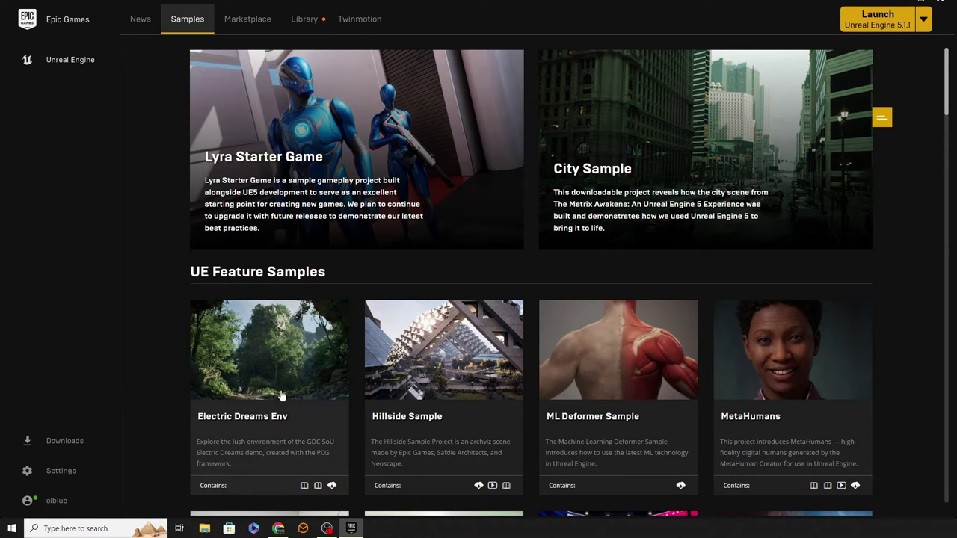
Open the Electric Dreams Env sample's details and view its preview images through to the last one
{"action": "scroll", "coordinate": [295, 310], "scroll_direction": "down", "scroll_amount": 3}
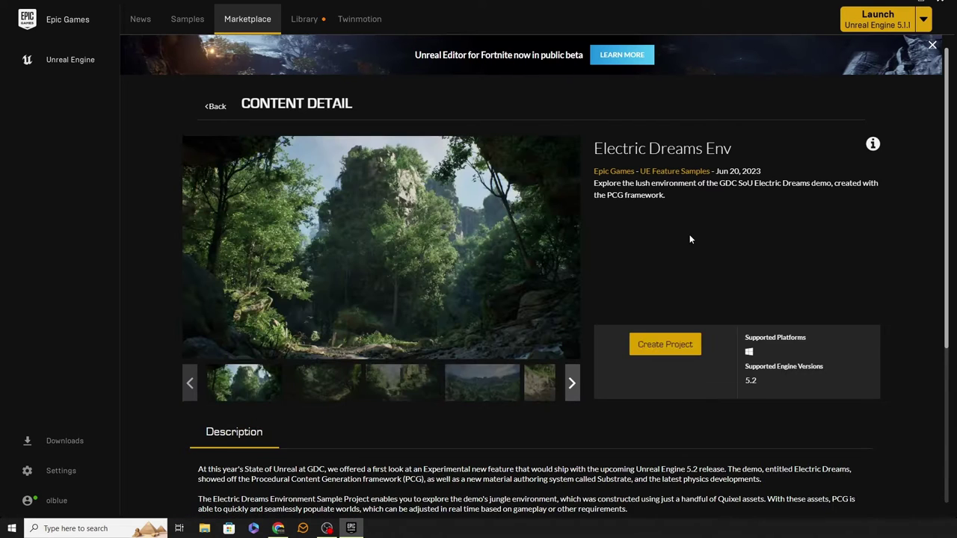
{"action": "scroll", "coordinate": [680, 239], "scroll_direction": "down", "scroll_amount": 2}
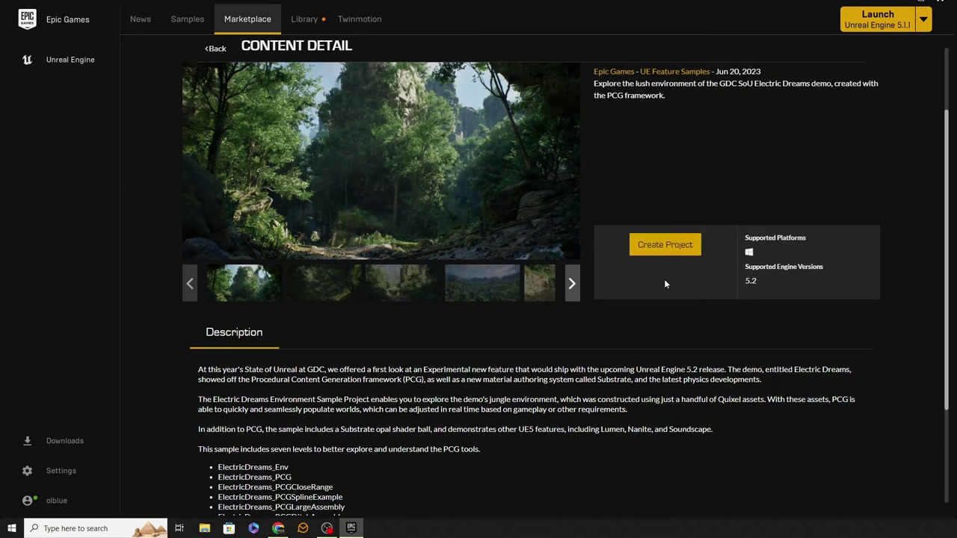
{"action": "left_click", "coordinate": [329, 284]}
{"action": "left_click", "coordinate": [402, 283]}
{"action": "left_click", "coordinate": [478, 284]}
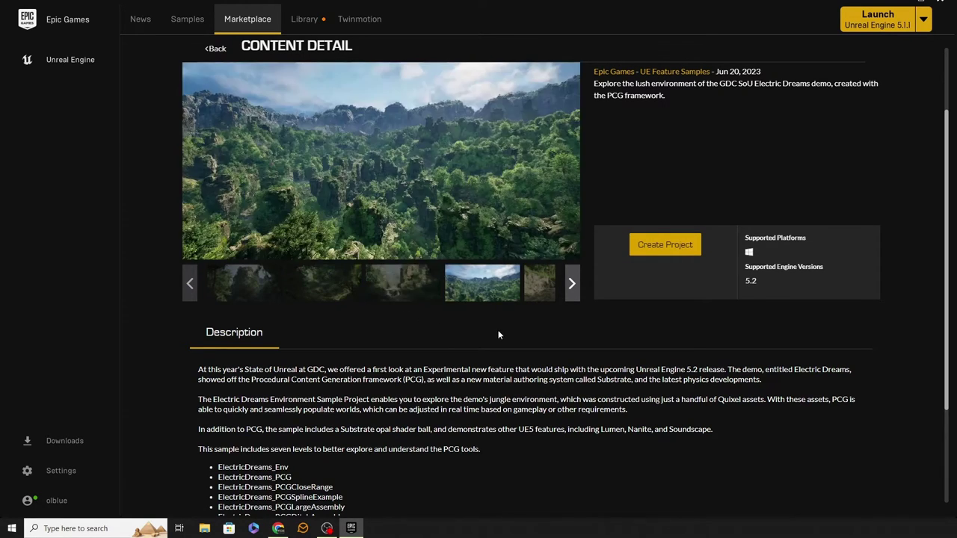
{"action": "left_click", "coordinate": [540, 284]}
{"action": "left_click", "coordinate": [572, 290]}
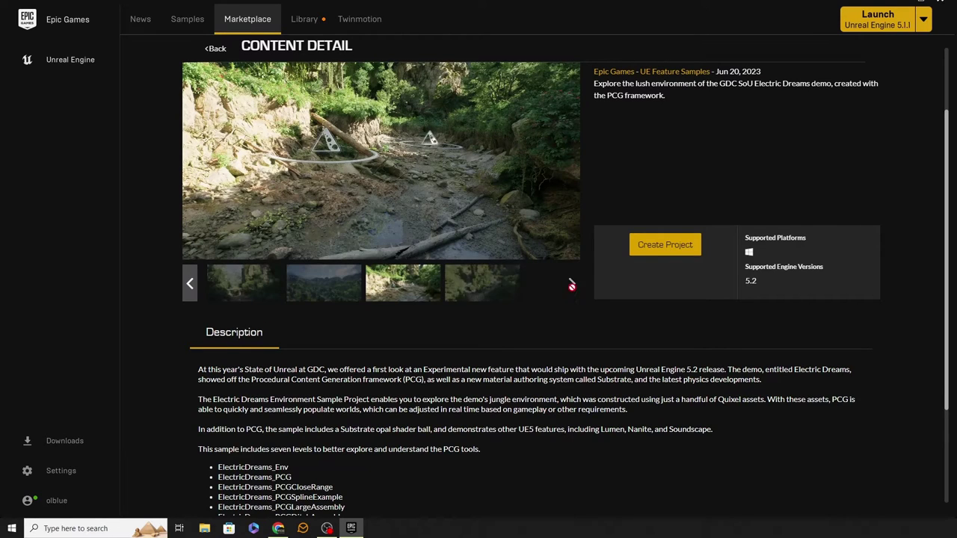
{"action": "left_click", "coordinate": [490, 292]}
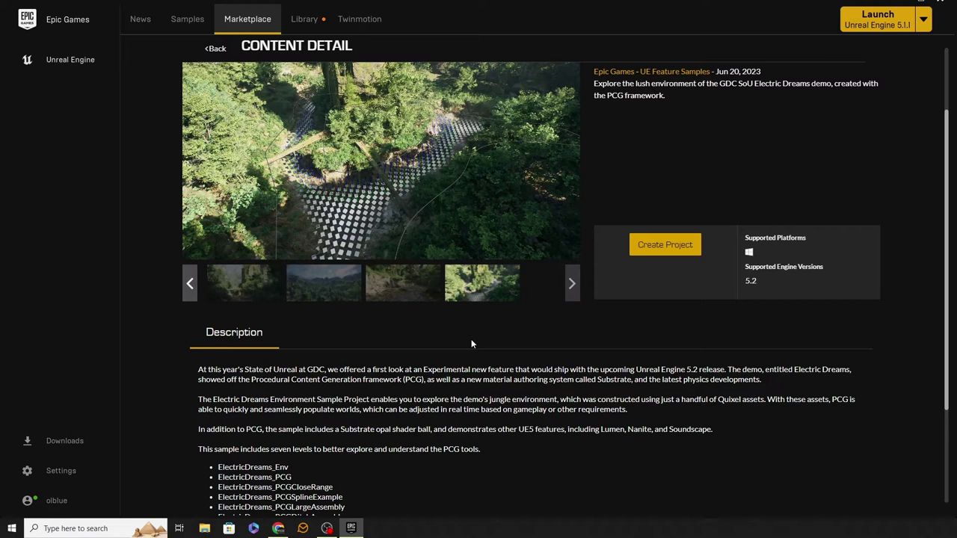
{"action": "scroll", "coordinate": [437, 320], "scroll_direction": "up", "scroll_amount": 3}
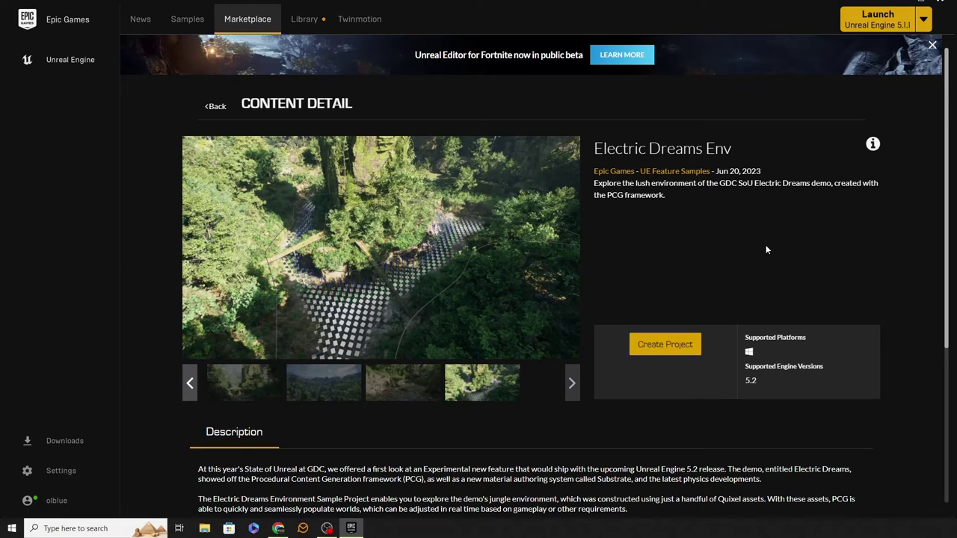
Return to the samples overview, open the Content Examples project's details, and look through its preview images
{"action": "left_click", "coordinate": [193, 21]}
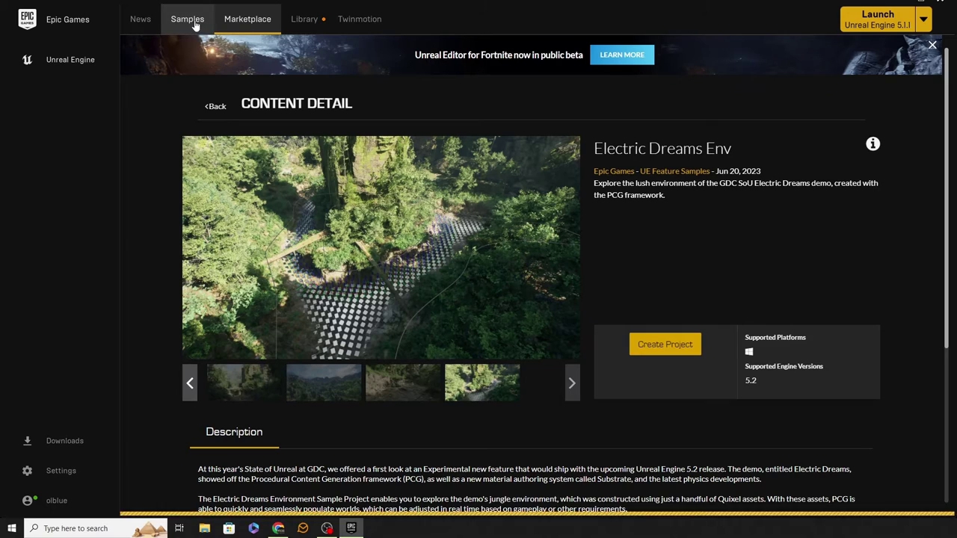
{"action": "scroll", "coordinate": [151, 349], "scroll_direction": "down", "scroll_amount": 3}
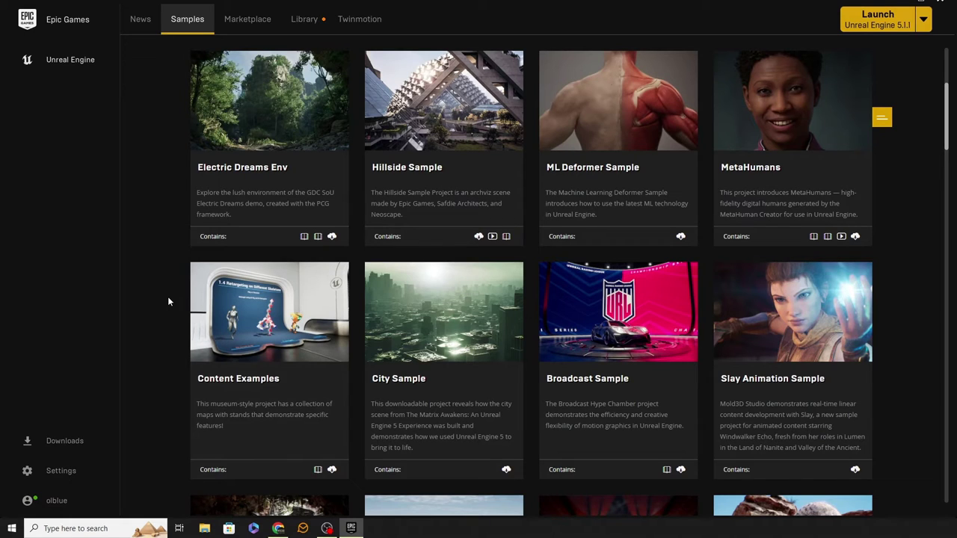
{"action": "left_click", "coordinate": [266, 316]}
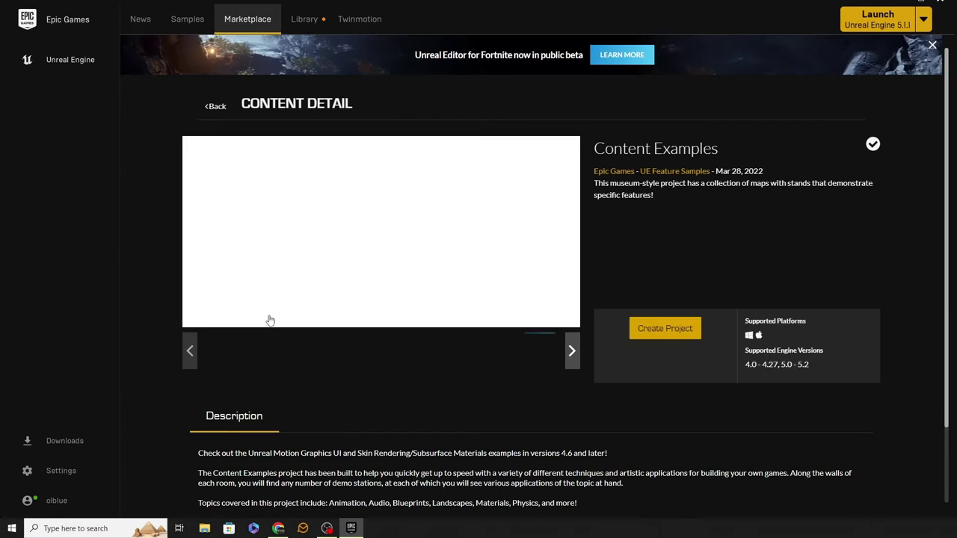
{"action": "left_click", "coordinate": [333, 387]}
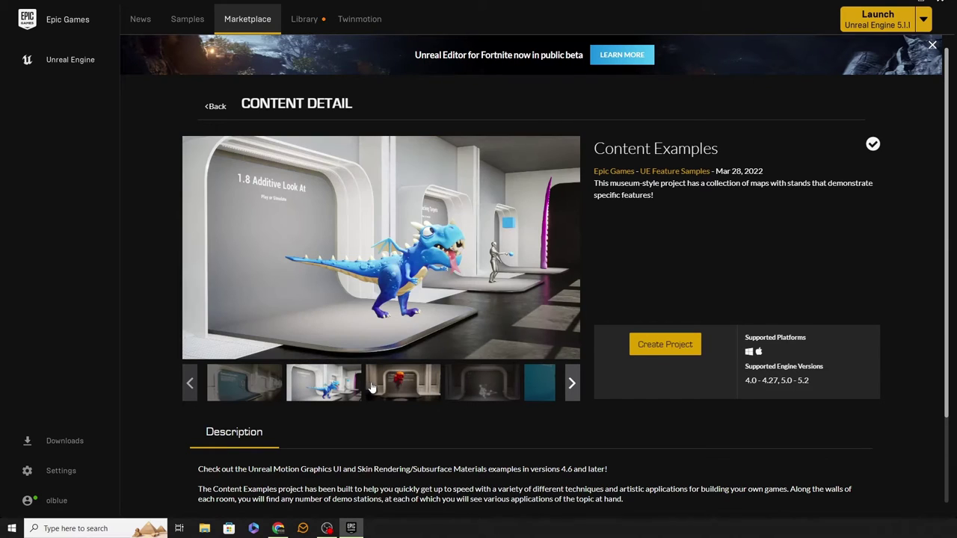
{"action": "left_click", "coordinate": [390, 389]}
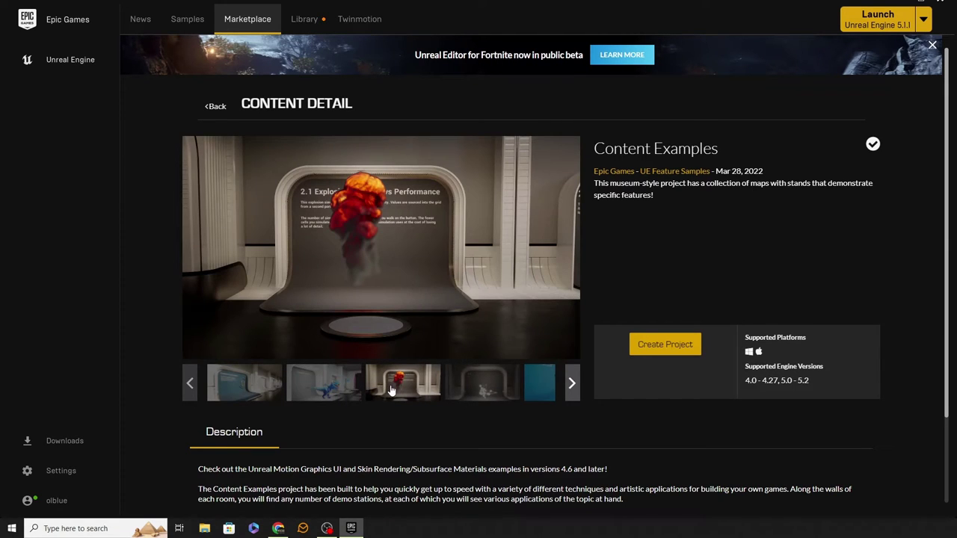
{"action": "left_click", "coordinate": [466, 386]}
{"action": "left_click", "coordinate": [573, 383]}
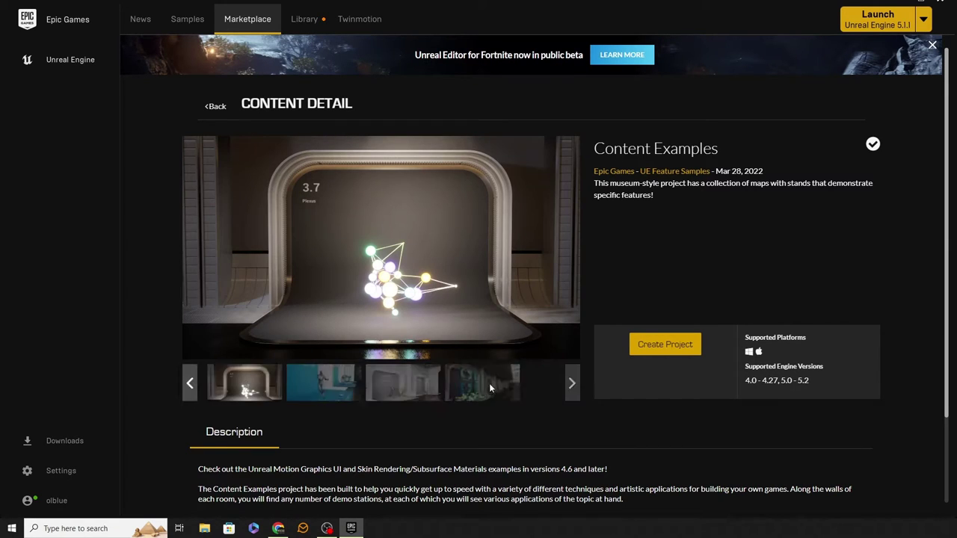
{"action": "left_click", "coordinate": [430, 387]}
{"action": "left_click", "coordinate": [468, 390]}
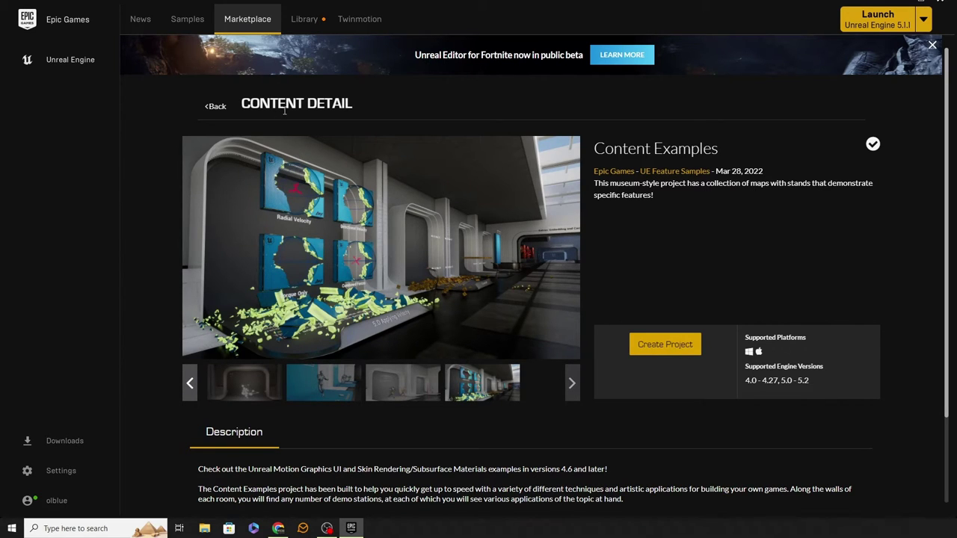
Return to the samples overview and browse the UE Feature Samples down to the UE Game Samples section
{"action": "left_click", "coordinate": [187, 19]}
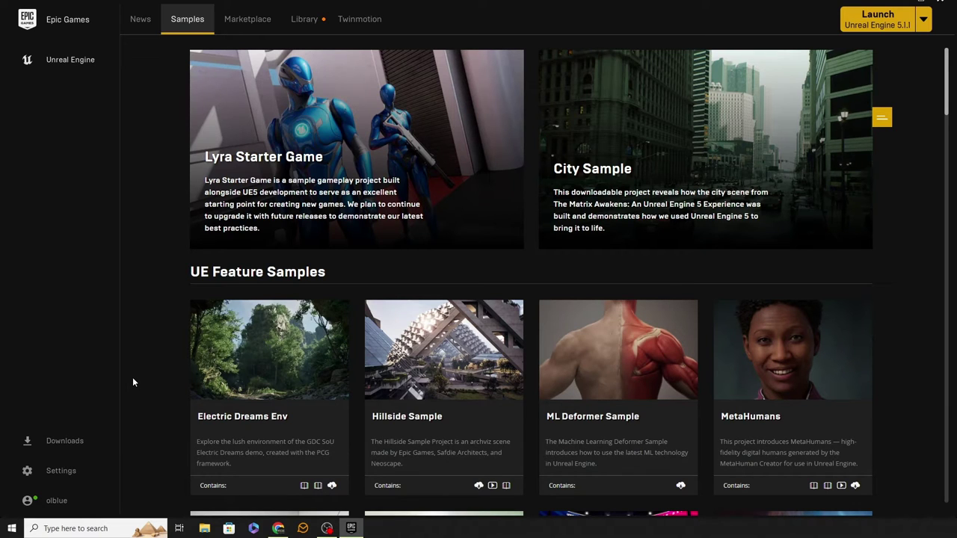
{"action": "scroll", "coordinate": [159, 419], "scroll_direction": "down", "scroll_amount": 8}
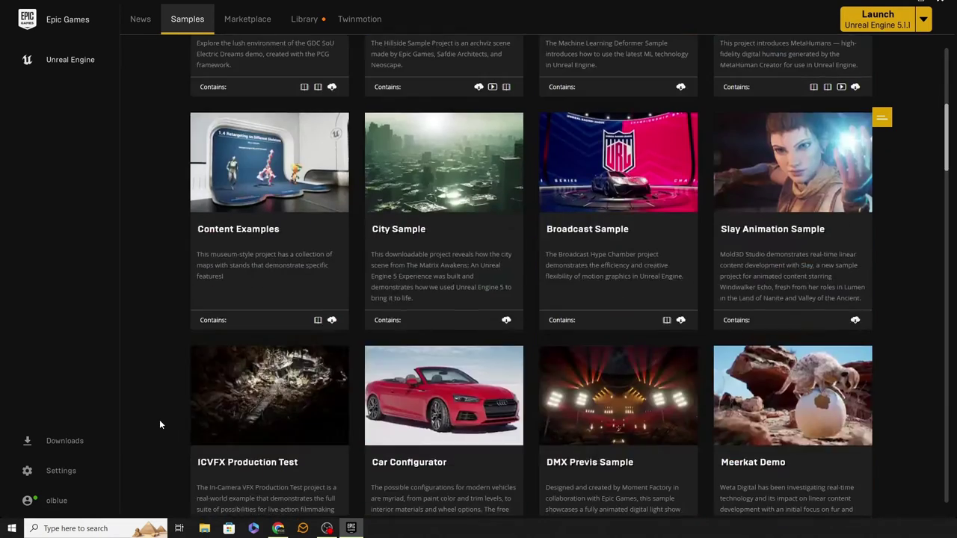
{"action": "scroll", "coordinate": [159, 421], "scroll_direction": "down", "scroll_amount": 5}
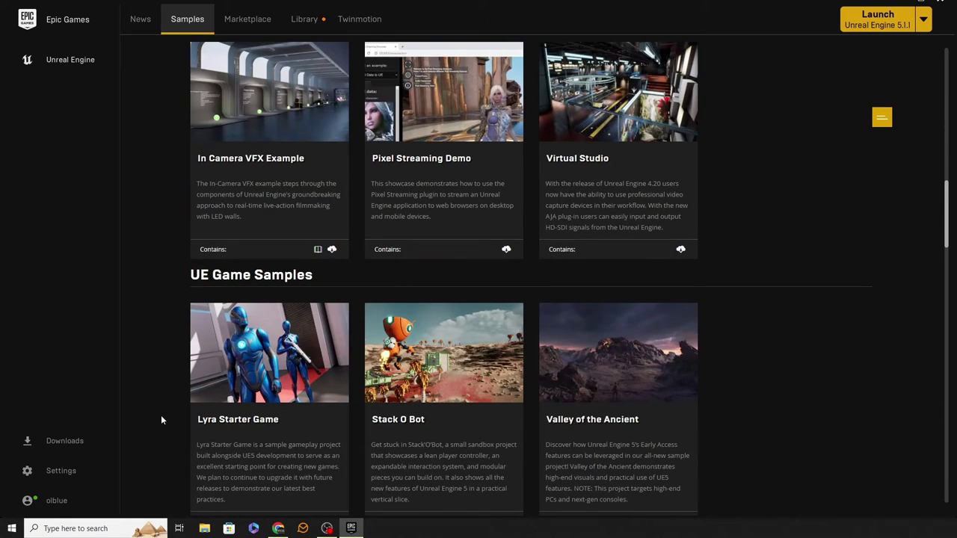
{"action": "scroll", "coordinate": [161, 414], "scroll_direction": "down", "scroll_amount": 3}
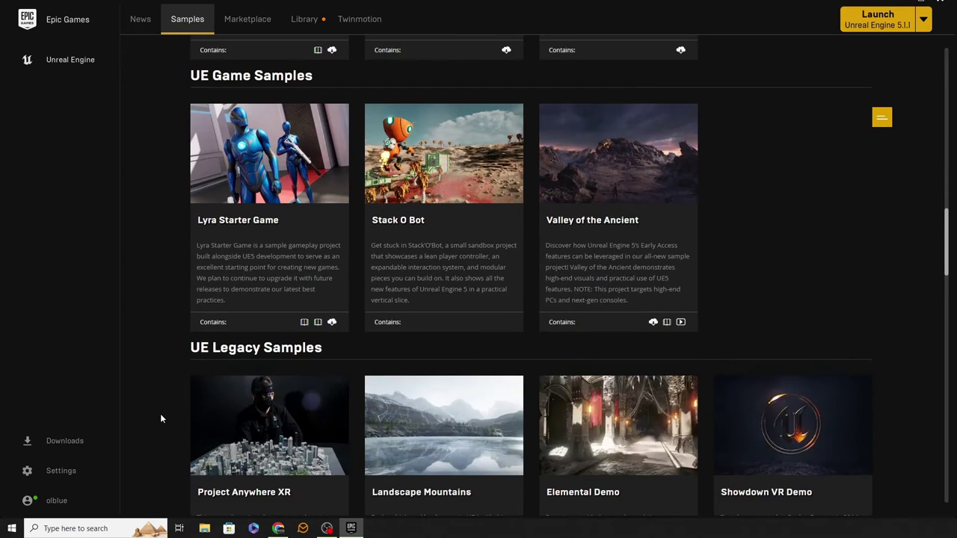
{"action": "scroll", "coordinate": [160, 414], "scroll_direction": "up", "scroll_amount": 2}
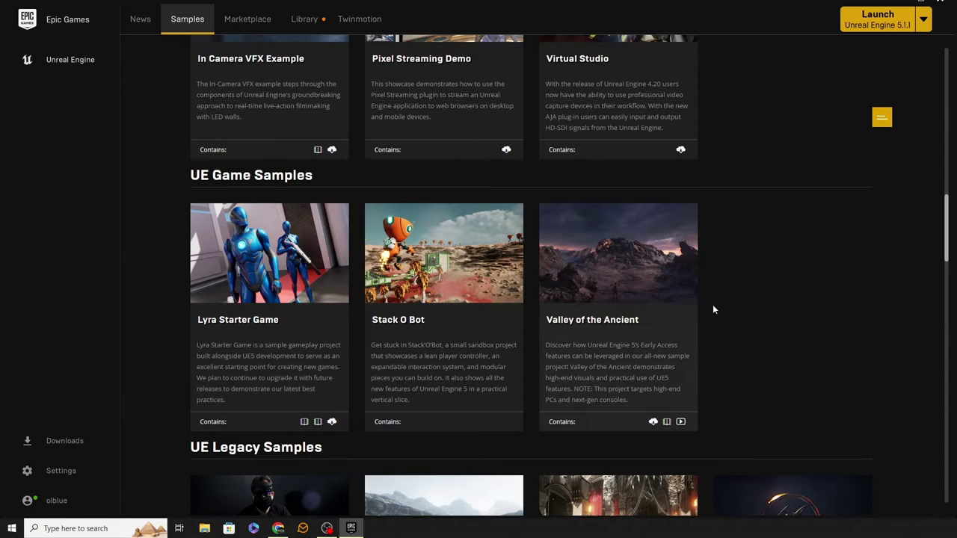
Browse the UE Legacy Samples section from Project Anywhere XR to the Shooter Game entry at its end
{"action": "scroll", "coordinate": [912, 319], "scroll_direction": "down", "scroll_amount": 3}
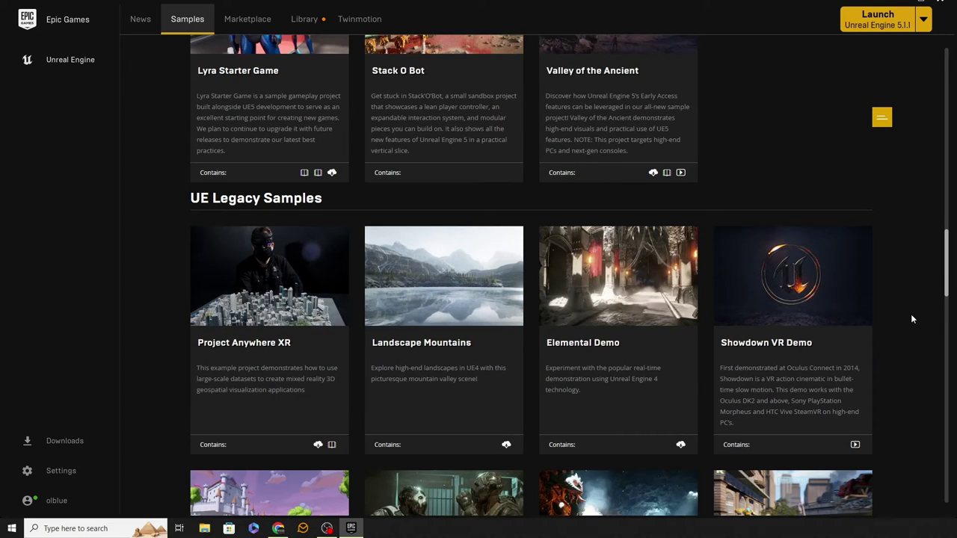
{"action": "scroll", "coordinate": [911, 319], "scroll_direction": "down", "scroll_amount": 1}
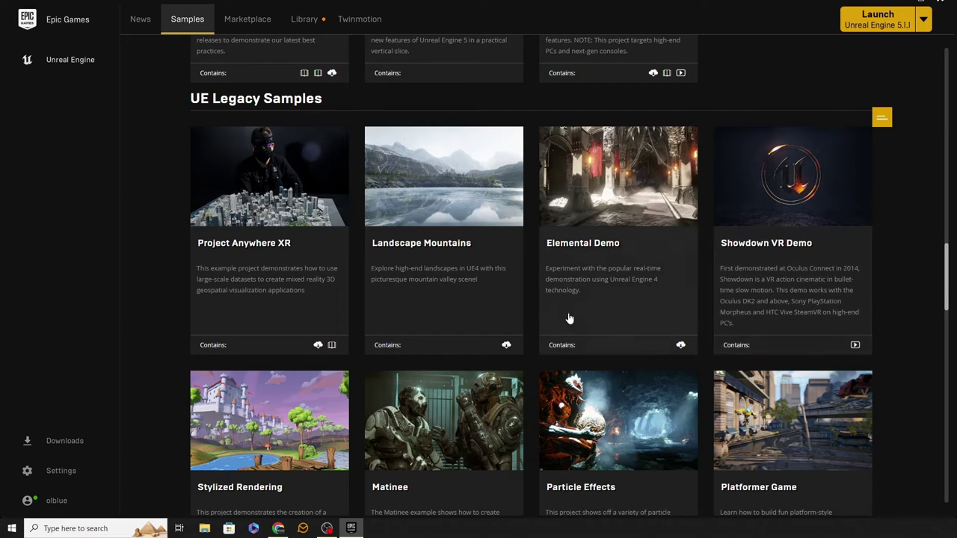
{"action": "scroll", "coordinate": [181, 329], "scroll_direction": "down", "scroll_amount": 1}
{"action": "scroll", "coordinate": [181, 328], "scroll_direction": "up", "scroll_amount": 1}
{"action": "scroll", "coordinate": [225, 351], "scroll_direction": "down", "scroll_amount": 5}
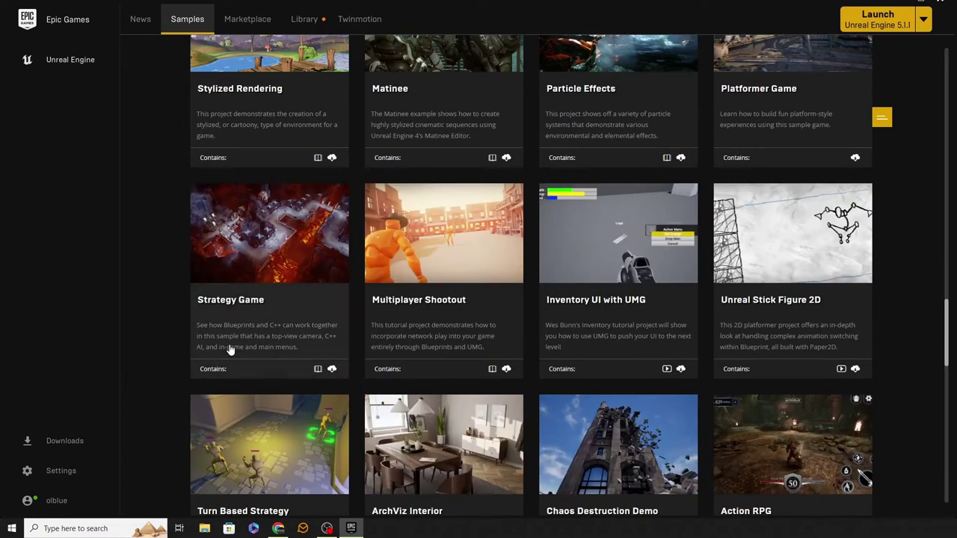
{"action": "scroll", "coordinate": [230, 350], "scroll_direction": "down", "scroll_amount": 1}
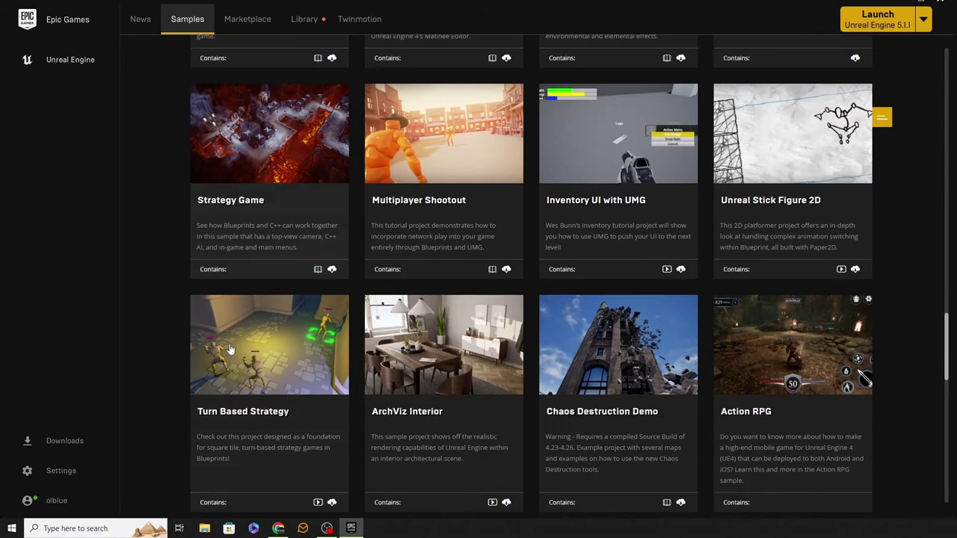
{"action": "scroll", "coordinate": [230, 350], "scroll_direction": "down", "scroll_amount": 5}
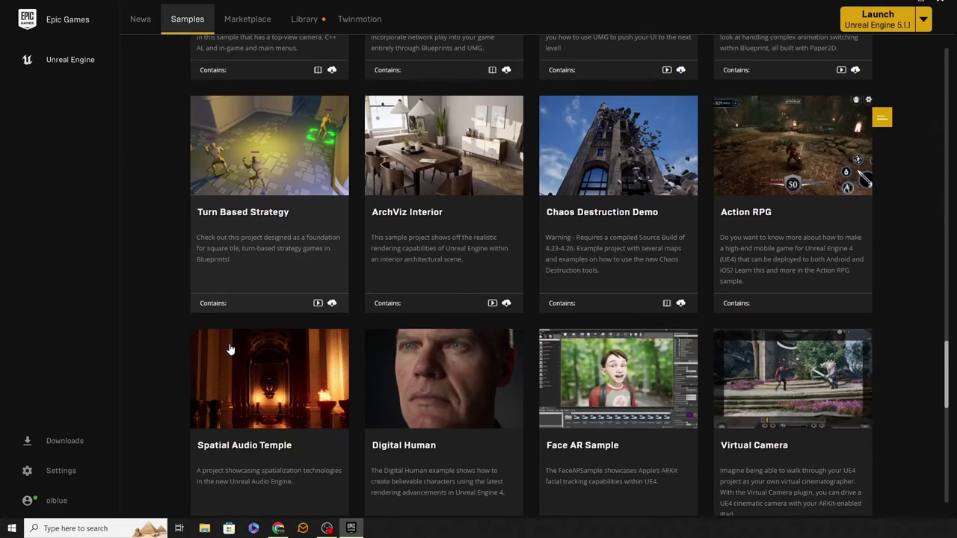
{"action": "scroll", "coordinate": [230, 350], "scroll_direction": "down", "scroll_amount": 2}
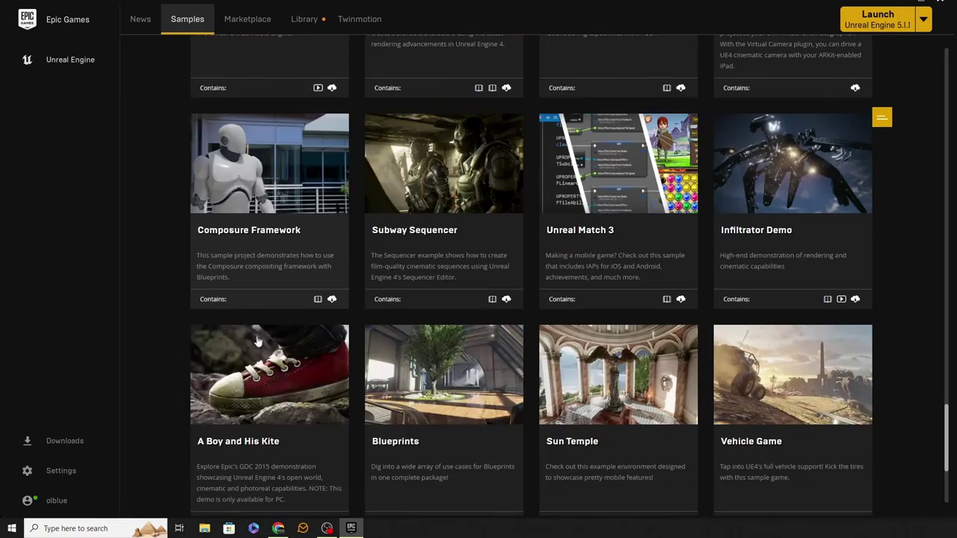
{"action": "scroll", "coordinate": [246, 350], "scroll_direction": "down", "scroll_amount": 1}
{"action": "scroll", "coordinate": [247, 350], "scroll_direction": "down", "scroll_amount": 1}
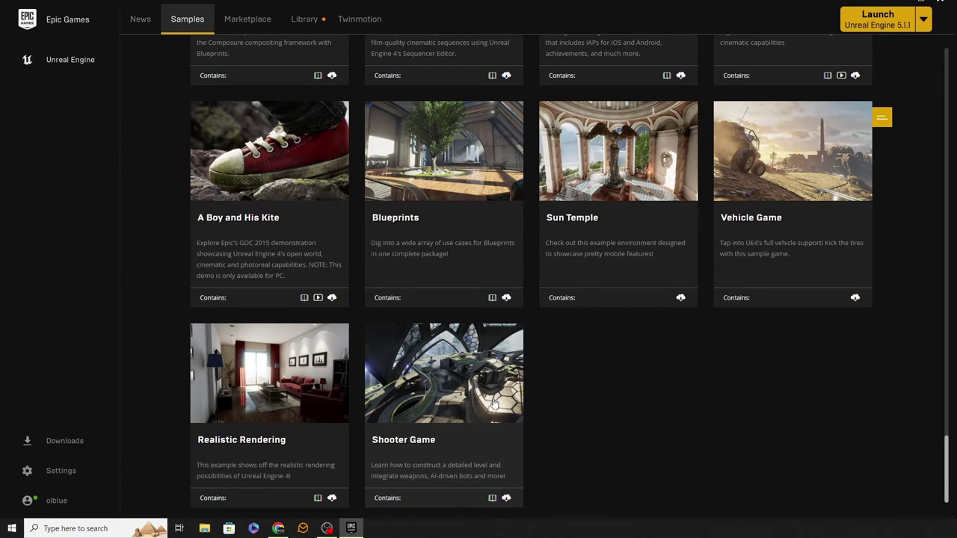
Go back to the UE Game Samples and review the legacy samples again down to Infiltrator Demo
{"action": "scroll", "coordinate": [541, 396], "scroll_direction": "up", "scroll_amount": 20}
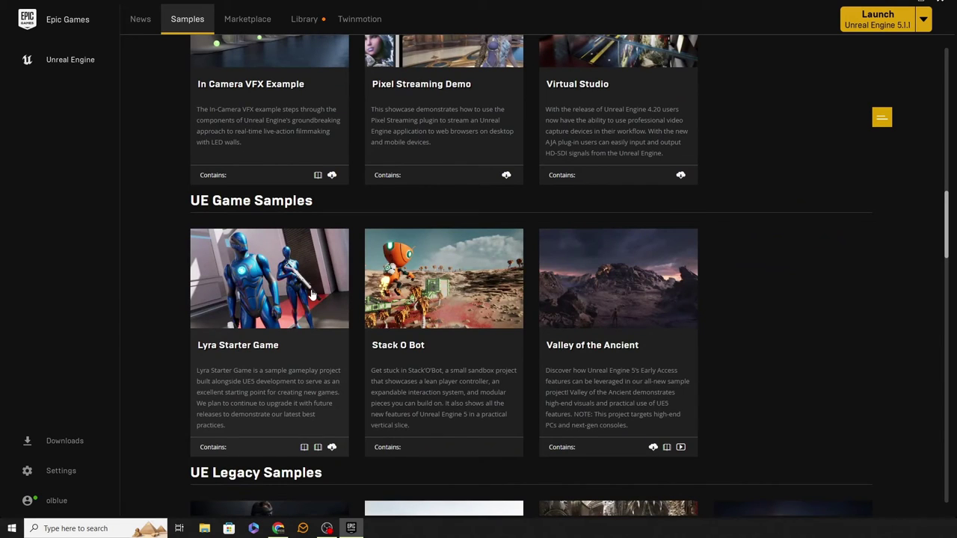
{"action": "scroll", "coordinate": [733, 373], "scroll_direction": "down", "scroll_amount": 5}
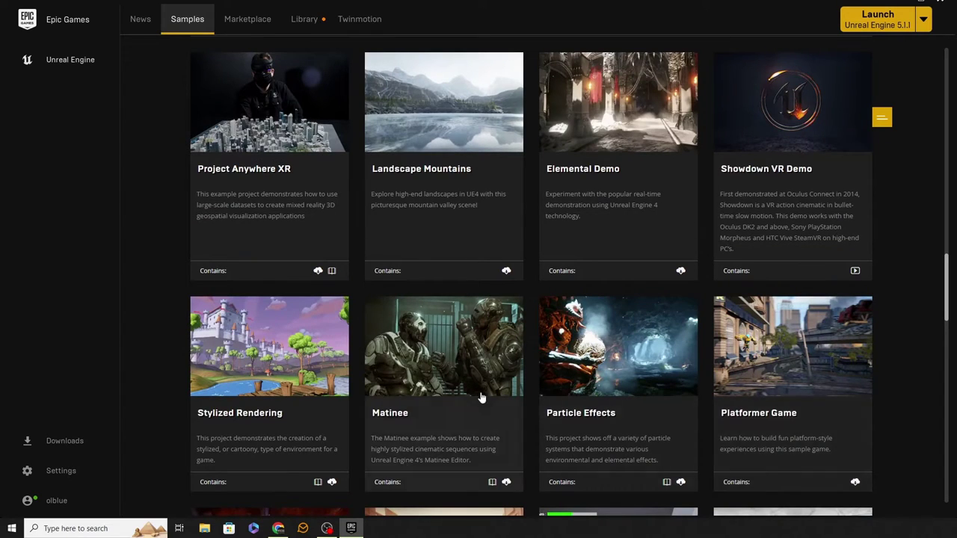
{"action": "scroll", "coordinate": [486, 392], "scroll_direction": "up", "scroll_amount": 1}
{"action": "scroll", "coordinate": [387, 344], "scroll_direction": "down", "scroll_amount": 5}
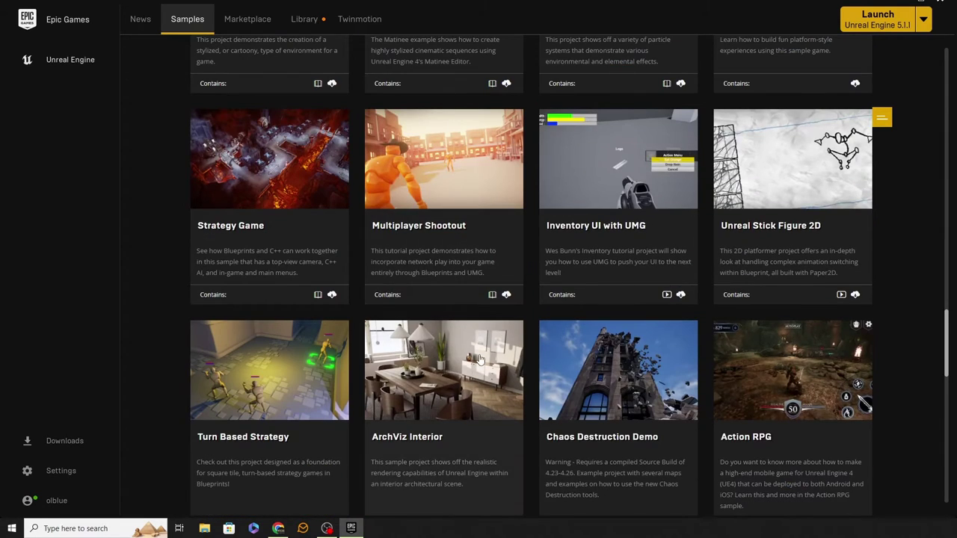
{"action": "scroll", "coordinate": [737, 408], "scroll_direction": "down", "scroll_amount": 3}
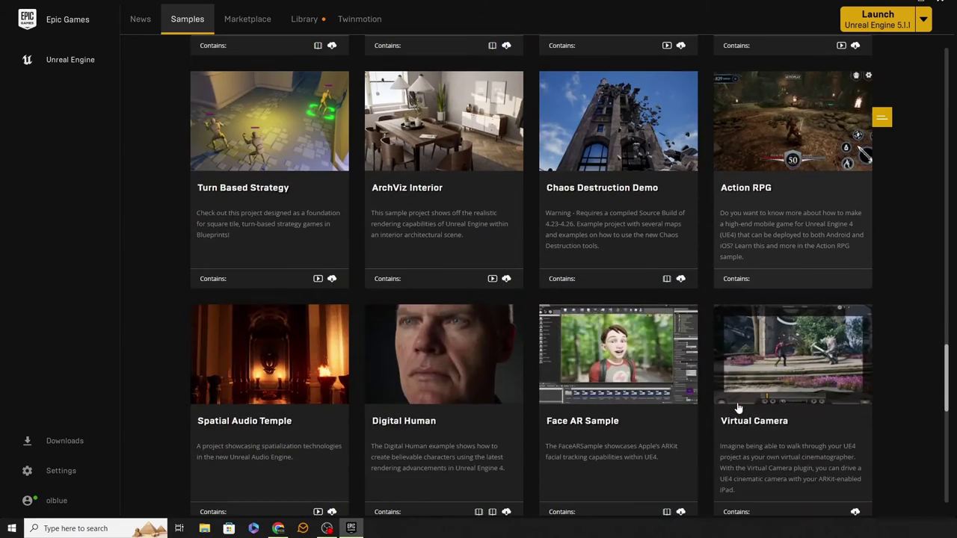
{"action": "scroll", "coordinate": [737, 407], "scroll_direction": "down", "scroll_amount": 1}
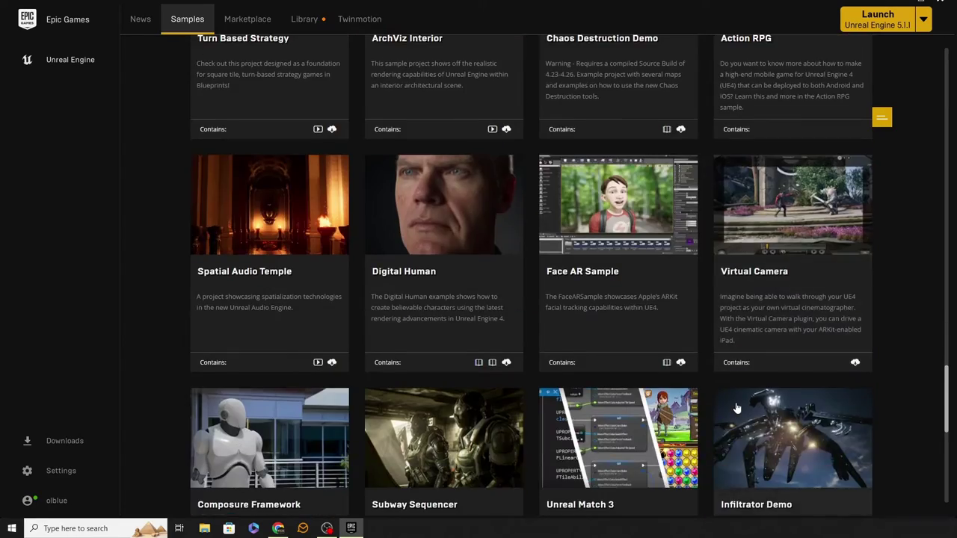
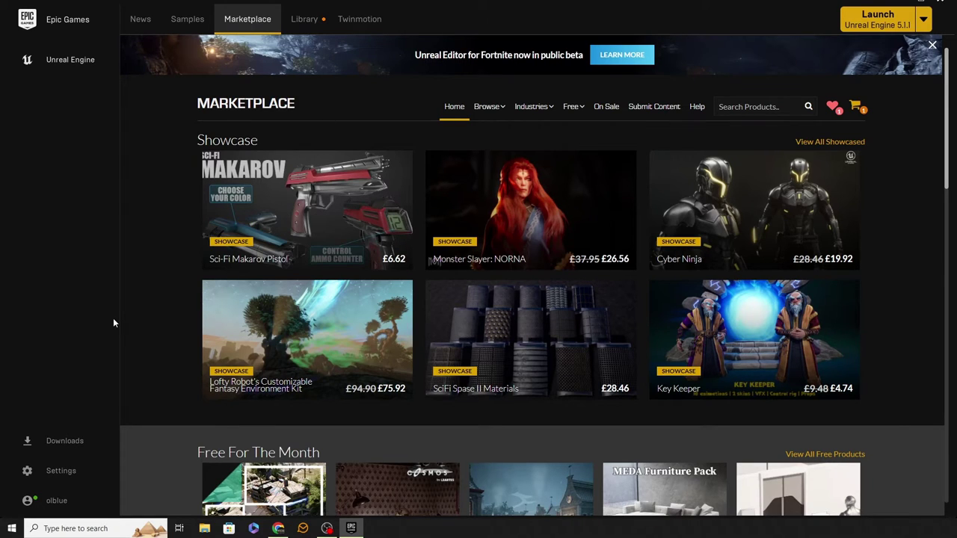
Browse the Marketplace home page's Free For The Month, Special Discounts and New Releases sections
{"action": "scroll", "coordinate": [156, 393], "scroll_direction": "down", "scroll_amount": 3}
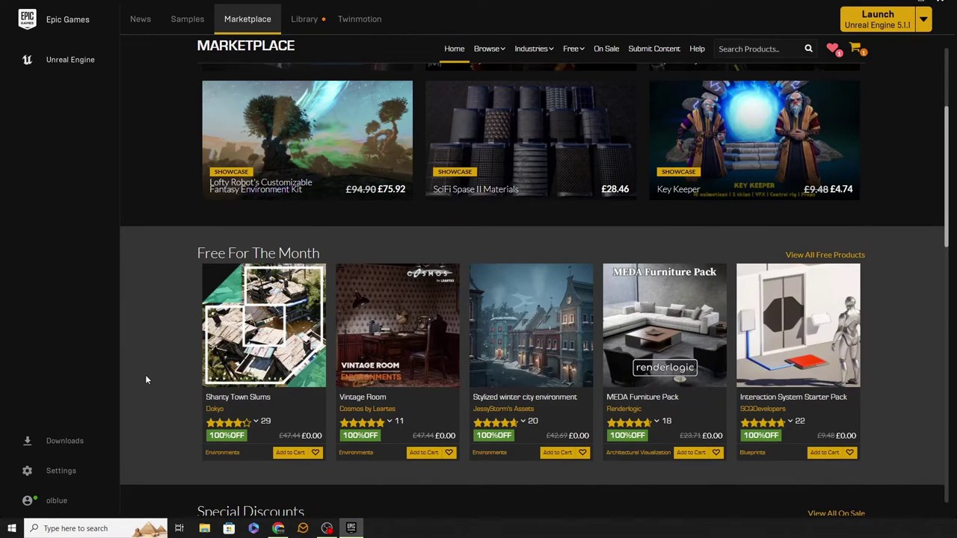
{"action": "scroll", "coordinate": [145, 379], "scroll_direction": "down", "scroll_amount": 5}
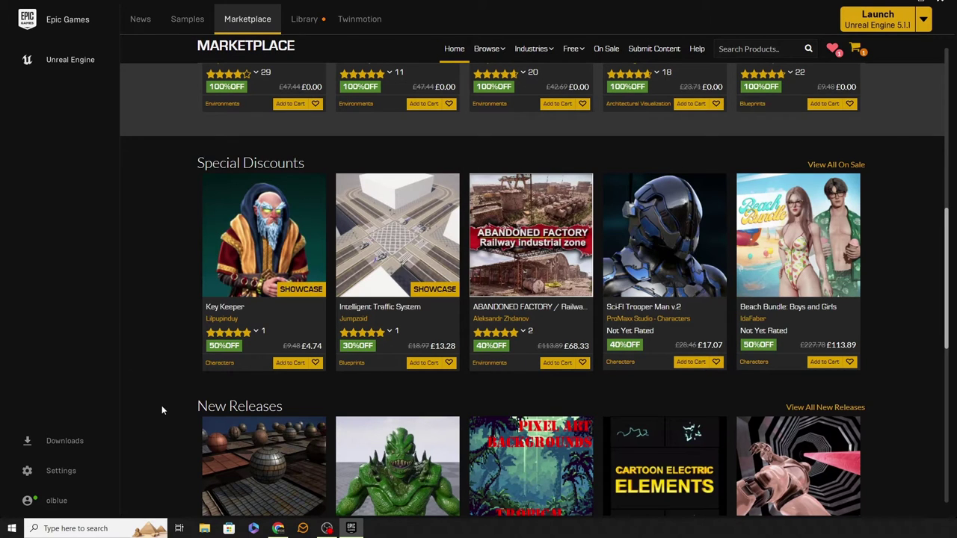
{"action": "scroll", "coordinate": [160, 407], "scroll_direction": "up", "scroll_amount": 4}
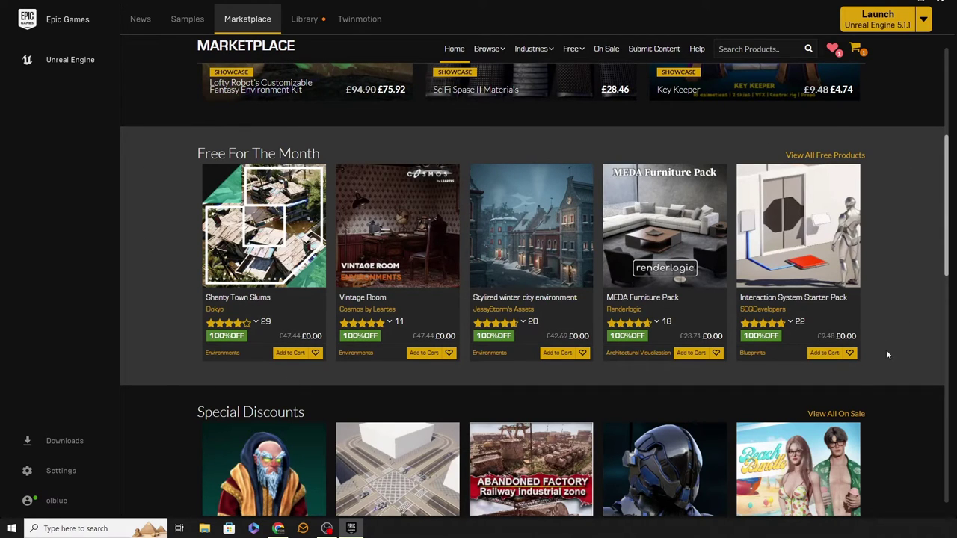
{"action": "scroll", "coordinate": [337, 286], "scroll_direction": "down", "scroll_amount": 4}
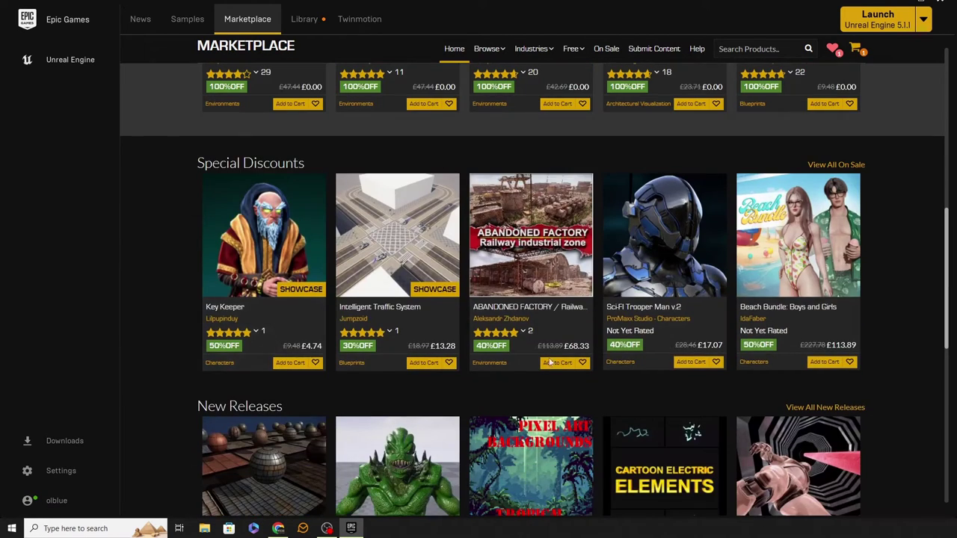
Look through the New Releases on the Marketplace home page and return to the Showcase section
{"action": "scroll", "coordinate": [150, 336], "scroll_direction": "down", "scroll_amount": 5}
{"action": "scroll", "coordinate": [585, 431], "scroll_direction": "down", "scroll_amount": 1}
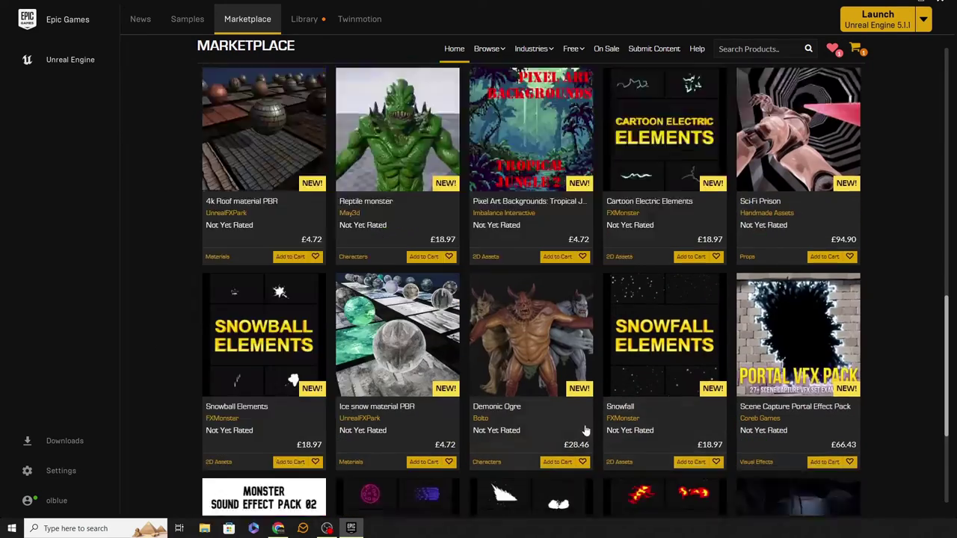
{"action": "scroll", "coordinate": [585, 432], "scroll_direction": "up", "scroll_amount": 5}
{"action": "scroll", "coordinate": [467, 243], "scroll_direction": "up", "scroll_amount": 5}
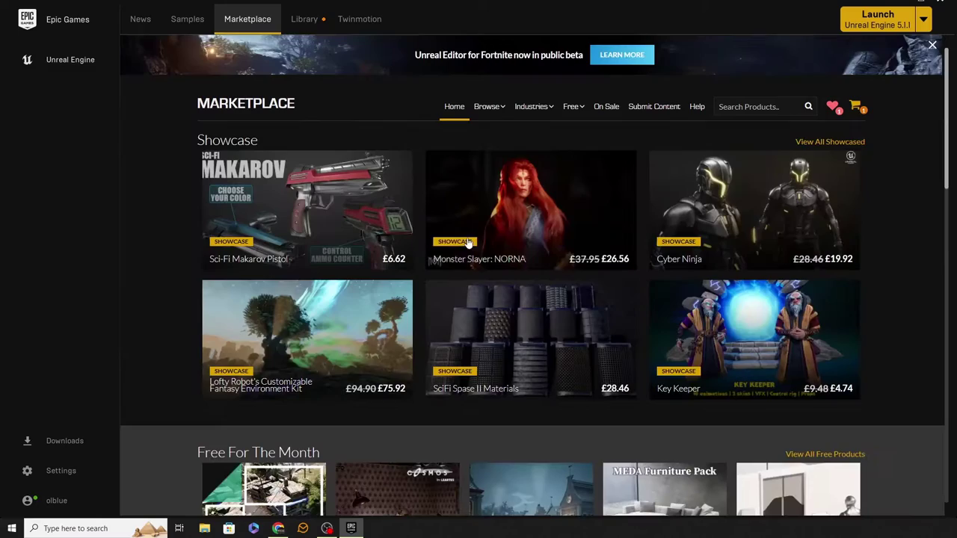
Browse the Marketplace home page from Showcase through the end of New Releases and back
{"action": "mouse_move", "coordinate": [535, 116]}
{"action": "scroll", "coordinate": [180, 354], "scroll_direction": "down", "scroll_amount": 5}
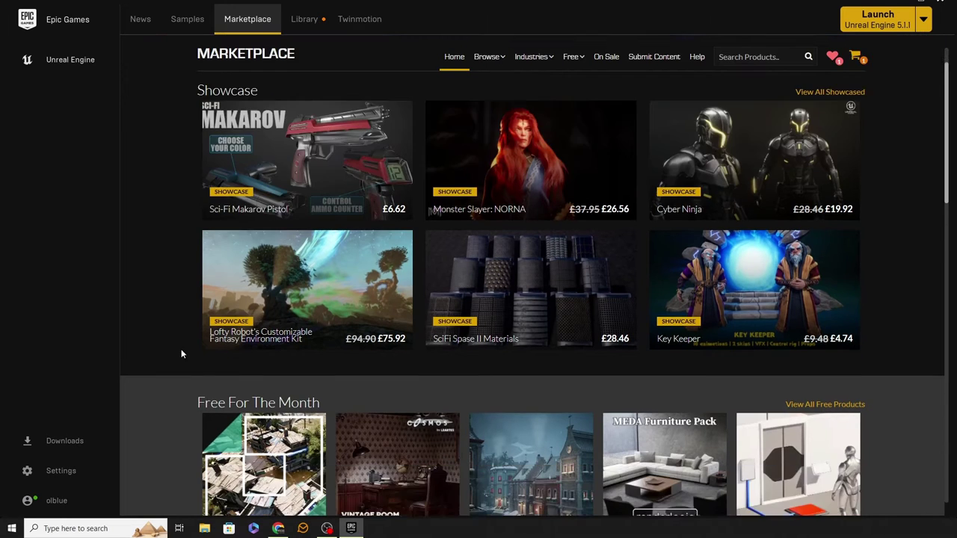
{"action": "scroll", "coordinate": [181, 353], "scroll_direction": "down", "scroll_amount": 1}
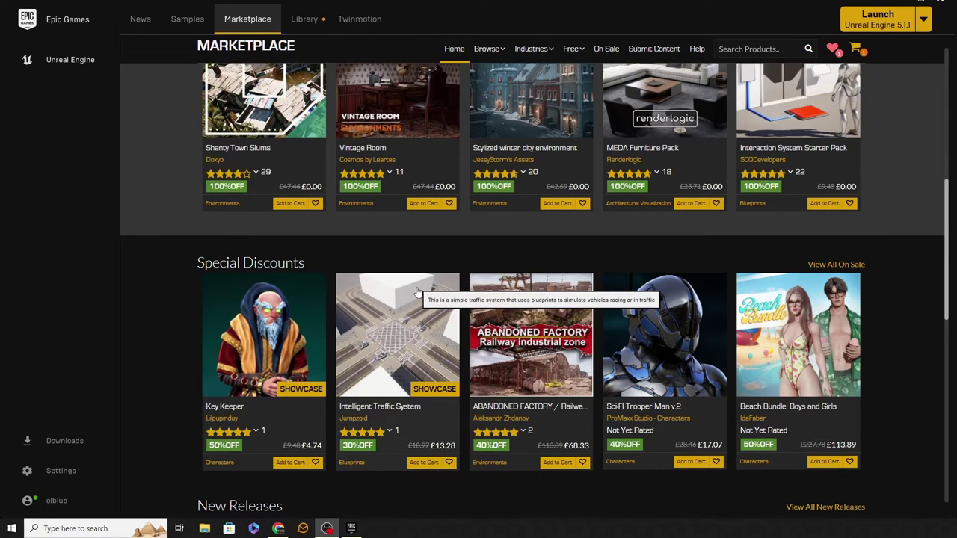
{"action": "scroll", "coordinate": [141, 338], "scroll_direction": "down", "scroll_amount": 3}
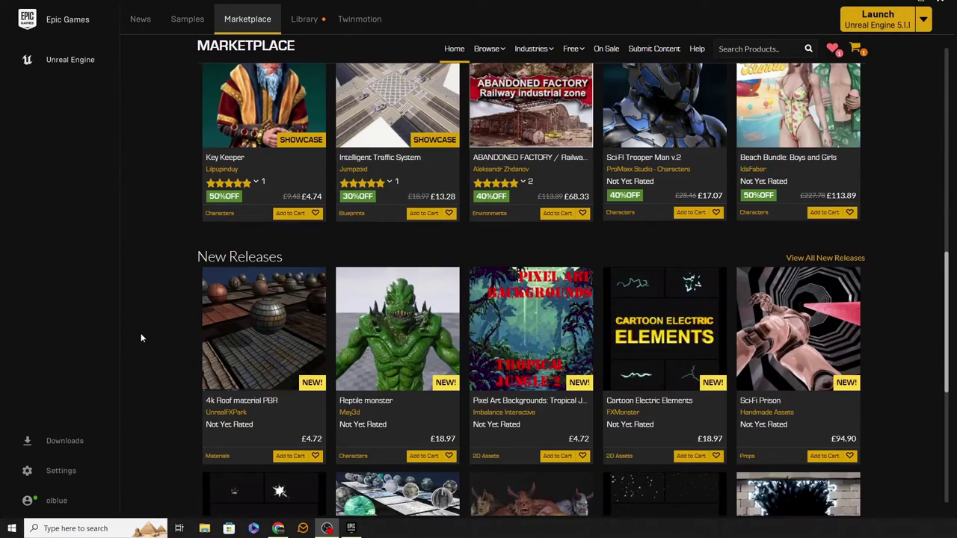
{"action": "scroll", "coordinate": [141, 338], "scroll_direction": "down", "scroll_amount": 5}
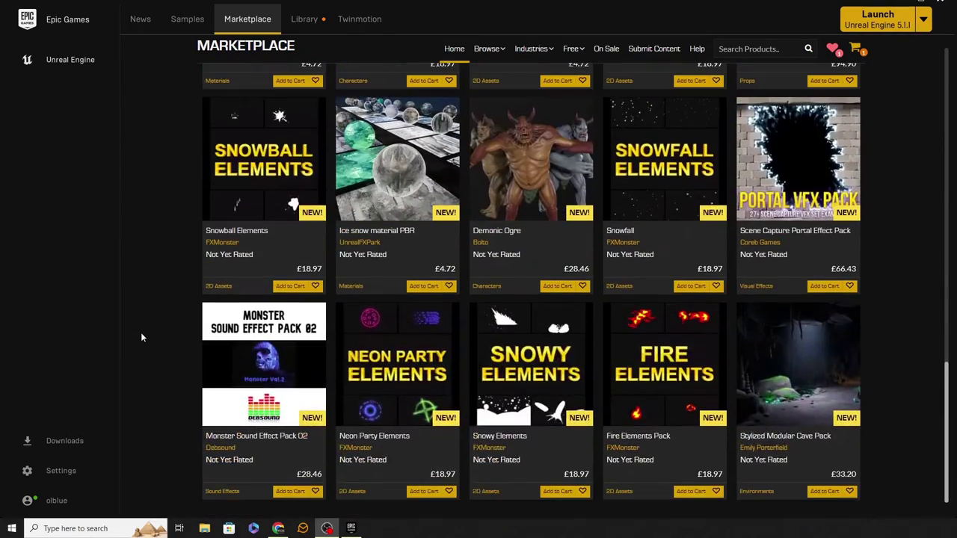
{"action": "scroll", "coordinate": [656, 383], "scroll_direction": "up", "scroll_amount": 15}
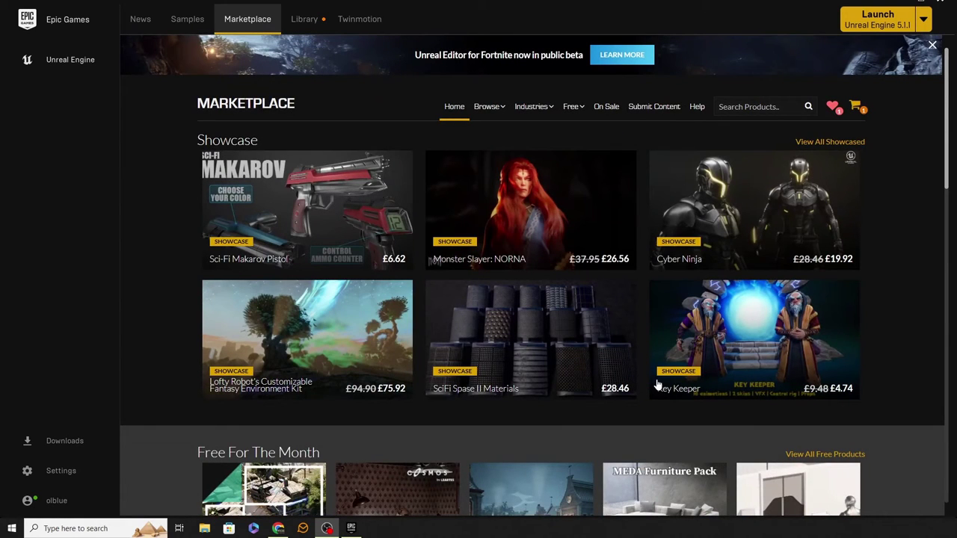
Examine the Free For The Month products, such as Vintage Room and Interaction System Starter Pack, and return to the start of the page
{"action": "scroll", "coordinate": [658, 389], "scroll_direction": "down", "scroll_amount": 2}
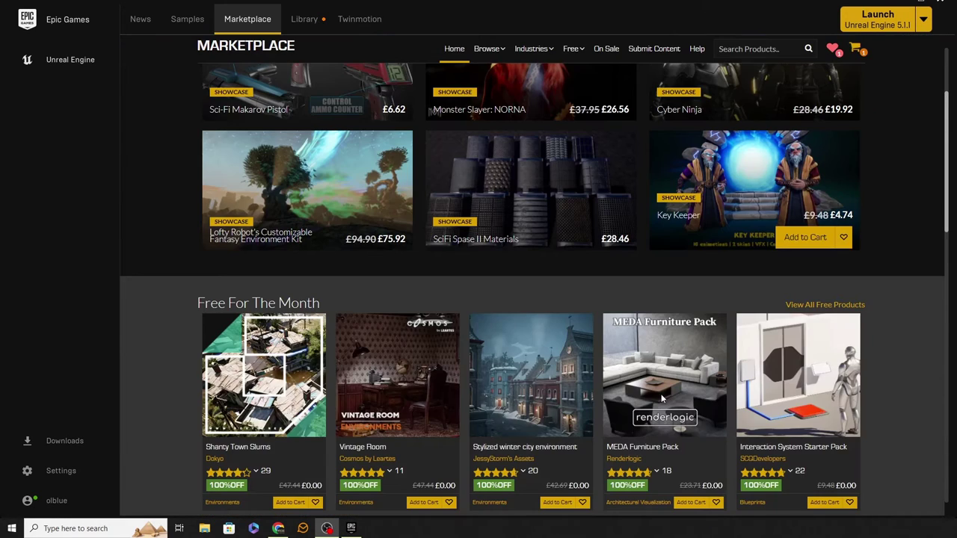
{"action": "scroll", "coordinate": [661, 399], "scroll_direction": "down", "scroll_amount": 2}
{"action": "scroll", "coordinate": [707, 404], "scroll_direction": "up", "scroll_amount": 1}
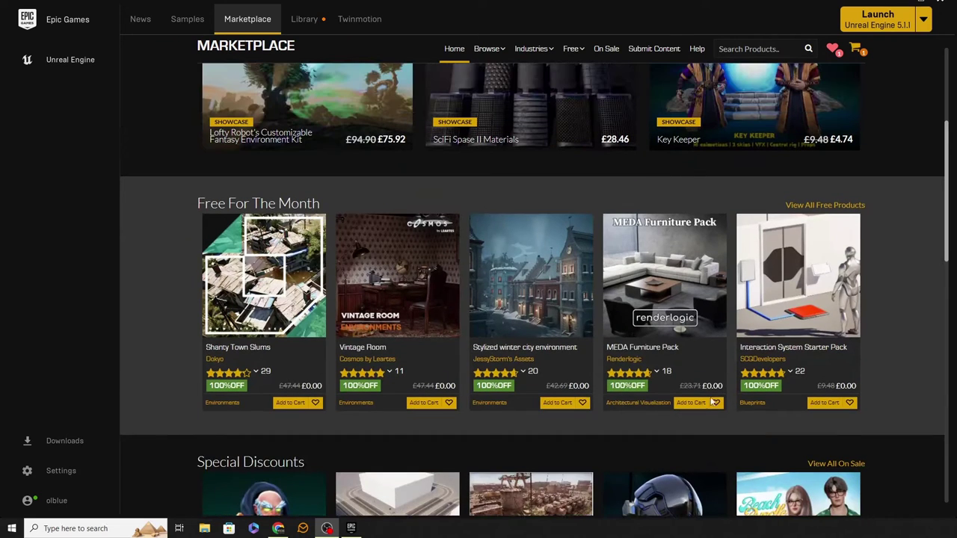
{"action": "mouse_move", "coordinate": [362, 371]}
{"action": "mouse_move", "coordinate": [799, 378]}
{"action": "scroll", "coordinate": [141, 142], "scroll_direction": "up", "scroll_amount": 5}
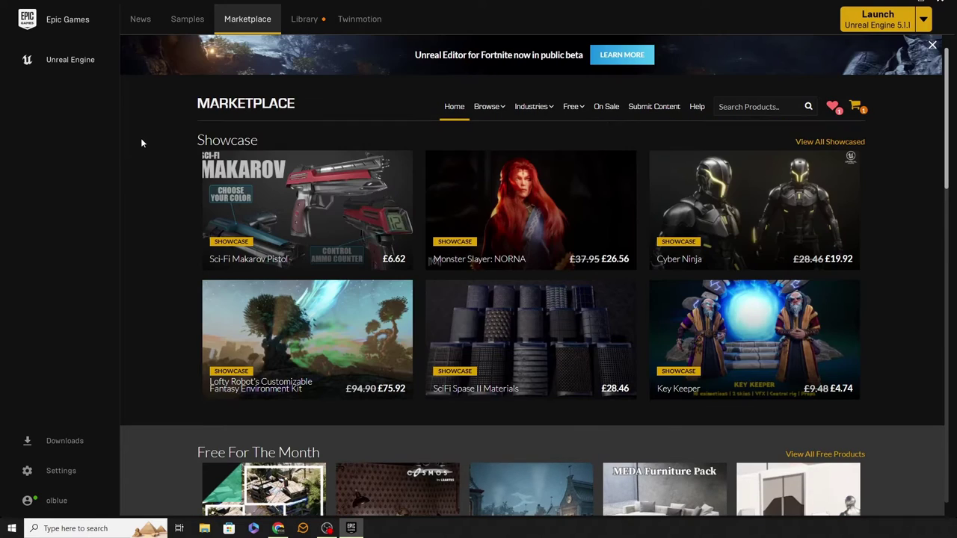
Open the free Megascans content and browse the first page of Quixel Megascans products
{"action": "mouse_move", "coordinate": [573, 107]}
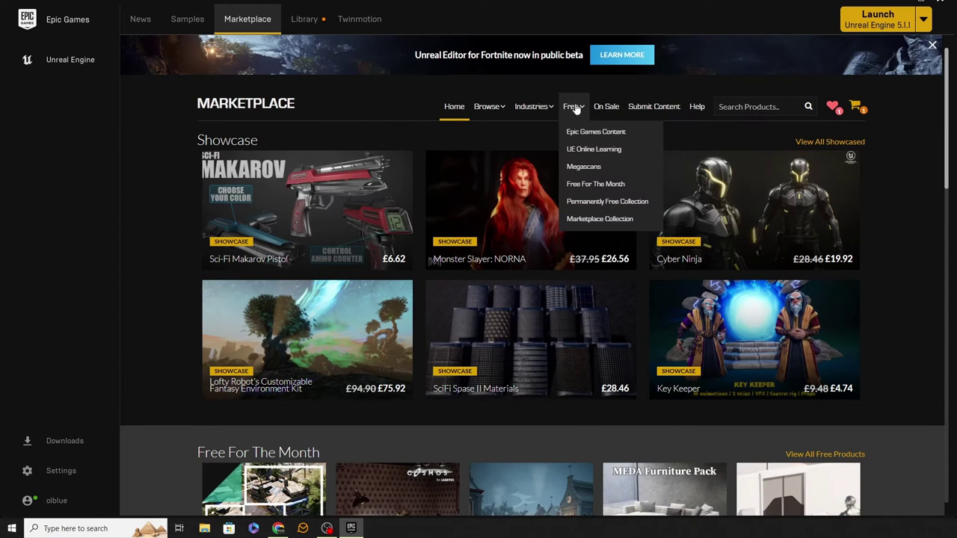
{"action": "left_click", "coordinate": [593, 172]}
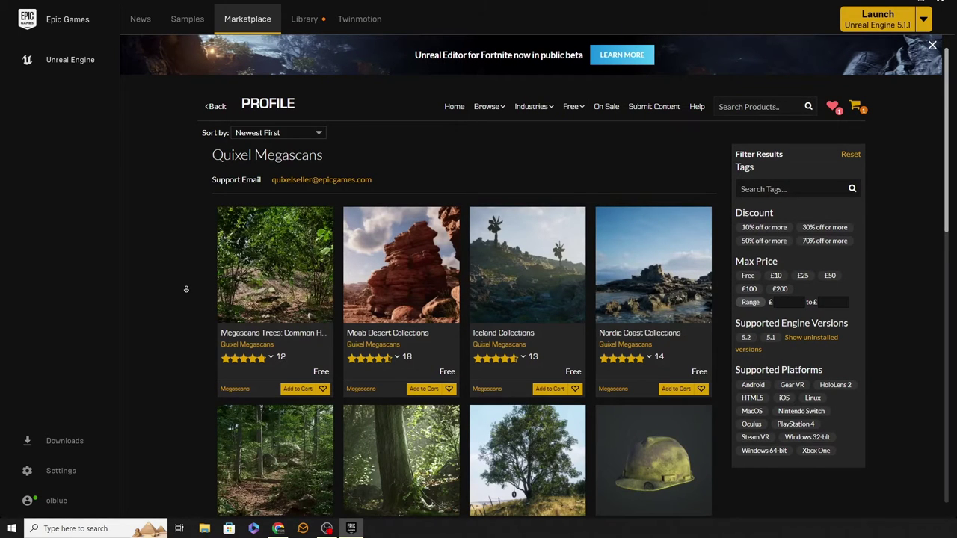
{"action": "scroll", "coordinate": [191, 302], "scroll_direction": "down", "scroll_amount": 1}
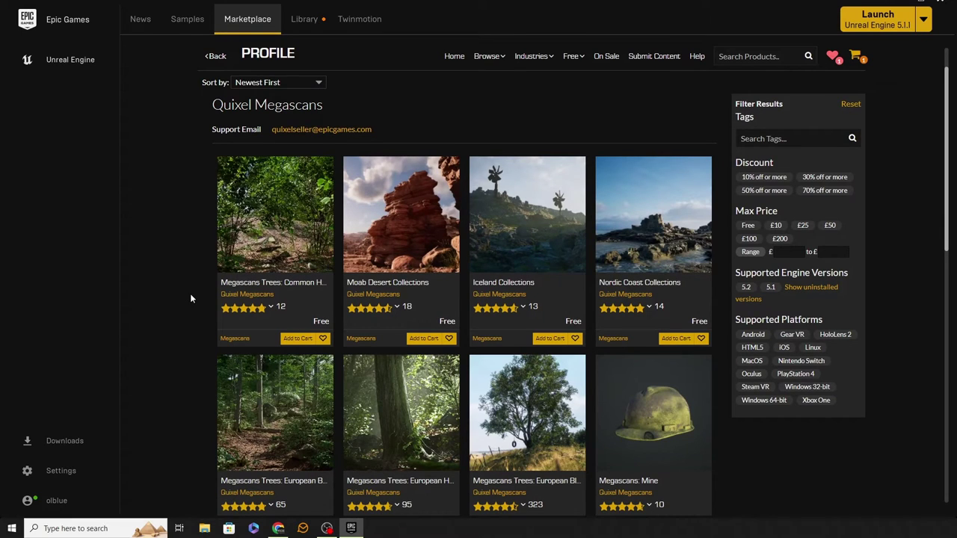
{"action": "scroll", "coordinate": [191, 298], "scroll_direction": "down", "scroll_amount": 1}
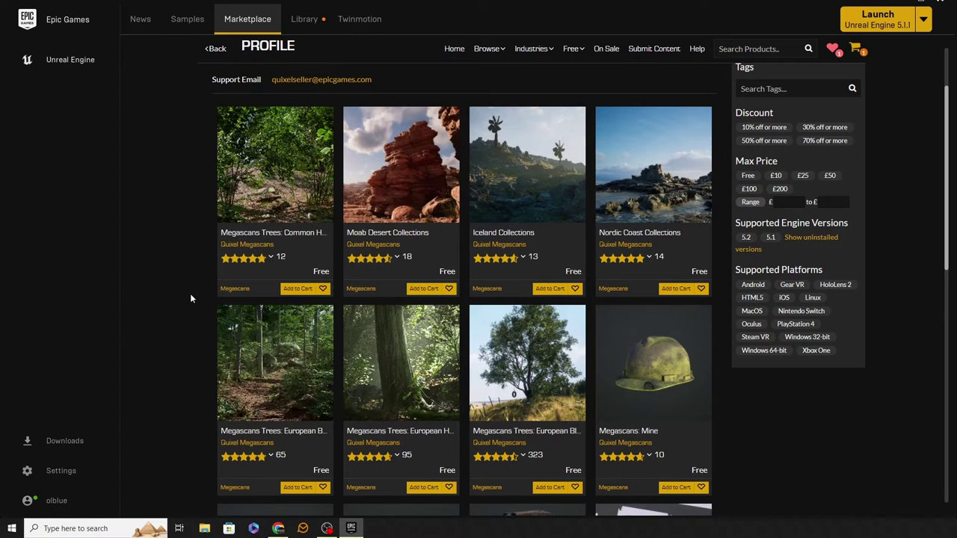
{"action": "scroll", "coordinate": [190, 298], "scroll_direction": "down", "scroll_amount": 7}
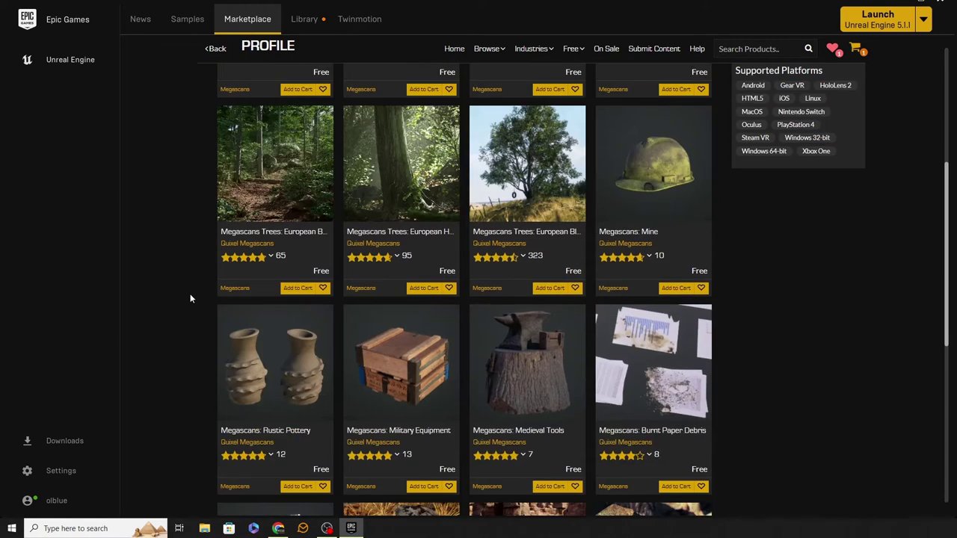
{"action": "scroll", "coordinate": [191, 298], "scroll_direction": "down", "scroll_amount": 5}
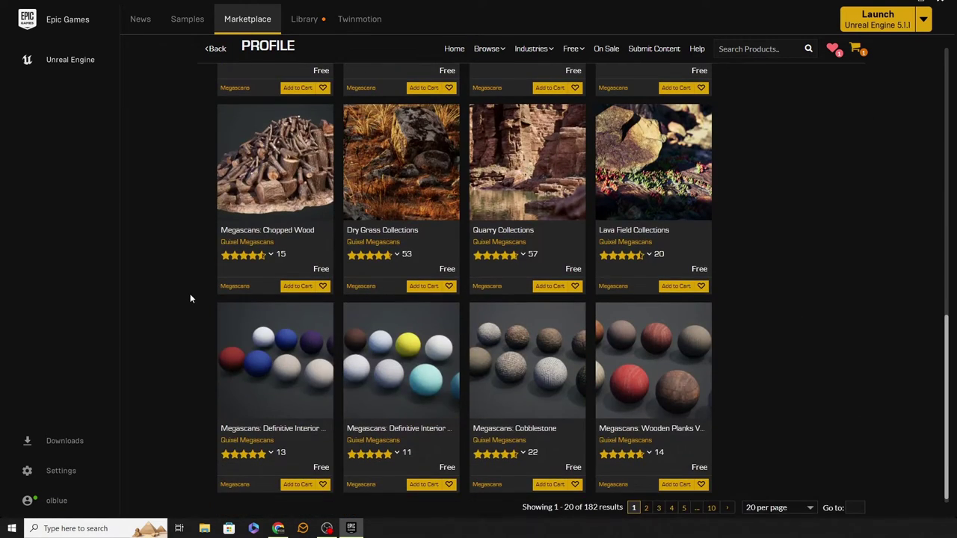
{"action": "scroll", "coordinate": [190, 298], "scroll_direction": "up", "scroll_amount": 2}
{"action": "scroll", "coordinate": [180, 289], "scroll_direction": "down", "scroll_amount": 2}
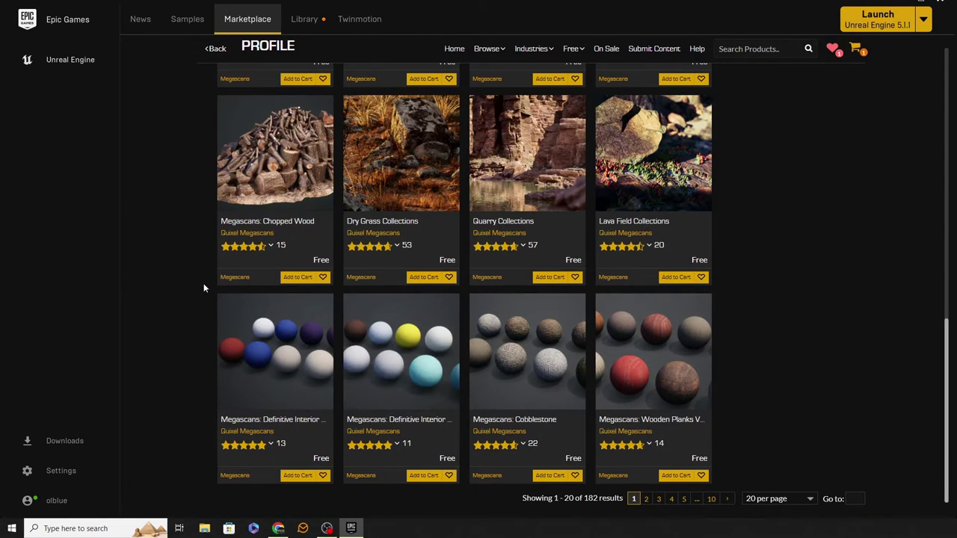
{"action": "scroll", "coordinate": [196, 287], "scroll_direction": "up", "scroll_amount": 12}
{"action": "scroll", "coordinate": [201, 282], "scroll_direction": "up", "scroll_amount": 1}
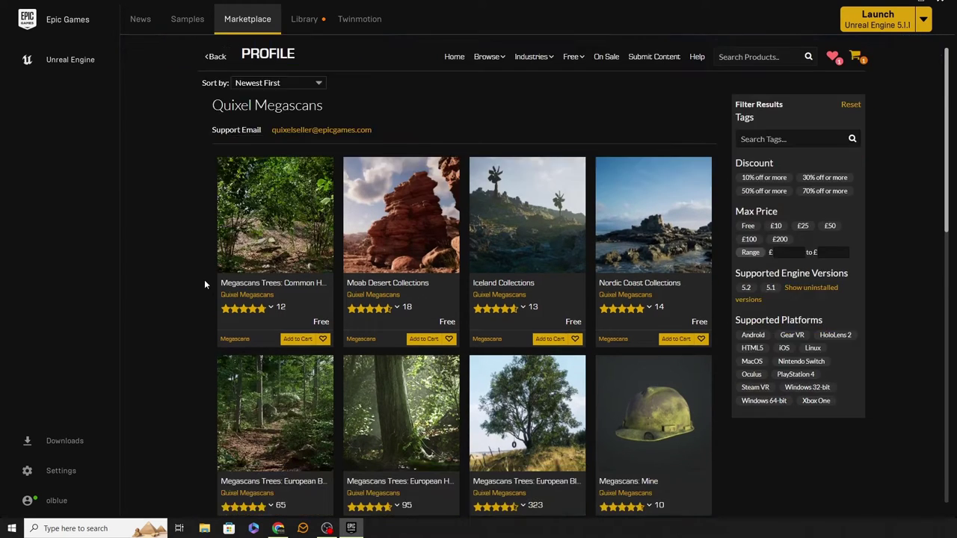
Open the Quarry Collections product from the Quixel Megascans list and view its preview images
{"action": "scroll", "coordinate": [348, 264], "scroll_direction": "down", "scroll_amount": 10}
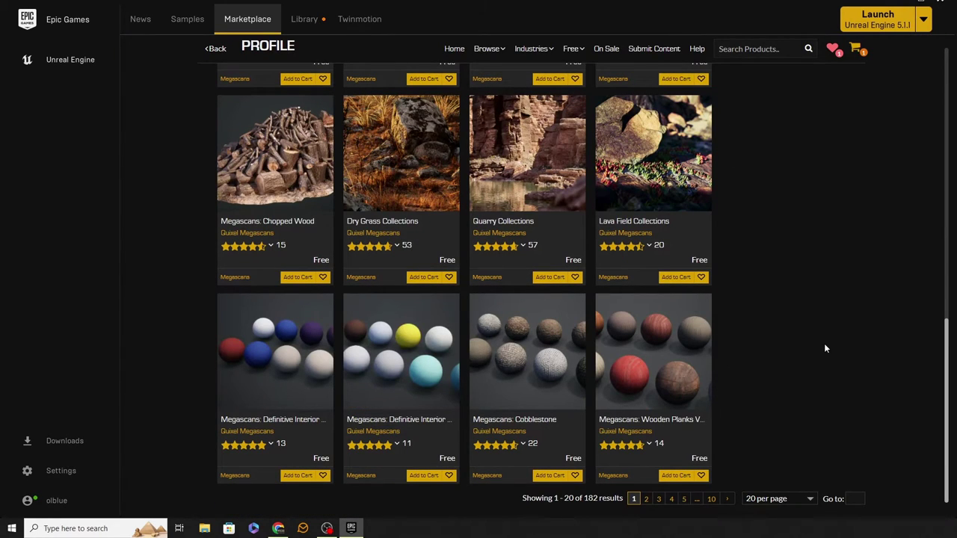
{"action": "scroll", "coordinate": [824, 343], "scroll_direction": "up", "scroll_amount": 3}
{"action": "scroll", "coordinate": [824, 343], "scroll_direction": "down", "scroll_amount": 2}
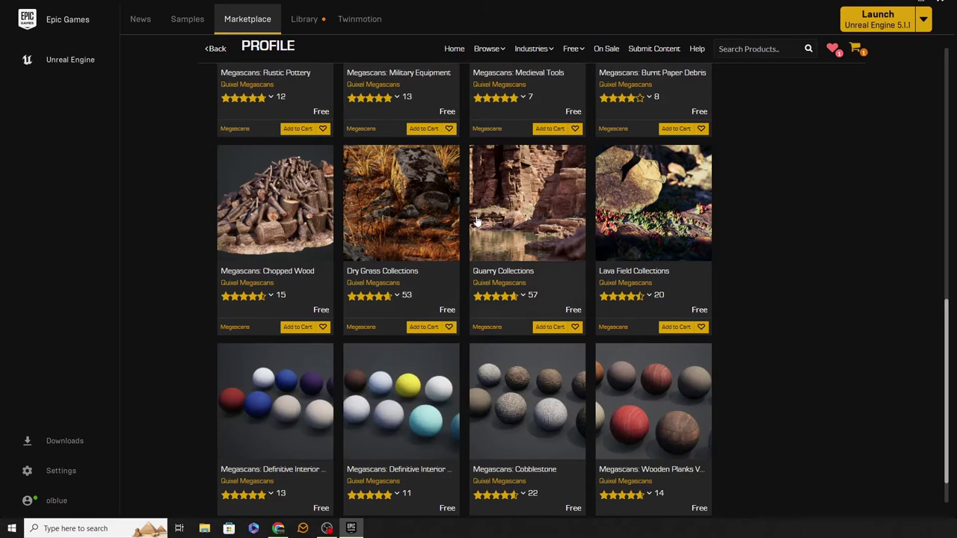
{"action": "left_click", "coordinate": [501, 200]}
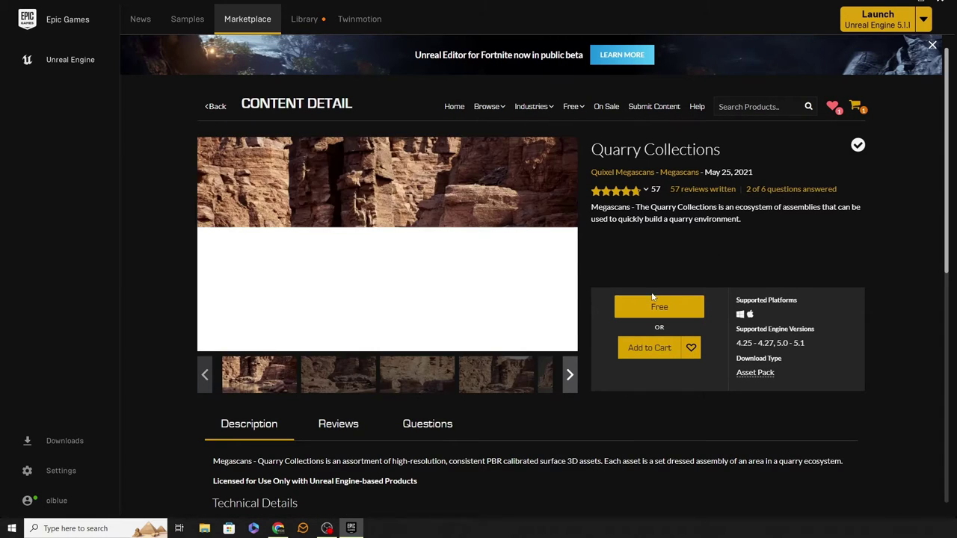
{"action": "left_click", "coordinate": [348, 380]}
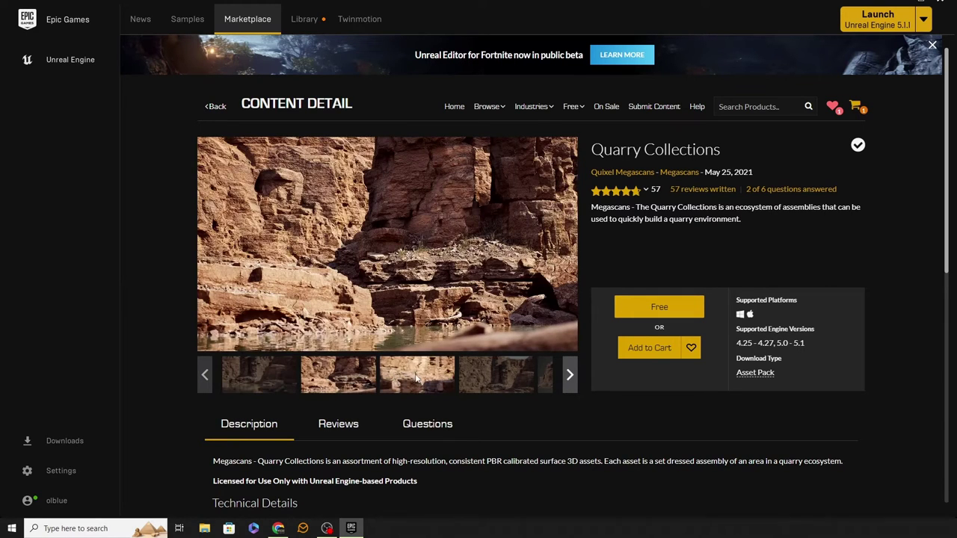
{"action": "left_click", "coordinate": [416, 379]}
{"action": "left_click", "coordinate": [494, 383]}
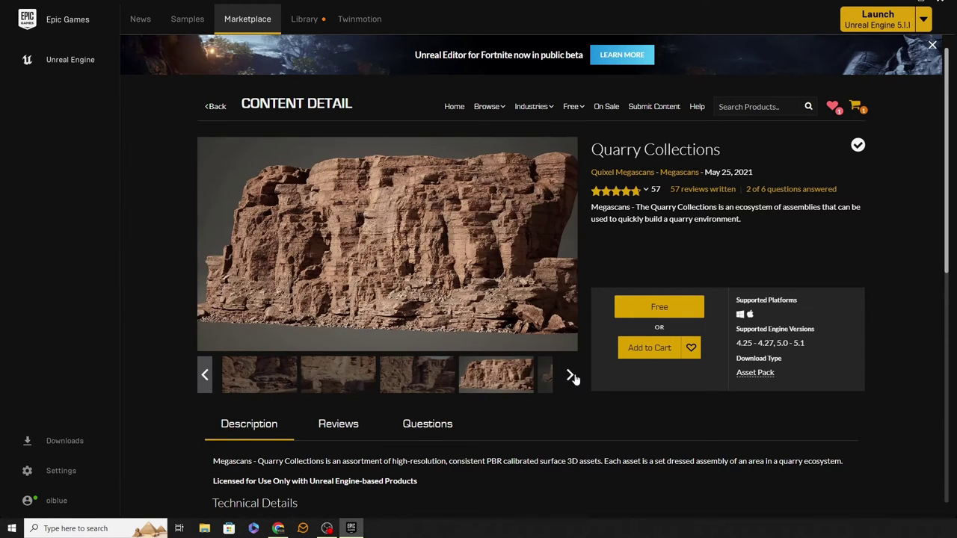
{"action": "left_click", "coordinate": [571, 377]}
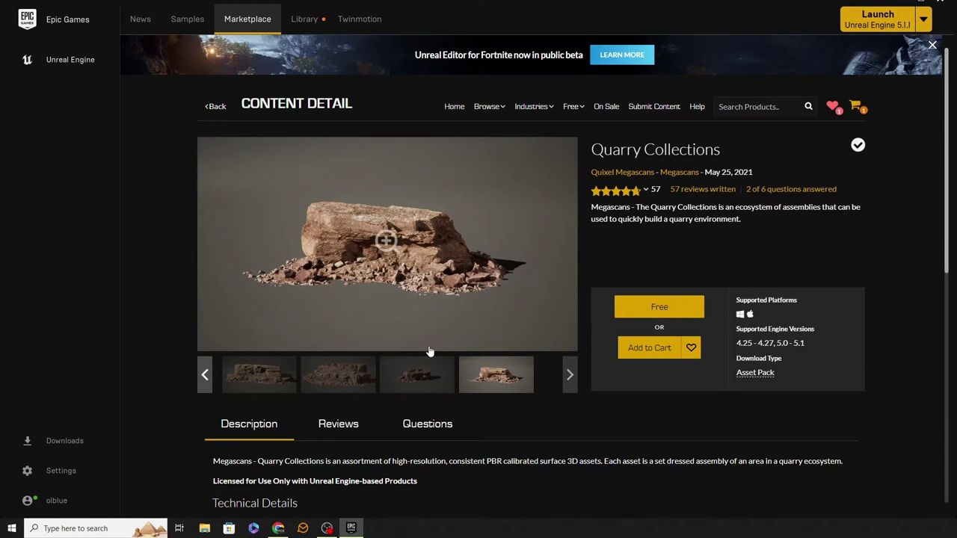
Return to the Quixel Megascans list and look over its products down to the Lava Field Collections row
{"action": "left_click", "coordinate": [216, 106]}
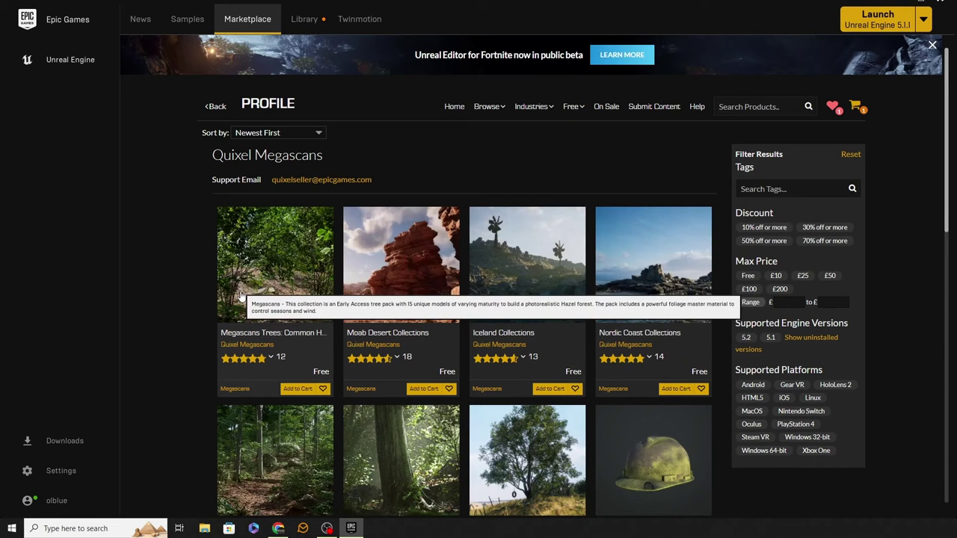
{"action": "scroll", "coordinate": [275, 282], "scroll_direction": "down", "scroll_amount": 5}
{"action": "scroll", "coordinate": [275, 282], "scroll_direction": "up", "scroll_amount": 3}
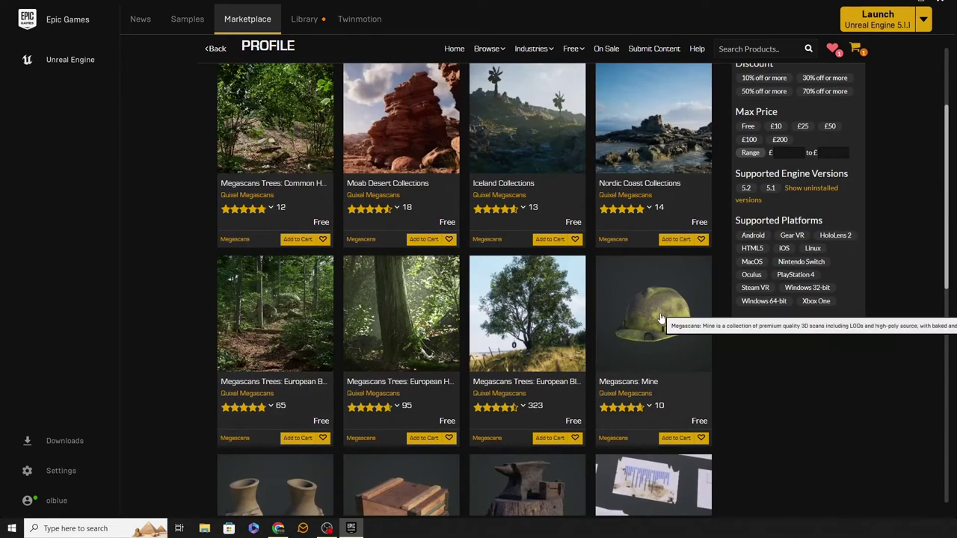
{"action": "scroll", "coordinate": [660, 319], "scroll_direction": "down", "scroll_amount": 2}
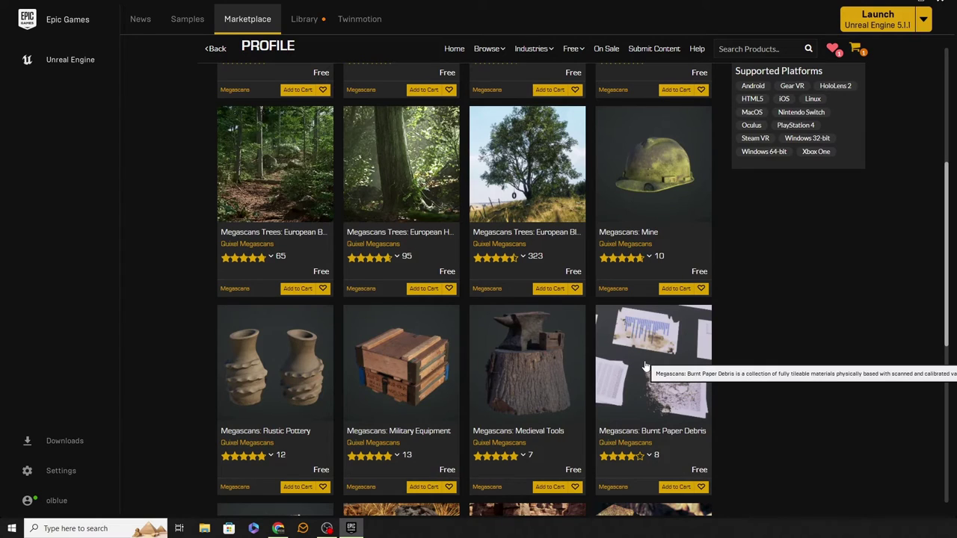
{"action": "scroll", "coordinate": [773, 371], "scroll_direction": "down", "scroll_amount": 3}
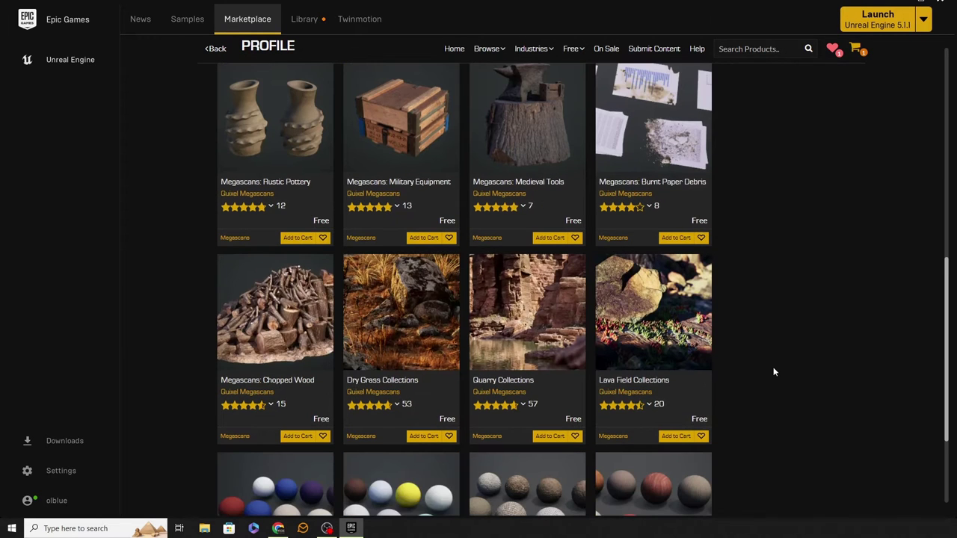
{"action": "scroll", "coordinate": [774, 371], "scroll_direction": "up", "scroll_amount": 7}
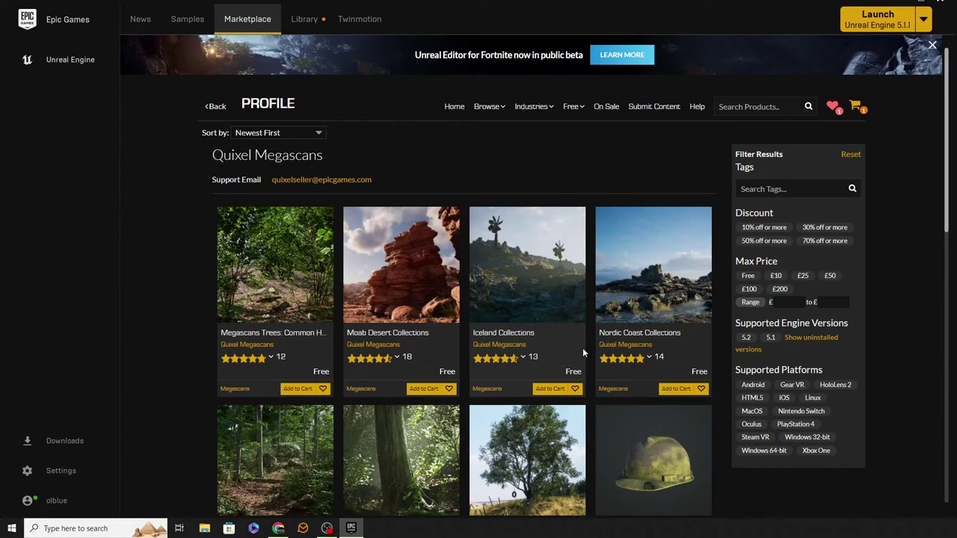
Open the Library and browse the engine versions, My Projects and the owned Vault assets down to the Megascans entries
{"action": "left_click", "coordinate": [312, 21]}
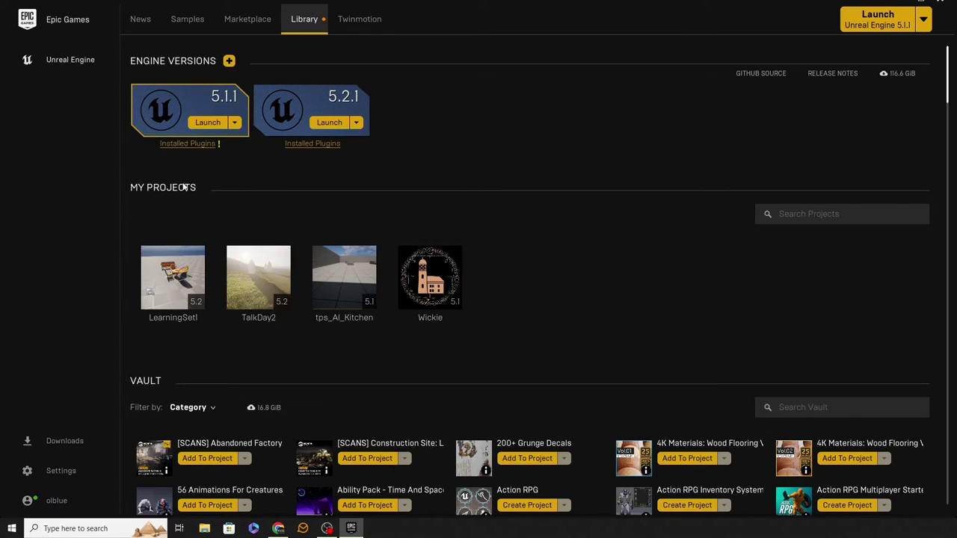
{"action": "scroll", "coordinate": [549, 288], "scroll_direction": "down", "scroll_amount": 8}
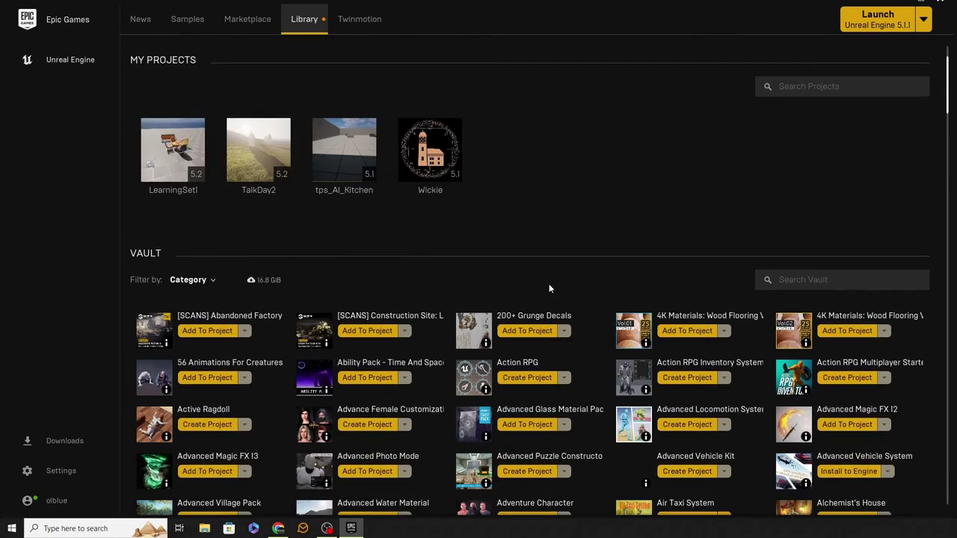
{"action": "scroll", "coordinate": [545, 291], "scroll_direction": "down", "scroll_amount": 20}
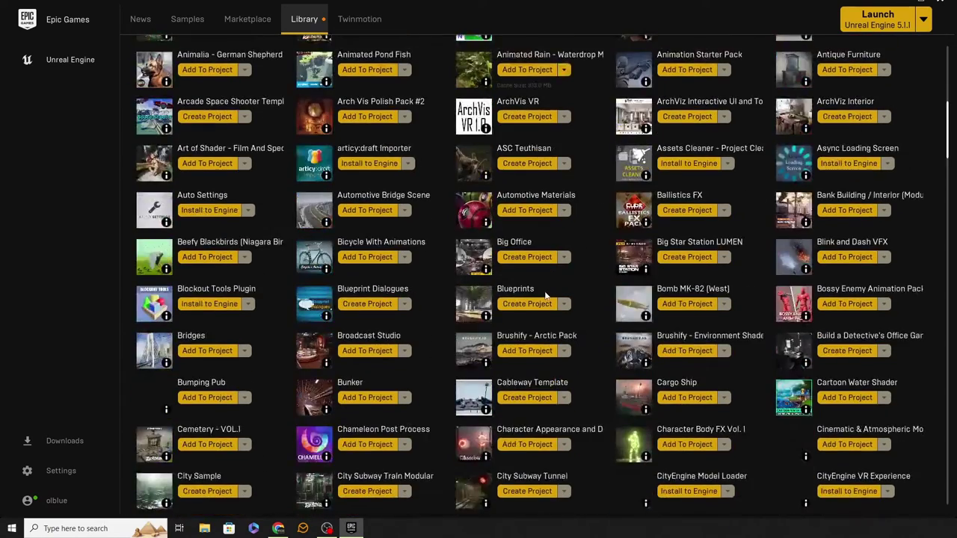
{"action": "scroll", "coordinate": [541, 312], "scroll_direction": "down", "scroll_amount": 5}
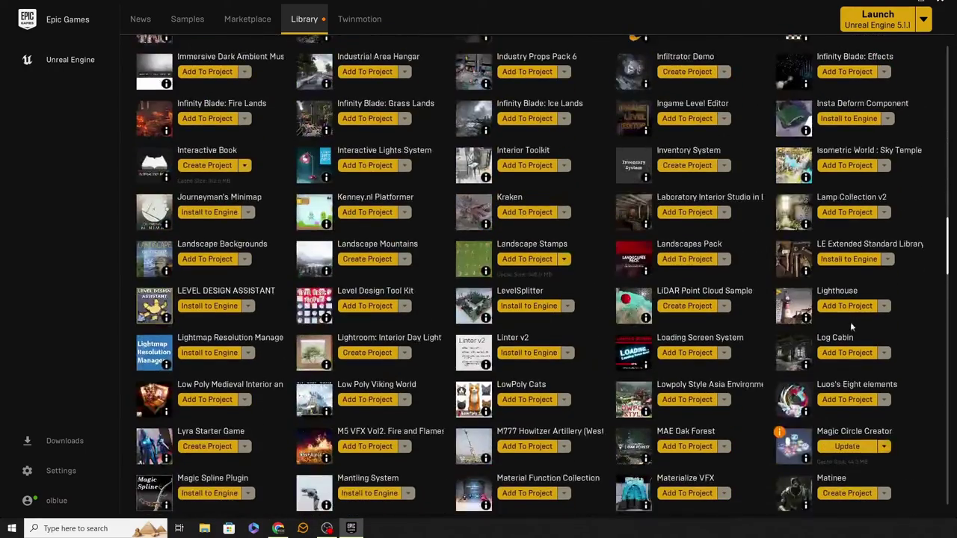
{"action": "mouse_move", "coordinate": [948, 257]}
{"action": "left_mouse_down"}
{"action": "mouse_move", "coordinate": [951, 448]}
{"action": "mouse_move", "coordinate": [951, 264]}
{"action": "left_mouse_up"}
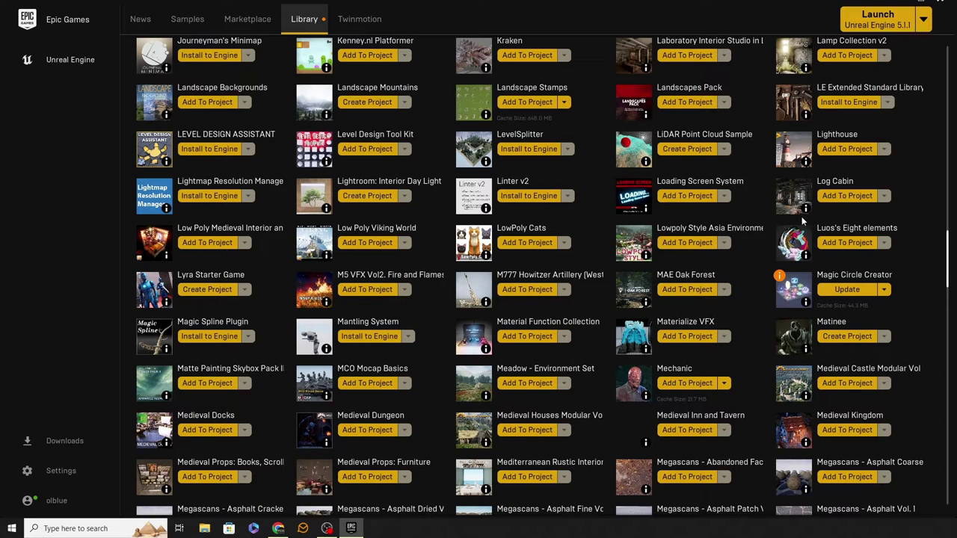
{"action": "mouse_move", "coordinate": [780, 276]}
{"action": "scroll", "coordinate": [689, 362], "scroll_direction": "up", "scroll_amount": 6}
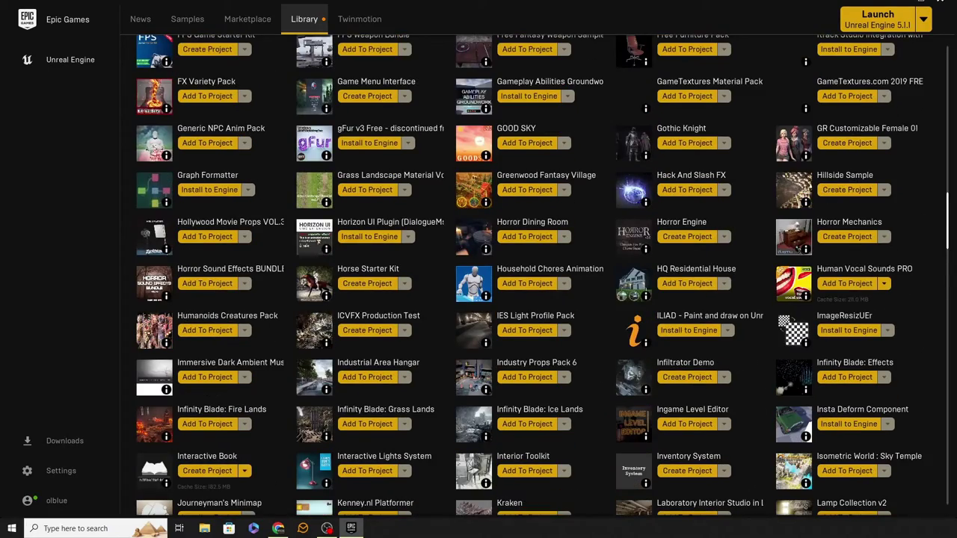
View the projects that the Animated Rain asset from the Vault can be added to, and close the selection without adding it
{"action": "left_click_drag", "start_coordinate": [949, 227], "coordinate": [942, 69]}
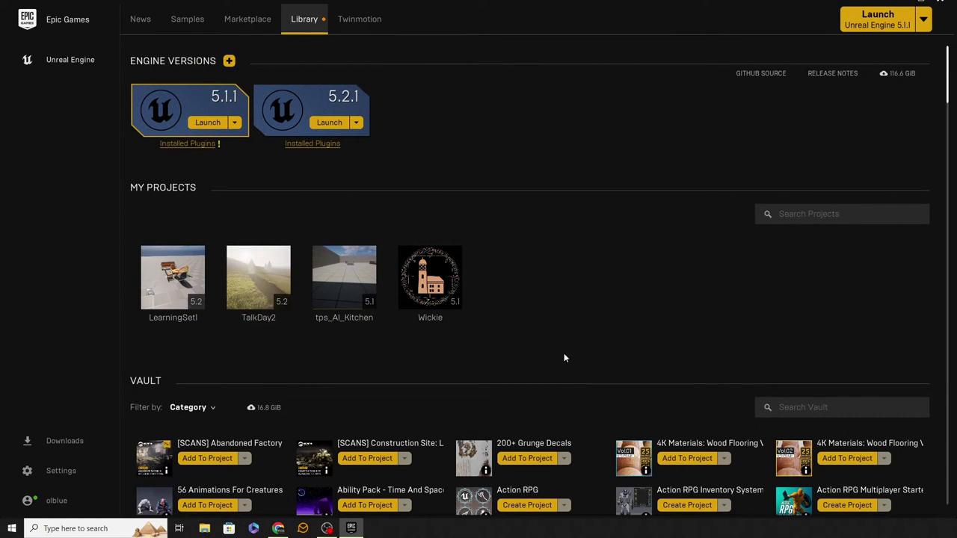
{"action": "scroll", "coordinate": [565, 351], "scroll_direction": "down", "scroll_amount": 5}
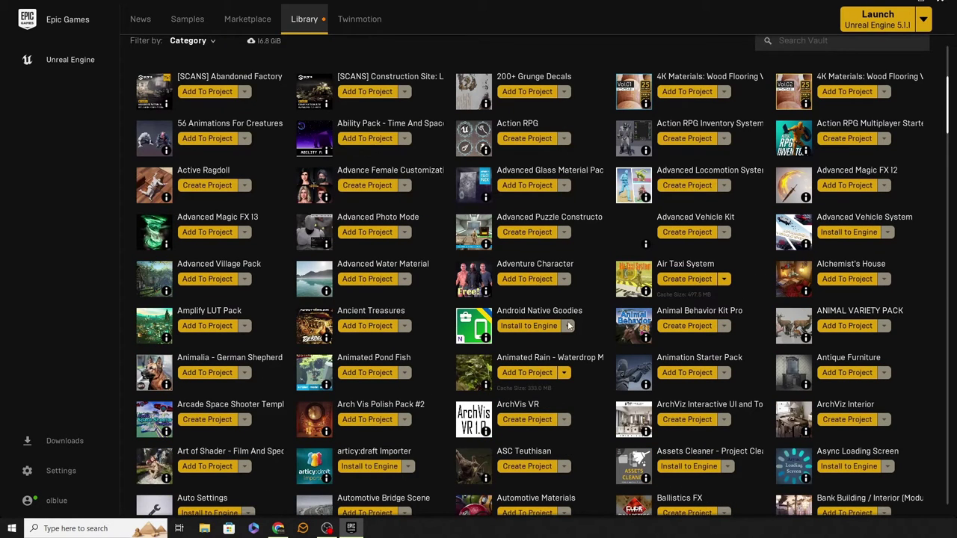
{"action": "left_click", "coordinate": [527, 376]}
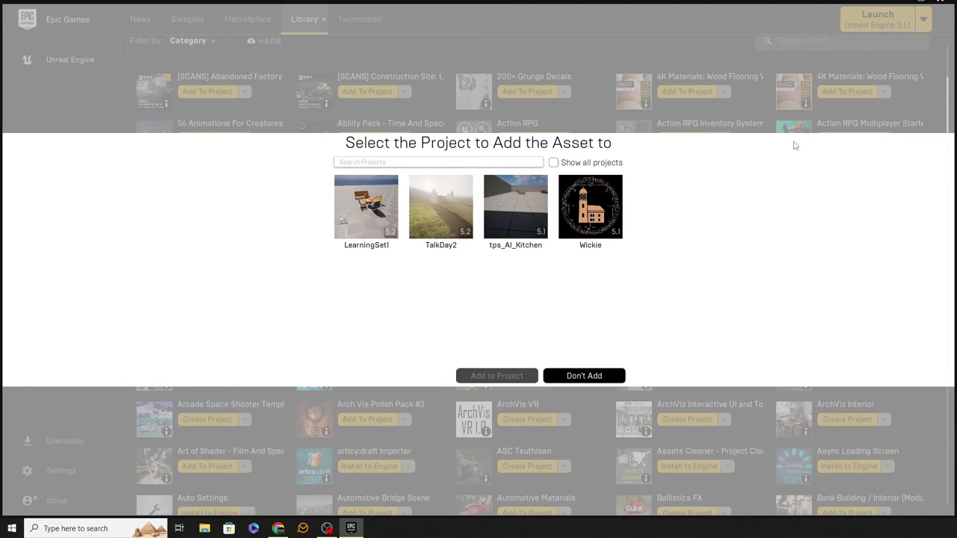
{"action": "left_click", "coordinate": [547, 380]}
{"action": "scroll", "coordinate": [421, 281], "scroll_direction": "up", "scroll_amount": 3}
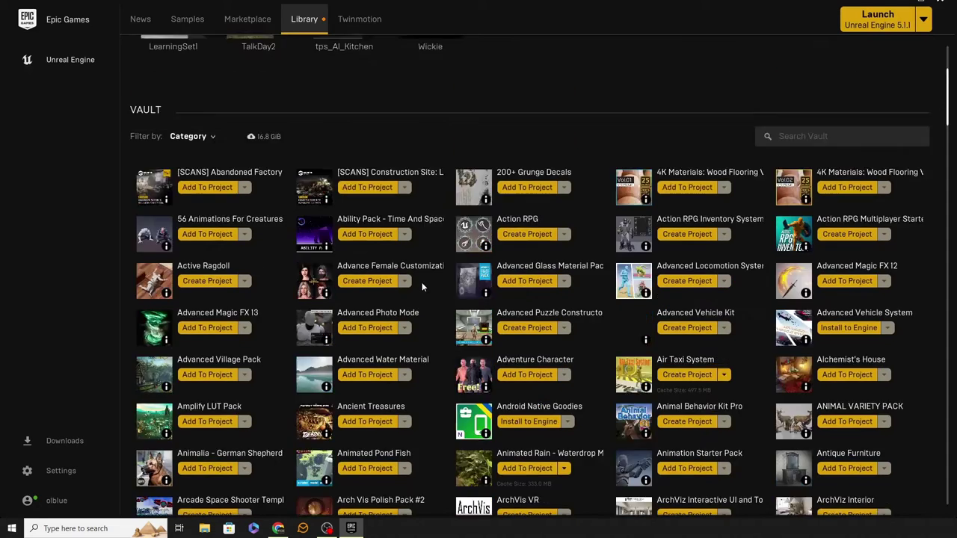
{"action": "scroll", "coordinate": [421, 285], "scroll_direction": "up", "scroll_amount": 2}
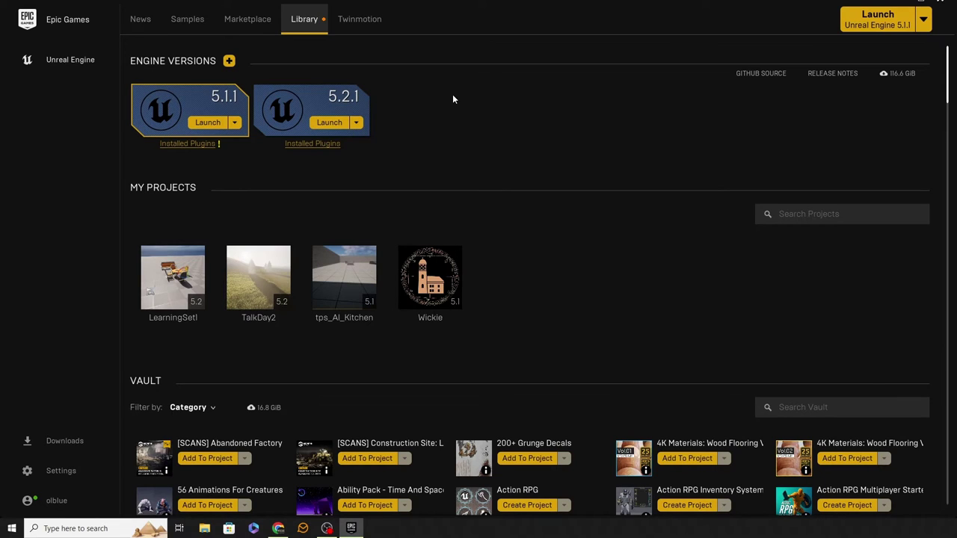
Add an engine version slot, look over the versions offered from 5.0.3 down to 4.26-Chaos, and remove the slot again
{"action": "left_click", "coordinate": [229, 61]}
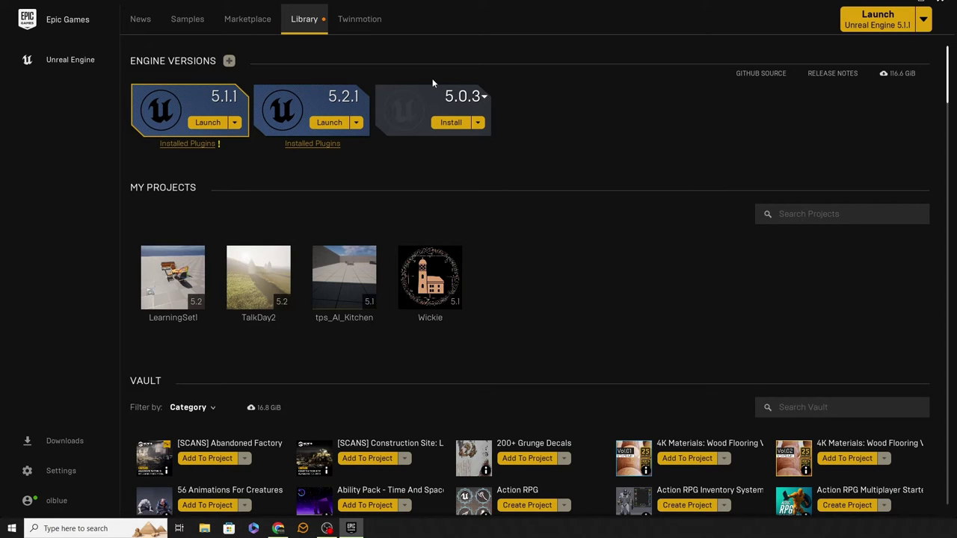
{"action": "left_click", "coordinate": [482, 99]}
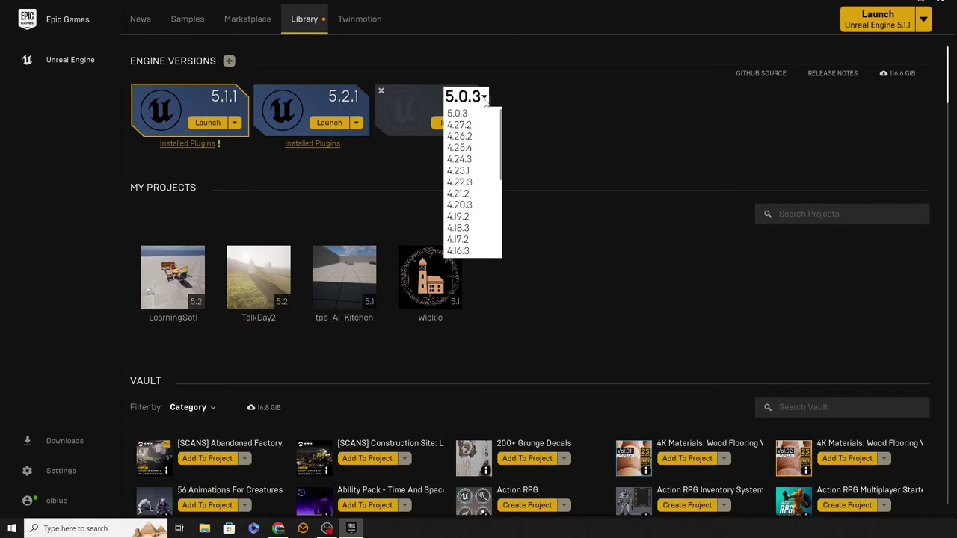
{"action": "scroll", "coordinate": [486, 146], "scroll_direction": "down", "scroll_amount": 2}
{"action": "scroll", "coordinate": [483, 148], "scroll_direction": "down", "scroll_amount": 5}
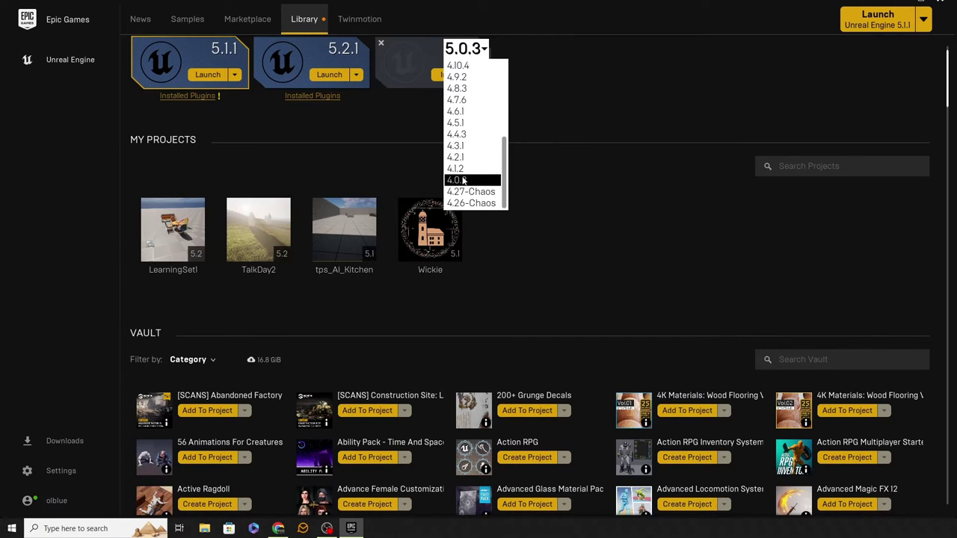
{"action": "scroll", "coordinate": [463, 181], "scroll_direction": "up", "scroll_amount": 7}
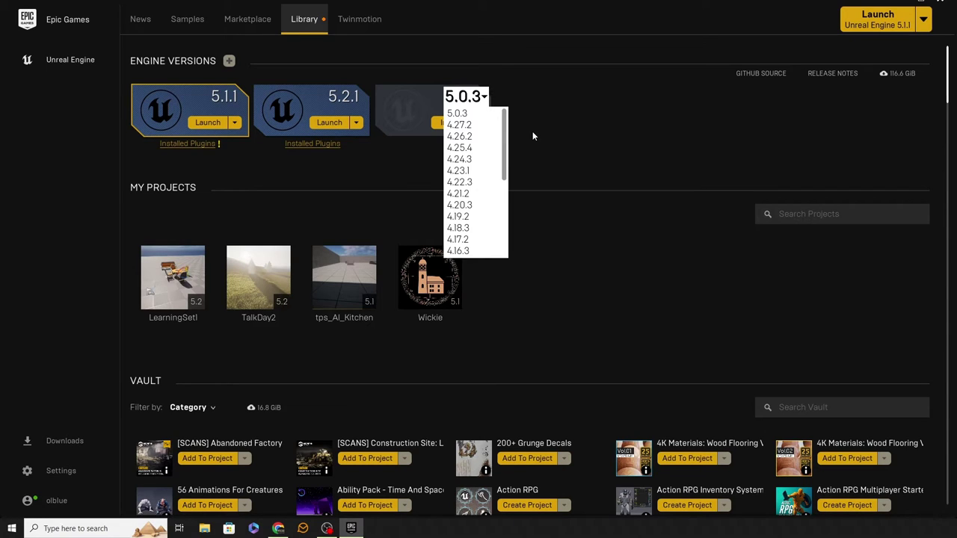
{"action": "left_click", "coordinate": [532, 136]}
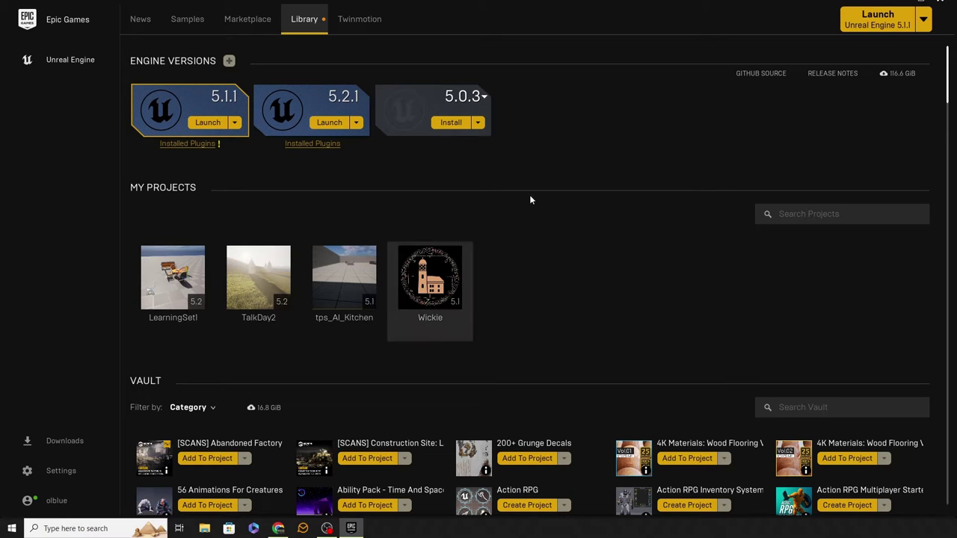
{"action": "left_click", "coordinate": [382, 94]}
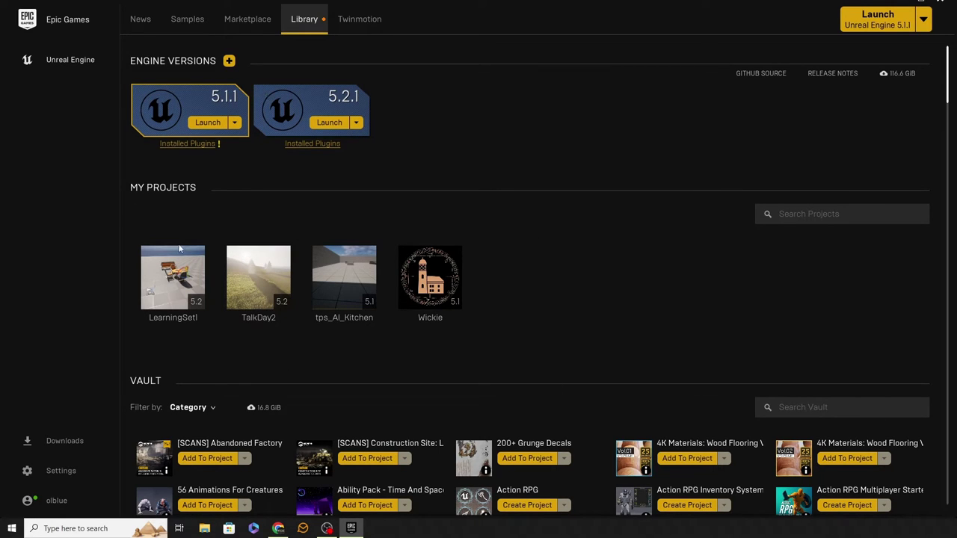
Look over My Projects by selecting Wickie, tps_AI_Kitchen and TalkDay2 in turn
{"action": "mouse_move", "coordinate": [153, 257]}
{"action": "left_click", "coordinate": [430, 285]}
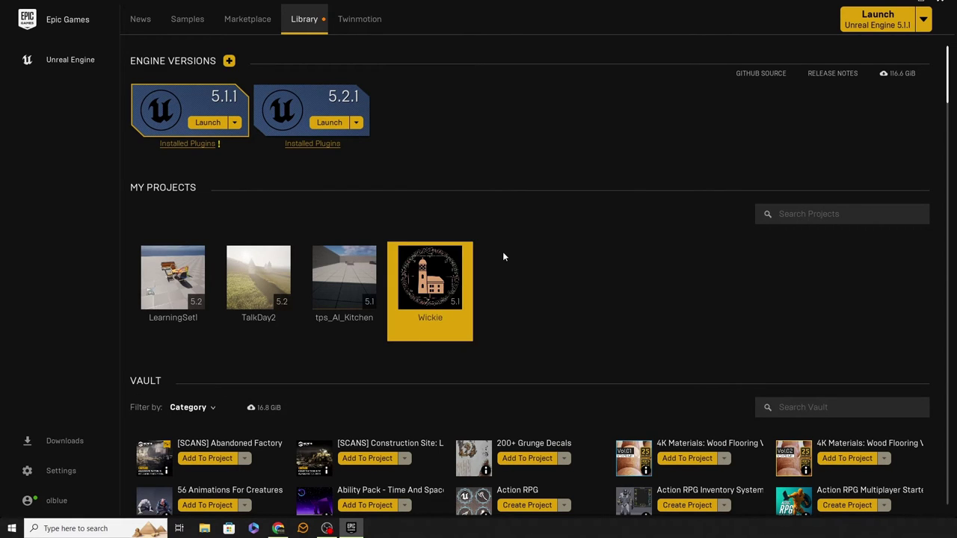
{"action": "left_click", "coordinate": [356, 269]}
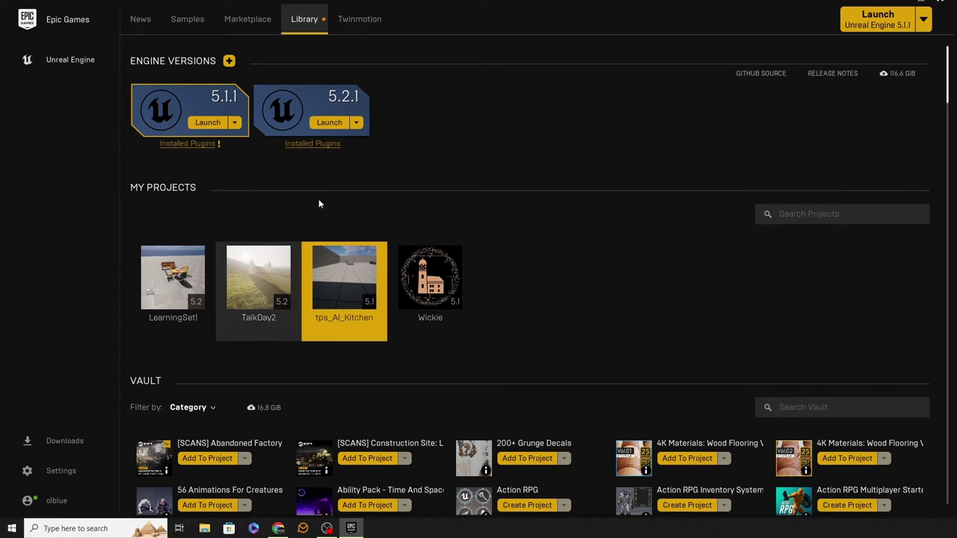
{"action": "left_click", "coordinate": [267, 271]}
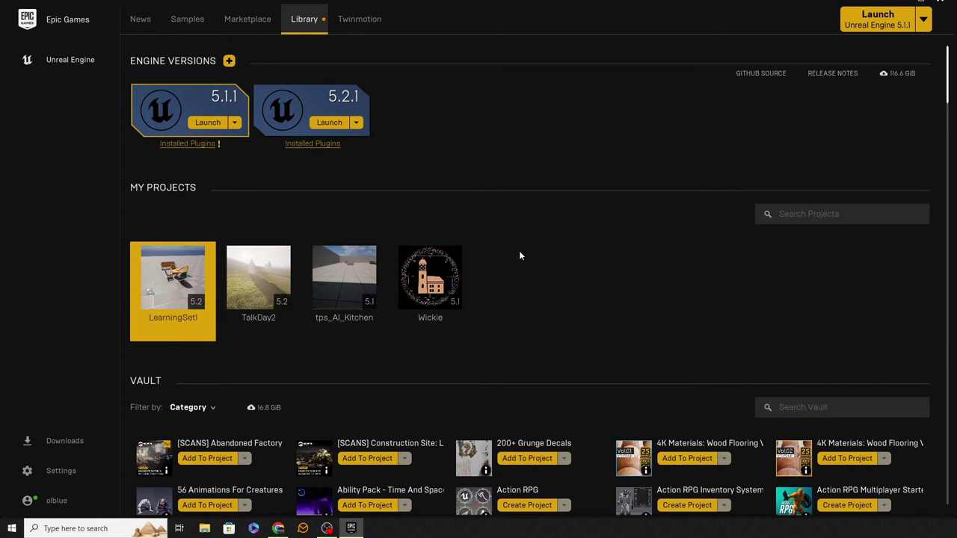
Show the LearningSet1 project's folder in File Explorer
{"action": "left_click", "coordinate": [199, 339]}
{"action": "right_click", "coordinate": [199, 339]}
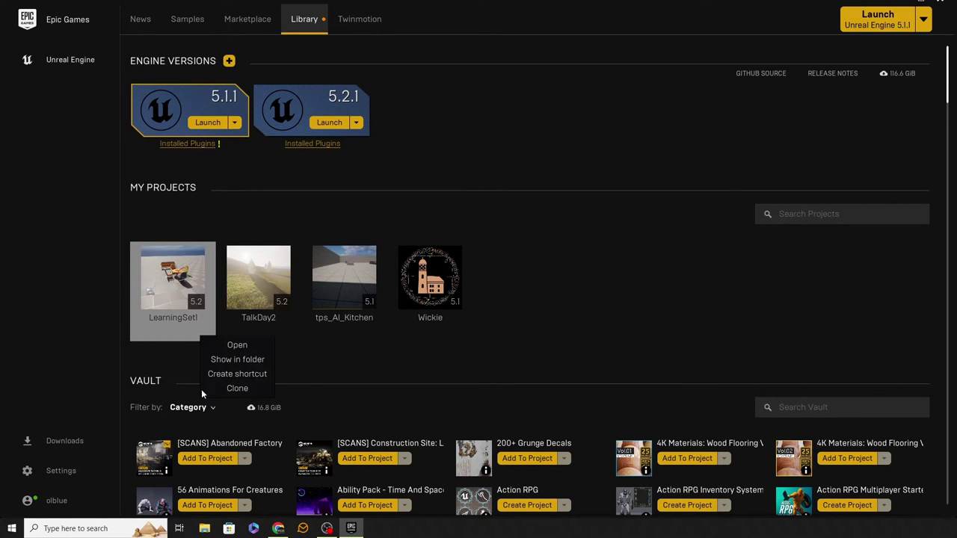
{"action": "right_click", "coordinate": [215, 334]}
{"action": "right_click", "coordinate": [206, 330]}
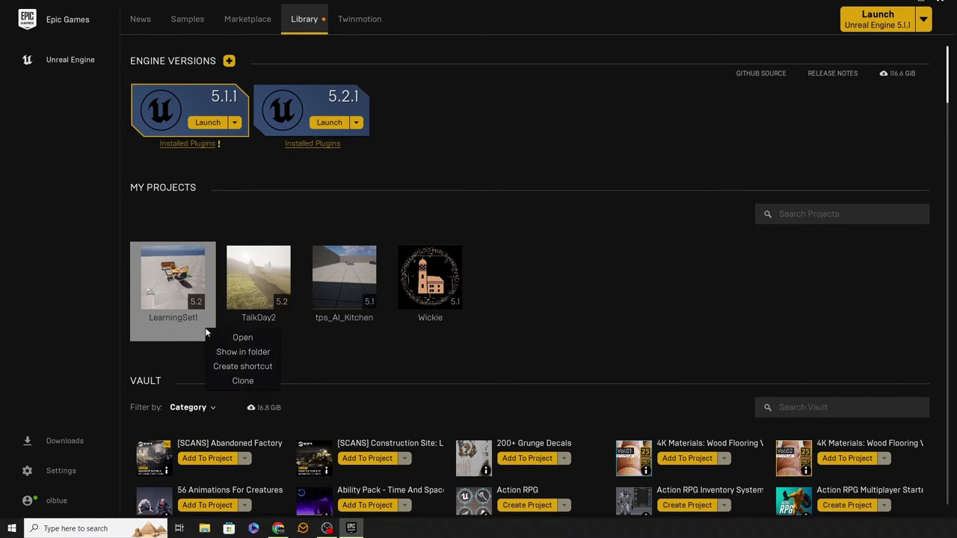
{"action": "left_click", "coordinate": [249, 353]}
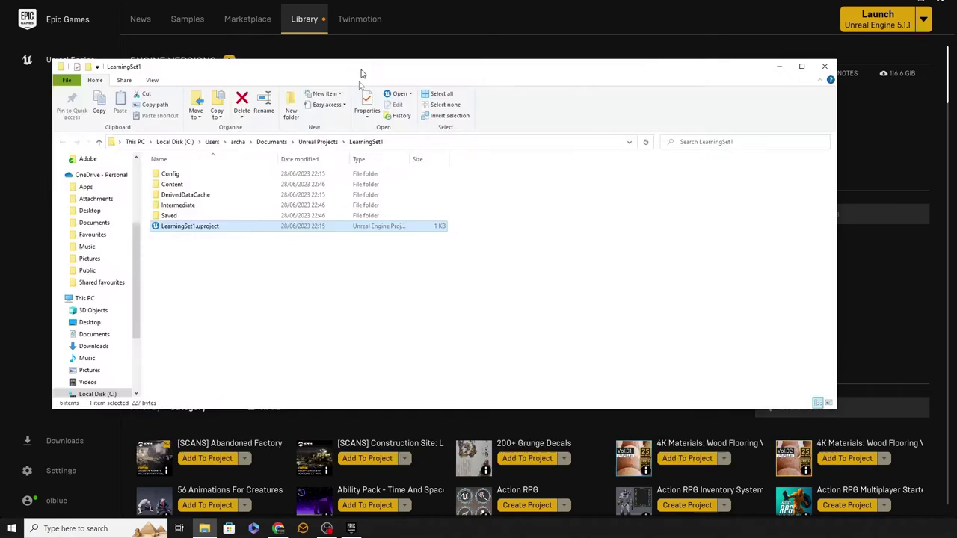
Move the LearningSet1 folder window to the screen's upper-left corner and narrow it to about half the screen width
{"action": "left_click_drag", "start_coordinate": [361, 73], "coordinate": [431, 99]}
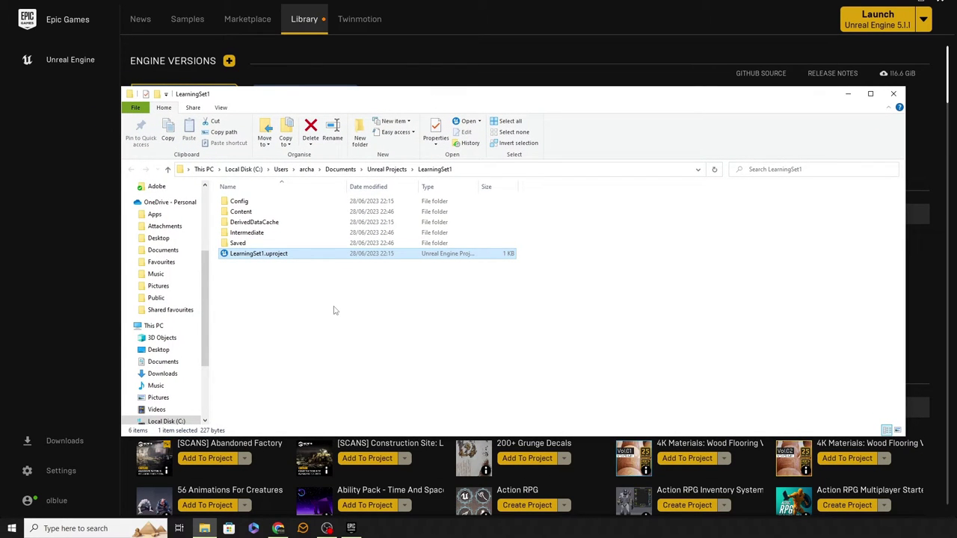
{"action": "left_click", "coordinate": [301, 333]}
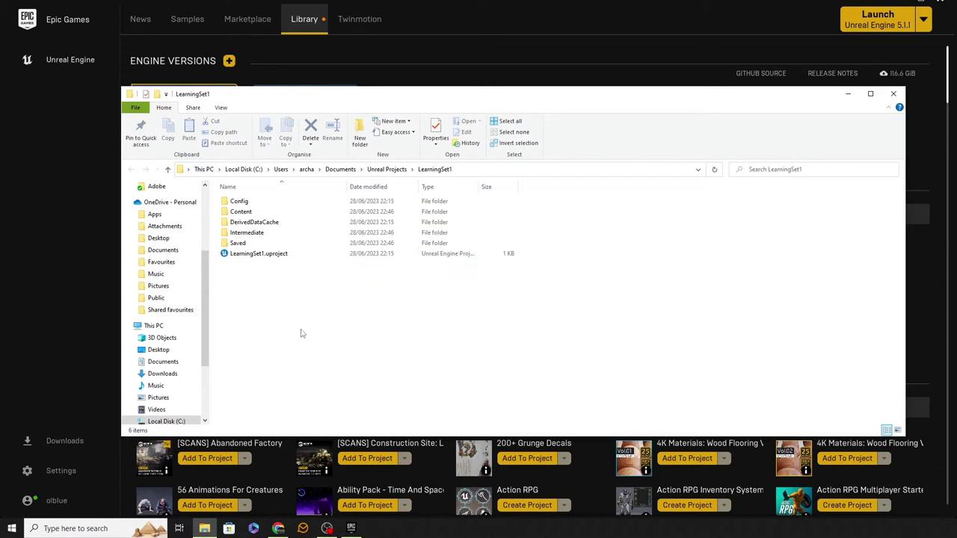
{"action": "left_click_drag", "start_coordinate": [493, 94], "coordinate": [404, 14]}
{"action": "left_click_drag", "start_coordinate": [815, 305], "coordinate": [452, 276]}
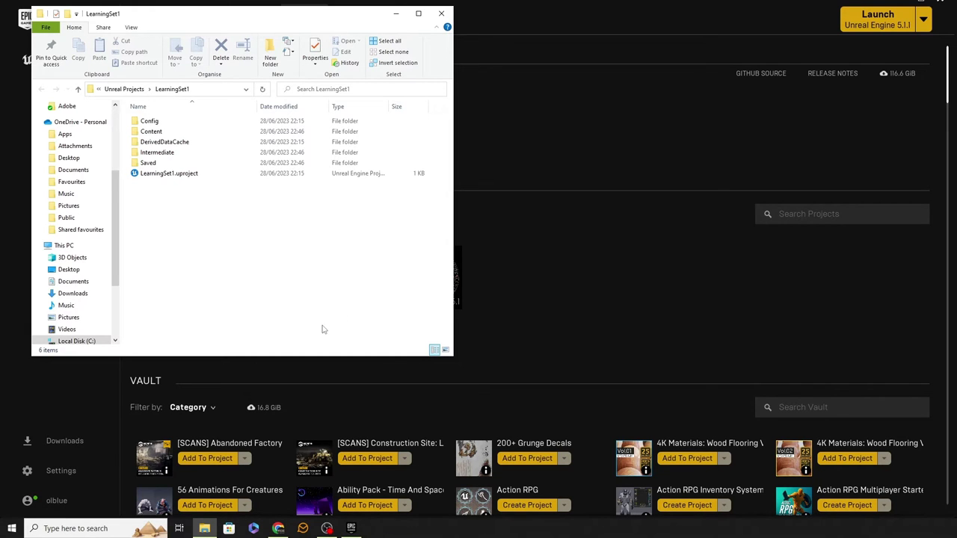
{"action": "key", "text": "super"}
{"action": "type", "text": "photo"}
{"action": "key", "text": "Return"}
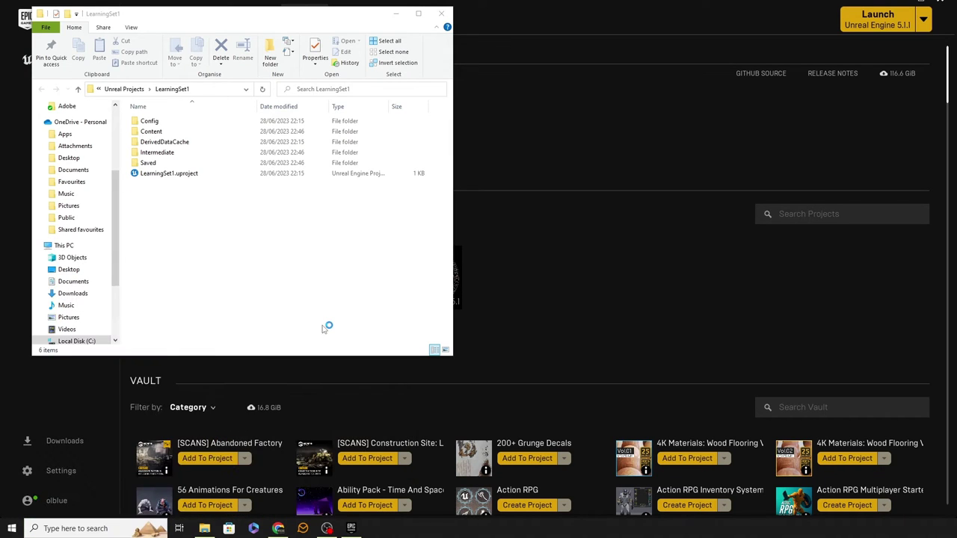
Switch to Paint with a blank canvas and narrow its window so it sits beside the LearningSet1 folder window
{"action": "key", "text": "super"}
{"action": "type", "text": "pain"}
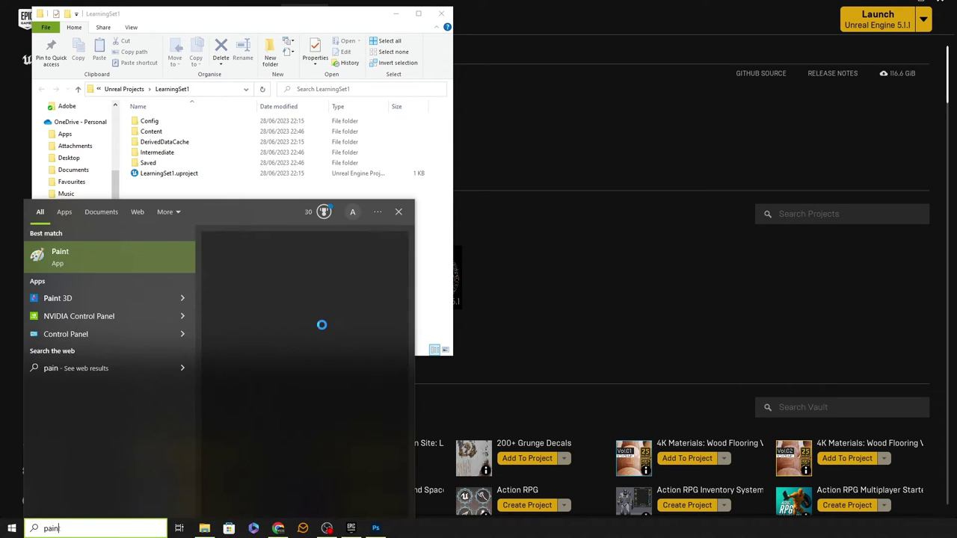
{"action": "key", "text": "Return"}
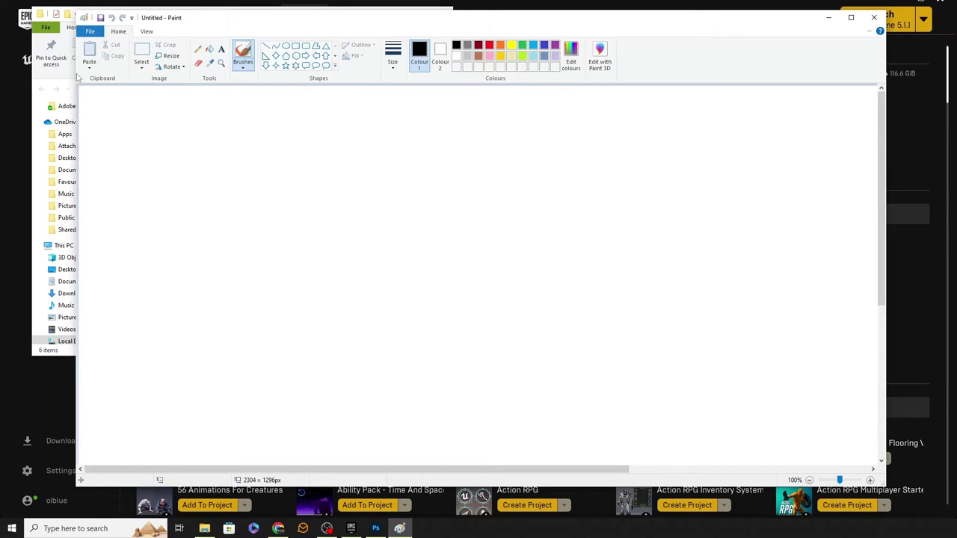
{"action": "left_click_drag", "start_coordinate": [76, 72], "coordinate": [456, 72]}
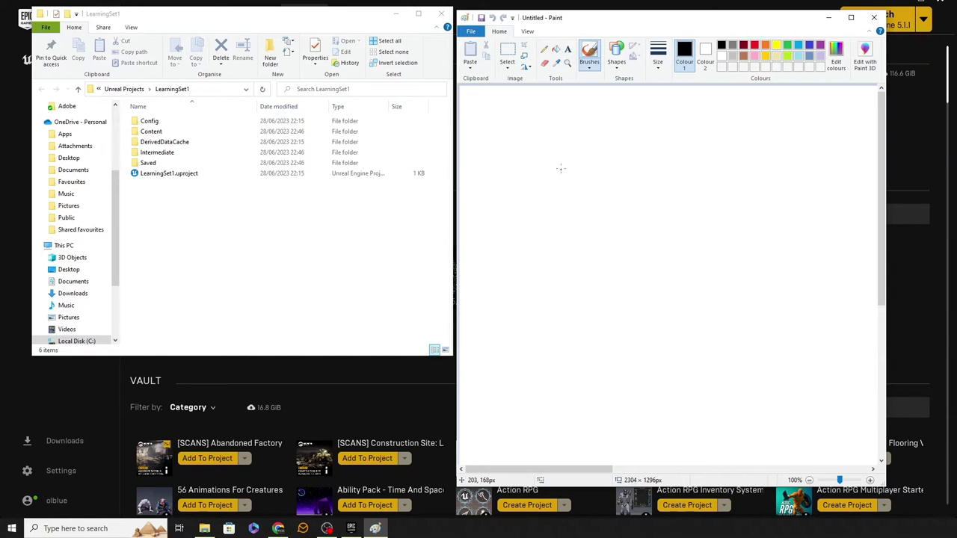
Draw a freehand circle containing the word MAX and a rough box around it with the brush
{"action": "mouse_move", "coordinate": [560, 169]}
{"action": "left_mouse_down"}
{"action": "mouse_move", "coordinate": [531, 172]}
{"action": "mouse_move", "coordinate": [616, 202]}
{"action": "mouse_move", "coordinate": [552, 169]}
{"action": "left_mouse_up"}
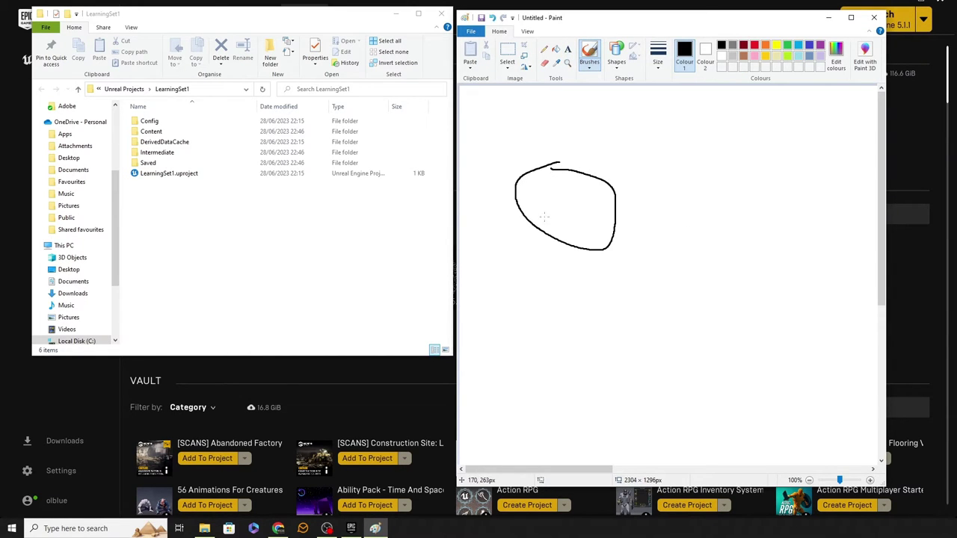
{"action": "mouse_move", "coordinate": [537, 217]}
{"action": "left_mouse_down"}
{"action": "mouse_move", "coordinate": [541, 196]}
{"action": "mouse_move", "coordinate": [566, 213]}
{"action": "mouse_move", "coordinate": [582, 206]}
{"action": "mouse_move", "coordinate": [561, 204]}
{"action": "mouse_move", "coordinate": [592, 208]}
{"action": "left_mouse_up"}
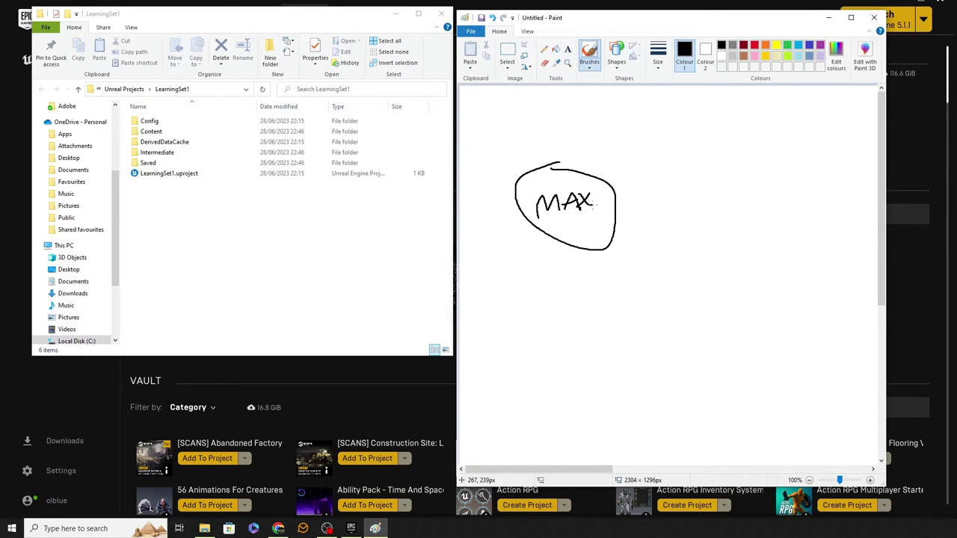
{"action": "mouse_move", "coordinate": [633, 129]}
{"action": "left_mouse_down"}
{"action": "mouse_move", "coordinate": [512, 140]}
{"action": "mouse_move", "coordinate": [494, 261]}
{"action": "mouse_move", "coordinate": [635, 280]}
{"action": "mouse_move", "coordinate": [636, 109]}
{"action": "left_mouse_up"}
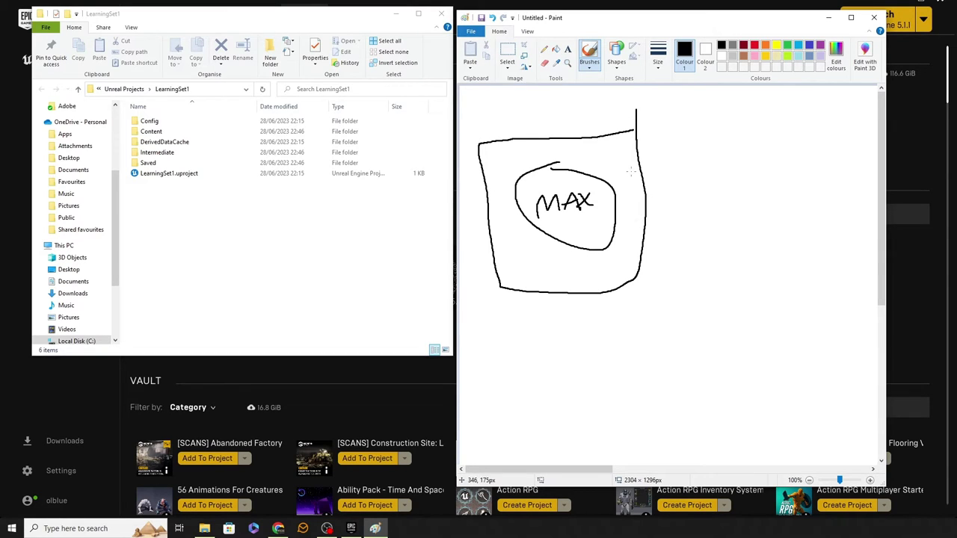
Draw two arrows leading out of the box to letters T and two arrows pointing in at the MAX circle
{"action": "mouse_move", "coordinate": [631, 174]}
{"action": "left_mouse_down"}
{"action": "mouse_move", "coordinate": [723, 151]}
{"action": "mouse_move", "coordinate": [703, 175]}
{"action": "left_mouse_up"}
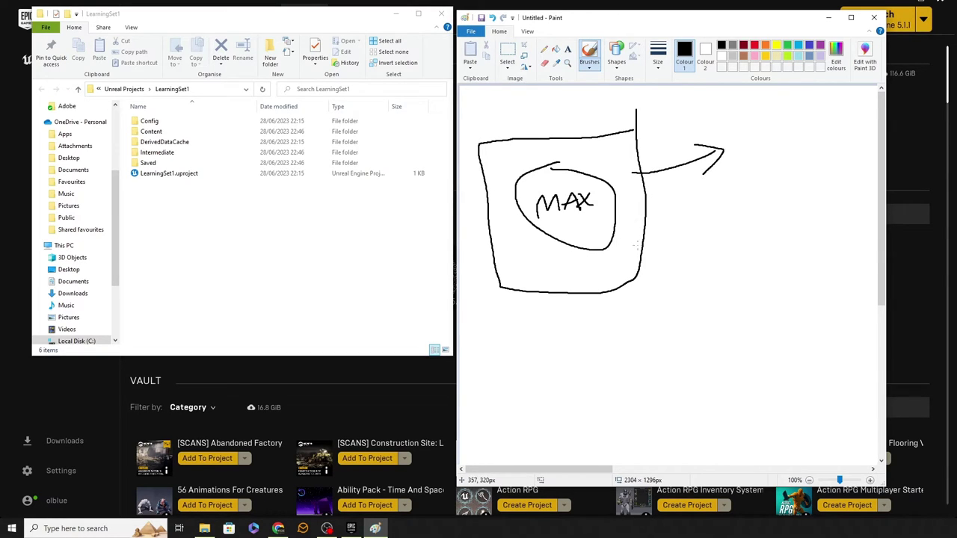
{"action": "mouse_move", "coordinate": [633, 240]}
{"action": "left_mouse_down"}
{"action": "mouse_move", "coordinate": [699, 270]}
{"action": "mouse_move", "coordinate": [669, 284]}
{"action": "left_mouse_up"}
{"action": "mouse_move", "coordinate": [726, 297]}
{"action": "left_mouse_down"}
{"action": "mouse_move", "coordinate": [730, 276]}
{"action": "mouse_move", "coordinate": [740, 279]}
{"action": "left_mouse_up"}
{"action": "left_click_drag", "start_coordinate": [752, 187], "coordinate": [757, 159]}
{"action": "left_click_drag", "start_coordinate": [737, 157], "coordinate": [771, 159]}
{"action": "left_click_drag", "start_coordinate": [528, 118], "coordinate": [536, 164]}
{"action": "mouse_move", "coordinate": [537, 165]}
{"action": "left_mouse_down"}
{"action": "mouse_move", "coordinate": [553, 151]}
{"action": "mouse_move", "coordinate": [540, 170]}
{"action": "left_mouse_up"}
{"action": "mouse_move", "coordinate": [526, 319]}
{"action": "left_mouse_down"}
{"action": "mouse_move", "coordinate": [547, 244]}
{"action": "mouse_move", "coordinate": [538, 251]}
{"action": "mouse_move", "coordinate": [554, 256]}
{"action": "left_mouse_up"}
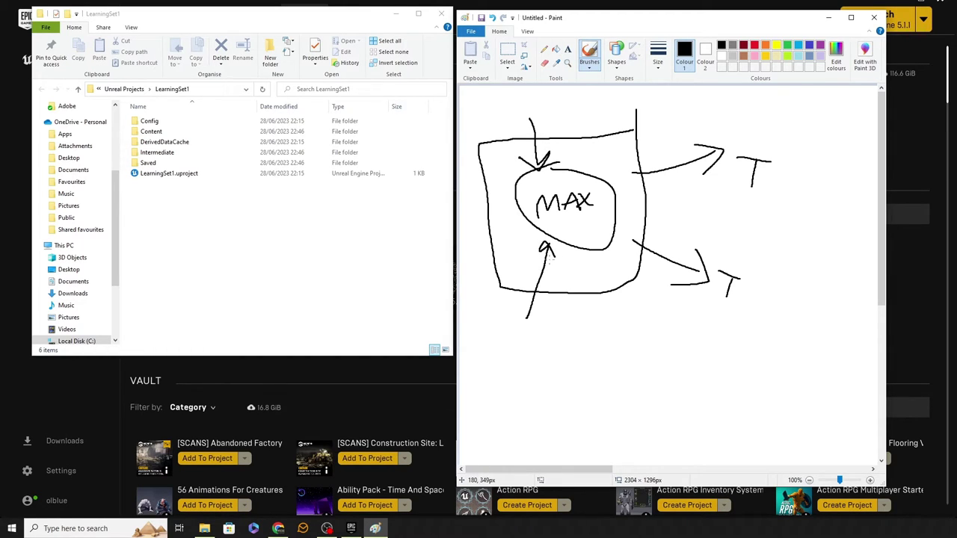
Undo all strokes of the MAX diagram until the canvas is blank
{"action": "key", "text": "ctrl+z"}
{"action": "key", "text": "ctrl+z"}
{"action": "key", "text": "ctrl+z"}
{"action": "key", "text": "ctrl+z"}
{"action": "key", "text": "ctrl+z"}
{"action": "key", "text": "ctrl+z"}
{"action": "key", "text": "ctrl+z"}
{"action": "key", "text": "ctrl+z"}
{"action": "key", "text": "ctrl+z"}
{"action": "key", "text": "ctrl+z"}
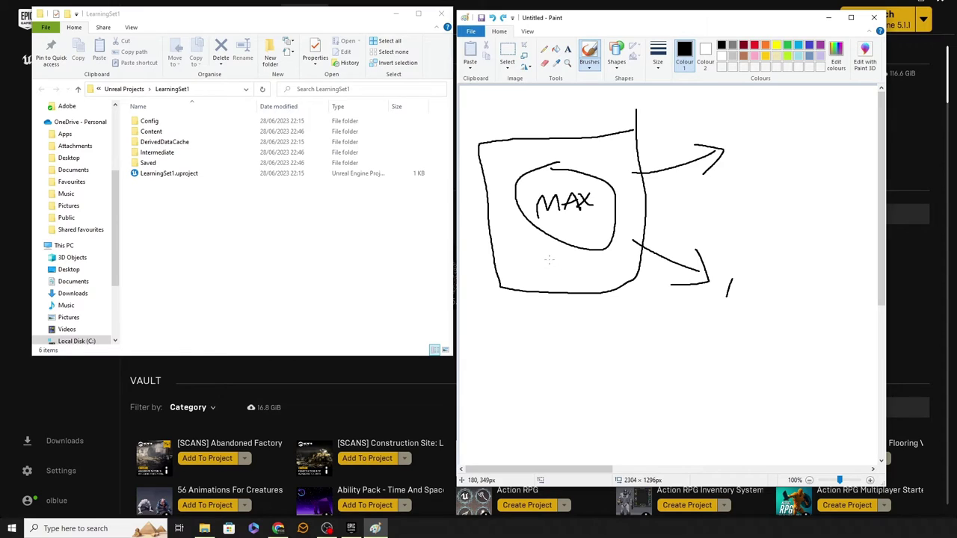
{"action": "key", "text": "ctrl+z"}
{"action": "key", "text": "ctrl+z"}
{"action": "key", "text": "ctrl+z"}
{"action": "key", "text": "ctrl+z"}
{"action": "key", "text": "ctrl+z"}
{"action": "key", "text": "ctrl+z"}
{"action": "key", "text": "ctrl+z"}
{"action": "key", "text": "ctrl+z"}
{"action": "key", "text": "ctrl+z"}
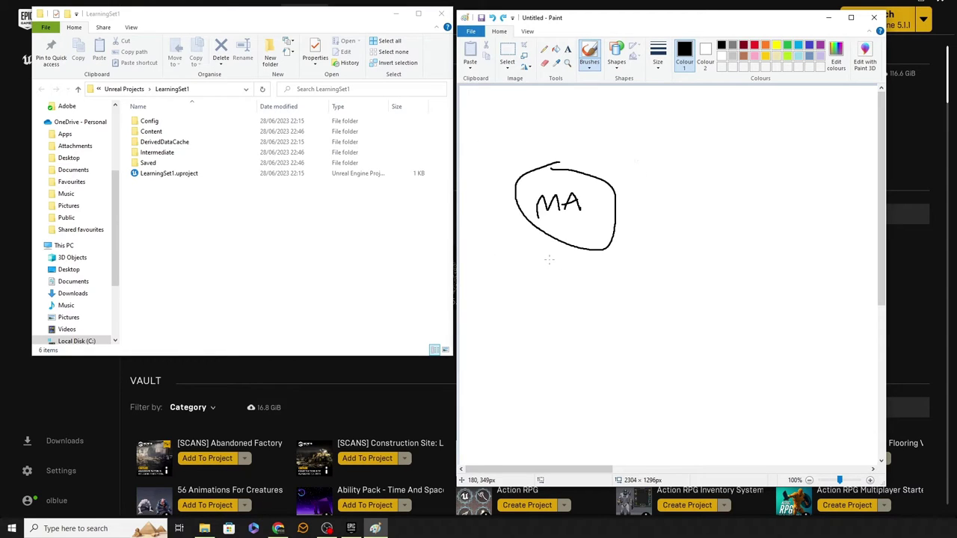
{"action": "key", "text": "ctrl+z"}
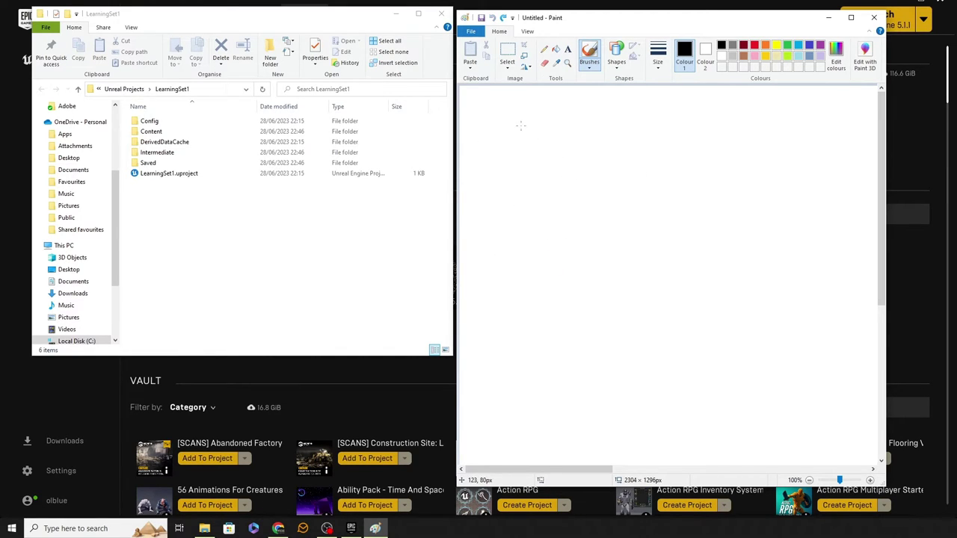
Draw a chair enclosed in a rough box near the canvas's upper edge and write the number 1 beside it
{"action": "left_click_drag", "start_coordinate": [522, 125], "coordinate": [525, 168]}
{"action": "mouse_move", "coordinate": [548, 124]}
{"action": "left_mouse_down"}
{"action": "mouse_move", "coordinate": [549, 160]}
{"action": "mouse_move", "coordinate": [525, 153]}
{"action": "mouse_move", "coordinate": [546, 162]}
{"action": "mouse_move", "coordinate": [551, 184]}
{"action": "left_mouse_up"}
{"action": "mouse_move", "coordinate": [548, 141]}
{"action": "left_mouse_down"}
{"action": "mouse_move", "coordinate": [566, 150]}
{"action": "mouse_move", "coordinate": [568, 174]}
{"action": "mouse_move", "coordinate": [531, 151]}
{"action": "mouse_move", "coordinate": [543, 116]}
{"action": "mouse_move", "coordinate": [524, 133]}
{"action": "mouse_move", "coordinate": [550, 127]}
{"action": "mouse_move", "coordinate": [594, 179]}
{"action": "mouse_move", "coordinate": [511, 208]}
{"action": "mouse_move", "coordinate": [492, 106]}
{"action": "left_mouse_up"}
{"action": "mouse_move", "coordinate": [632, 136]}
{"action": "left_mouse_down"}
{"action": "mouse_move", "coordinate": [646, 121]}
{"action": "mouse_move", "coordinate": [646, 170]}
{"action": "mouse_move", "coordinate": [635, 171]}
{"action": "left_mouse_up"}
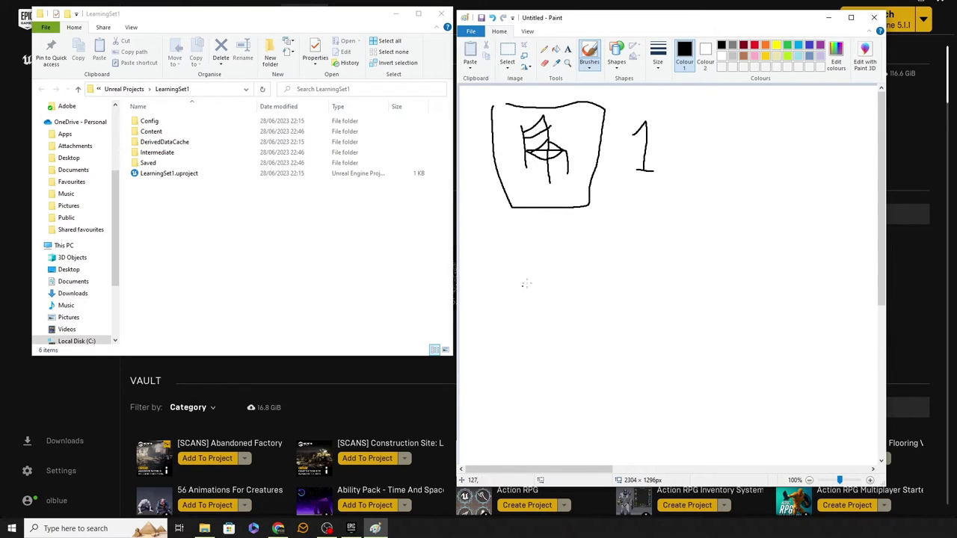
Draw a box labelled C below the chair, with a block arrow leading to a second box labelled fbx
{"action": "mouse_move", "coordinate": [528, 284]}
{"action": "left_mouse_down"}
{"action": "mouse_move", "coordinate": [513, 281]}
{"action": "mouse_move", "coordinate": [528, 308]}
{"action": "left_mouse_up"}
{"action": "mouse_move", "coordinate": [545, 276]}
{"action": "left_mouse_down"}
{"action": "mouse_move", "coordinate": [535, 326]}
{"action": "mouse_move", "coordinate": [499, 325]}
{"action": "mouse_move", "coordinate": [497, 266]}
{"action": "mouse_move", "coordinate": [547, 262]}
{"action": "left_mouse_up"}
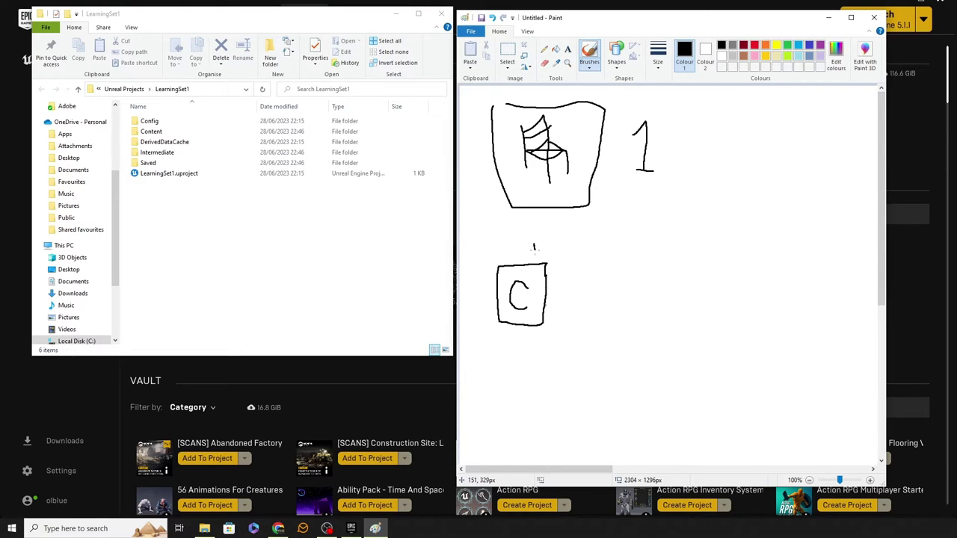
{"action": "mouse_move", "coordinate": [557, 289]}
{"action": "left_mouse_down"}
{"action": "mouse_move", "coordinate": [580, 284]}
{"action": "mouse_move", "coordinate": [580, 314]}
{"action": "mouse_move", "coordinate": [554, 307]}
{"action": "left_mouse_up"}
{"action": "mouse_move", "coordinate": [630, 290]}
{"action": "left_mouse_down"}
{"action": "mouse_move", "coordinate": [616, 293]}
{"action": "mouse_move", "coordinate": [610, 312]}
{"action": "mouse_move", "coordinate": [619, 299]}
{"action": "mouse_move", "coordinate": [629, 314]}
{"action": "mouse_move", "coordinate": [648, 313]}
{"action": "left_mouse_up"}
{"action": "left_click_drag", "start_coordinate": [644, 307], "coordinate": [637, 316]}
{"action": "mouse_move", "coordinate": [601, 276]}
{"action": "left_mouse_down"}
{"action": "mouse_move", "coordinate": [602, 334]}
{"action": "mouse_move", "coordinate": [653, 334]}
{"action": "mouse_move", "coordinate": [659, 305]}
{"action": "mouse_move", "coordinate": [645, 274]}
{"action": "mouse_move", "coordinate": [600, 276]}
{"action": "left_mouse_up"}
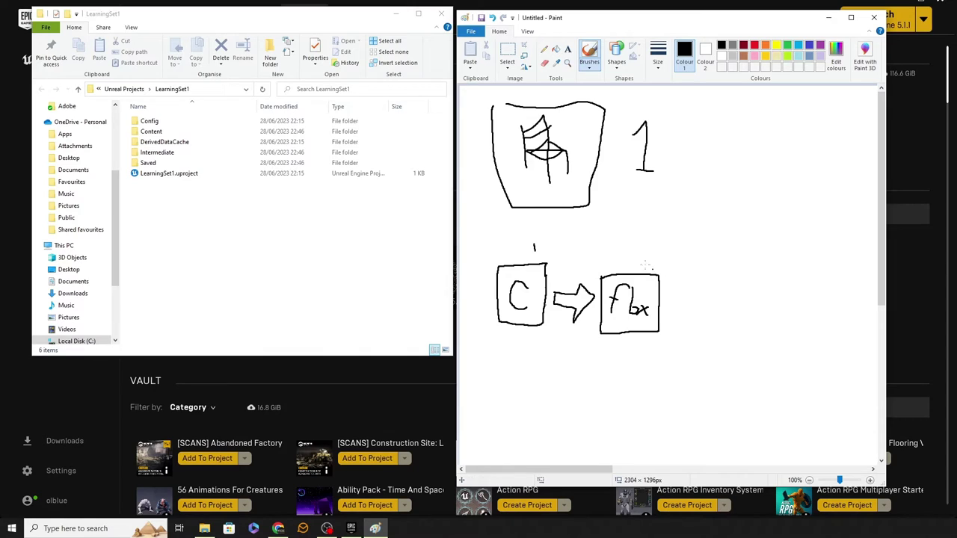
Write 2 above the fbx box, draw a block arrow to a third box labelled M, and write 3 above it
{"action": "left_click_drag", "start_coordinate": [624, 257], "coordinate": [629, 266]}
{"action": "mouse_move", "coordinate": [668, 293]}
{"action": "left_mouse_down"}
{"action": "mouse_move", "coordinate": [670, 311]}
{"action": "mouse_move", "coordinate": [694, 309]}
{"action": "mouse_move", "coordinate": [694, 324]}
{"action": "mouse_move", "coordinate": [726, 307]}
{"action": "mouse_move", "coordinate": [700, 287]}
{"action": "mouse_move", "coordinate": [697, 298]}
{"action": "mouse_move", "coordinate": [669, 293]}
{"action": "left_mouse_up"}
{"action": "mouse_move", "coordinate": [744, 292]}
{"action": "left_mouse_down"}
{"action": "mouse_move", "coordinate": [740, 306]}
{"action": "mouse_move", "coordinate": [762, 329]}
{"action": "mouse_move", "coordinate": [783, 302]}
{"action": "mouse_move", "coordinate": [744, 290]}
{"action": "mouse_move", "coordinate": [770, 303]}
{"action": "mouse_move", "coordinate": [773, 320]}
{"action": "left_mouse_up"}
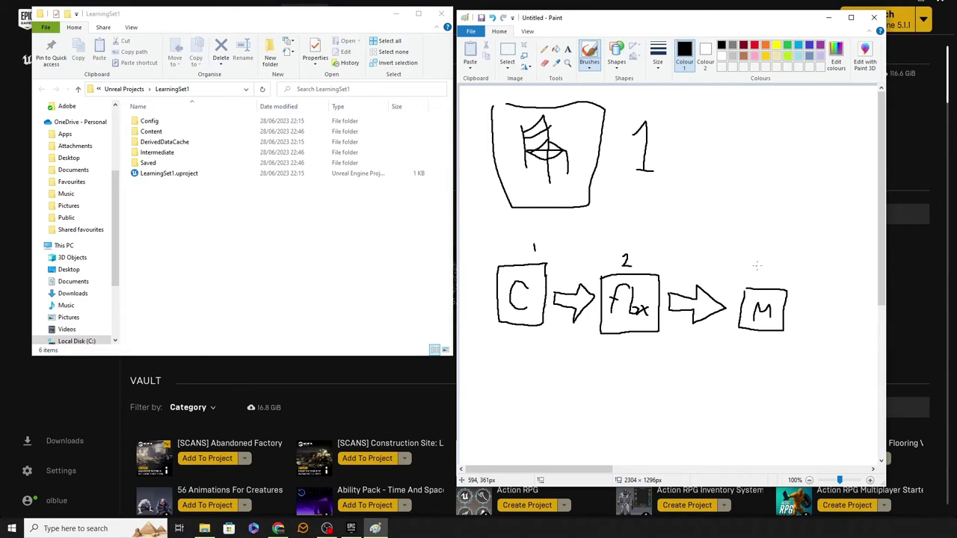
{"action": "left_click_drag", "start_coordinate": [757, 266], "coordinate": [760, 285]}
Draw four lines fanning down from the M box to four small lettered boxes, and frame the M box in a larger rectangle
{"action": "left_click_drag", "start_coordinate": [744, 342], "coordinate": [715, 376]}
{"action": "mouse_move", "coordinate": [756, 345]}
{"action": "left_mouse_down"}
{"action": "mouse_move", "coordinate": [755, 376]}
{"action": "mouse_move", "coordinate": [776, 379]}
{"action": "mouse_move", "coordinate": [794, 365]}
{"action": "mouse_move", "coordinate": [807, 373]}
{"action": "left_mouse_up"}
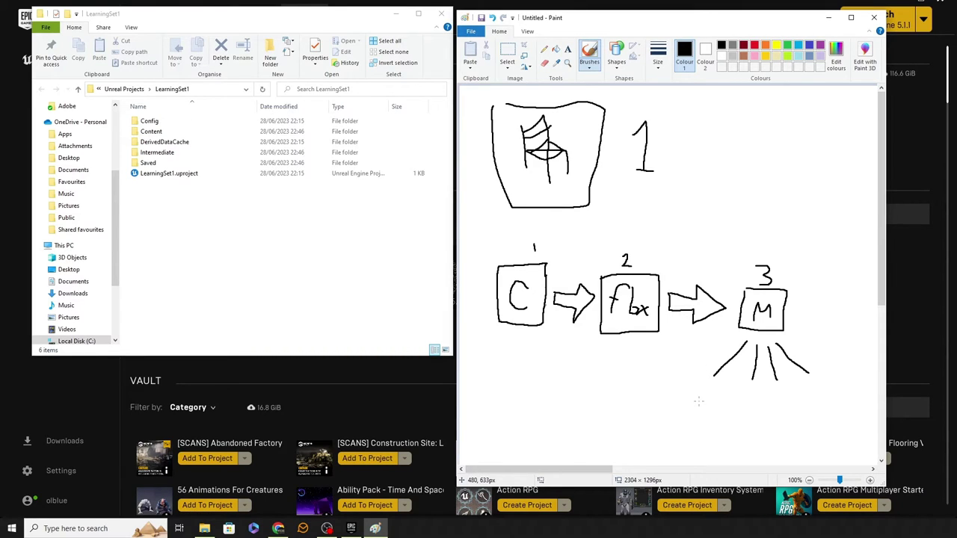
{"action": "mouse_move", "coordinate": [697, 402]}
{"action": "left_mouse_down"}
{"action": "mouse_move", "coordinate": [688, 409]}
{"action": "mouse_move", "coordinate": [774, 398]}
{"action": "mouse_move", "coordinate": [778, 409]}
{"action": "left_mouse_up"}
{"action": "left_click_drag", "start_coordinate": [811, 385], "coordinate": [805, 401]}
{"action": "mouse_move", "coordinate": [677, 384]}
{"action": "left_mouse_down"}
{"action": "mouse_move", "coordinate": [708, 384]}
{"action": "mouse_move", "coordinate": [717, 416]}
{"action": "mouse_move", "coordinate": [677, 408]}
{"action": "mouse_move", "coordinate": [676, 386]}
{"action": "mouse_move", "coordinate": [729, 416]}
{"action": "mouse_move", "coordinate": [761, 392]}
{"action": "mouse_move", "coordinate": [782, 391]}
{"action": "mouse_move", "coordinate": [796, 417]}
{"action": "mouse_move", "coordinate": [764, 388]}
{"action": "mouse_move", "coordinate": [825, 382]}
{"action": "mouse_move", "coordinate": [803, 409]}
{"action": "mouse_move", "coordinate": [799, 379]}
{"action": "left_mouse_up"}
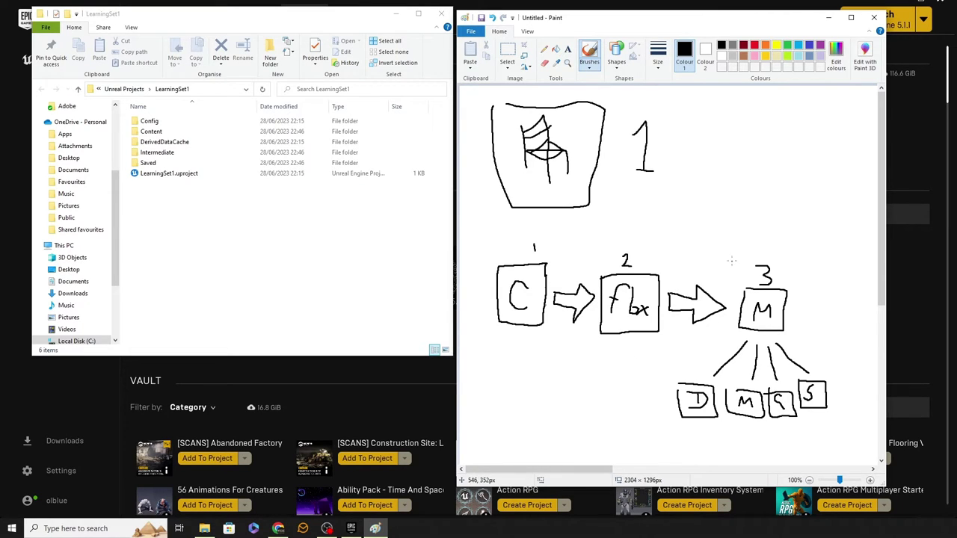
{"action": "mouse_move", "coordinate": [731, 260]}
{"action": "left_mouse_down"}
{"action": "mouse_move", "coordinate": [733, 322]}
{"action": "mouse_move", "coordinate": [800, 342]}
{"action": "mouse_move", "coordinate": [813, 252]}
{"action": "mouse_move", "coordinate": [720, 251]}
{"action": "mouse_move", "coordinate": [734, 263]}
{"action": "left_mouse_up"}
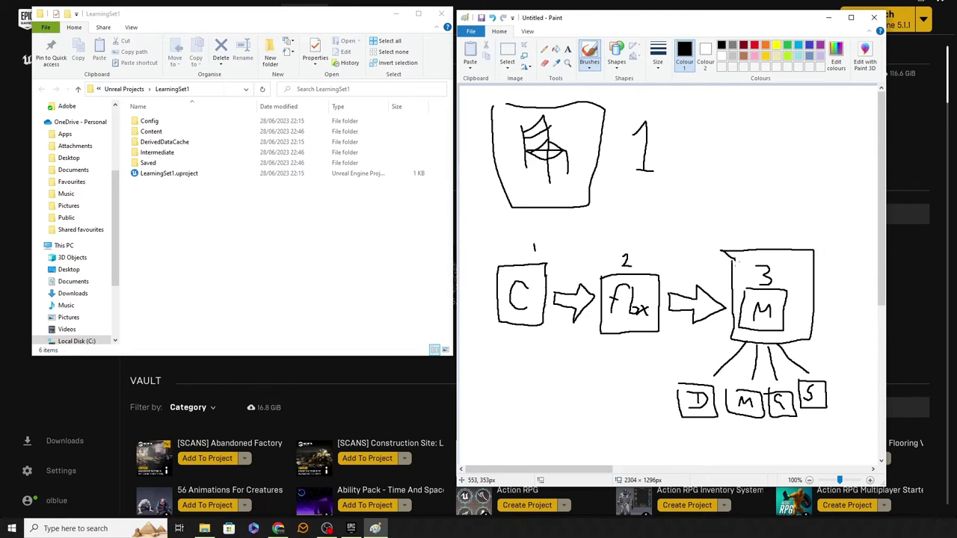
Switch to File Explorer and open LearningSet1's Content > StarterContent > Props > Materials folder
{"action": "left_click_drag", "start_coordinate": [266, 19], "coordinate": [555, 100]}
{"action": "double_click", "coordinate": [441, 212]}
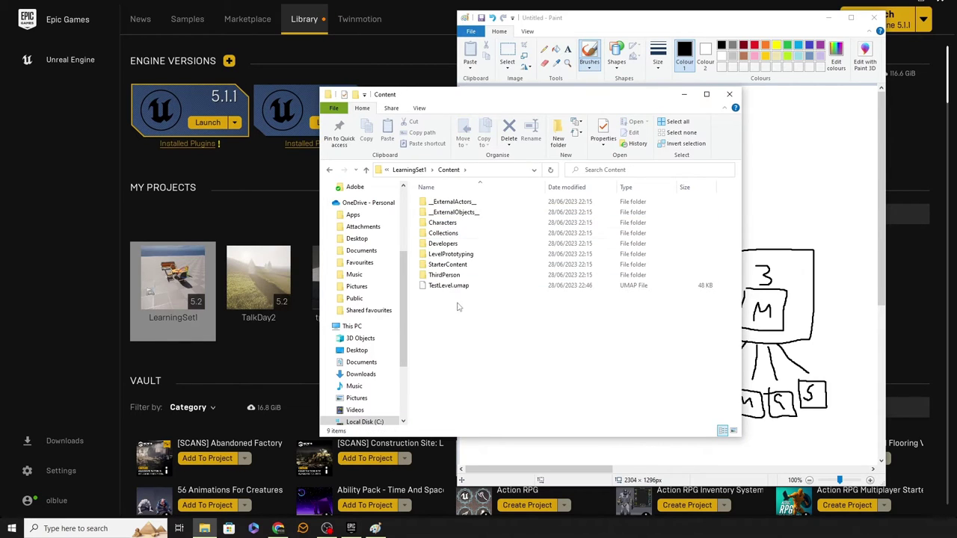
{"action": "double_click", "coordinate": [447, 265]}
{"action": "double_click", "coordinate": [442, 276]}
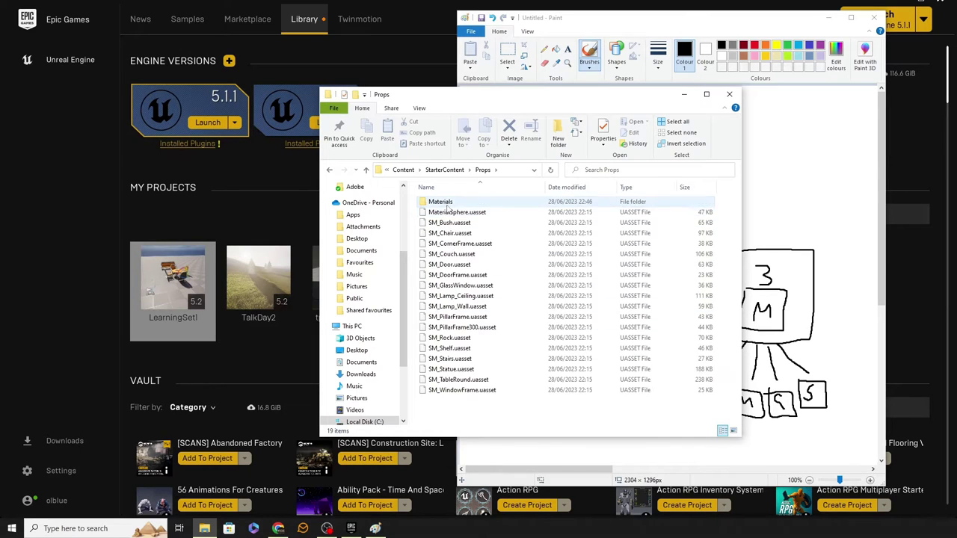
{"action": "double_click", "coordinate": [446, 207]}
Rename the file M_Lamp.uasset as toothpaste.uasset
{"action": "left_click", "coordinate": [449, 254]}
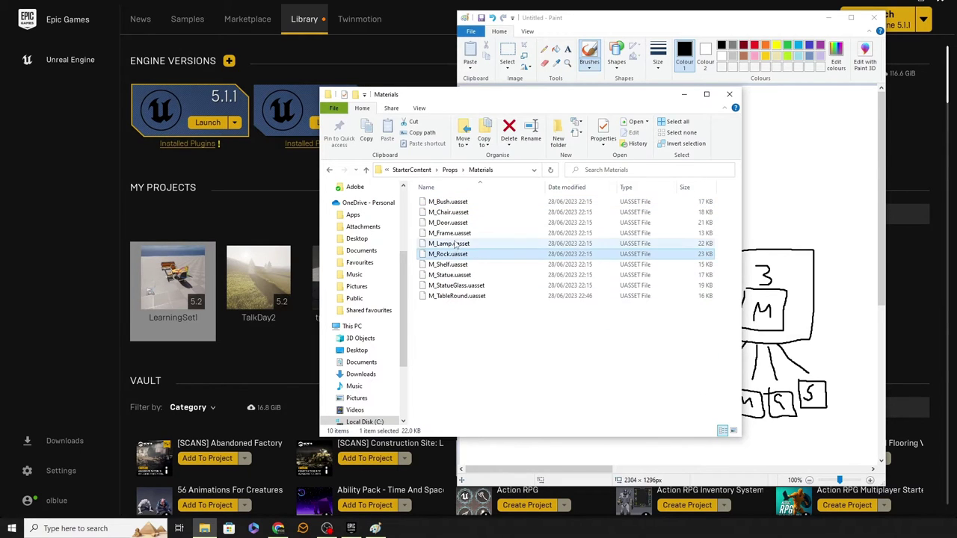
{"action": "left_click", "coordinate": [454, 245]}
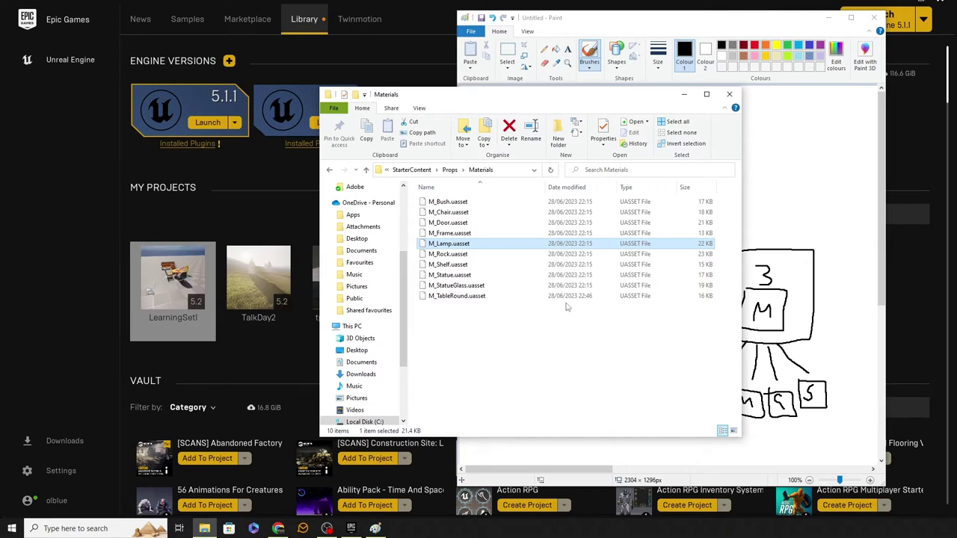
{"action": "key", "text": "F2"}
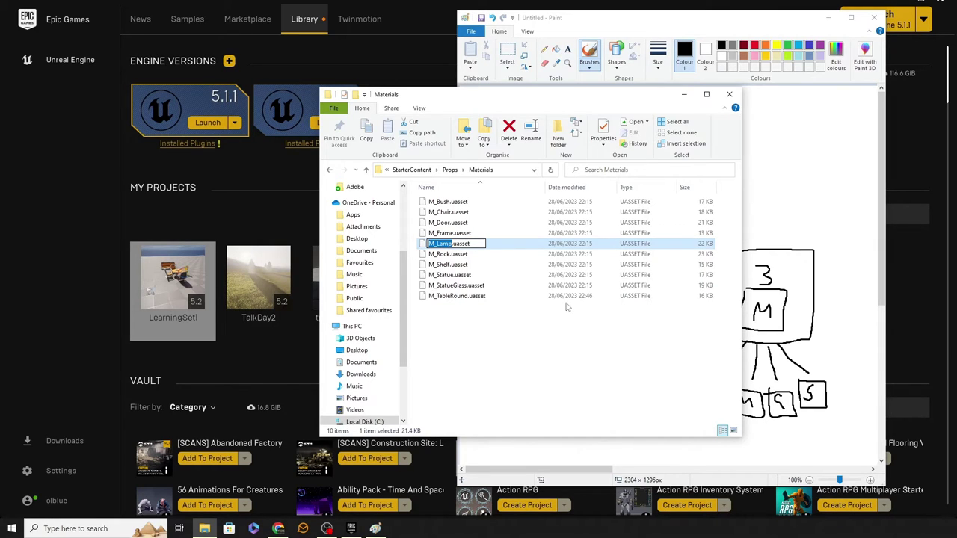
{"action": "type", "text": "toothpaste"}
{"action": "key", "text": "Return"}
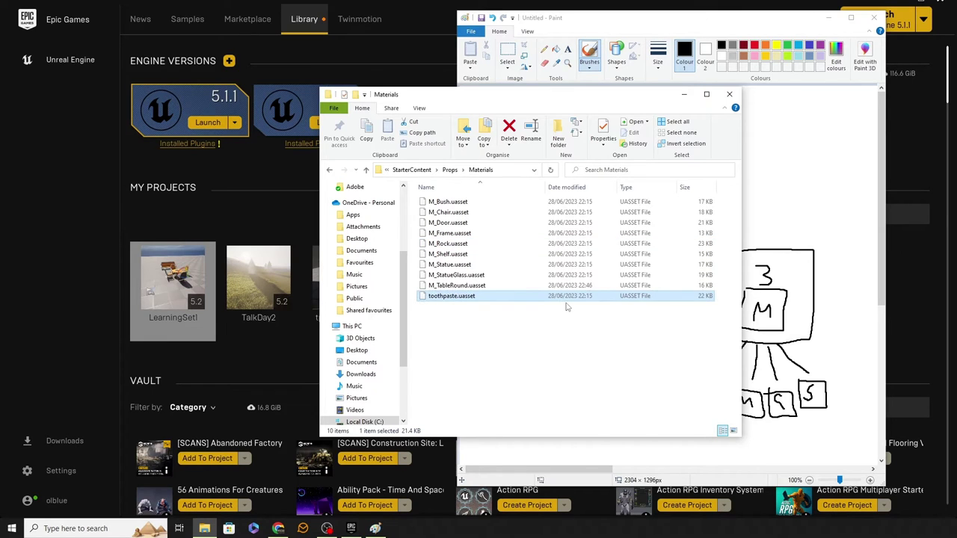
Clear the folder window off the sketch, frame the fbx box, and draw curved arrows from fbx back to C and from C over to M
{"action": "mouse_move", "coordinate": [524, 98]}
{"action": "left_mouse_down"}
{"action": "mouse_move", "coordinate": [361, 54]}
{"action": "mouse_move", "coordinate": [297, 0]}
{"action": "left_mouse_up"}
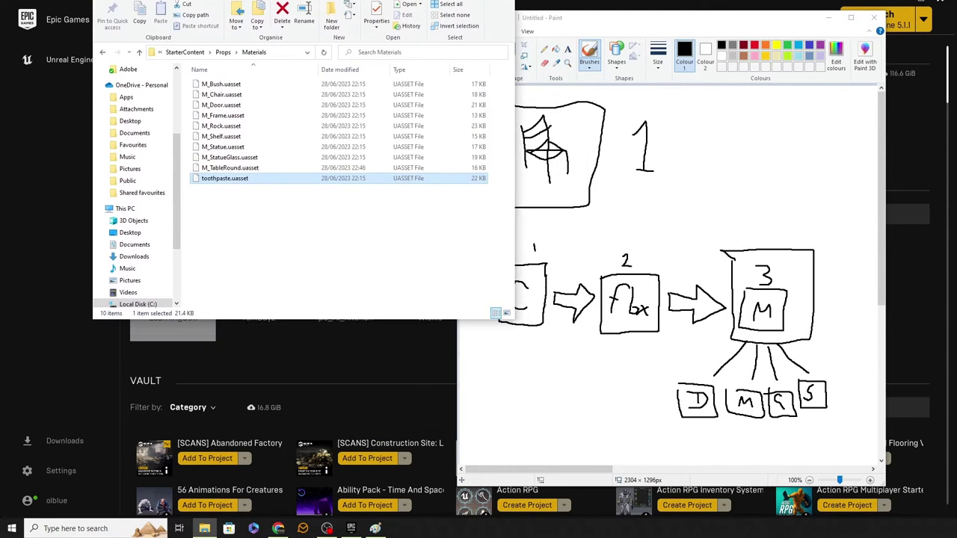
{"action": "left_click_drag", "start_coordinate": [415, 0], "coordinate": [333, 30]}
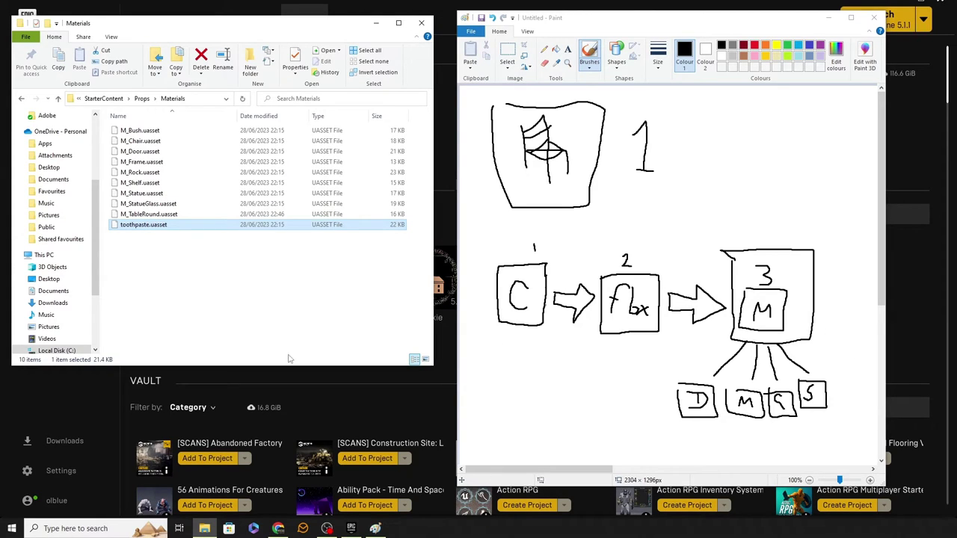
{"action": "mouse_move", "coordinate": [597, 259]}
{"action": "left_mouse_down"}
{"action": "mouse_move", "coordinate": [663, 266]}
{"action": "mouse_move", "coordinate": [614, 352]}
{"action": "mouse_move", "coordinate": [601, 268]}
{"action": "mouse_move", "coordinate": [562, 258]}
{"action": "mouse_move", "coordinate": [555, 274]}
{"action": "mouse_move", "coordinate": [562, 260]}
{"action": "mouse_move", "coordinate": [541, 245]}
{"action": "mouse_move", "coordinate": [722, 250]}
{"action": "mouse_move", "coordinate": [732, 259]}
{"action": "left_mouse_up"}
{"action": "left_click_drag", "start_coordinate": [734, 260], "coordinate": [701, 254]}
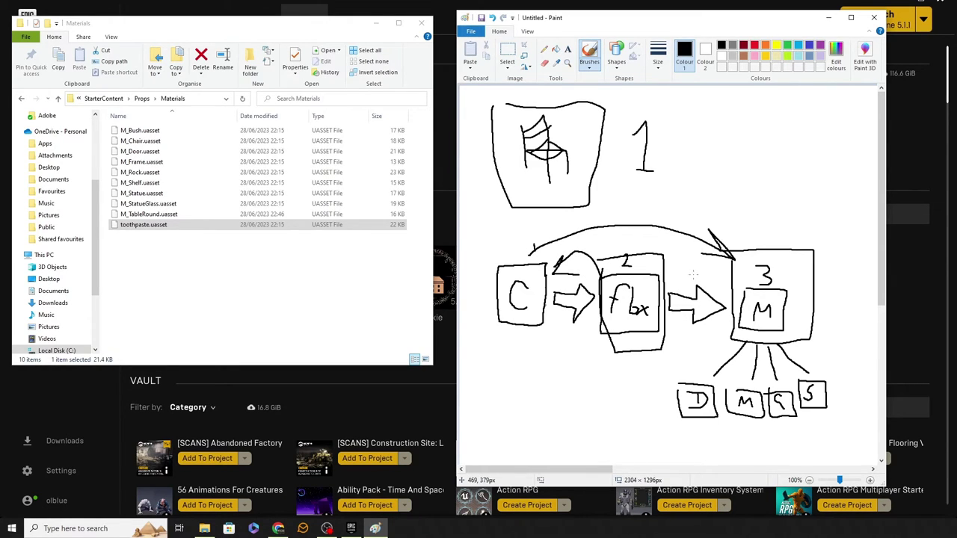
Undo the renaming of M_Lamp.uasset in the Materials folder
{"action": "left_click", "coordinate": [351, 275]}
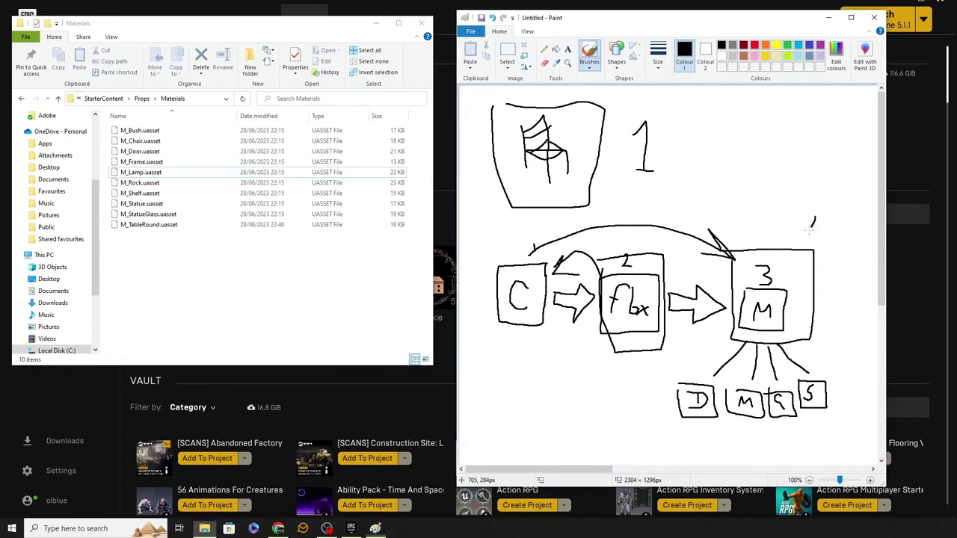
Cross out the framed M box and each of the four small lettered boxes beneath it
{"action": "left_click_drag", "start_coordinate": [813, 216], "coordinate": [737, 329]}
{"action": "left_click_drag", "start_coordinate": [714, 219], "coordinate": [834, 347]}
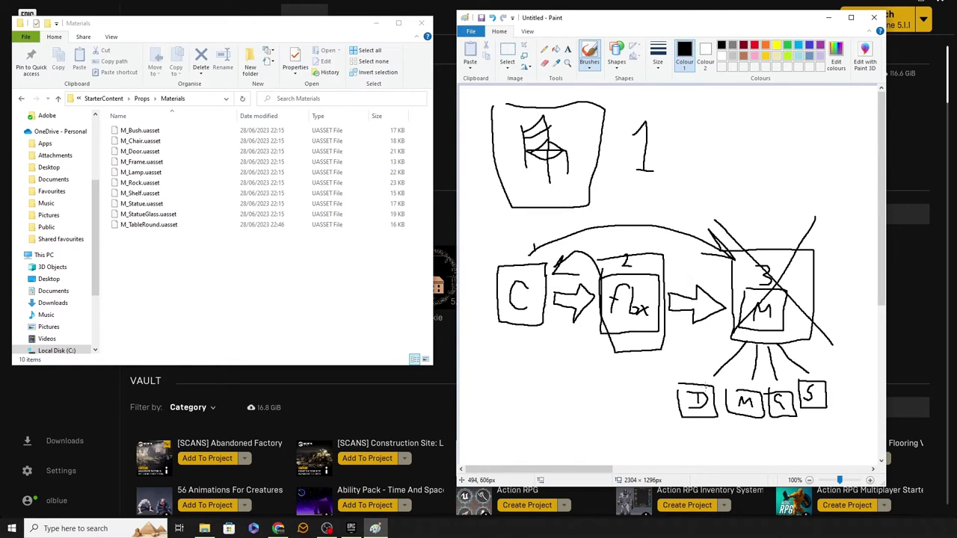
{"action": "left_click_drag", "start_coordinate": [709, 366], "coordinate": [684, 421]}
{"action": "left_click_drag", "start_coordinate": [668, 365], "coordinate": [720, 424]}
{"action": "mouse_move", "coordinate": [764, 383]}
{"action": "left_mouse_down"}
{"action": "mouse_move", "coordinate": [733, 423]}
{"action": "mouse_move", "coordinate": [770, 420]}
{"action": "left_mouse_up"}
{"action": "mouse_move", "coordinate": [760, 380]}
{"action": "left_mouse_down"}
{"action": "mouse_move", "coordinate": [793, 417]}
{"action": "mouse_move", "coordinate": [762, 430]}
{"action": "left_mouse_up"}
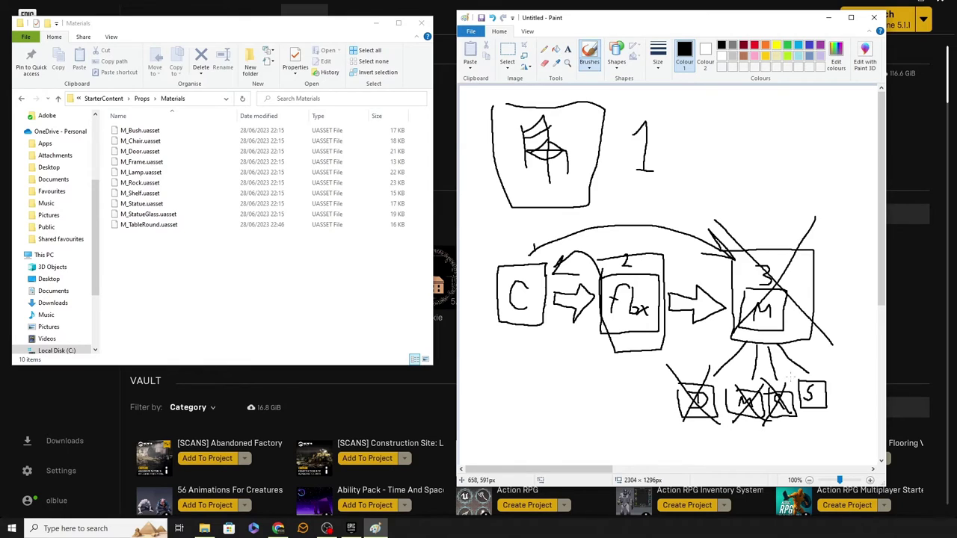
{"action": "left_click_drag", "start_coordinate": [796, 372], "coordinate": [822, 423]}
{"action": "key", "text": "ctrl+z"}
{"action": "left_click_drag", "start_coordinate": [825, 372], "coordinate": [800, 411]}
Draw a new box below the fbx box with a block arrow leading down to it, and mark the box with an X
{"action": "mouse_move", "coordinate": [533, 386]}
{"action": "left_mouse_down"}
{"action": "mouse_move", "coordinate": [620, 391]}
{"action": "mouse_move", "coordinate": [622, 426]}
{"action": "mouse_move", "coordinate": [523, 441]}
{"action": "mouse_move", "coordinate": [543, 396]}
{"action": "left_mouse_up"}
{"action": "mouse_move", "coordinate": [614, 348]}
{"action": "left_mouse_down"}
{"action": "mouse_move", "coordinate": [575, 388]}
{"action": "mouse_move", "coordinate": [573, 349]}
{"action": "mouse_move", "coordinate": [610, 337]}
{"action": "left_mouse_up"}
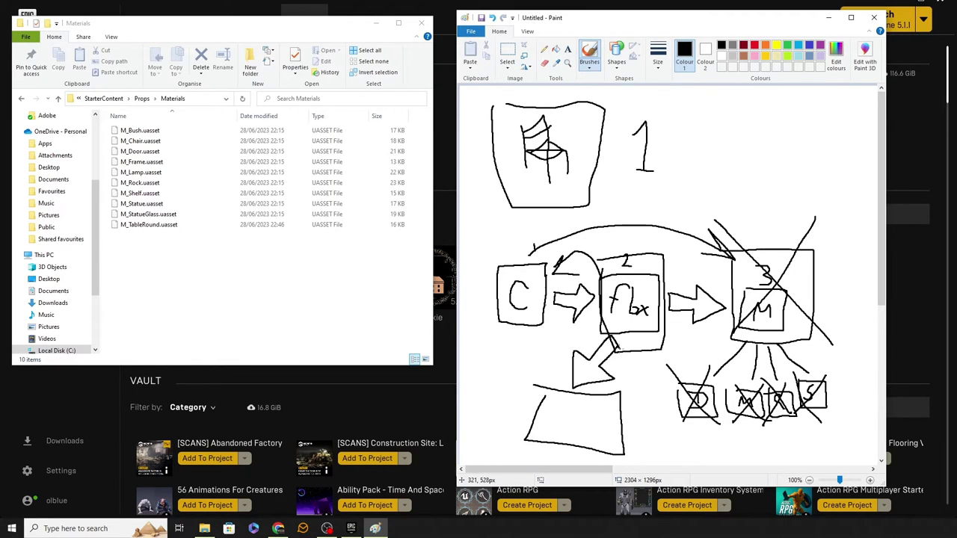
{"action": "mouse_move", "coordinate": [557, 411]}
{"action": "left_mouse_down"}
{"action": "mouse_move", "coordinate": [589, 438]}
{"action": "mouse_move", "coordinate": [559, 434]}
{"action": "left_mouse_up"}
Close the Paint sketch without saving it and bring the Materials folder window to the middle of the screen
{"action": "left_click_drag", "start_coordinate": [326, 28], "coordinate": [666, 110]}
{"action": "left_click", "coordinate": [873, 18]}
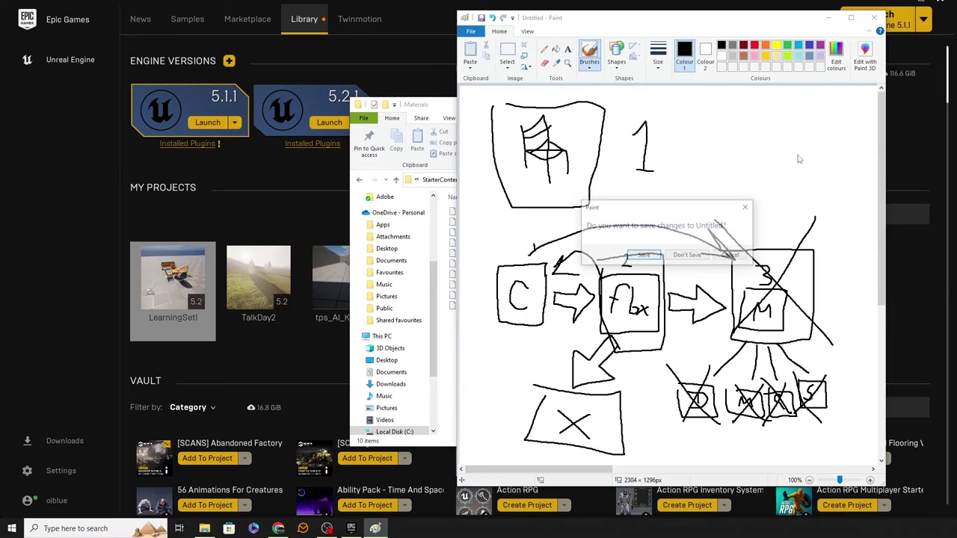
{"action": "left_click", "coordinate": [701, 255]}
{"action": "left_click_drag", "start_coordinate": [537, 108], "coordinate": [508, 85]}
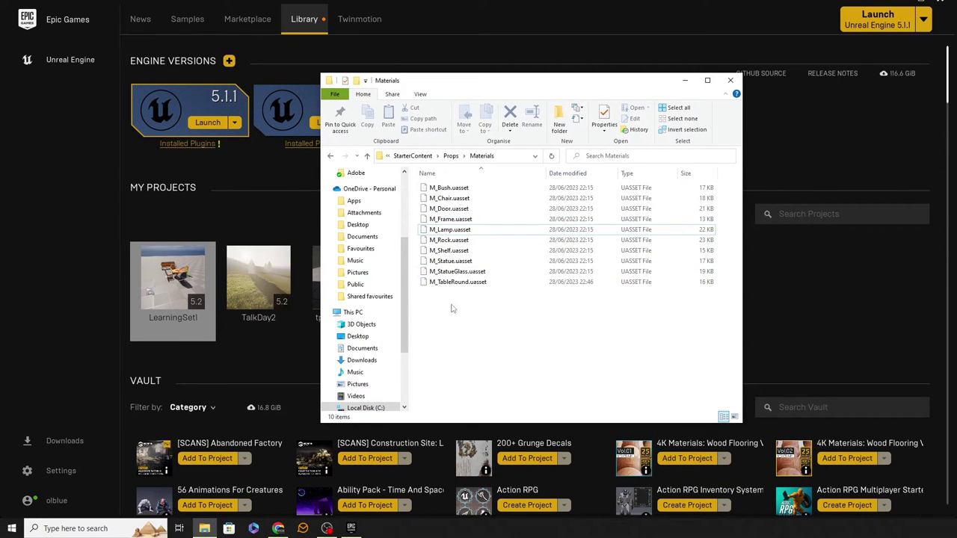
Create a new folder named tidy inside the Materials folder
{"action": "right_click", "coordinate": [484, 341]}
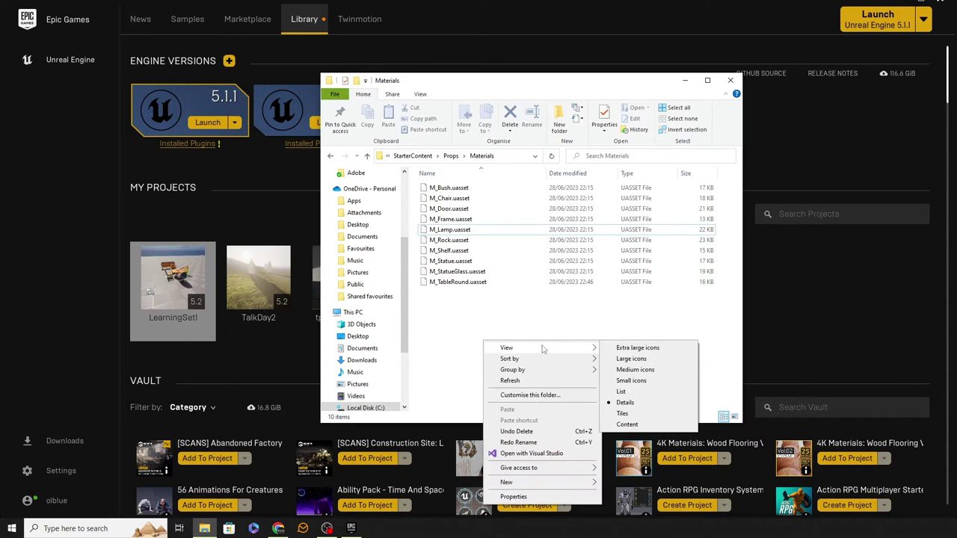
{"action": "mouse_move", "coordinate": [553, 482]}
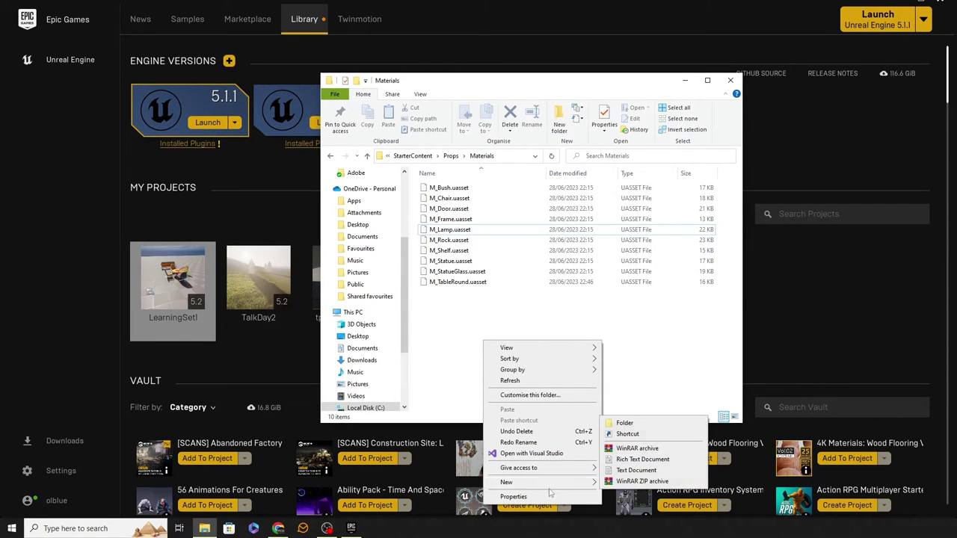
{"action": "left_click", "coordinate": [647, 426]}
{"action": "type", "text": "t"}
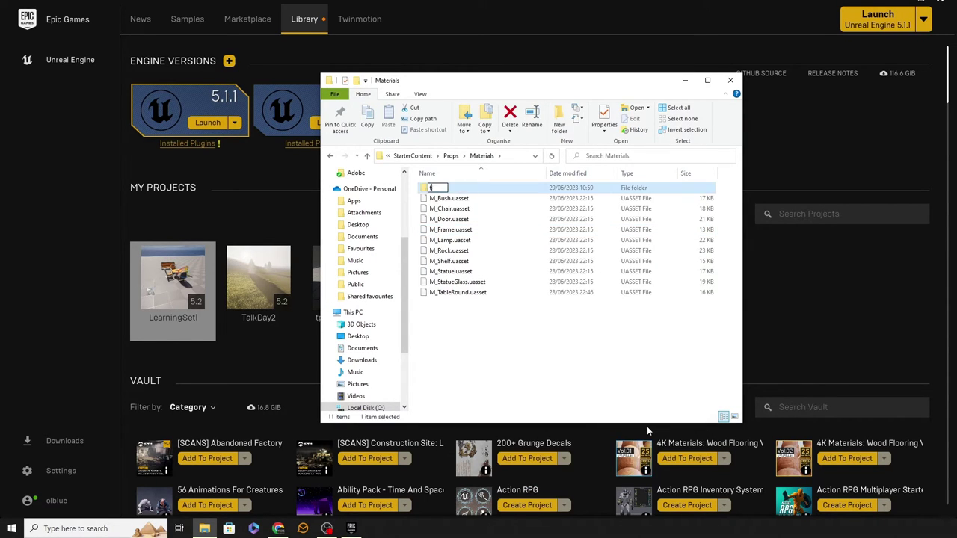
{"action": "type", "text": "idy"}
{"action": "key", "text": "Return"}
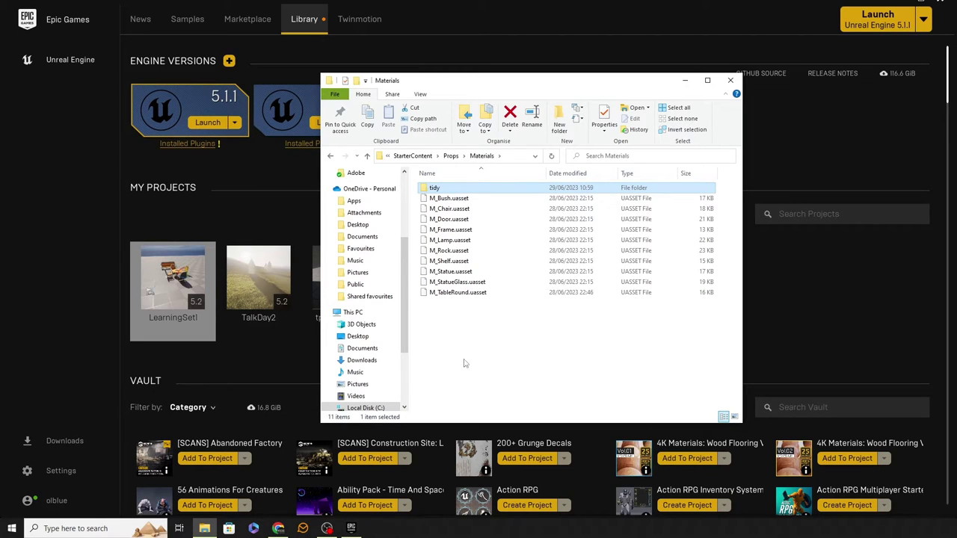
Try moving the six files from M_Lamp.uasset to M_TableRound.uasset into the tidy folder, and undo the move
{"action": "left_click_drag", "start_coordinate": [467, 351], "coordinate": [457, 238]}
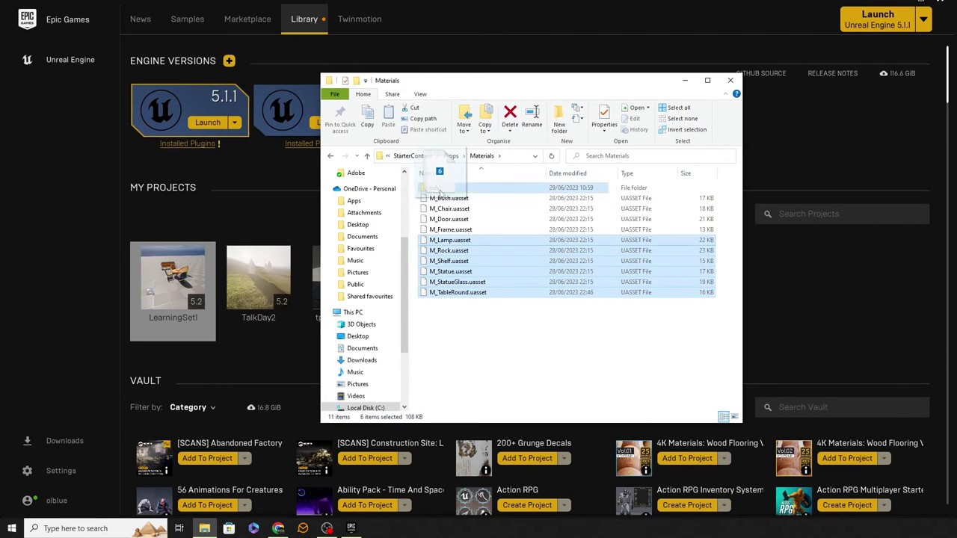
{"action": "left_click_drag", "start_coordinate": [437, 190], "coordinate": [437, 189]}
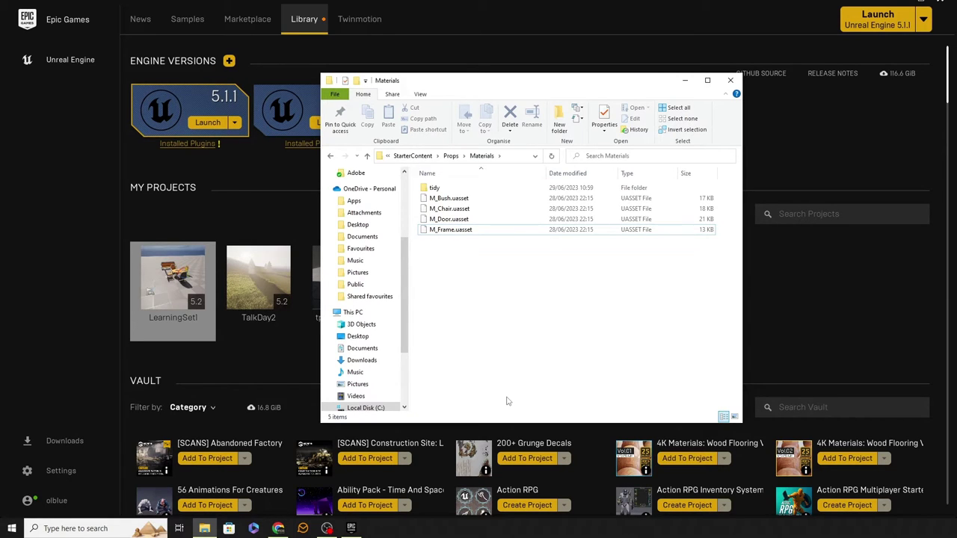
{"action": "key", "text": "ctrl+z"}
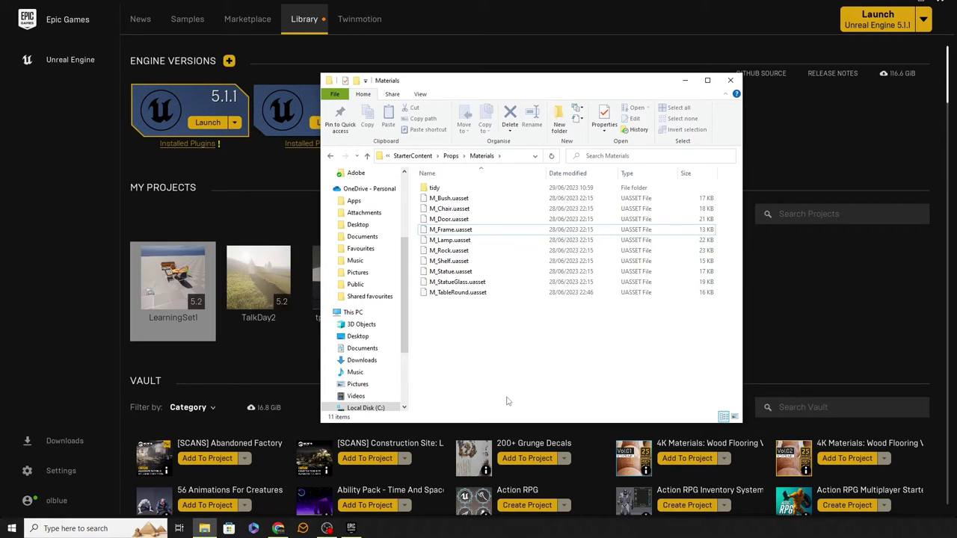
Go back up from the Materials folder through Props, Content and LearningSet1 to the Unreal Projects folder
{"action": "key", "text": "BackSpace"}
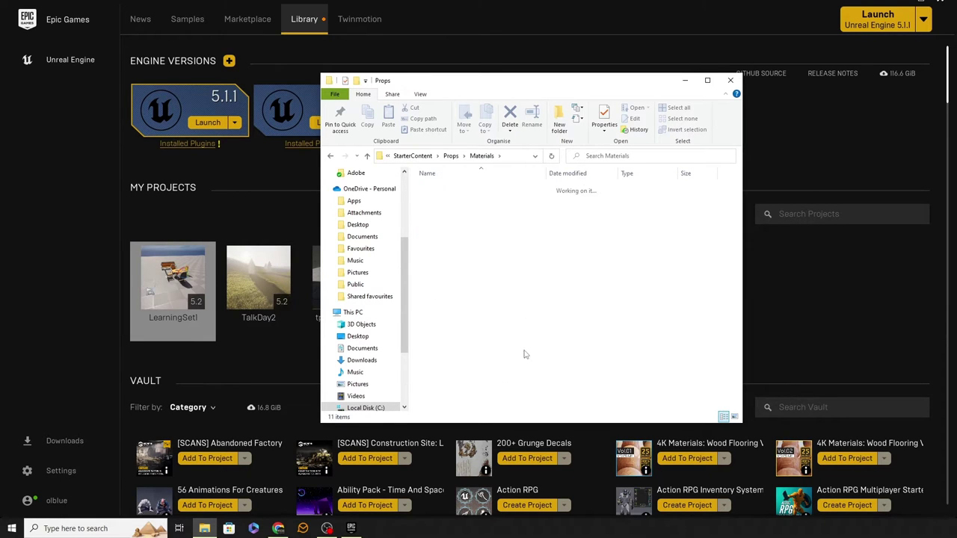
{"action": "left_click_drag", "start_coordinate": [507, 84], "coordinate": [528, 107]}
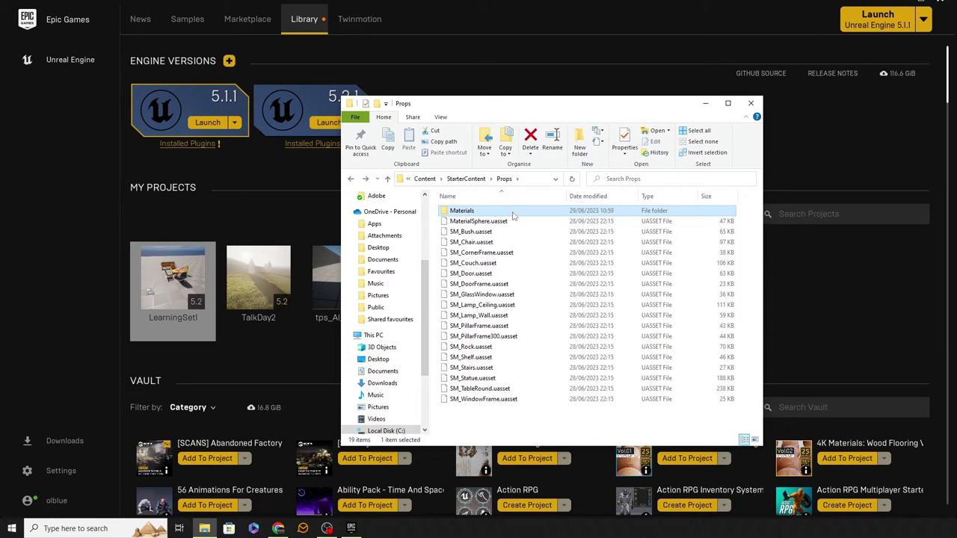
{"action": "left_click", "coordinate": [467, 179]}
{"action": "left_click", "coordinate": [426, 179]}
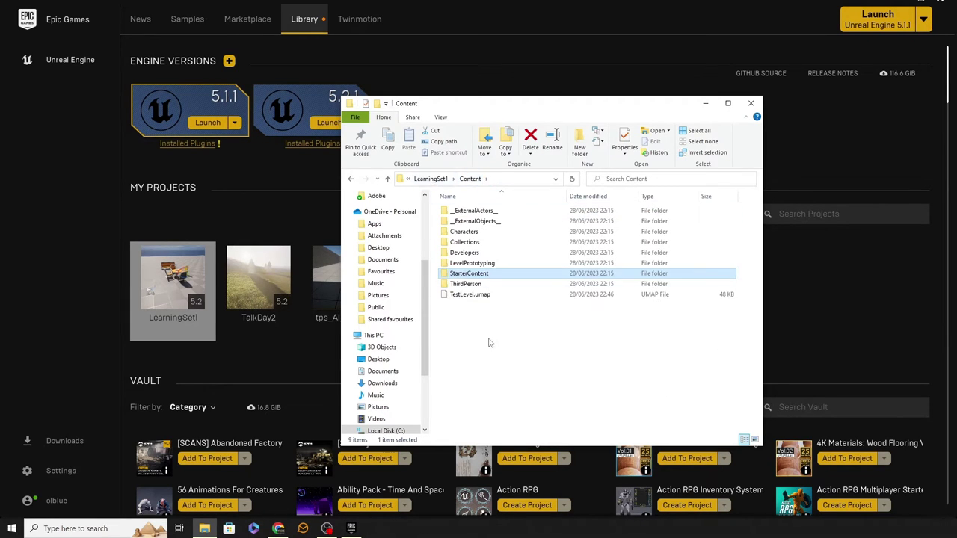
{"action": "left_click", "coordinate": [430, 179]}
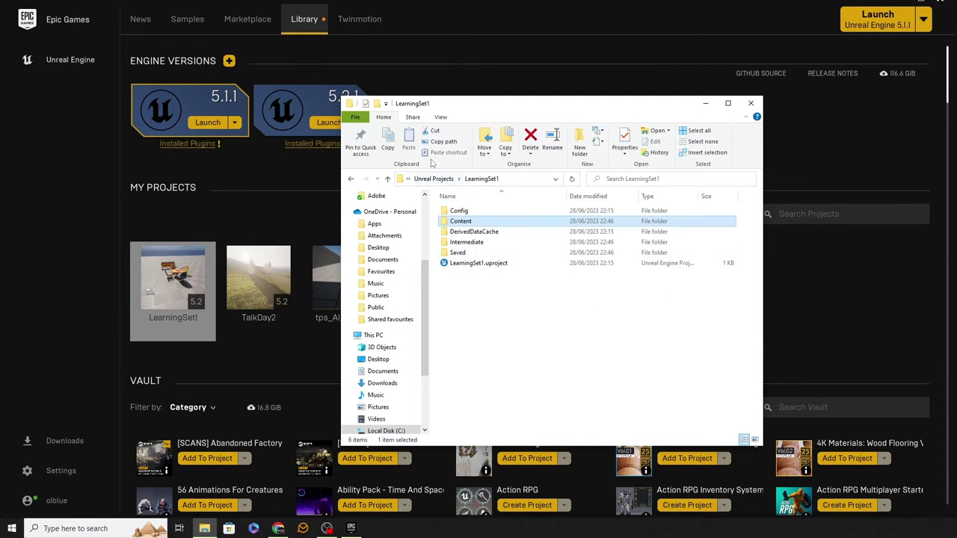
{"action": "left_click", "coordinate": [435, 178]}
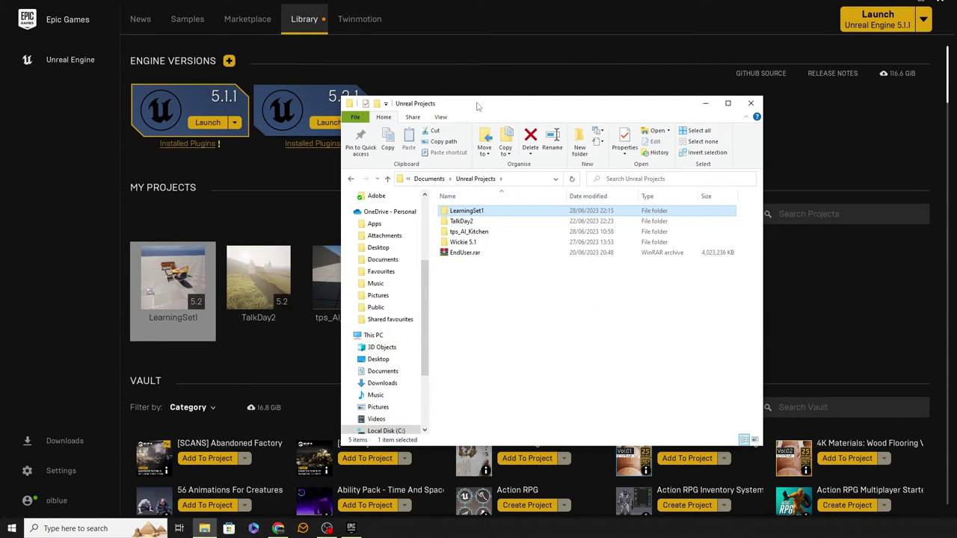
{"action": "left_click_drag", "start_coordinate": [526, 105], "coordinate": [476, 82]}
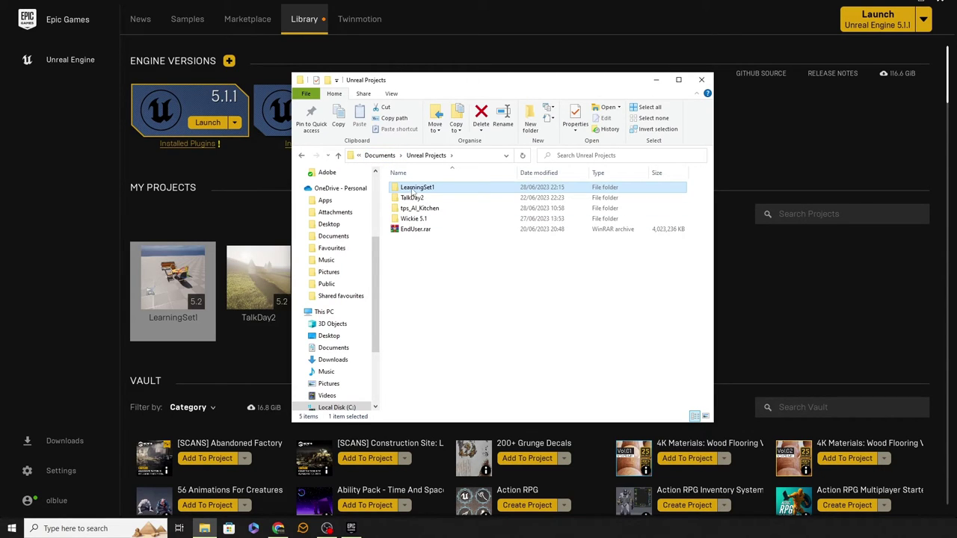
Delete the LearningSet1 folder and the EndUser.rar archive from the Unreal Projects folder
{"action": "key", "text": "F2"}
{"action": "key", "text": "Return"}
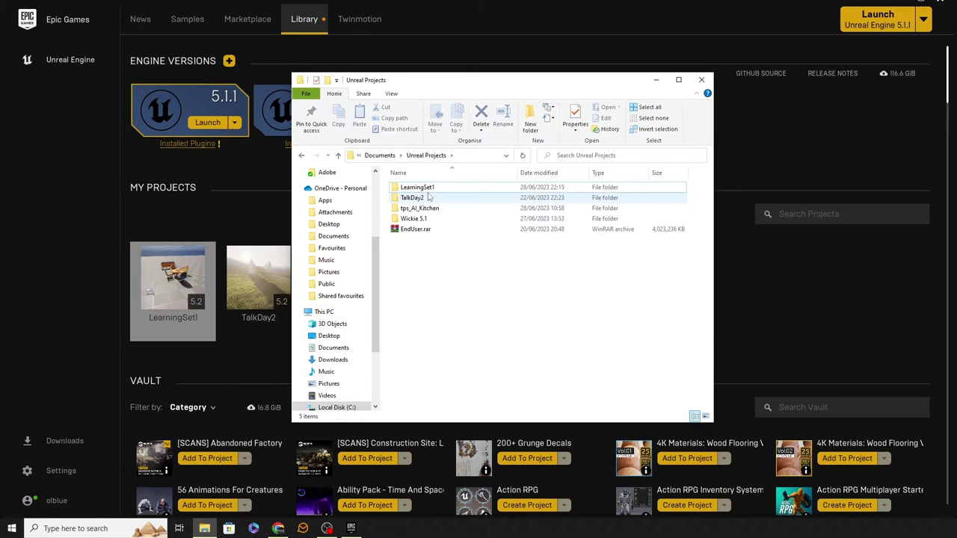
{"action": "left_click", "coordinate": [419, 234], "text": "ctrl"}
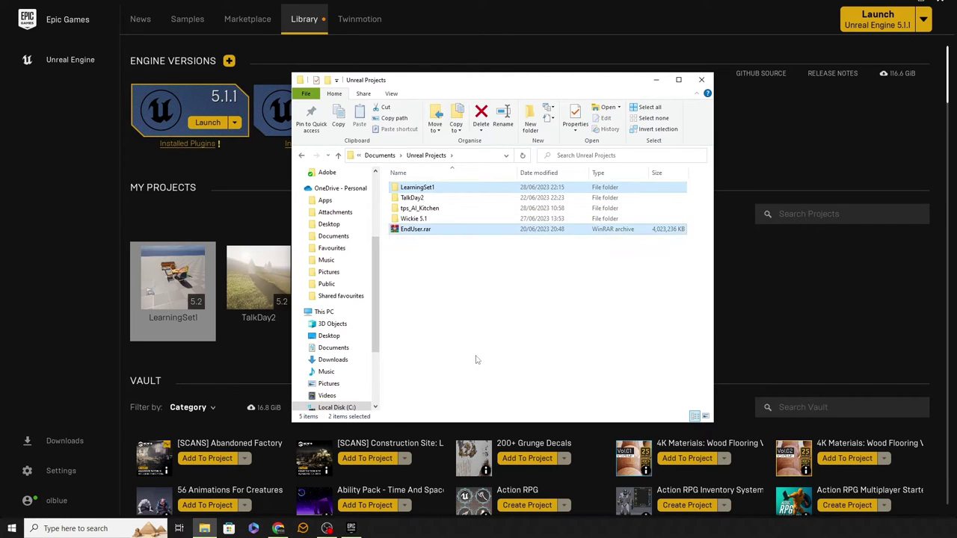
{"action": "key", "text": "Delete"}
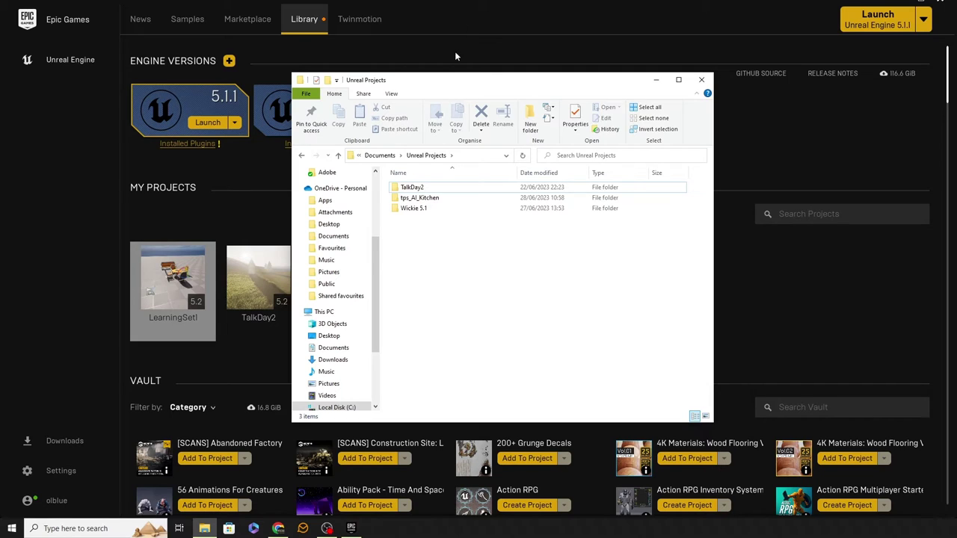
Restart the Epic Games Launcher and open its Library to refresh the list of projects
{"action": "left_click_drag", "start_coordinate": [457, 86], "coordinate": [956, 87]}
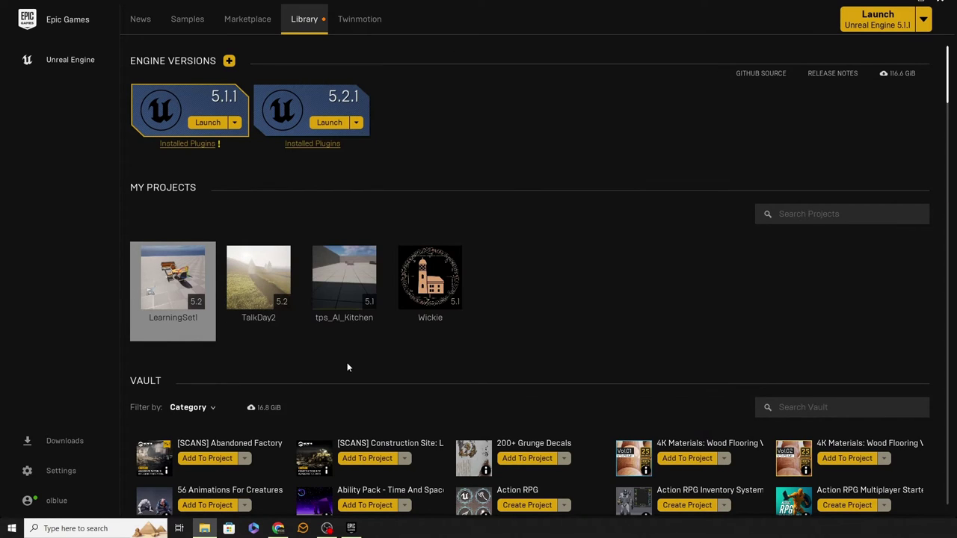
{"action": "left_click", "coordinate": [349, 367]}
{"action": "left_click", "coordinate": [192, 282]}
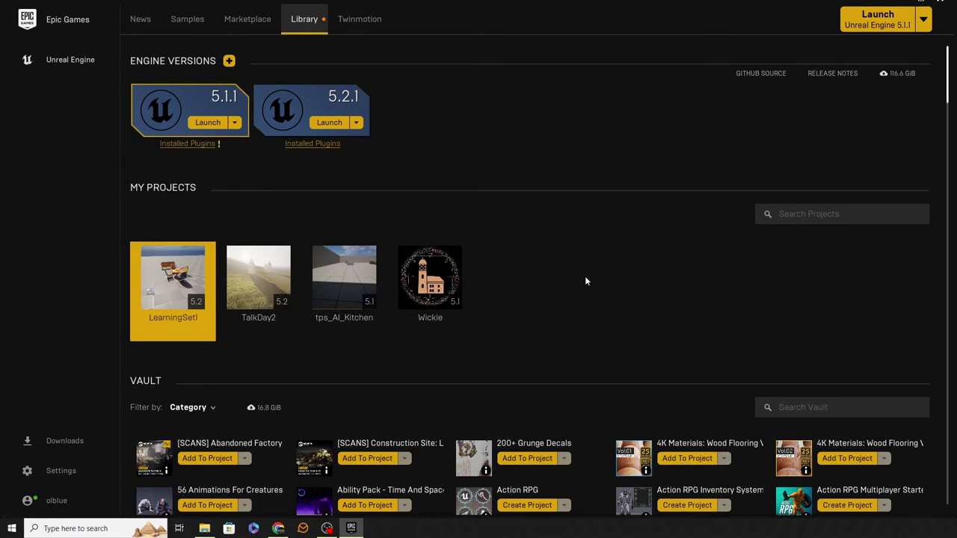
{"action": "left_click", "coordinate": [940, 3]}
{"action": "key", "text": "super"}
{"action": "type", "text": "epic"}
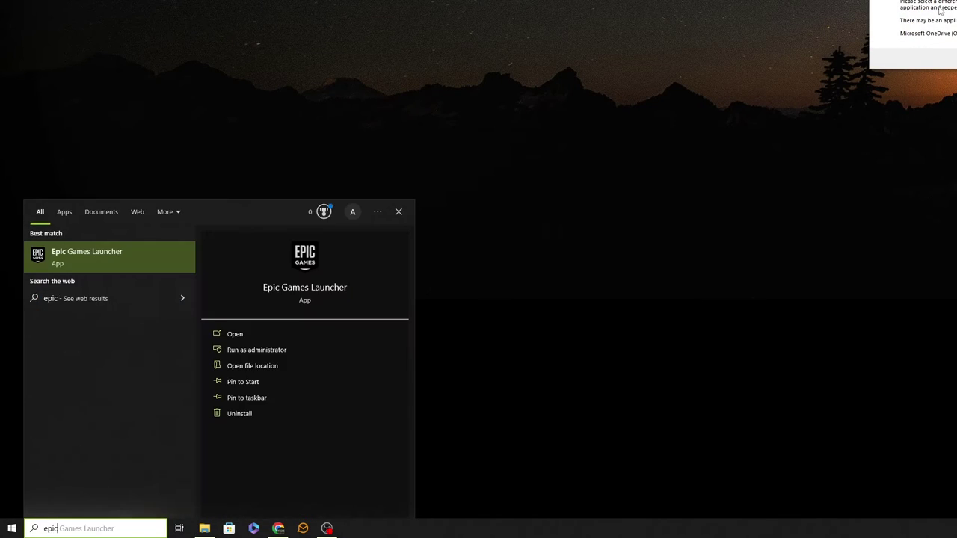
{"action": "key", "text": "Return"}
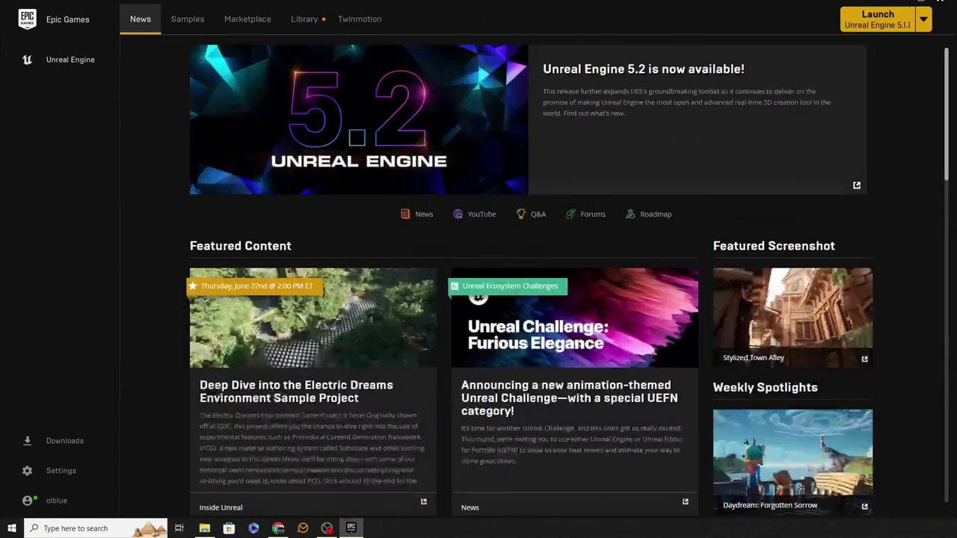
{"action": "left_click", "coordinate": [302, 22]}
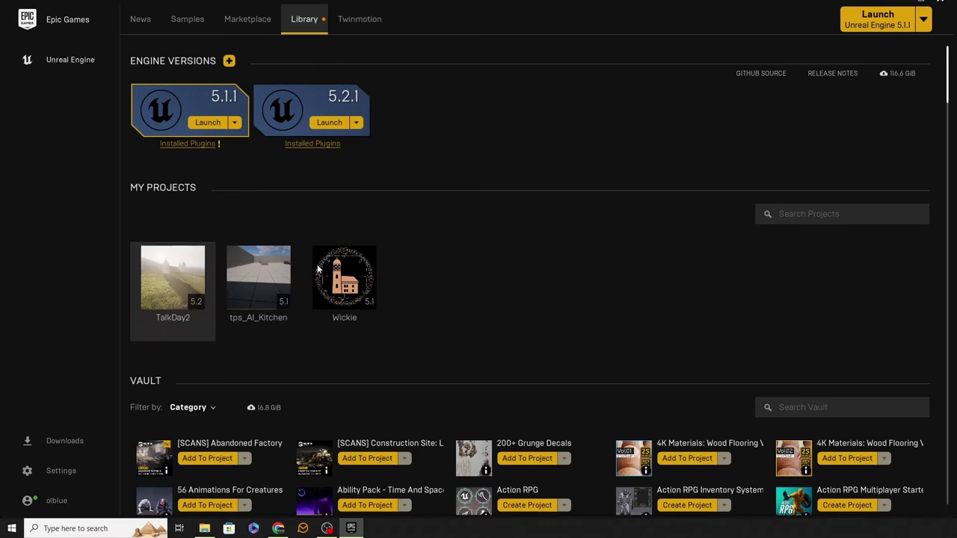
Bring the Unreal Projects folder window back over the launcher and check the properties of the tps_AI_Kitchen folder
{"action": "left_click_drag", "start_coordinate": [956, 89], "coordinate": [672, 72]}
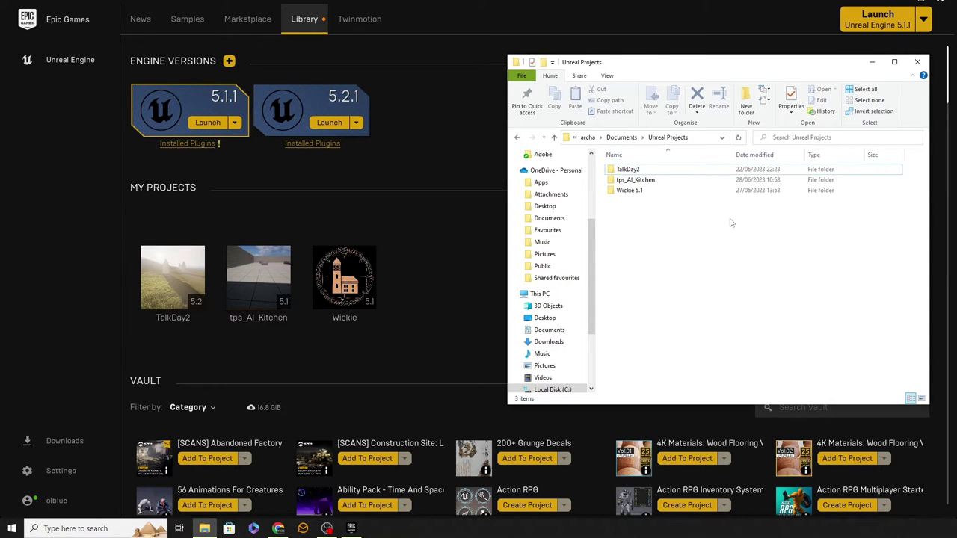
{"action": "left_click_drag", "start_coordinate": [701, 70], "coordinate": [648, 114]}
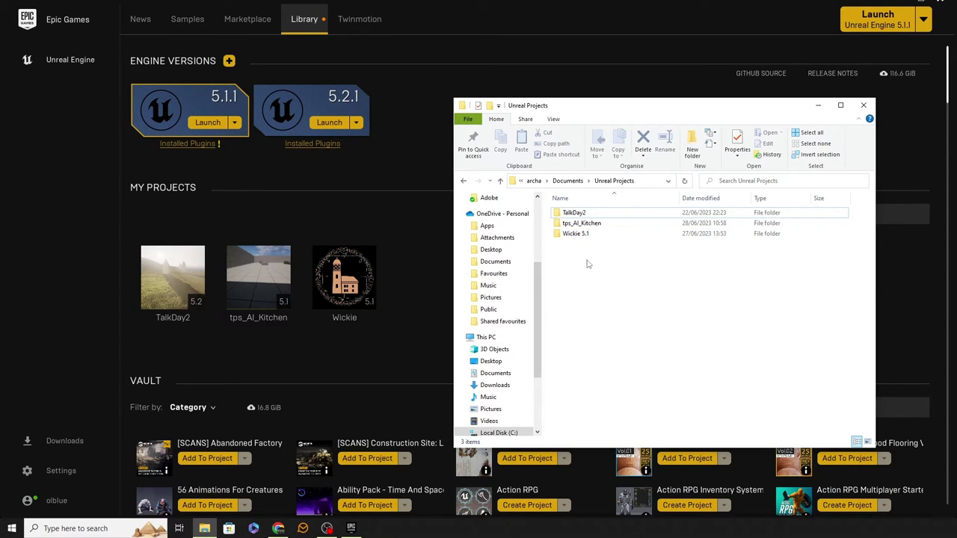
{"action": "left_click", "coordinate": [575, 223]}
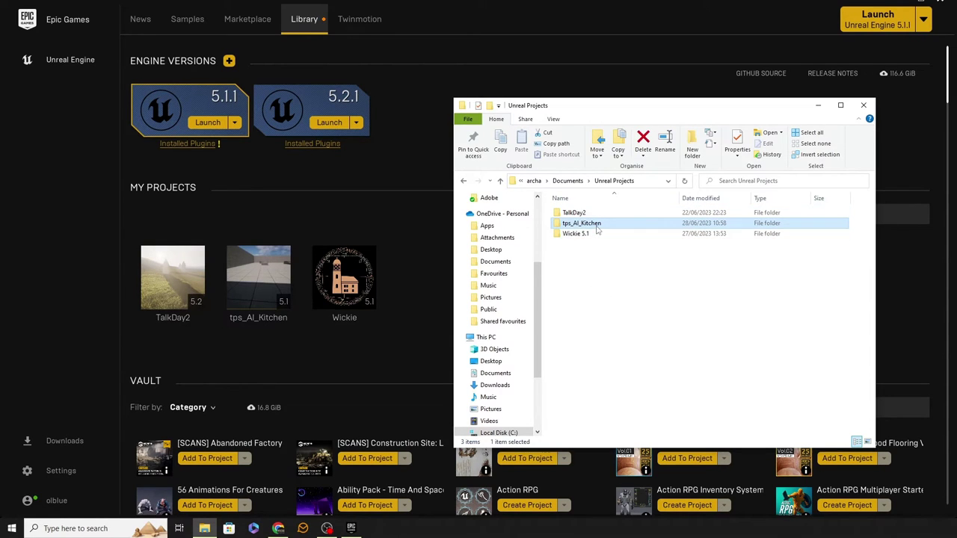
{"action": "right_click", "coordinate": [597, 226]}
{"action": "left_click", "coordinate": [663, 492]}
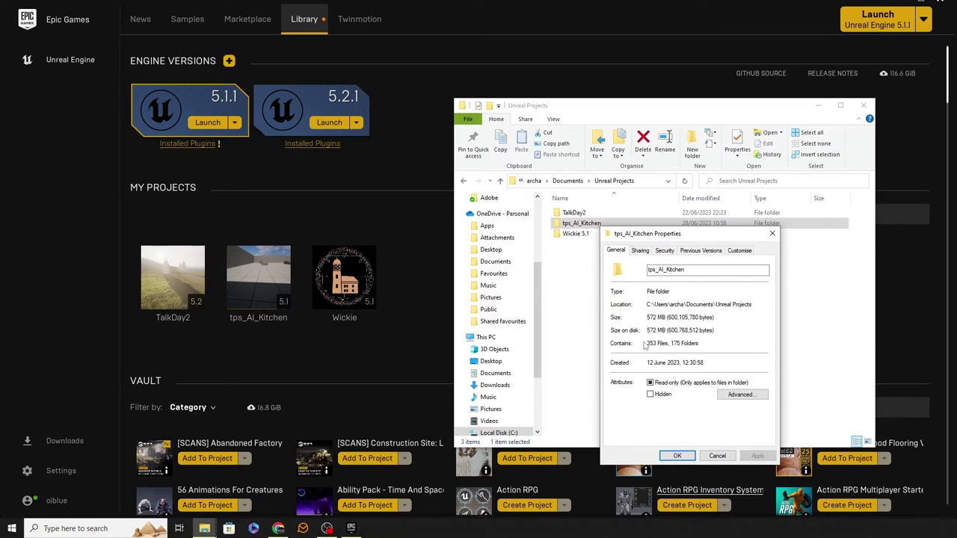
{"action": "left_click", "coordinate": [772, 234]}
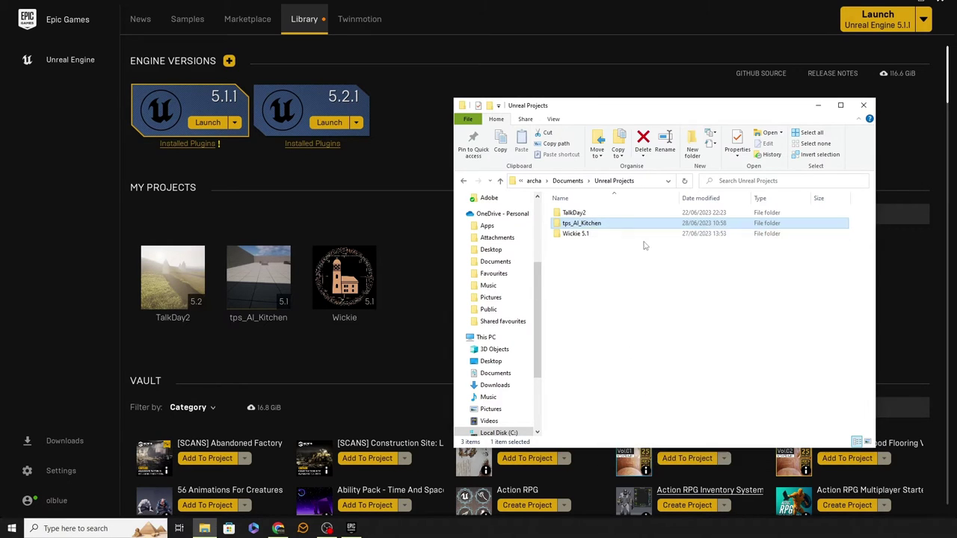
Check the size of the Wickie 5.1 project folder in its properties
{"action": "left_click", "coordinate": [587, 235]}
{"action": "right_click", "coordinate": [589, 237]}
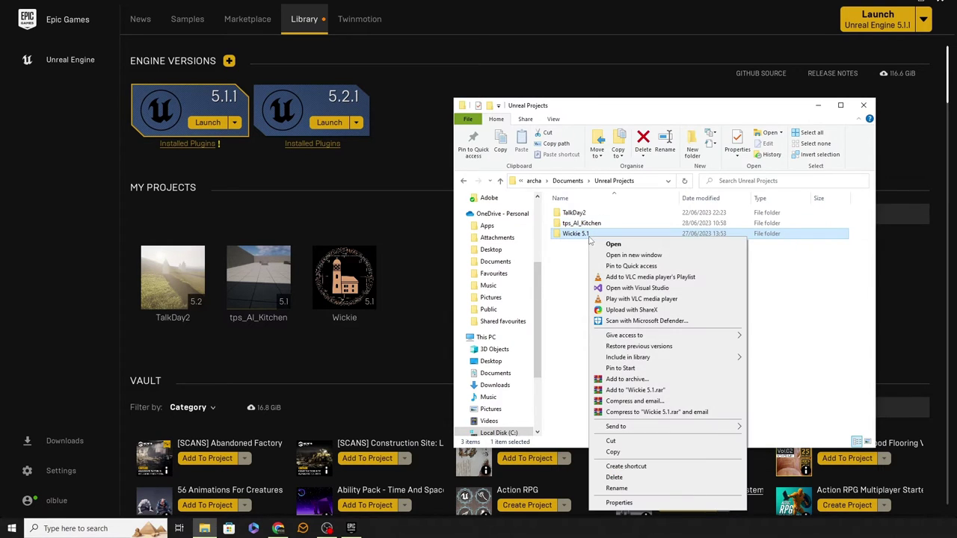
{"action": "left_click", "coordinate": [626, 505]}
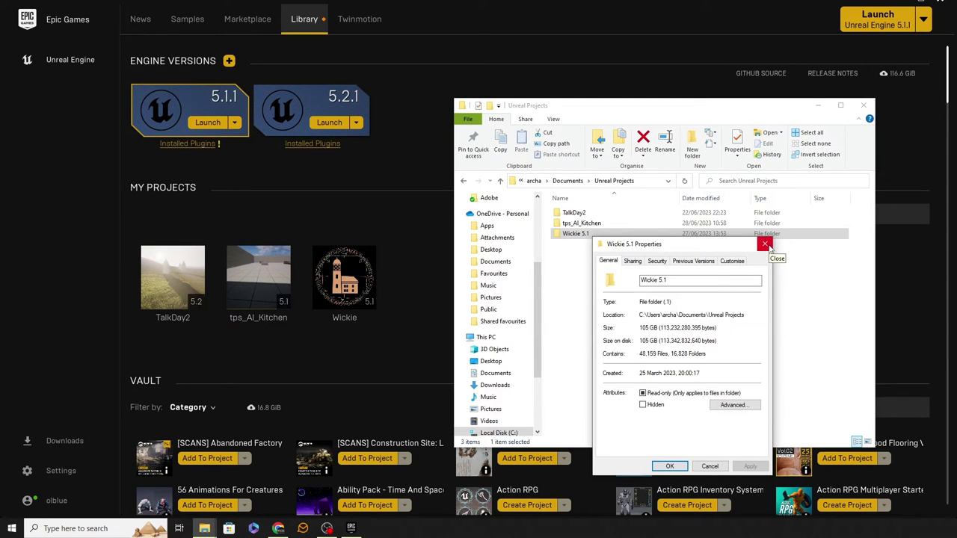
{"action": "left_click", "coordinate": [765, 246]}
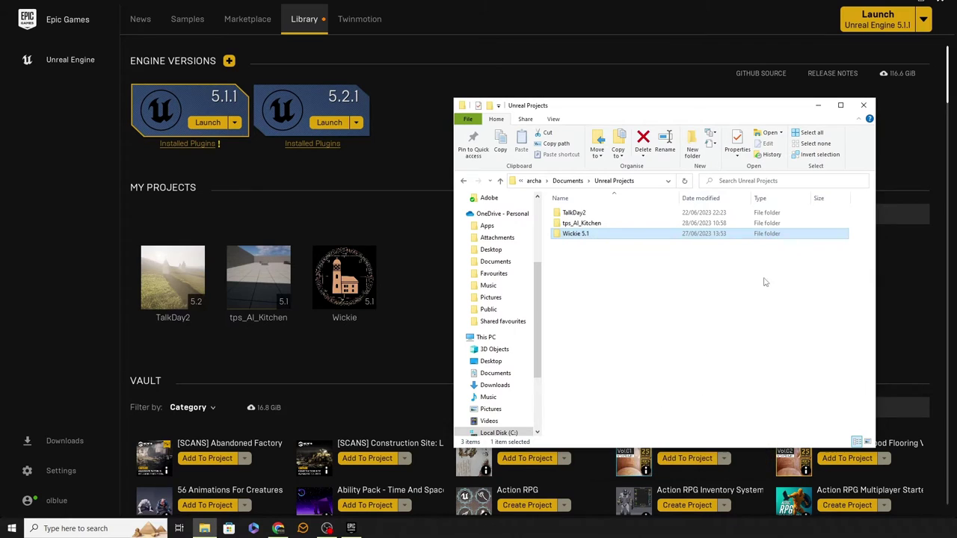
{"action": "left_click", "coordinate": [755, 317]}
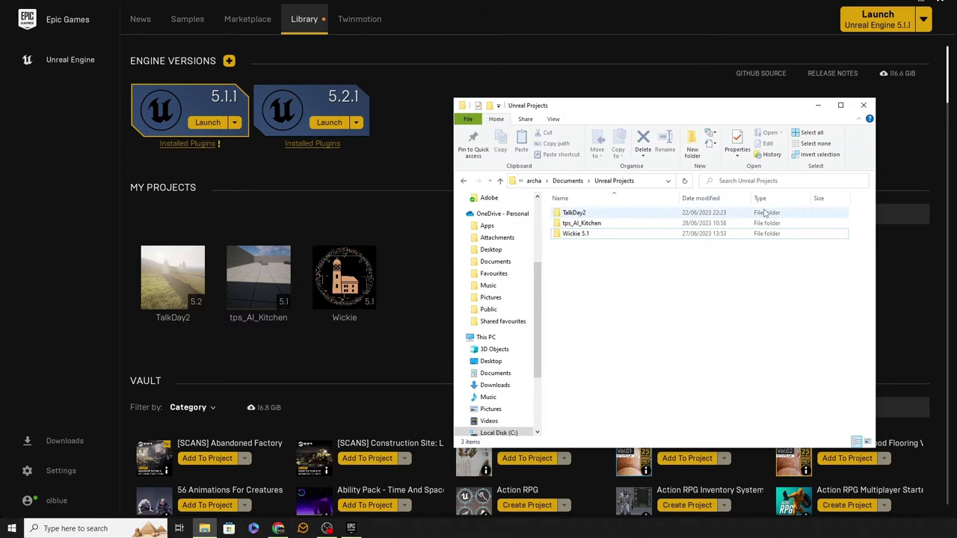
Launch Unreal Engine 5.2.1 from the launcher and look through the recent projects TalkDay2, tps_AI_Kitchen and Wickie
{"action": "left_click", "coordinate": [864, 104]}
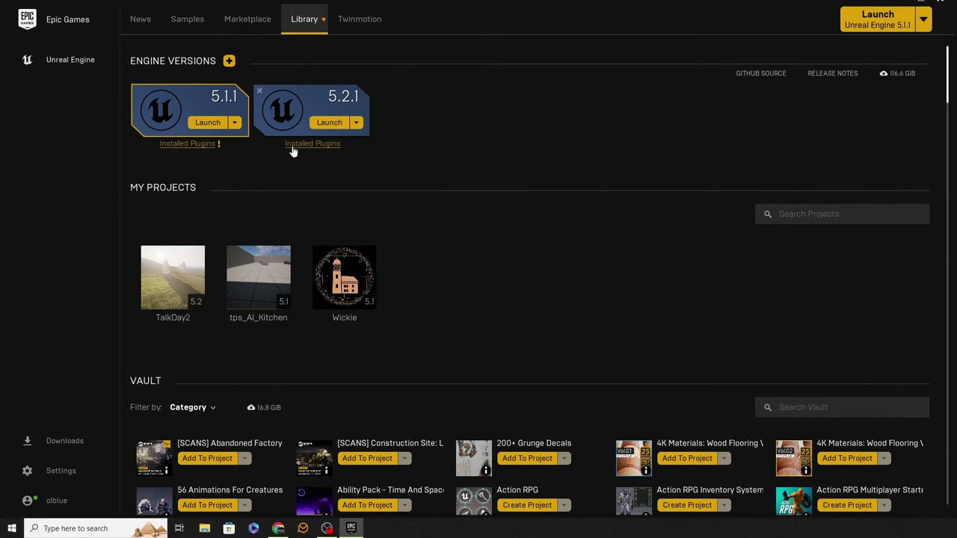
{"action": "left_click", "coordinate": [331, 123]}
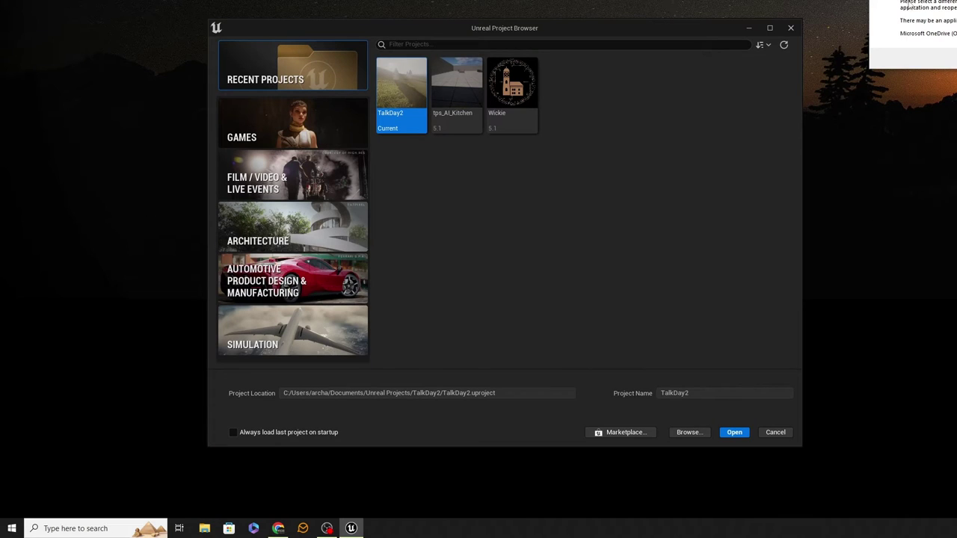
{"action": "left_click", "coordinate": [457, 97]}
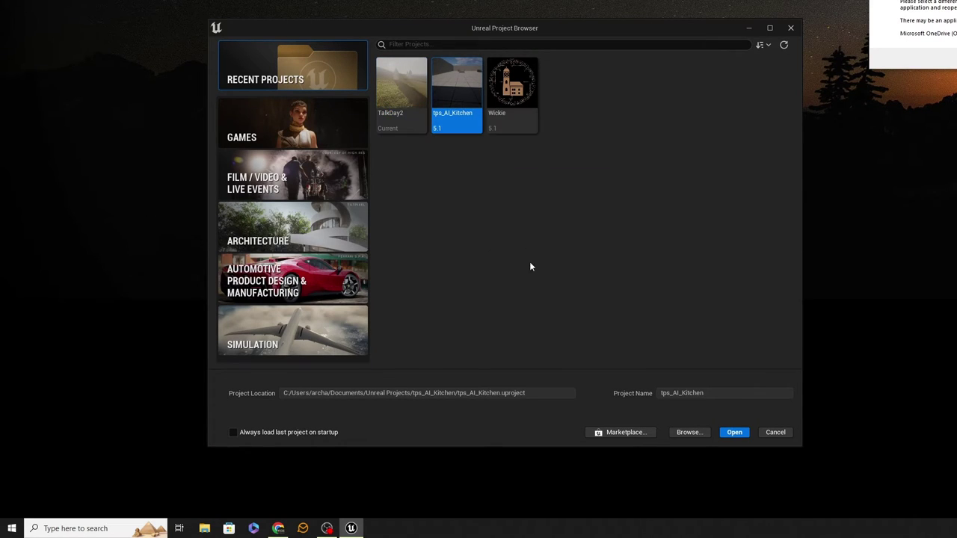
{"action": "left_click", "coordinate": [528, 124]}
{"action": "left_click", "coordinate": [410, 90]}
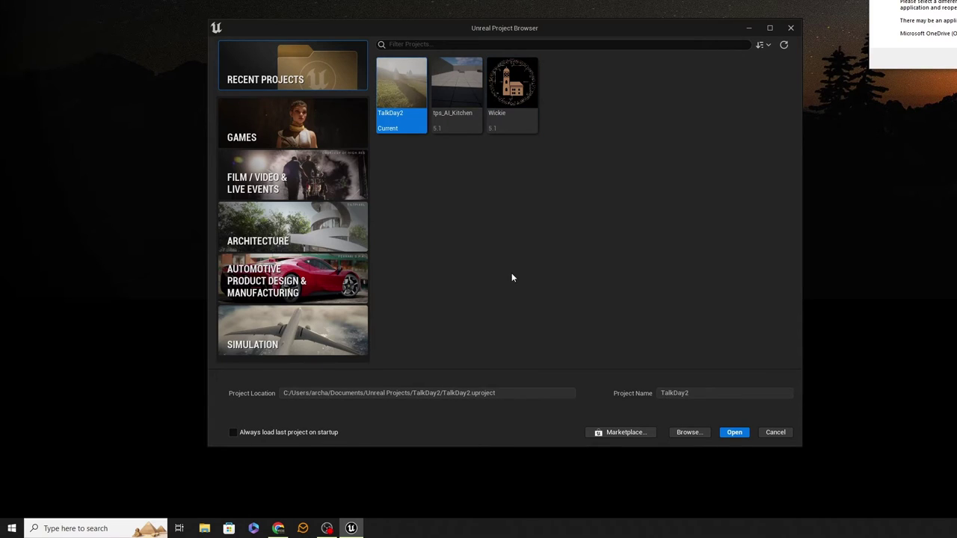
{"action": "left_click", "coordinate": [458, 121]}
{"action": "left_click", "coordinate": [514, 119]}
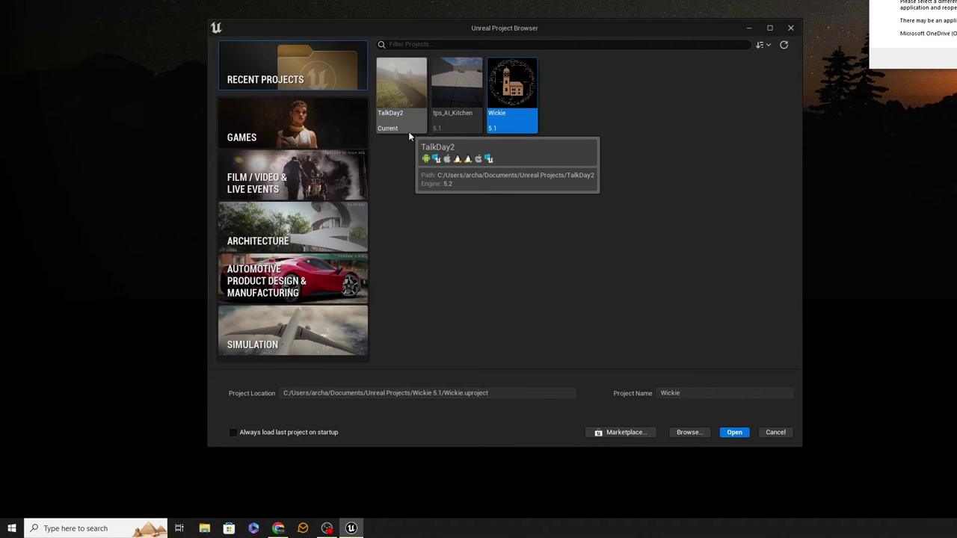
Review the Games project templates one by one: First Person, Third Person, Top Down, Vehicle, Handheld AR and Virtual Reality
{"action": "left_click", "coordinate": [340, 133]}
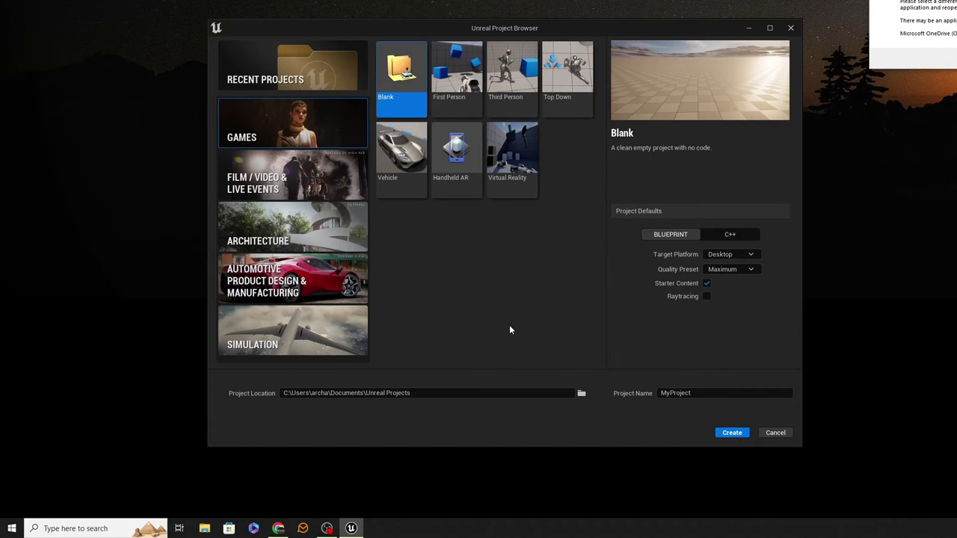
{"action": "left_click_drag", "start_coordinate": [465, 25], "coordinate": [471, 53]}
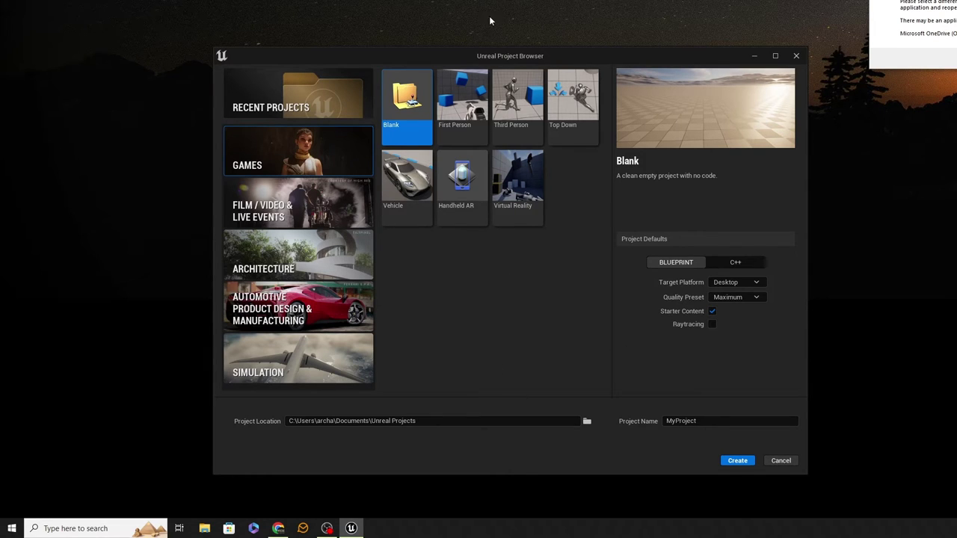
{"action": "mouse_move", "coordinate": [474, 54]}
{"action": "left_mouse_down"}
{"action": "mouse_move", "coordinate": [474, 41]}
{"action": "mouse_move", "coordinate": [467, 47]}
{"action": "left_mouse_up"}
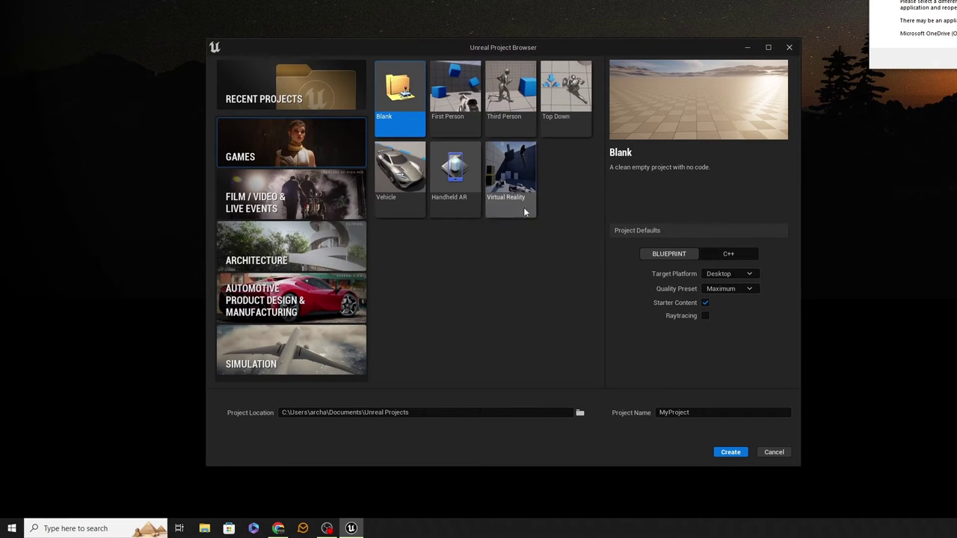
{"action": "left_click", "coordinate": [457, 120]}
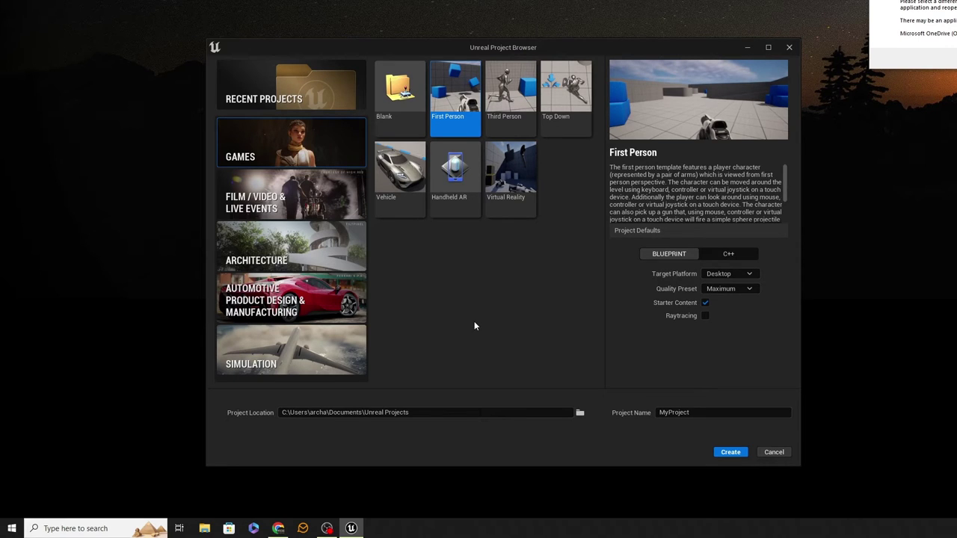
{"action": "left_click", "coordinate": [497, 126]}
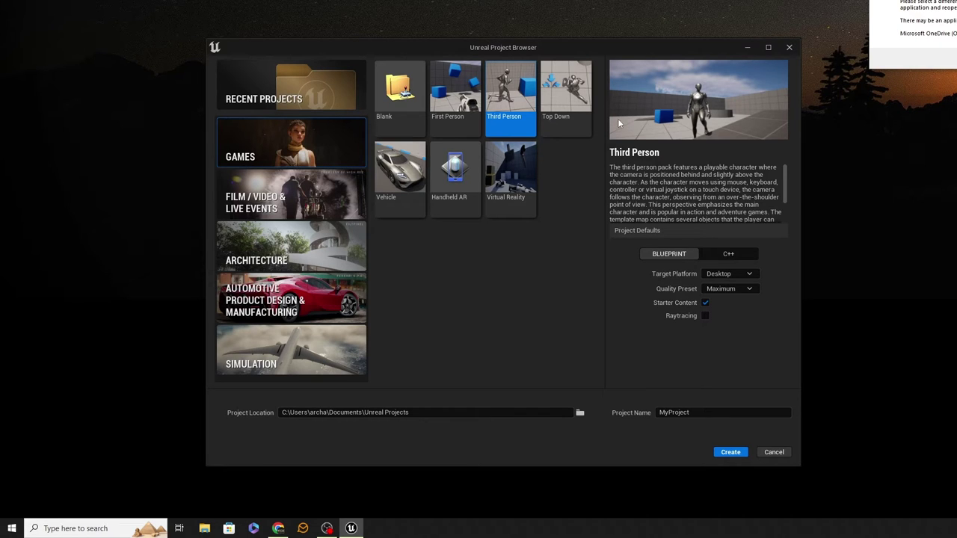
{"action": "left_click", "coordinate": [566, 94]}
{"action": "left_click", "coordinate": [400, 175]}
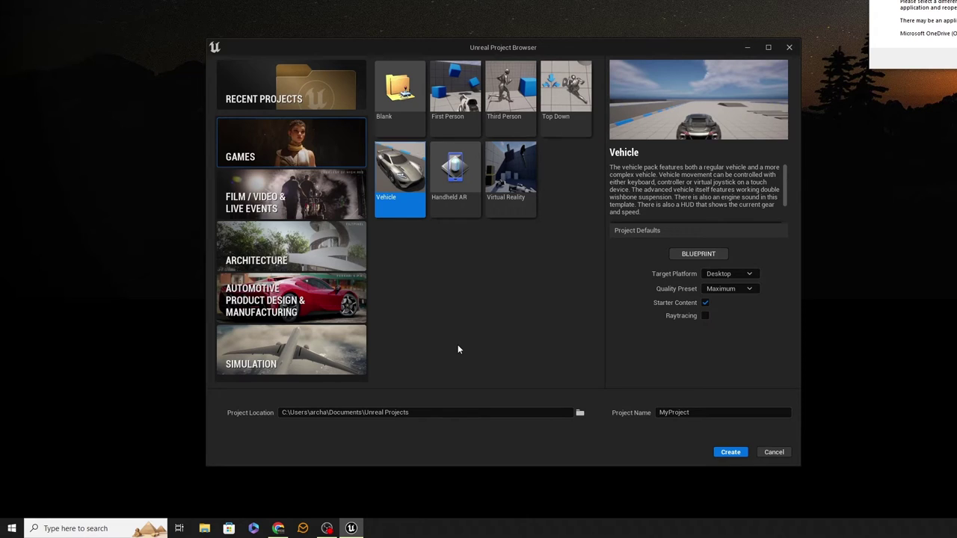
{"action": "left_click", "coordinate": [462, 211]}
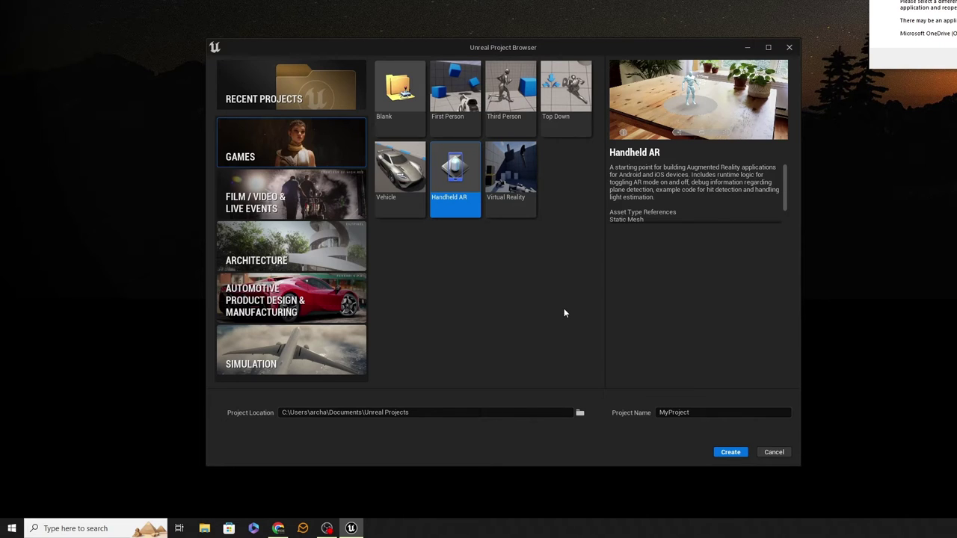
{"action": "left_click", "coordinate": [523, 209]}
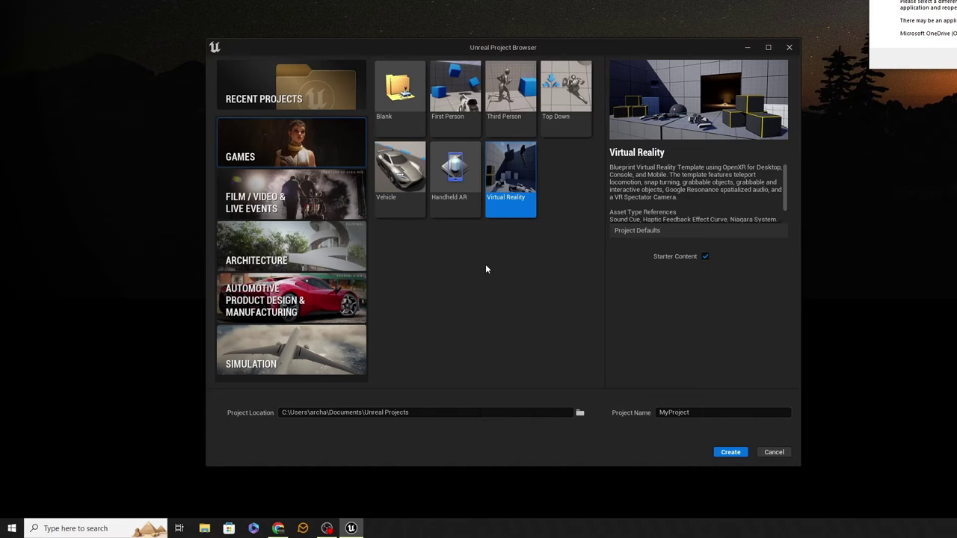
Compare the templates offered for Film / Video & Live Events, Architecture, Automotive Product Design & Manufacturing and Simulation, ending on the Architecture category
{"action": "left_click", "coordinate": [296, 195]}
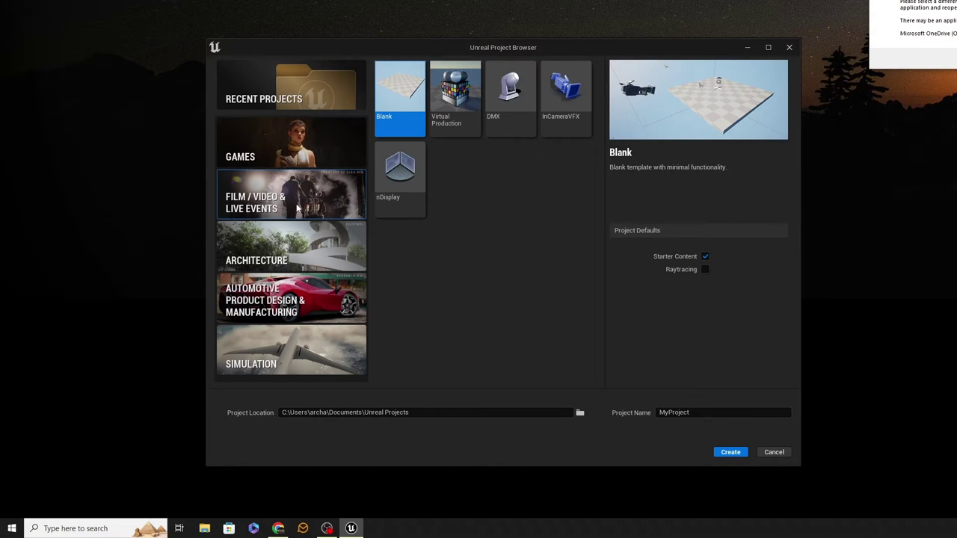
{"action": "left_click", "coordinate": [286, 263]}
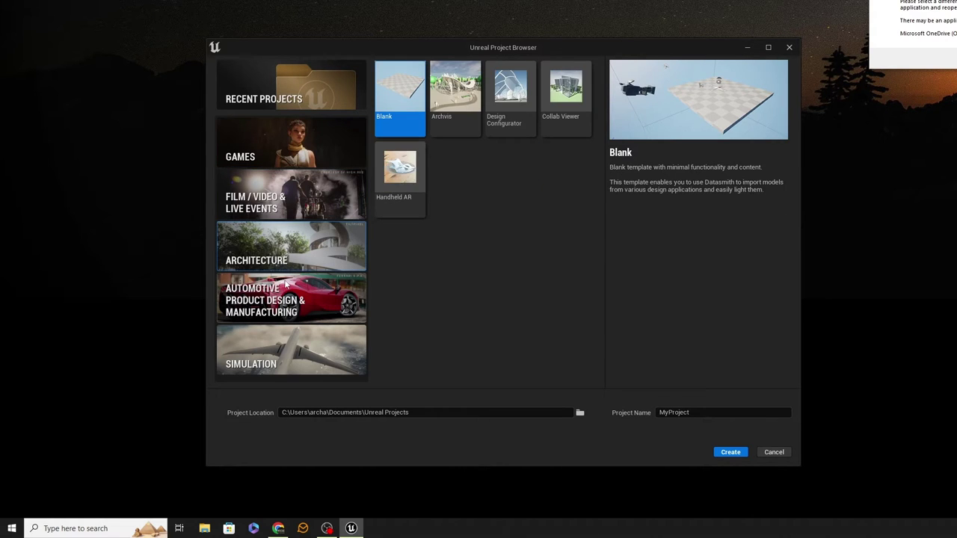
{"action": "left_click", "coordinate": [285, 332]}
{"action": "left_click", "coordinate": [288, 299]}
{"action": "left_click", "coordinate": [291, 198]}
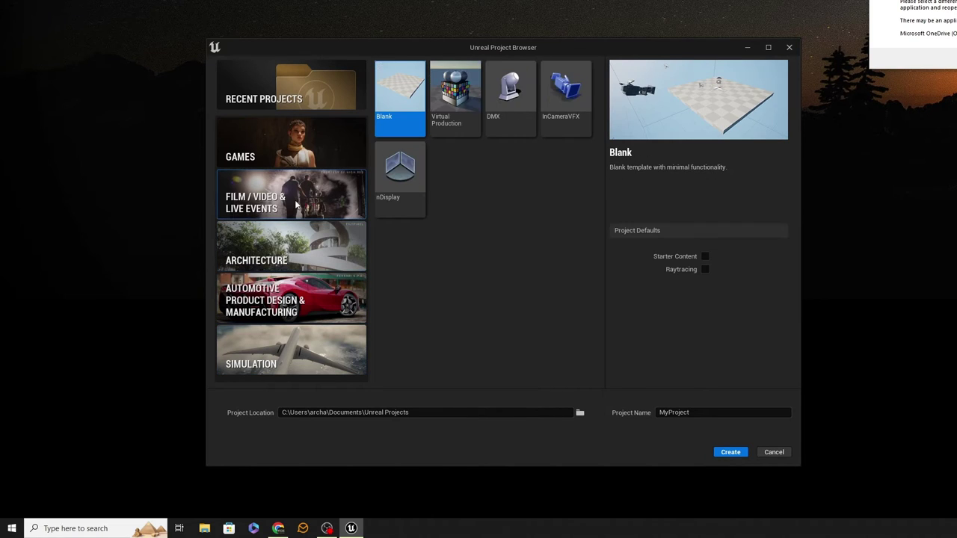
{"action": "left_click", "coordinate": [293, 255]}
{"action": "left_click", "coordinate": [293, 282]}
{"action": "left_click", "coordinate": [288, 332]}
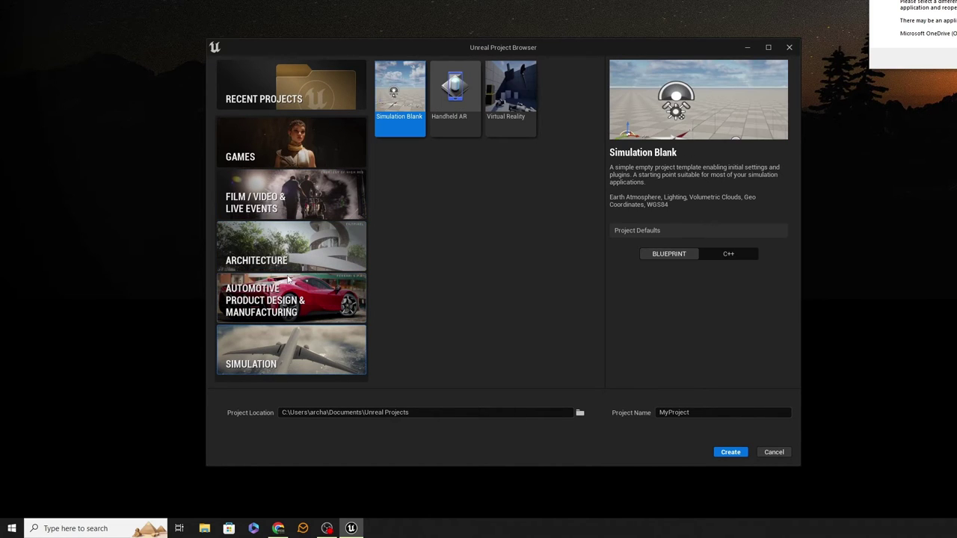
{"action": "left_click", "coordinate": [295, 278]}
{"action": "left_click", "coordinate": [295, 266]}
{"action": "left_click", "coordinate": [299, 211]}
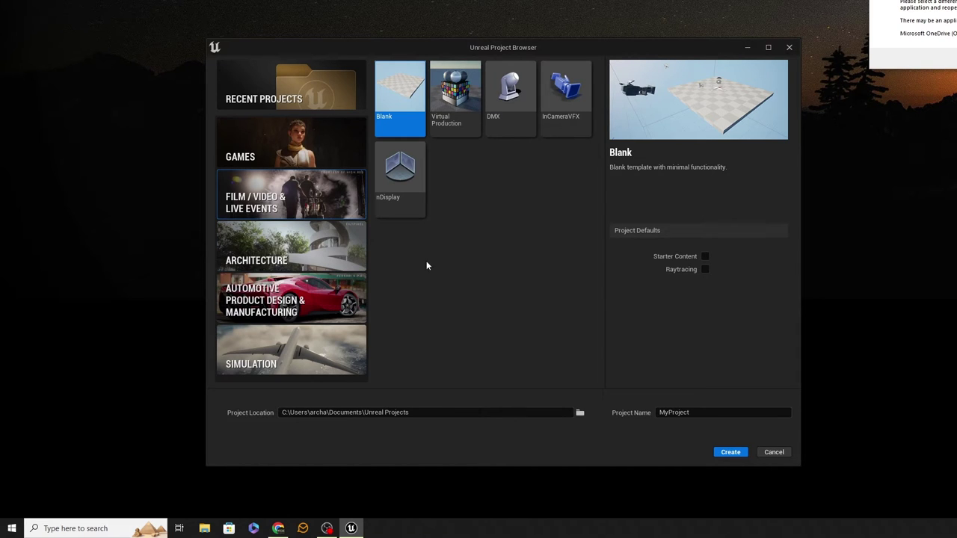
{"action": "left_click", "coordinate": [329, 245]}
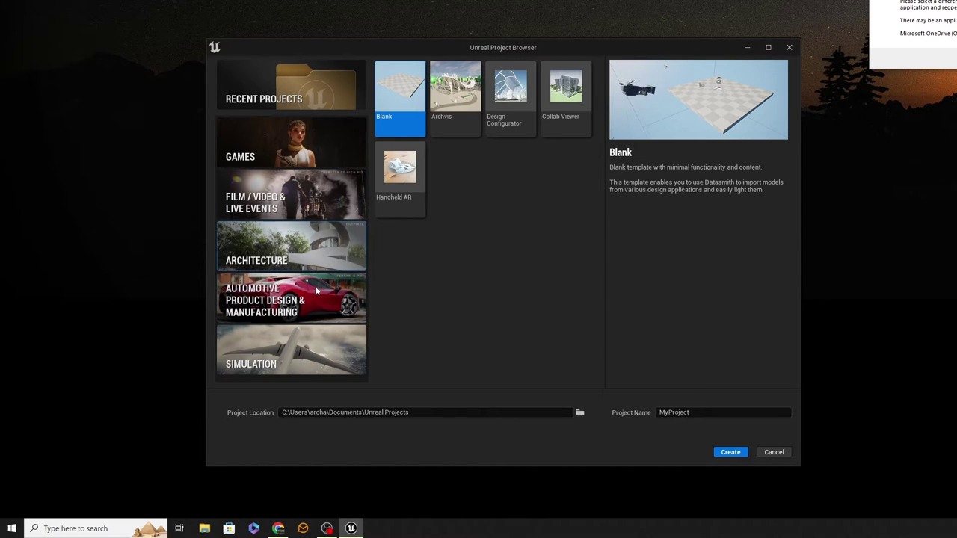
{"action": "left_click", "coordinate": [302, 311]}
{"action": "left_click", "coordinate": [305, 340]}
{"action": "left_click", "coordinate": [308, 317]}
{"action": "left_click", "coordinate": [327, 215]}
{"action": "left_click", "coordinate": [323, 245]}
{"action": "left_click", "coordinate": [324, 299]}
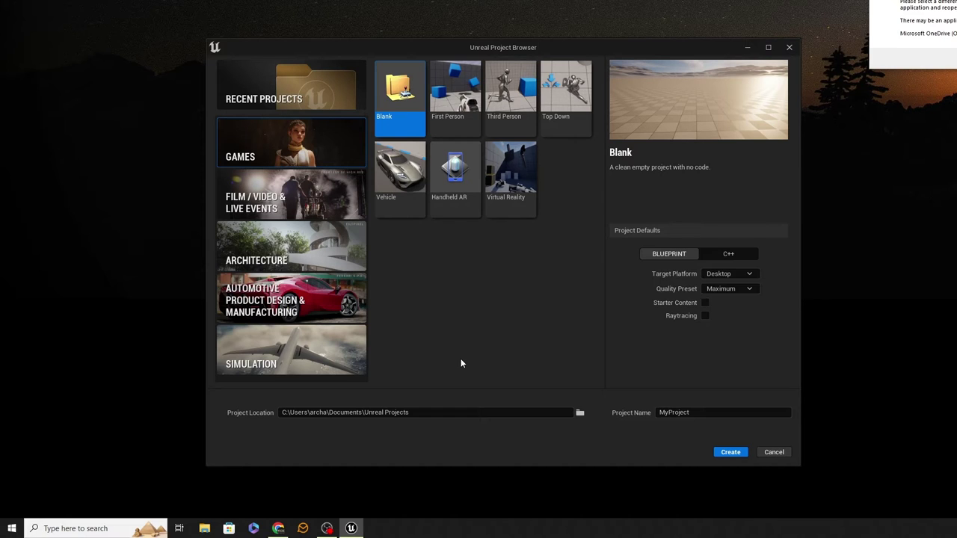
{"action": "left_click", "coordinate": [337, 263]}
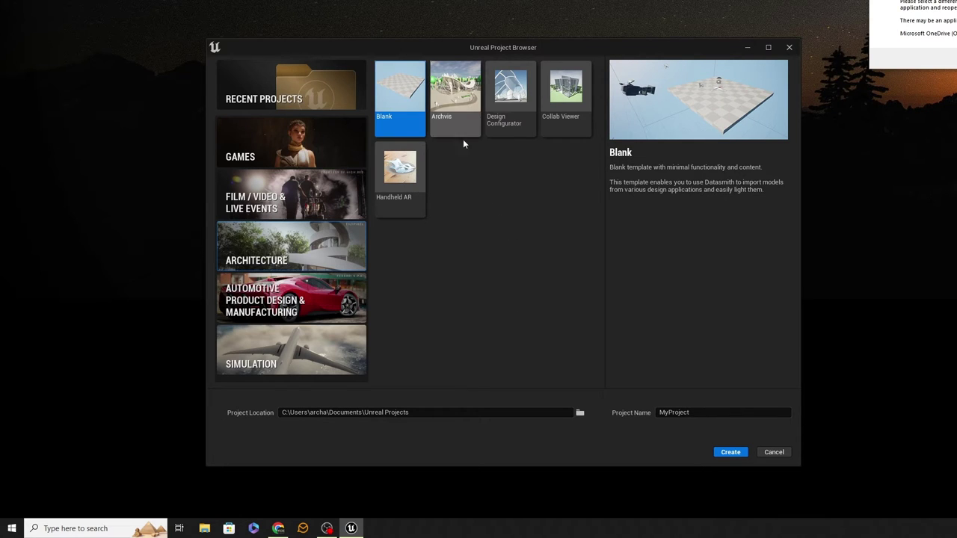
Review the Archvis template in the Architecture category, and the First Person template in the Games category
{"action": "left_click", "coordinate": [460, 119]}
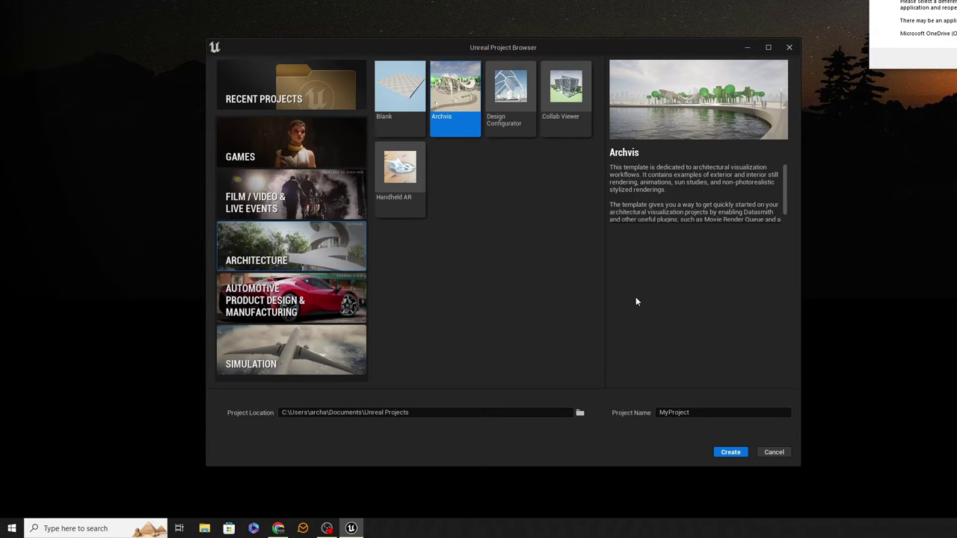
{"action": "left_click", "coordinate": [303, 166]}
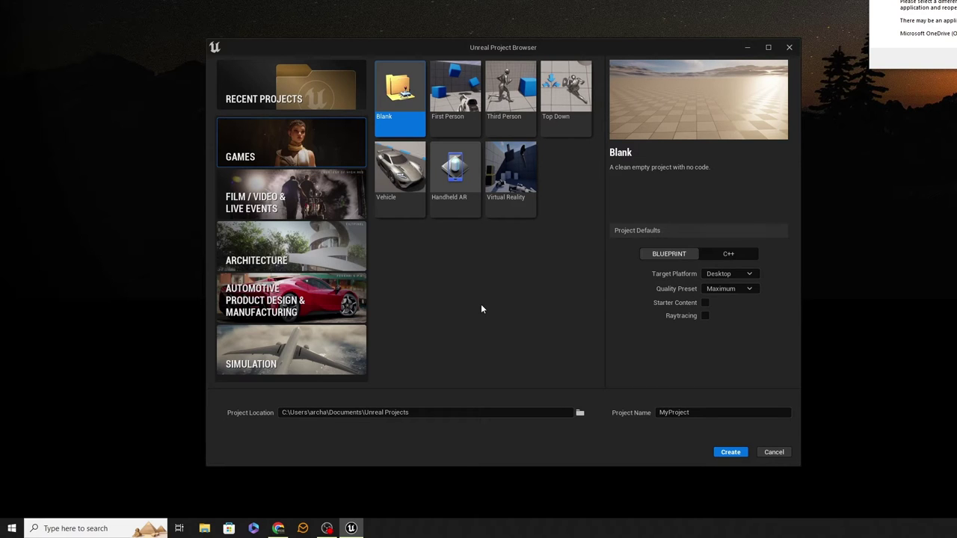
{"action": "left_click", "coordinate": [455, 91]}
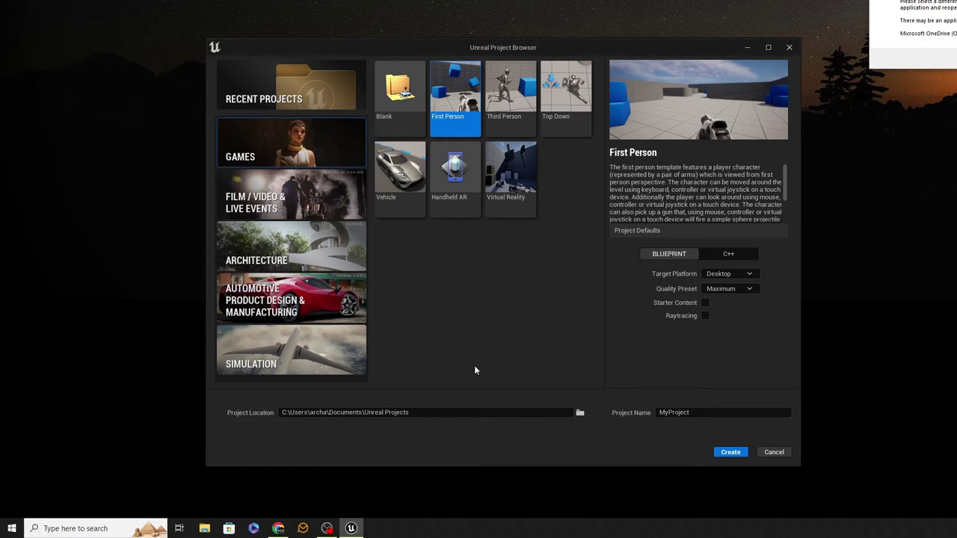
{"action": "left_click_drag", "start_coordinate": [467, 47], "coordinate": [498, 24]}
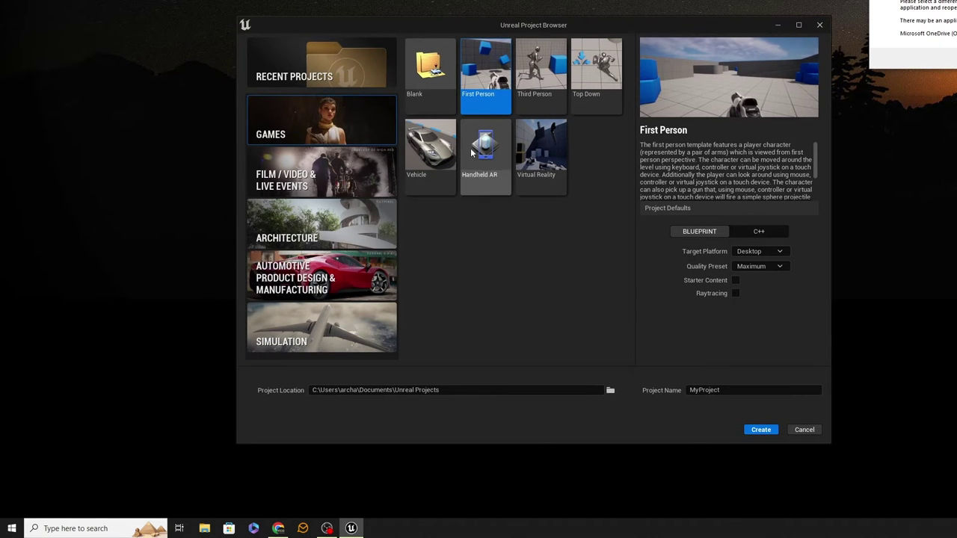
Choose the Third Person template and check its target platform and quality preset options, keeping Desktop and Maximum
{"action": "left_click", "coordinate": [540, 71]}
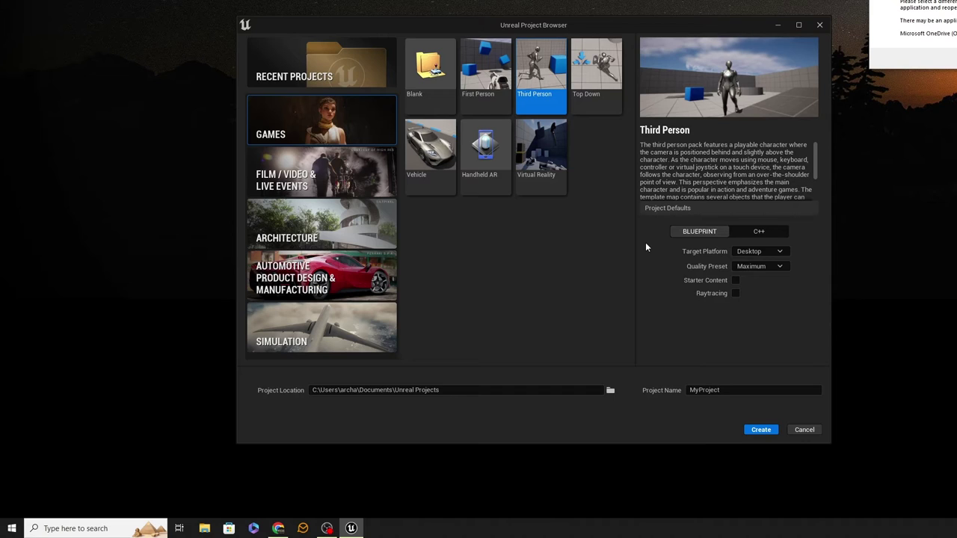
{"action": "left_click", "coordinate": [752, 250]}
{"action": "left_click", "coordinate": [752, 251]}
{"action": "left_click", "coordinate": [762, 267]}
{"action": "left_click", "coordinate": [761, 268]}
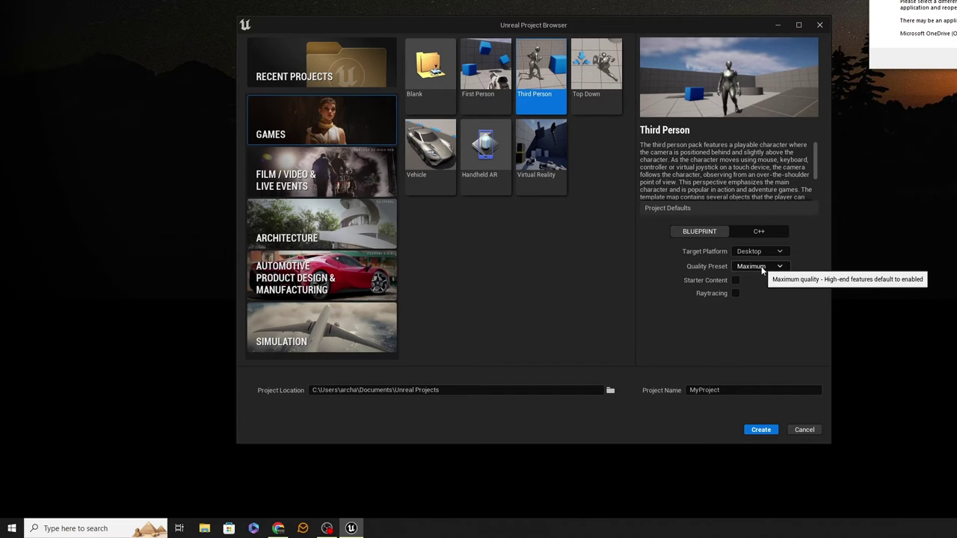
{"action": "left_click", "coordinate": [762, 268]}
{"action": "left_click", "coordinate": [762, 268]}
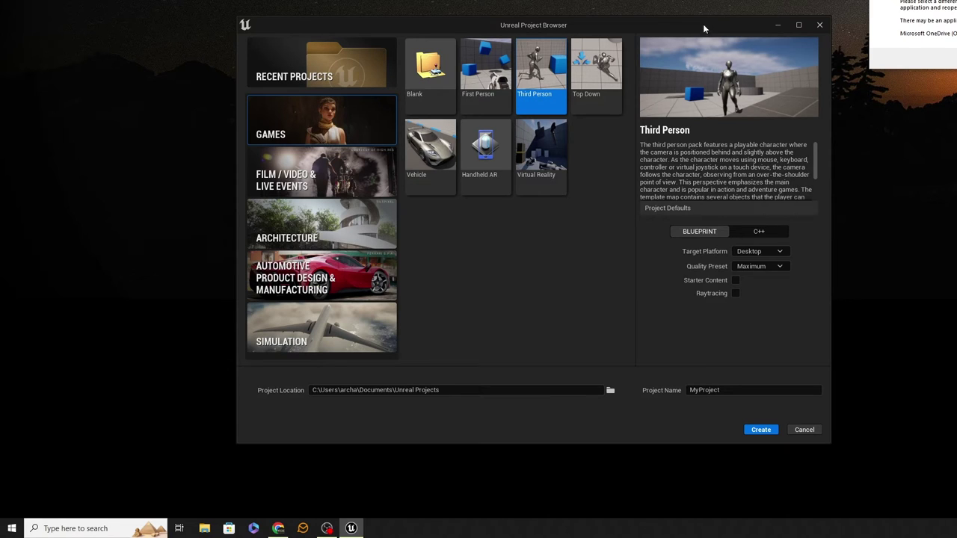
{"action": "left_click_drag", "start_coordinate": [703, 27], "coordinate": [666, 16]}
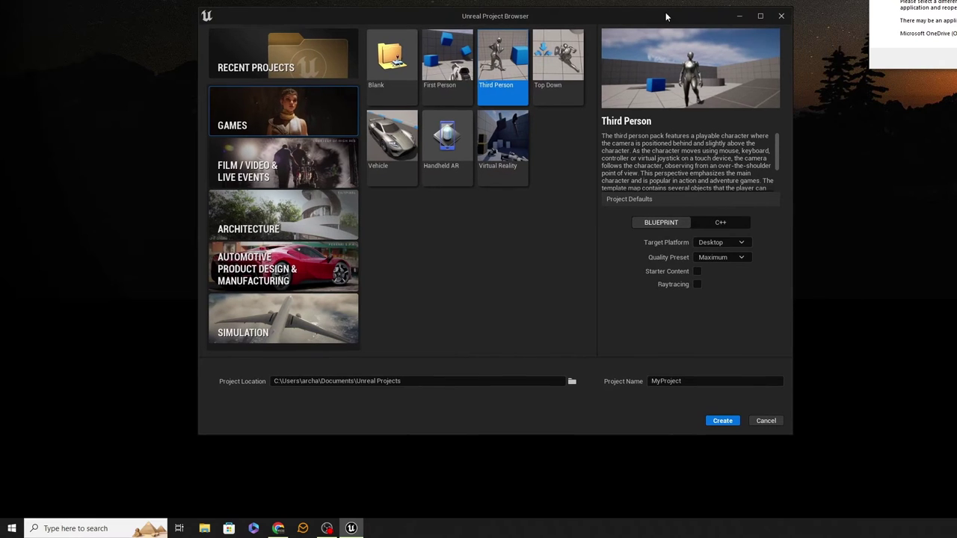
Include Starter Content, name the project Lesson1 and create it
{"action": "left_click", "coordinate": [696, 272]}
{"action": "left_click", "coordinate": [714, 382]}
{"action": "key", "text": "BackSpace"}
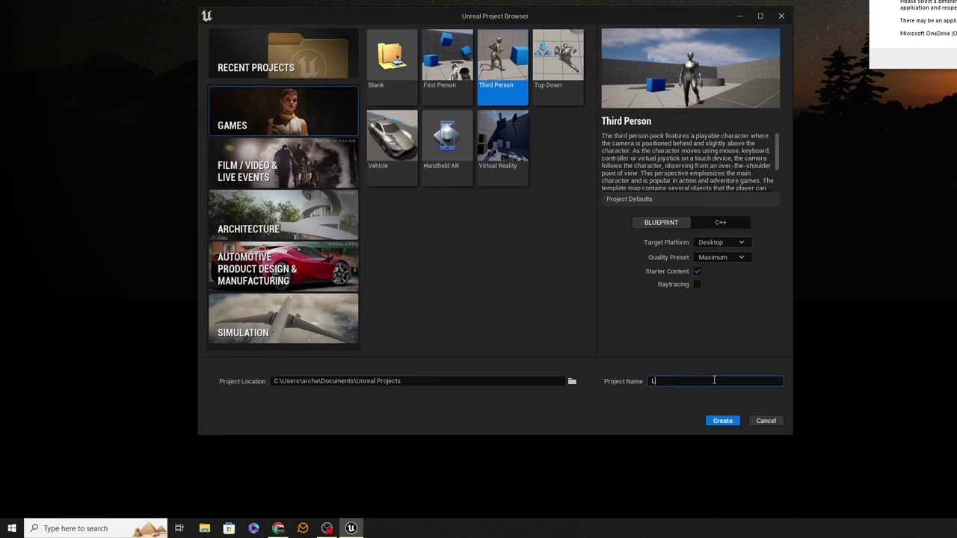
{"action": "type", "text": "Lesson1"}
{"action": "left_click", "coordinate": [722, 422]}
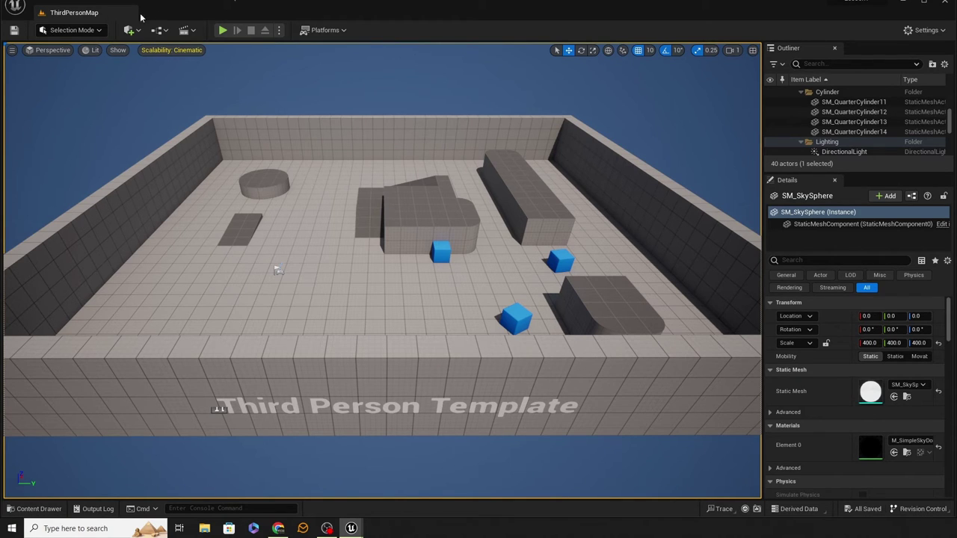
Load the Default Editor Layout for the editor window
{"action": "left_click", "coordinate": [91, 6]}
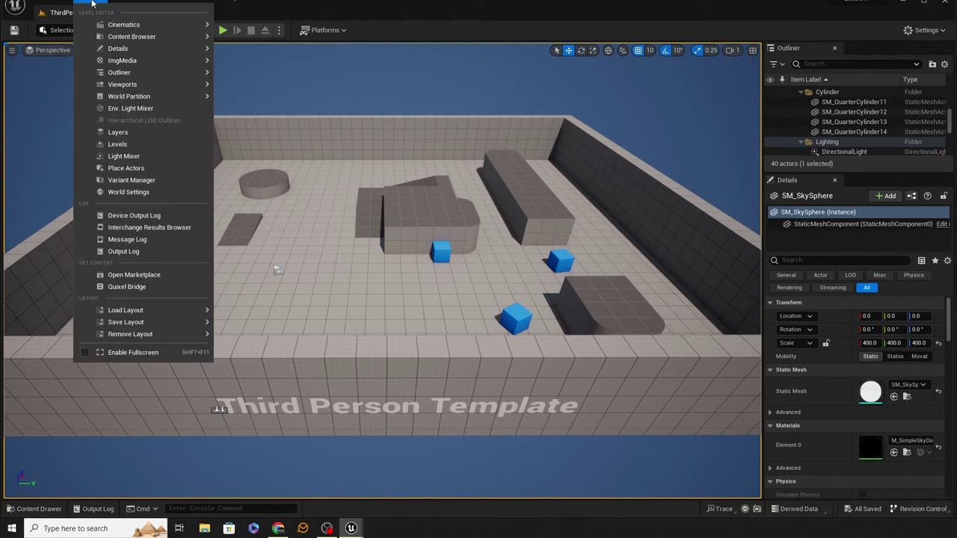
{"action": "mouse_move", "coordinate": [125, 309]}
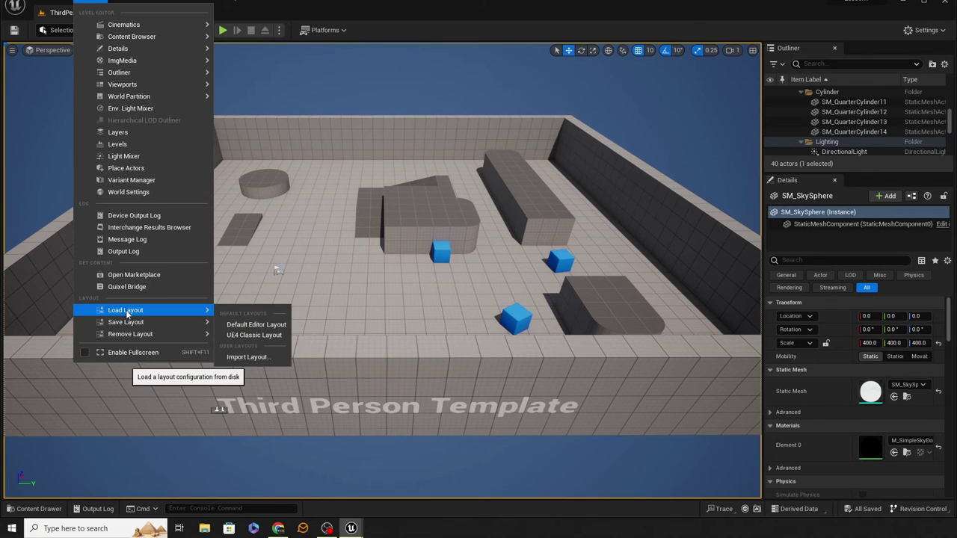
{"action": "left_click", "coordinate": [247, 324]}
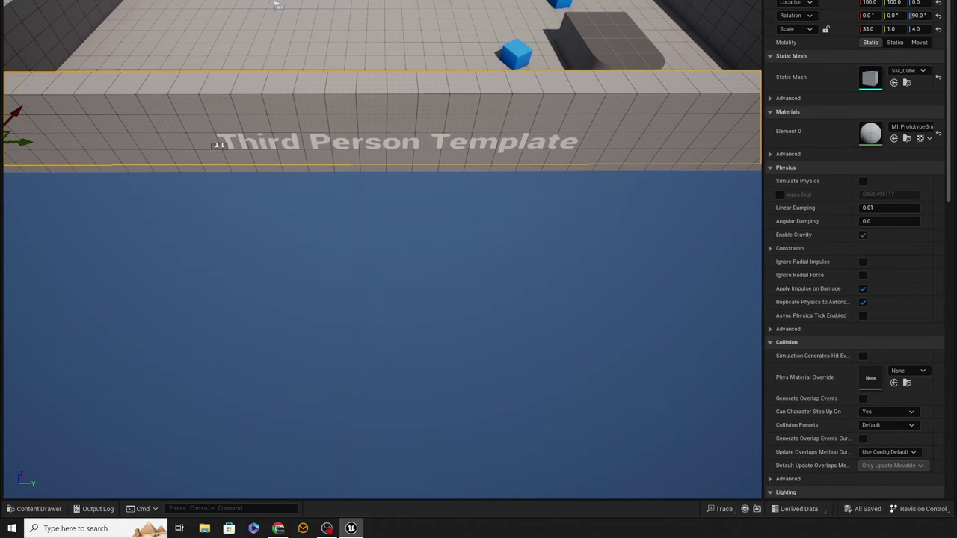
Try selecting different objects in the viewport, including the block behind the blue cube, and end with the blue SM_ChamferCube selected
{"action": "left_click", "coordinate": [562, 272]}
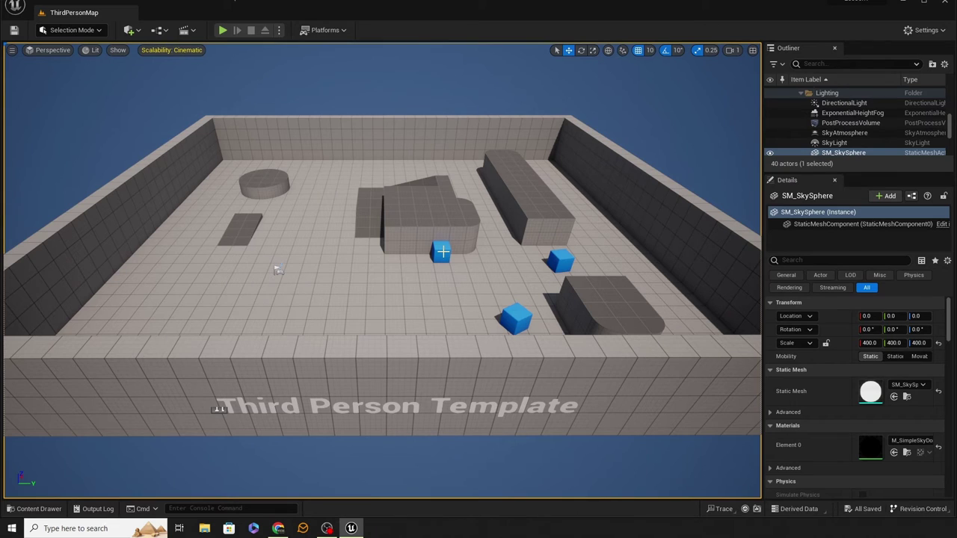
{"action": "left_click", "coordinate": [442, 252]}
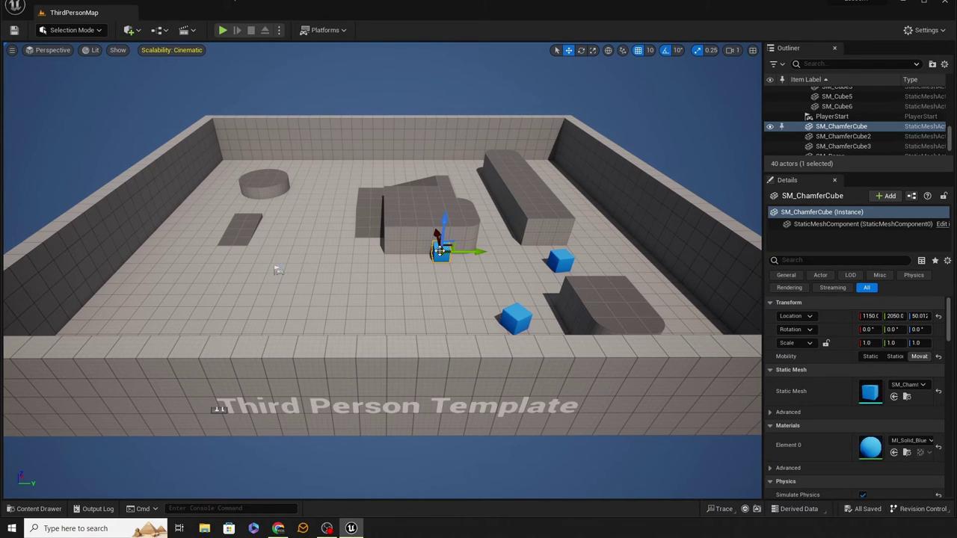
{"action": "left_click", "coordinate": [444, 218]}
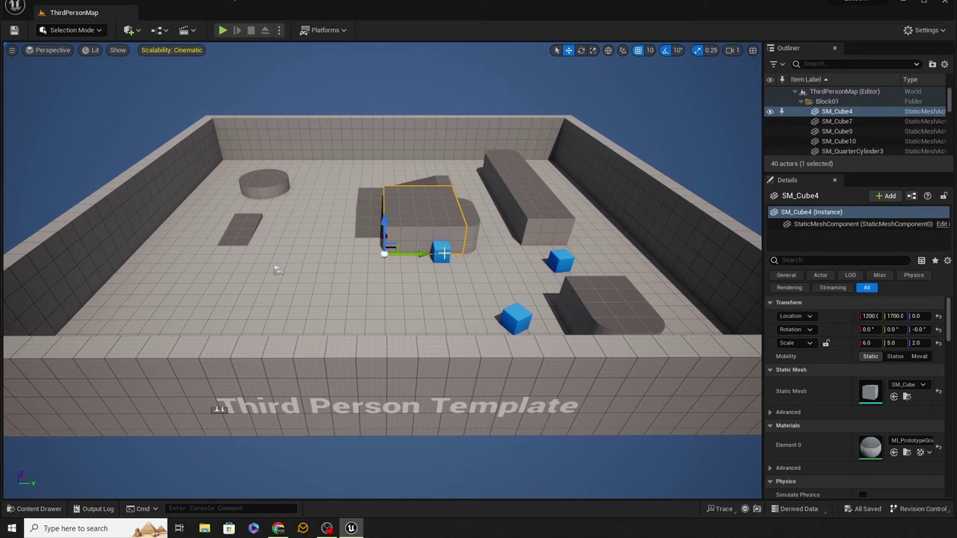
{"action": "left_click", "coordinate": [443, 252]}
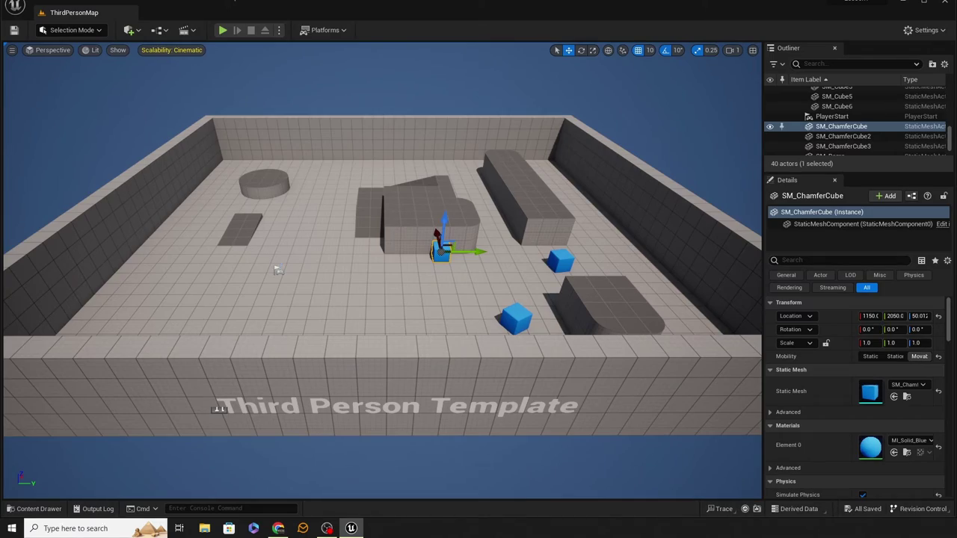
Fly the viewport camera down over the level to a close view of the selected blue cube
{"action": "right_click_drag", "start_coordinate": [383, 271], "coordinate": [355, 306]}
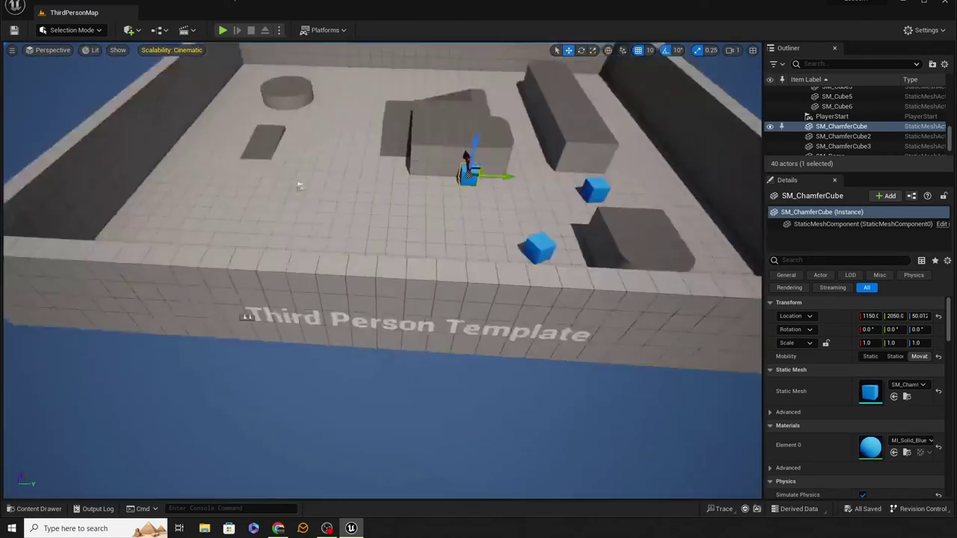
{"action": "right_click_drag", "start_coordinate": [299, 186], "coordinate": [178, 245]}
{"action": "key", "text": "w"}
{"action": "key", "text": "w"}
{"action": "key", "text": "w"}
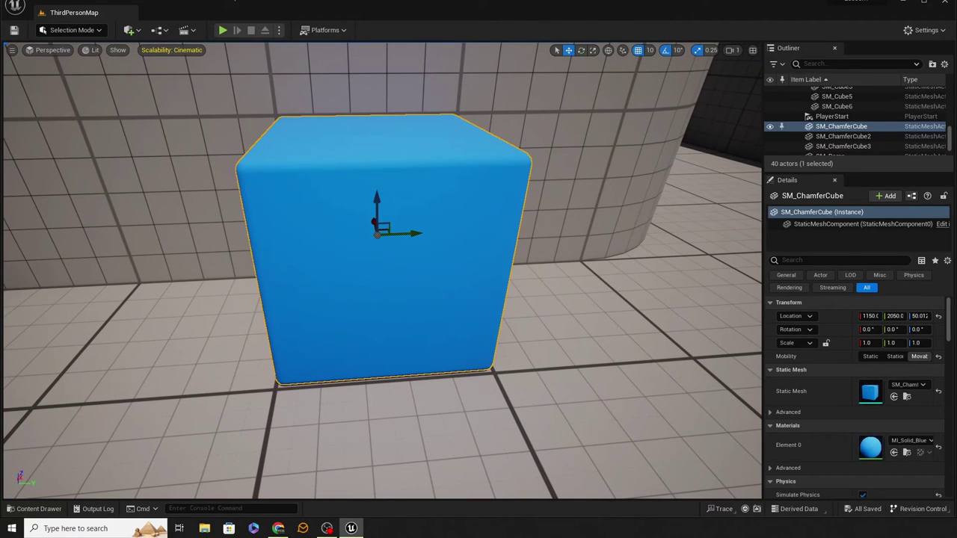
{"action": "right_click_drag", "start_coordinate": [98, 288], "coordinate": [105, 288]}
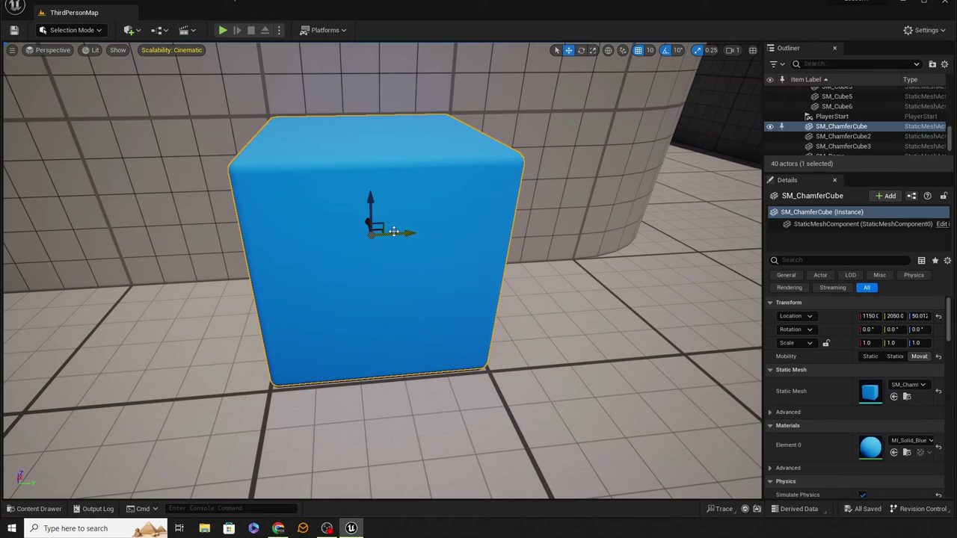
{"action": "right_click_drag", "start_coordinate": [383, 270], "coordinate": [380, 269]}
Examine the blue cube from different distances and angles by zooming out and in and moving the camera sideways around it
{"action": "scroll", "coordinate": [383, 270], "scroll_direction": "down", "scroll_amount": 10}
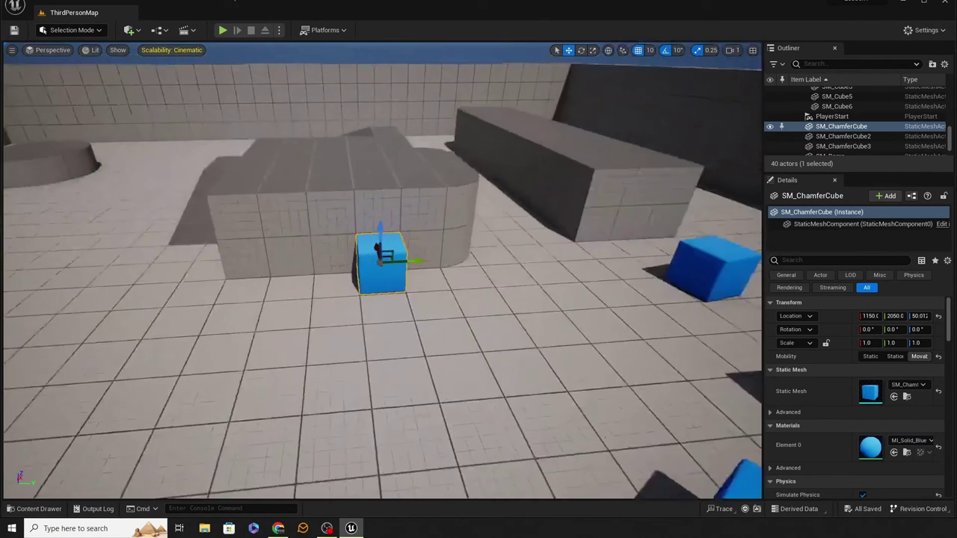
{"action": "scroll", "coordinate": [383, 271], "scroll_direction": "up", "scroll_amount": 10}
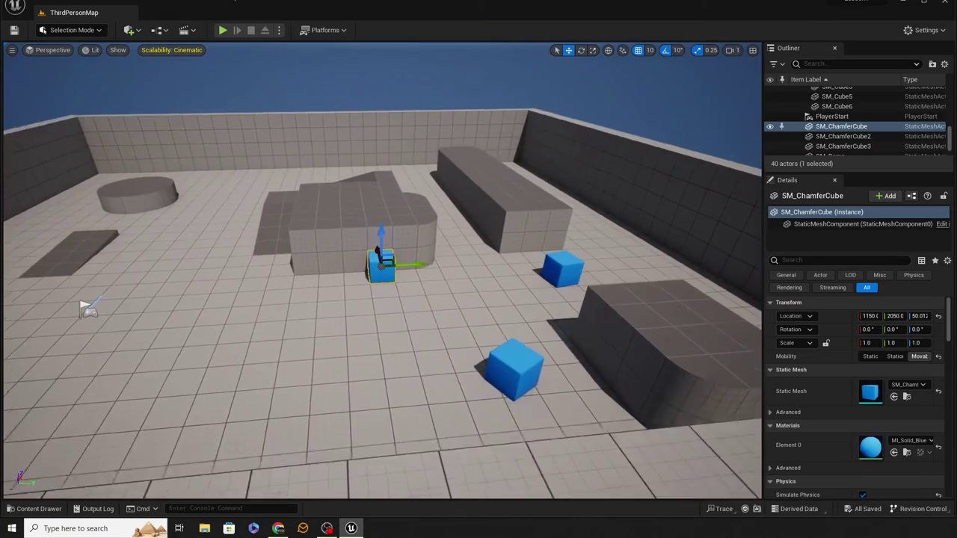
{"action": "scroll", "coordinate": [383, 271], "scroll_direction": "down", "scroll_amount": 5}
{"action": "scroll", "coordinate": [383, 271], "scroll_direction": "down", "scroll_amount": 4}
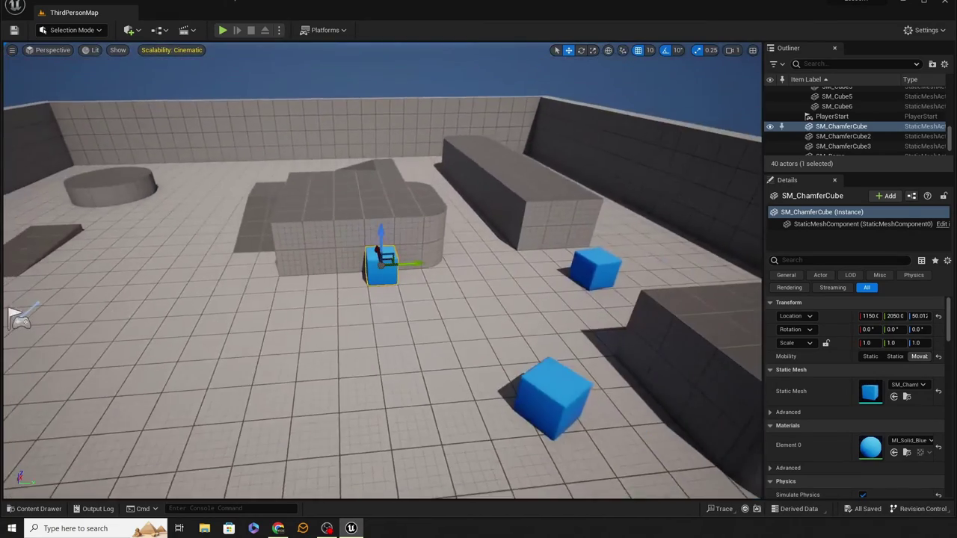
{"action": "scroll", "coordinate": [383, 271], "scroll_direction": "up", "scroll_amount": 10}
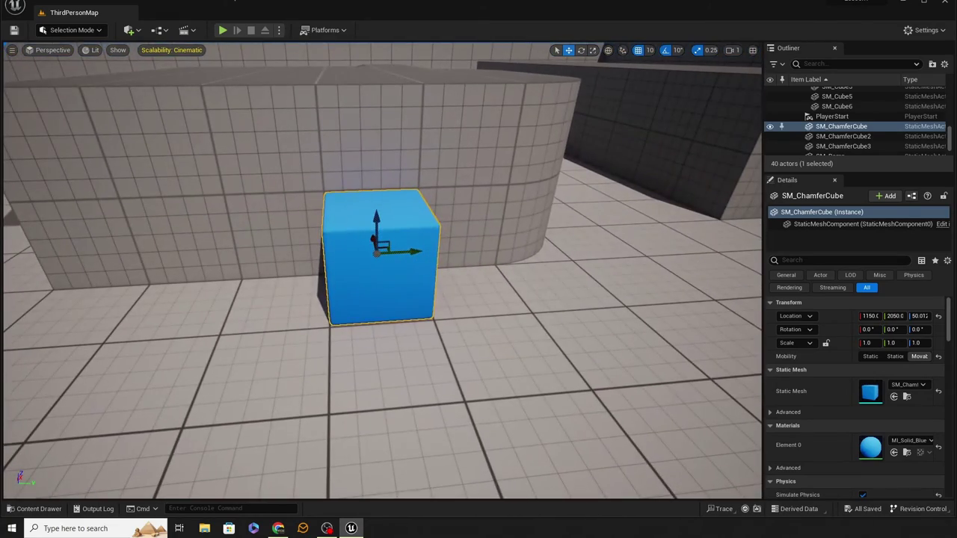
{"action": "key", "text": "a"}
{"action": "key", "text": "d"}
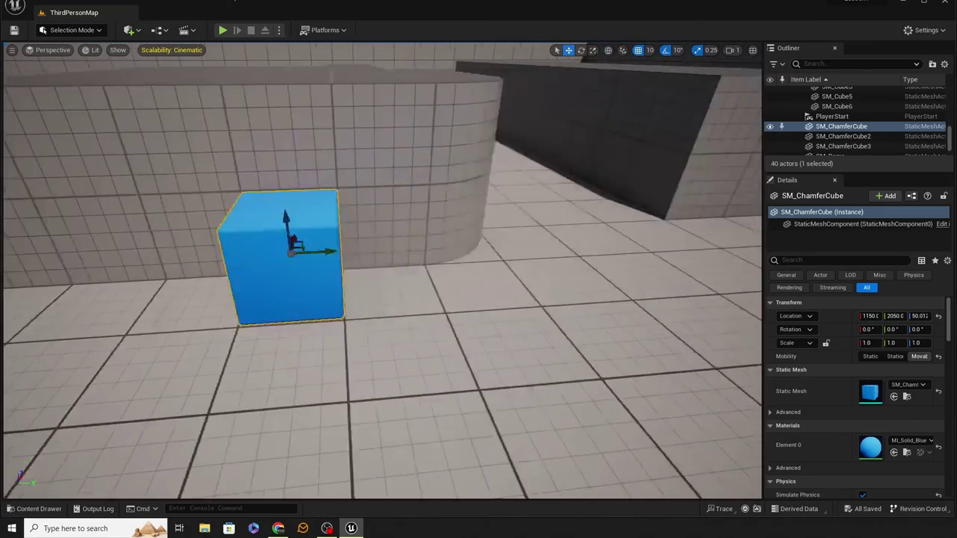
{"action": "key", "text": "a"}
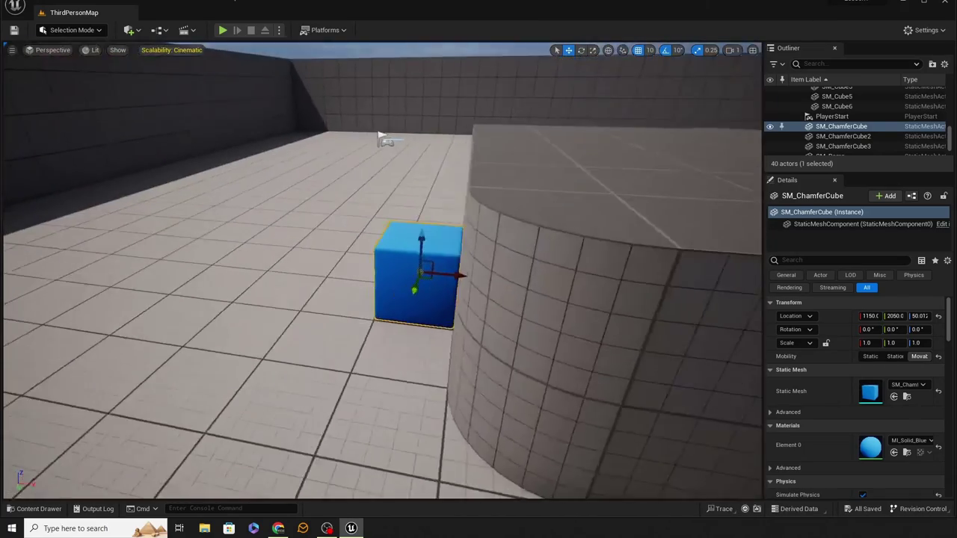
{"action": "right_click_drag", "start_coordinate": [383, 271], "coordinate": [352, 322]}
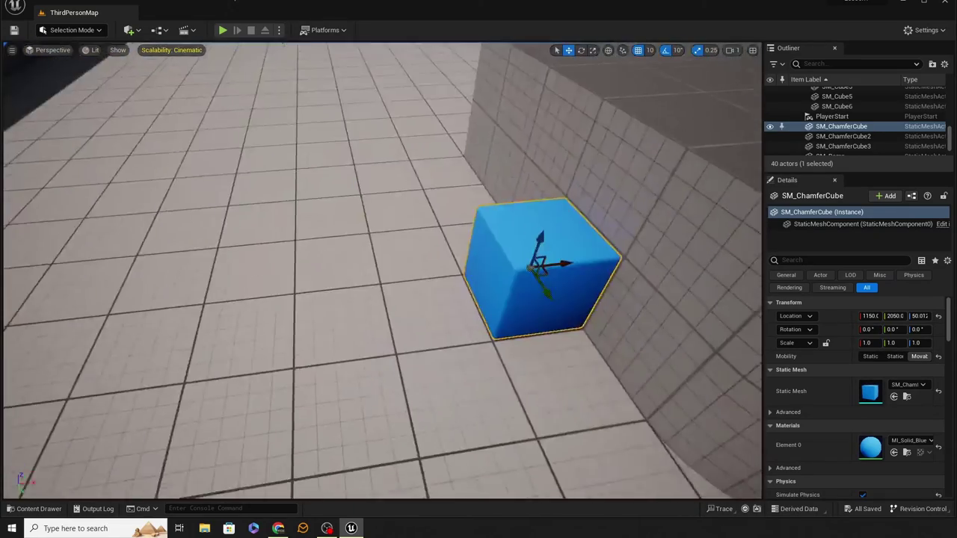
{"action": "right_click_drag", "start_coordinate": [379, 233], "coordinate": [379, 233]}
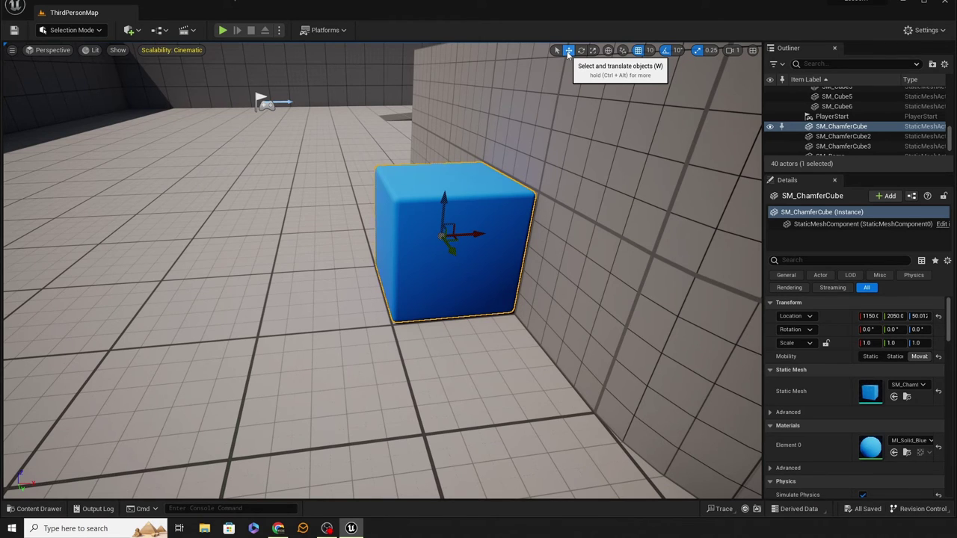
Back away from the blue cube, reselect it and switch between the Select and Move tools, ending with Move active
{"action": "right_click_drag", "start_coordinate": [483, 276], "coordinate": [460, 223]}
{"action": "key", "text": "s"}
{"action": "key", "text": "a"}
{"action": "left_click", "coordinate": [456, 90]}
{"action": "left_click", "coordinate": [524, 279]}
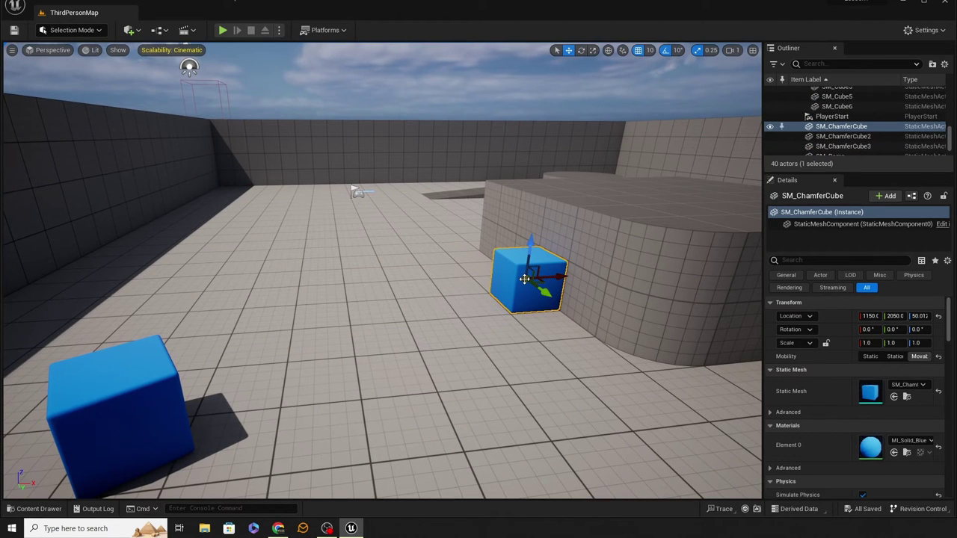
{"action": "left_click", "coordinate": [556, 51]}
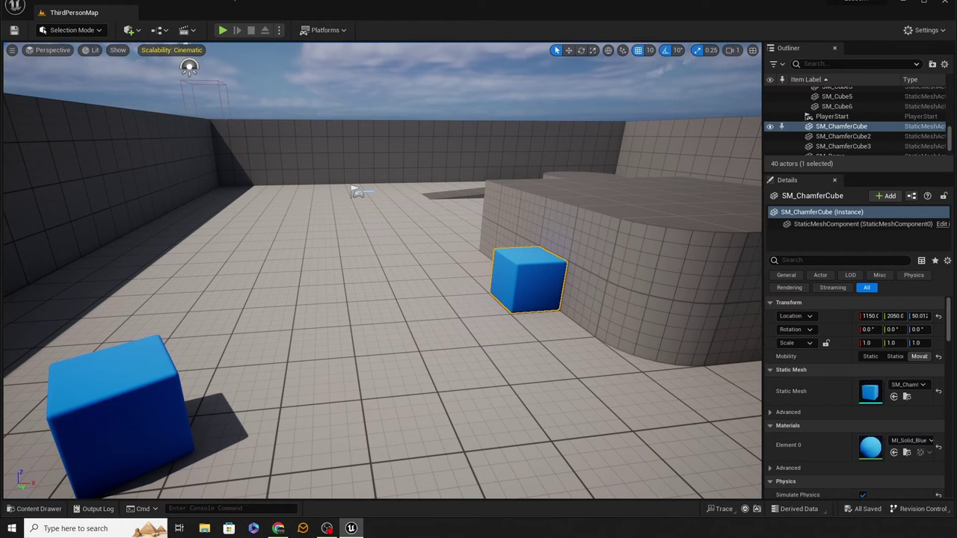
{"action": "key", "text": "f"}
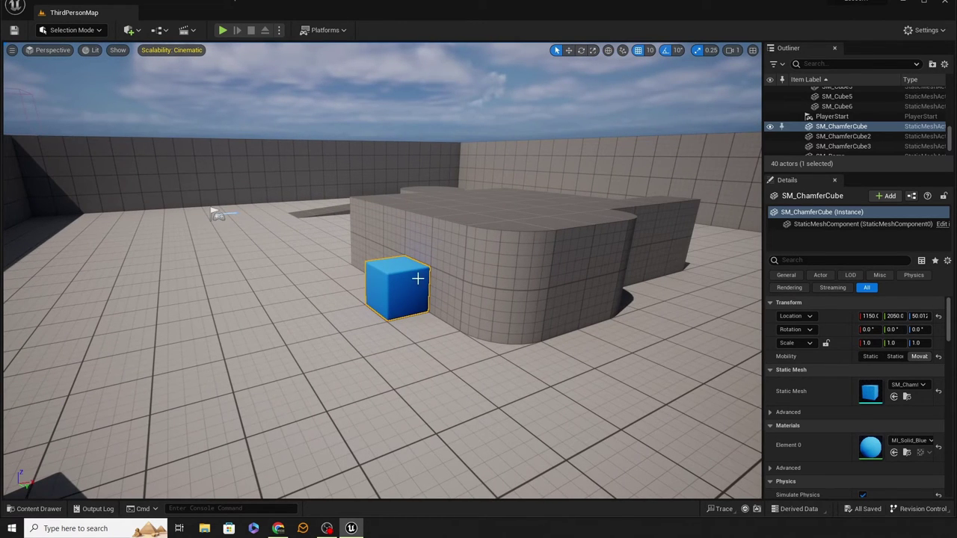
{"action": "key", "text": "w"}
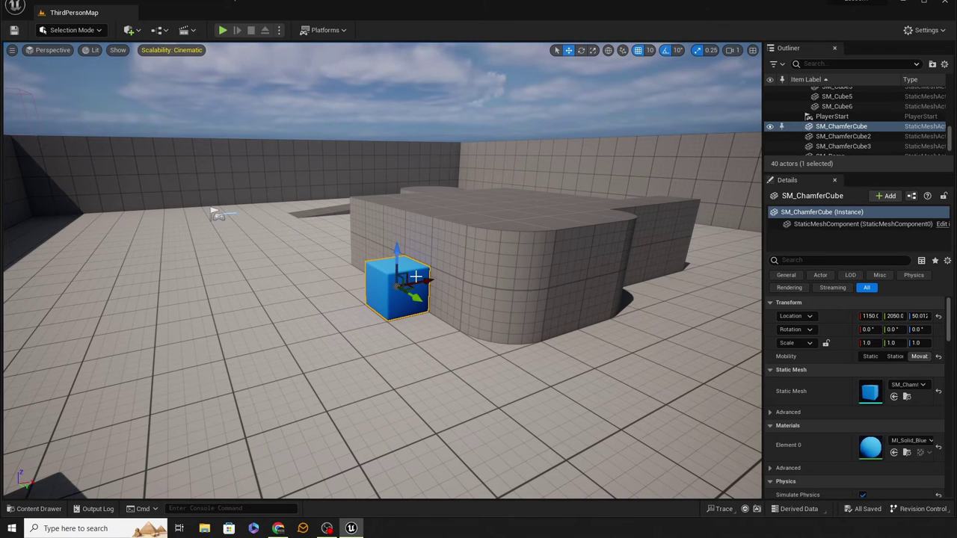
{"action": "key", "text": "q"}
{"action": "key", "text": "w"}
Move the blue cube along the X axis away from the block to X location 950
{"action": "right_click_drag", "start_coordinate": [416, 277], "coordinate": [539, 277]}
{"action": "key", "text": "a"}
{"action": "key", "text": "w"}
{"action": "left_click_drag", "start_coordinate": [405, 263], "coordinate": [449, 302], "text": "alt"}
{"action": "right_click_drag", "start_coordinate": [449, 302], "coordinate": [663, 244]}
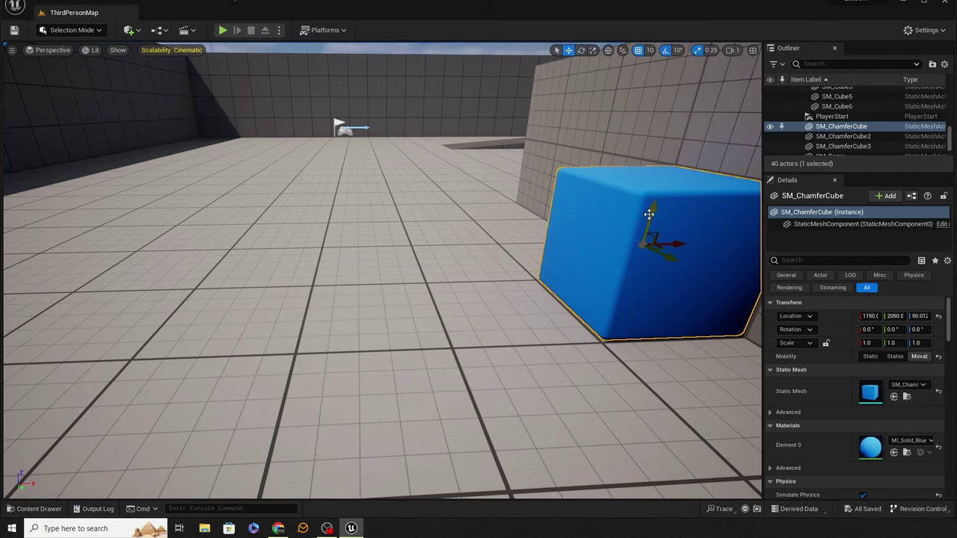
{"action": "left_click_drag", "start_coordinate": [678, 242], "coordinate": [406, 246]}
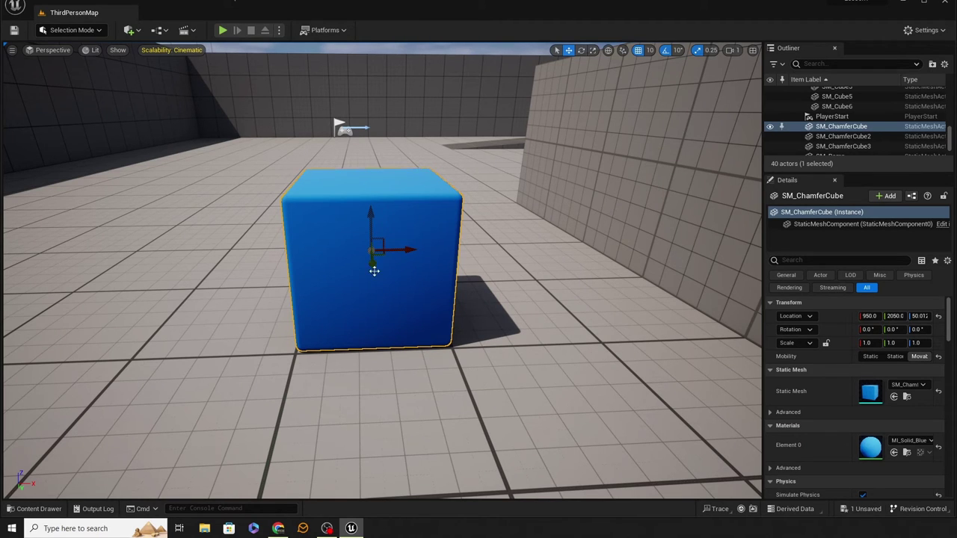
Try shifting the blue cube along its individual move axes, bringing it to X location 960
{"action": "mouse_move", "coordinate": [372, 258]}
{"action": "left_mouse_down"}
{"action": "mouse_move", "coordinate": [369, 207]}
{"action": "mouse_move", "coordinate": [374, 262]}
{"action": "left_mouse_up"}
{"action": "mouse_move", "coordinate": [372, 216]}
{"action": "left_mouse_down"}
{"action": "mouse_move", "coordinate": [378, 102]}
{"action": "mouse_move", "coordinate": [359, 336]}
{"action": "mouse_move", "coordinate": [369, 150]}
{"action": "mouse_move", "coordinate": [367, 331]}
{"action": "mouse_move", "coordinate": [374, 217]}
{"action": "mouse_move", "coordinate": [385, 199]}
{"action": "mouse_move", "coordinate": [372, 338]}
{"action": "mouse_move", "coordinate": [388, 203]}
{"action": "mouse_move", "coordinate": [377, 322]}
{"action": "mouse_move", "coordinate": [386, 221]}
{"action": "left_mouse_up"}
{"action": "left_click_drag", "start_coordinate": [372, 216], "coordinate": [412, 254]}
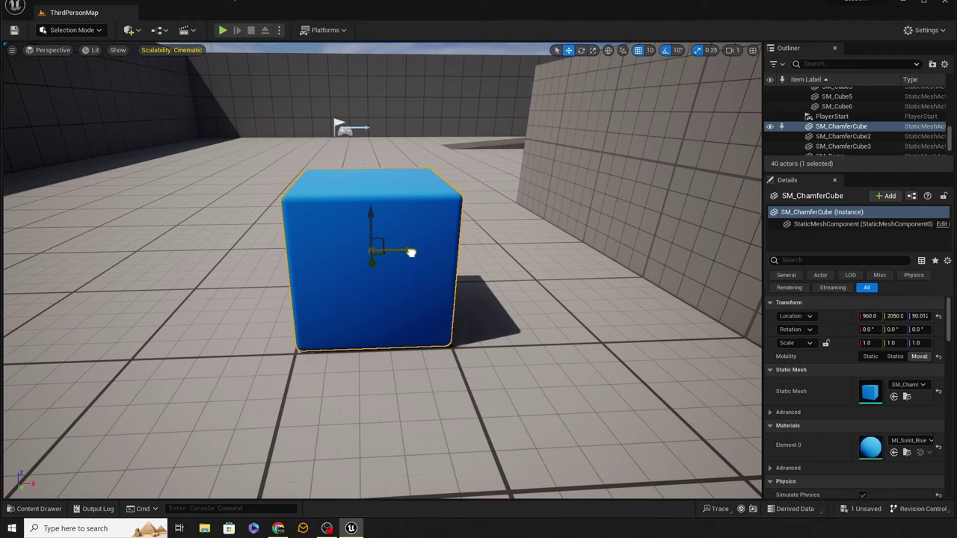
Try moving the blue cube along X with grid snapping off, undo the move and turn grid snapping back on
{"action": "left_click", "coordinate": [639, 50]}
{"action": "left_click_drag", "start_coordinate": [399, 252], "coordinate": [421, 274]}
{"action": "key", "text": "ctrl+z"}
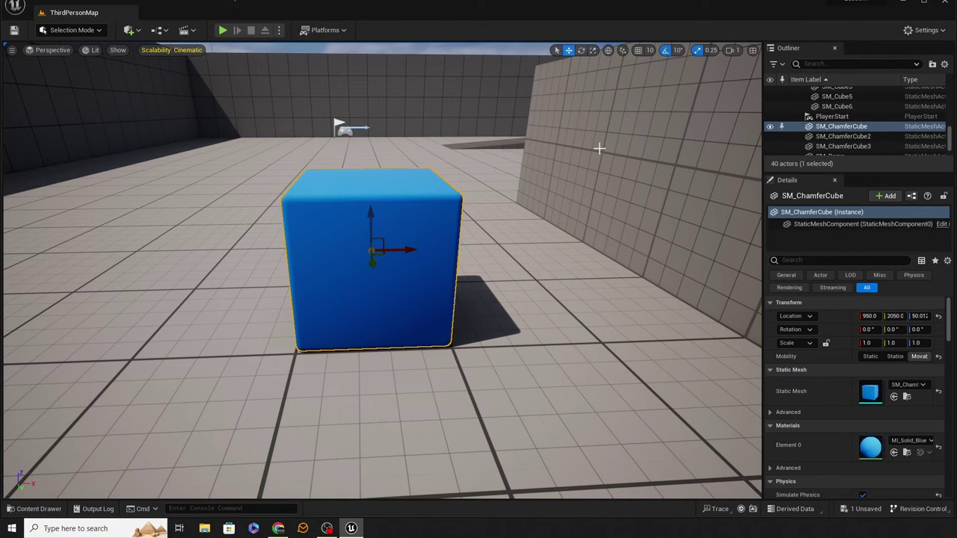
{"action": "left_click", "coordinate": [638, 51]}
Open Paint and sketch a freehand cube in perspective showing its top and two side faces
{"action": "key", "text": "super"}
{"action": "type", "text": "paint"}
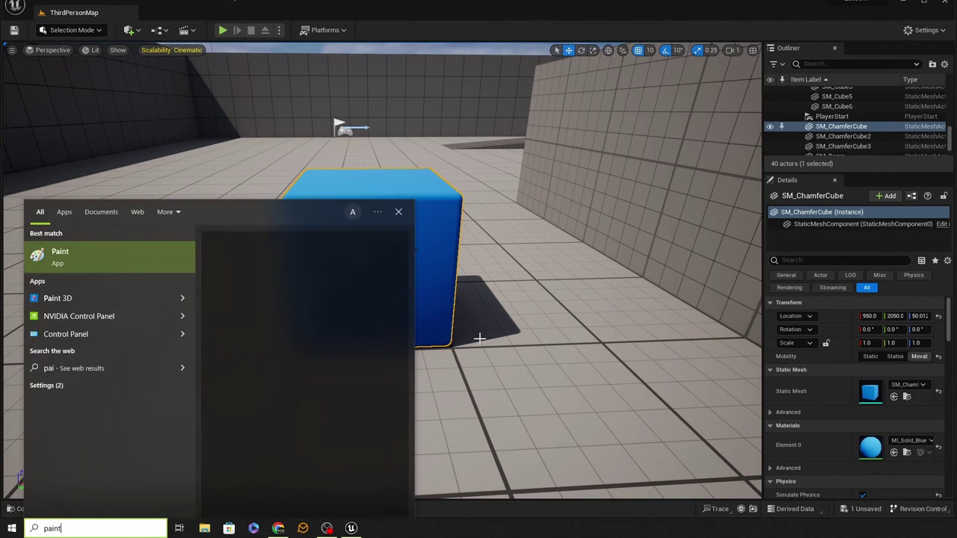
{"action": "key", "text": "Return"}
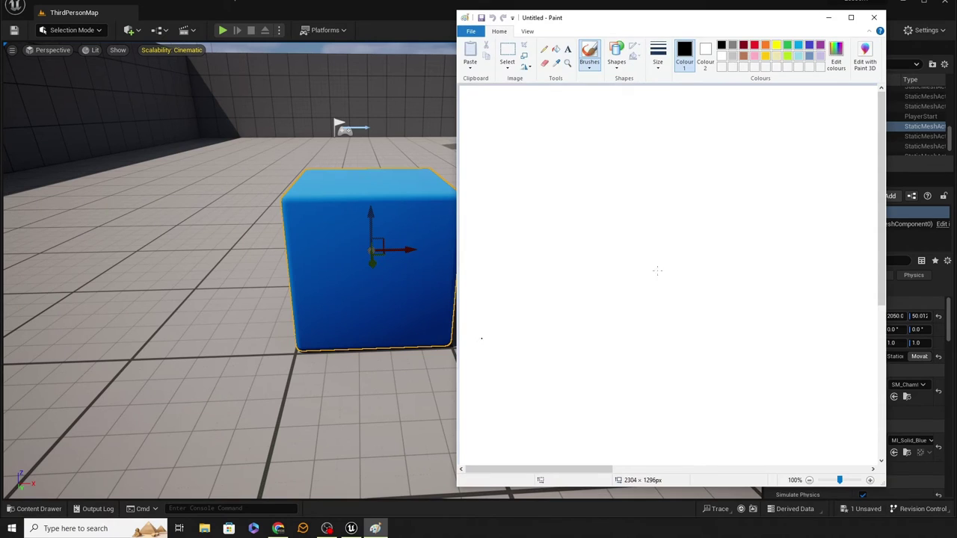
{"action": "mouse_move", "coordinate": [583, 189]}
{"action": "left_mouse_down"}
{"action": "mouse_move", "coordinate": [583, 222]}
{"action": "mouse_move", "coordinate": [671, 256]}
{"action": "mouse_move", "coordinate": [706, 149]}
{"action": "mouse_move", "coordinate": [582, 176]}
{"action": "mouse_move", "coordinate": [530, 112]}
{"action": "mouse_move", "coordinate": [506, 222]}
{"action": "mouse_move", "coordinate": [579, 294]}
{"action": "left_mouse_up"}
{"action": "mouse_move", "coordinate": [704, 140]}
{"action": "left_mouse_down"}
{"action": "mouse_move", "coordinate": [662, 107]}
{"action": "mouse_move", "coordinate": [587, 101]}
{"action": "mouse_move", "coordinate": [531, 113]}
{"action": "left_mouse_up"}
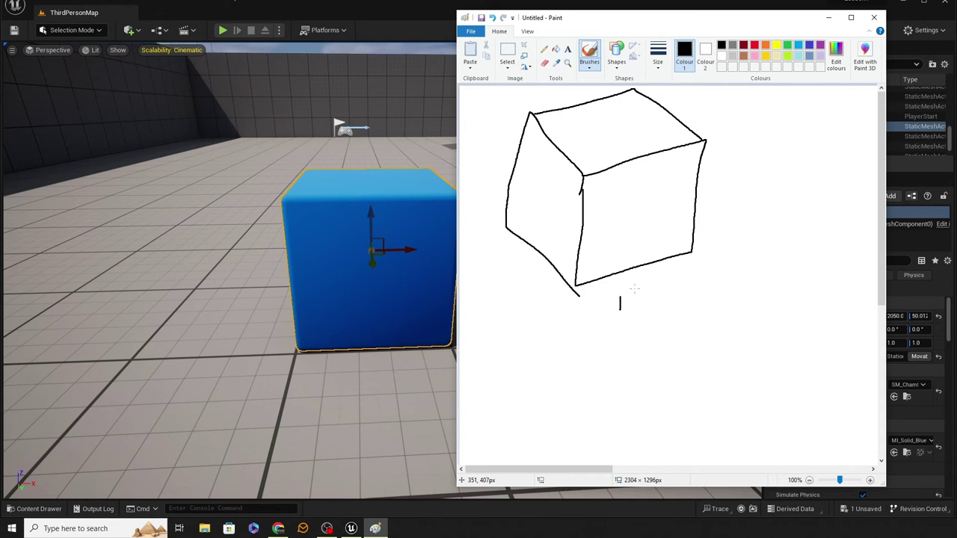
Label both lower edges of the sketched cube 100, write 10 x 10 beneath it and return to the Unreal viewport
{"action": "mouse_move", "coordinate": [634, 290]}
{"action": "left_mouse_down"}
{"action": "mouse_move", "coordinate": [629, 300]}
{"action": "mouse_move", "coordinate": [657, 284]}
{"action": "left_mouse_up"}
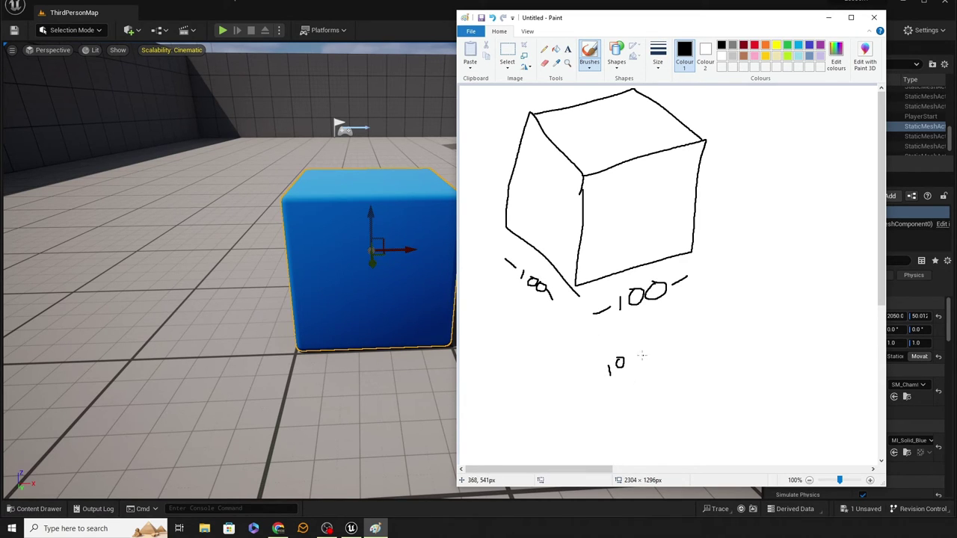
{"action": "left_click_drag", "start_coordinate": [655, 348], "coordinate": [650, 361]}
{"action": "left_click", "coordinate": [829, 18]}
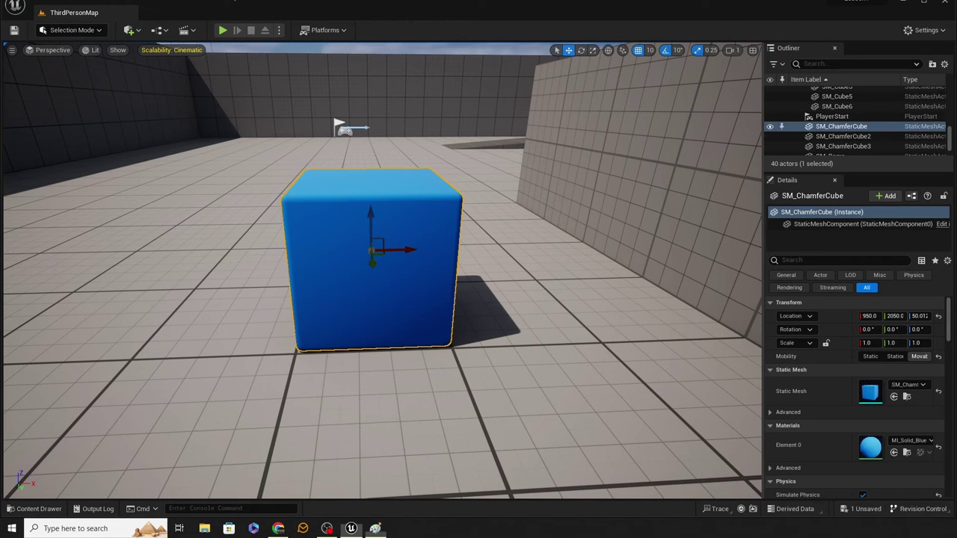
Duplicate the blue cube, move the copy along X to about 1050 with grid snapping off, and inspect the seam between the cubes
{"action": "right_click_drag", "start_coordinate": [442, 249], "coordinate": [420, 231]}
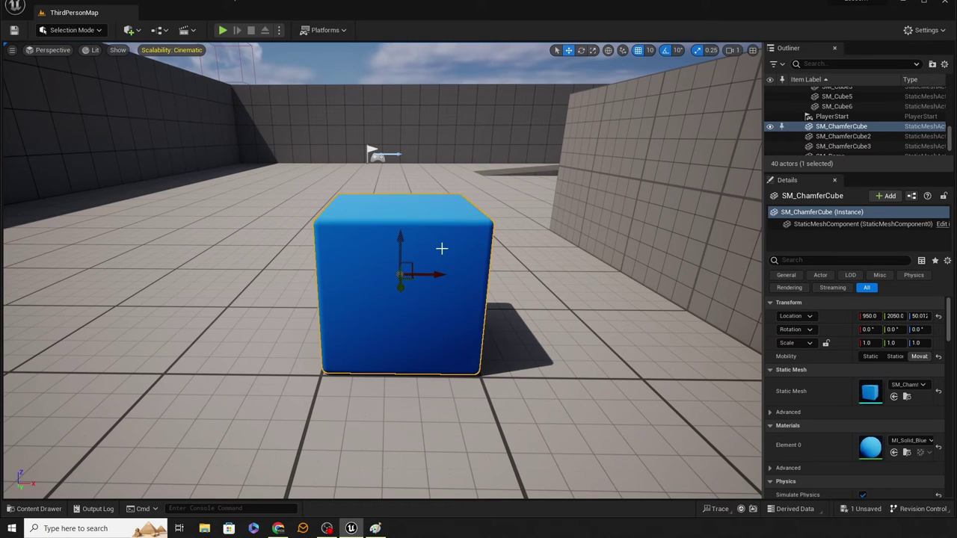
{"action": "key", "text": "ctrl+d"}
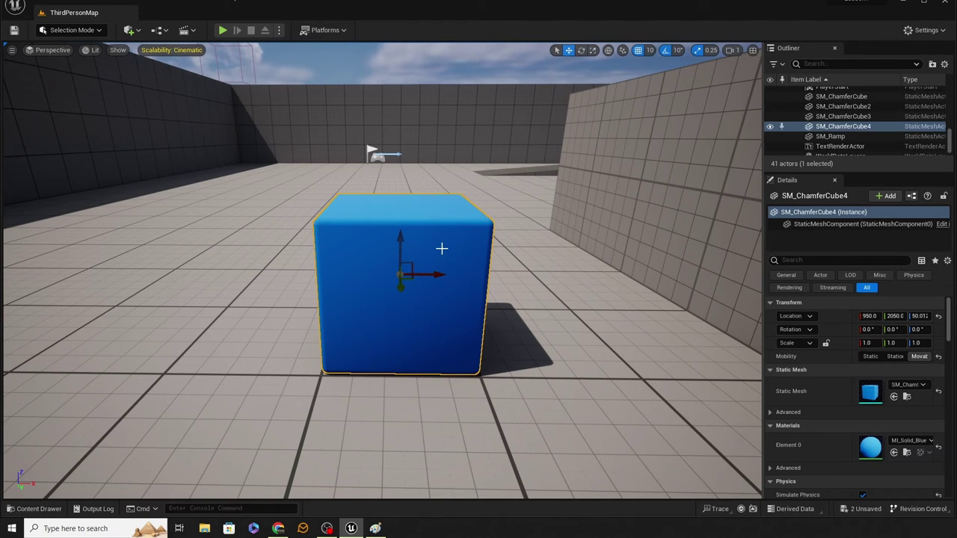
{"action": "left_click_drag", "start_coordinate": [422, 274], "coordinate": [581, 283]}
{"action": "left_click", "coordinate": [638, 50]}
{"action": "mouse_move", "coordinate": [582, 313]}
{"action": "right_mouse_down"}
{"action": "mouse_move", "coordinate": [558, 323]}
{"action": "mouse_move", "coordinate": [472, 294]}
{"action": "mouse_move", "coordinate": [559, 320]}
{"action": "mouse_move", "coordinate": [569, 308]}
{"action": "right_mouse_up"}
{"action": "key", "text": "w"}
{"action": "key", "text": "d"}
{"action": "key", "text": "a"}
{"action": "key", "text": "d"}
{"action": "key", "text": "a"}
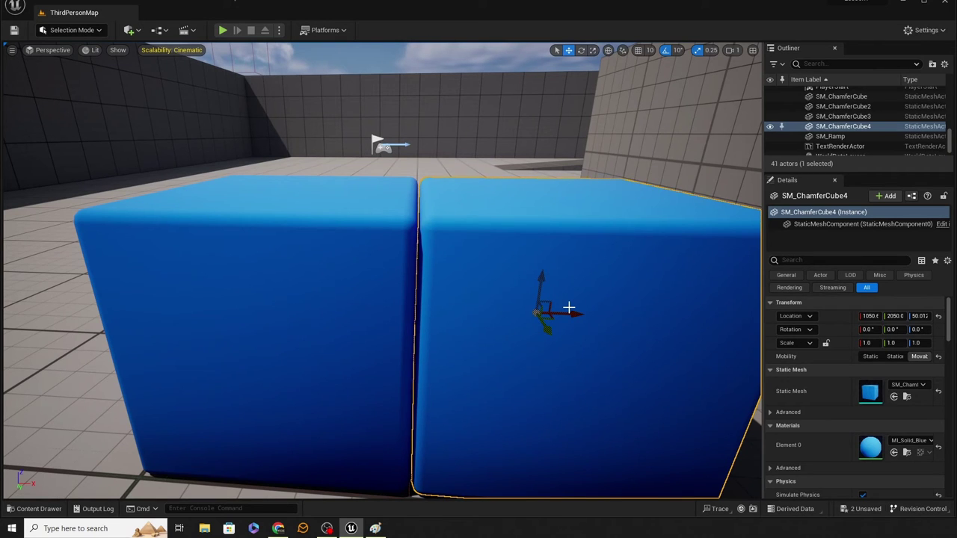
Delete the duplicated blue cube and reselect the original
{"action": "key", "text": "Delete"}
{"action": "right_click_drag", "start_coordinate": [501, 318], "coordinate": [494, 314]}
{"action": "left_click", "coordinate": [357, 268]}
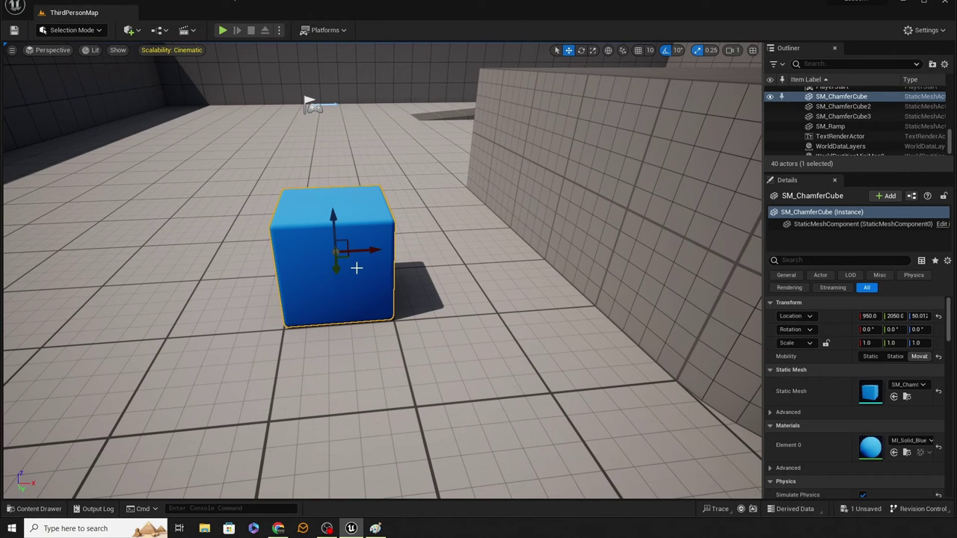
Enable grid snapping with a snap size of 100 and try moving the blue cube along the X axis
{"action": "right_click_drag", "start_coordinate": [481, 255], "coordinate": [477, 247]}
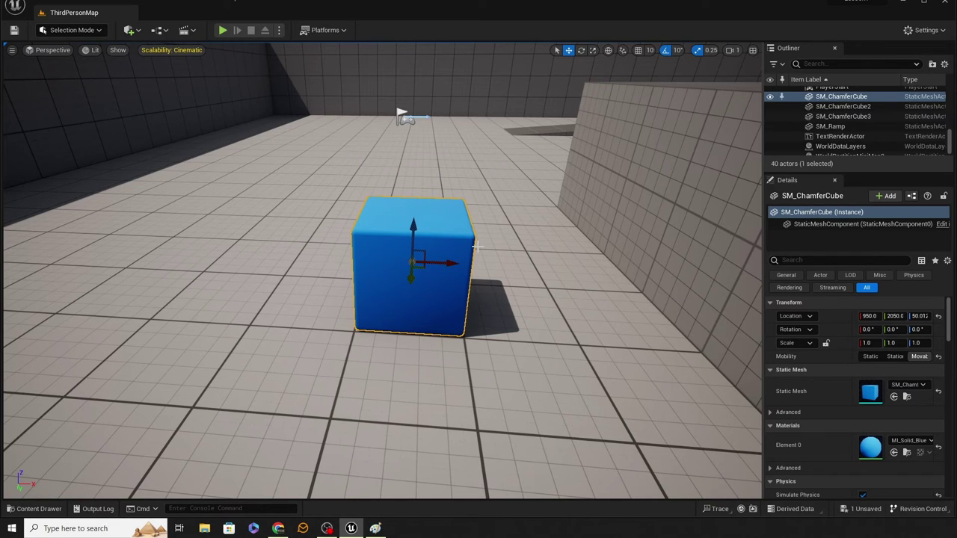
{"action": "left_click", "coordinate": [650, 52]}
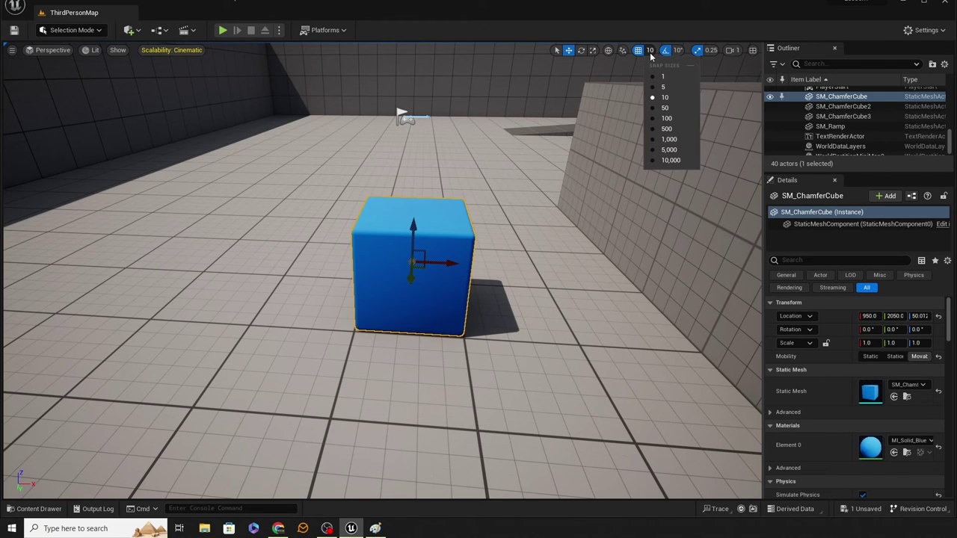
{"action": "left_click", "coordinate": [668, 119]}
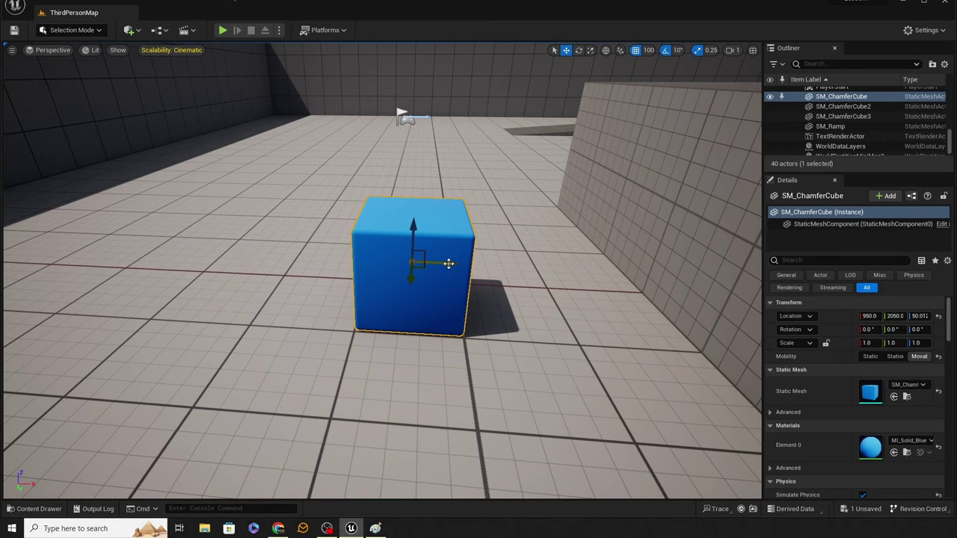
{"action": "left_click_drag", "start_coordinate": [447, 264], "coordinate": [410, 270]}
Switch back to Paint and place the cube sketch beside the blue cube in the viewport
{"action": "left_click_drag", "start_coordinate": [956, 2], "coordinate": [647, 2]}
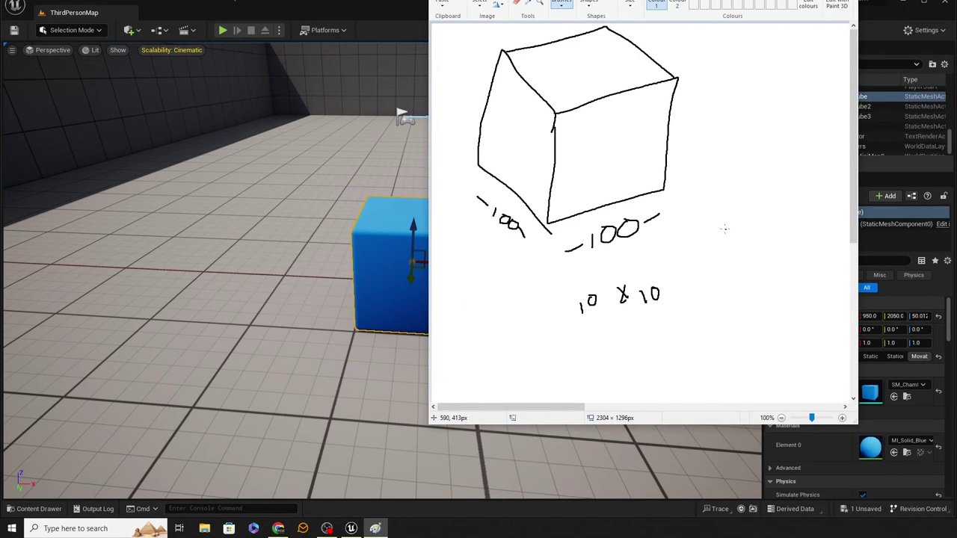
Handwrite the notes 100?, 1 U and 1 cm around the cube sketch and close Paint without saving
{"action": "mouse_move", "coordinate": [724, 228]}
{"action": "left_mouse_down"}
{"action": "mouse_move", "coordinate": [723, 247]}
{"action": "mouse_move", "coordinate": [748, 230]}
{"action": "mouse_move", "coordinate": [786, 231]}
{"action": "mouse_move", "coordinate": [802, 261]}
{"action": "left_mouse_up"}
{"action": "mouse_move", "coordinate": [725, 308]}
{"action": "left_mouse_down"}
{"action": "mouse_move", "coordinate": [722, 329]}
{"action": "mouse_move", "coordinate": [752, 306]}
{"action": "mouse_move", "coordinate": [694, 328]}
{"action": "mouse_move", "coordinate": [714, 332]}
{"action": "mouse_move", "coordinate": [724, 372]}
{"action": "mouse_move", "coordinate": [782, 365]}
{"action": "left_mouse_up"}
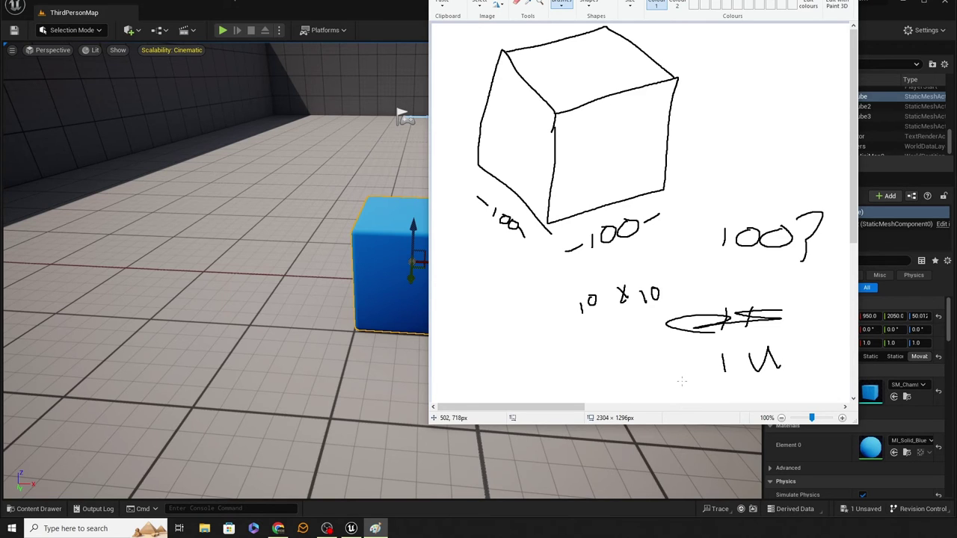
{"action": "mouse_move", "coordinate": [717, 73]}
{"action": "left_mouse_down"}
{"action": "mouse_move", "coordinate": [720, 106]}
{"action": "mouse_move", "coordinate": [762, 110]}
{"action": "left_mouse_up"}
{"action": "key", "text": "alt+F4"}
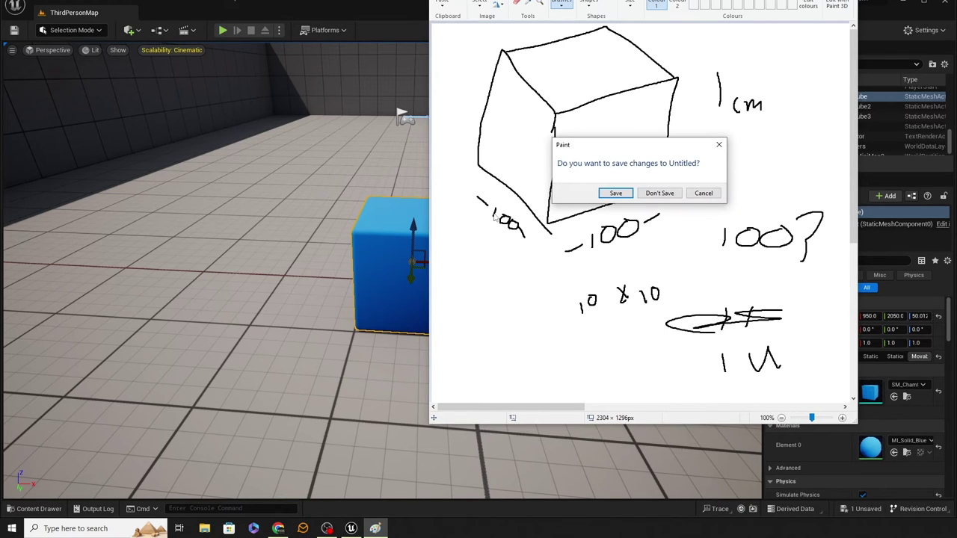
{"action": "left_click", "coordinate": [655, 193]}
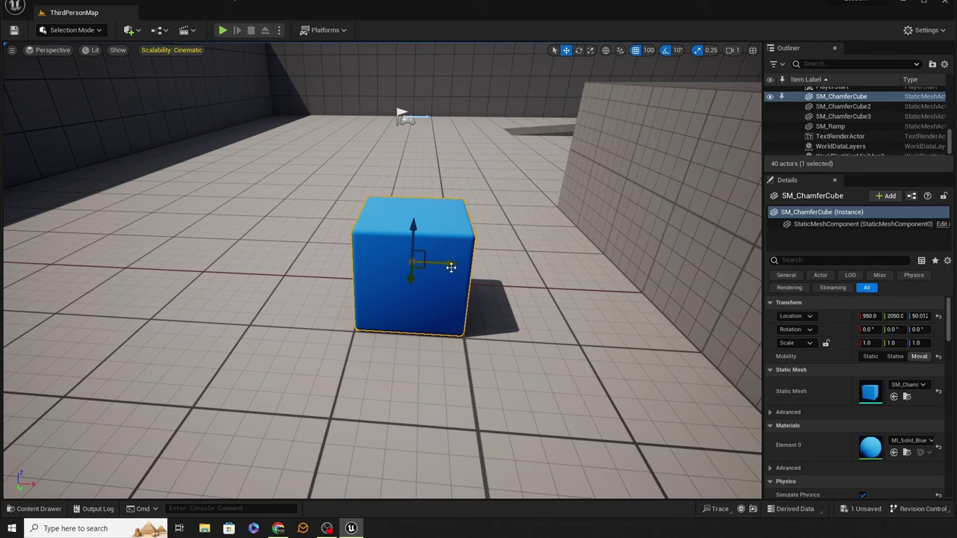
Examine how the blue cubes sit on the floor grid, focusing on the rotated cube SM_ChamferCube3
{"action": "left_click_drag", "start_coordinate": [445, 265], "coordinate": [405, 271]}
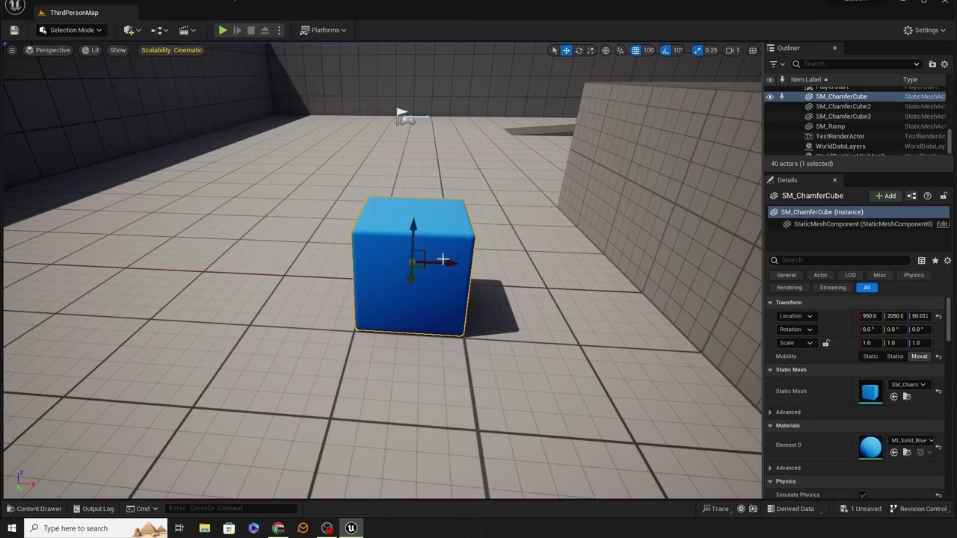
{"action": "mouse_move", "coordinate": [443, 259]}
{"action": "right_mouse_down"}
{"action": "mouse_move", "coordinate": [407, 275]}
{"action": "mouse_move", "coordinate": [673, 262]}
{"action": "mouse_move", "coordinate": [316, 248]}
{"action": "mouse_move", "coordinate": [538, 258]}
{"action": "mouse_move", "coordinate": [471, 273]}
{"action": "mouse_move", "coordinate": [467, 287]}
{"action": "mouse_move", "coordinate": [536, 307]}
{"action": "mouse_move", "coordinate": [546, 277]}
{"action": "mouse_move", "coordinate": [389, 300]}
{"action": "mouse_move", "coordinate": [464, 258]}
{"action": "mouse_move", "coordinate": [431, 253]}
{"action": "mouse_move", "coordinate": [431, 231]}
{"action": "mouse_move", "coordinate": [431, 253]}
{"action": "right_mouse_up"}
{"action": "key", "text": "w"}
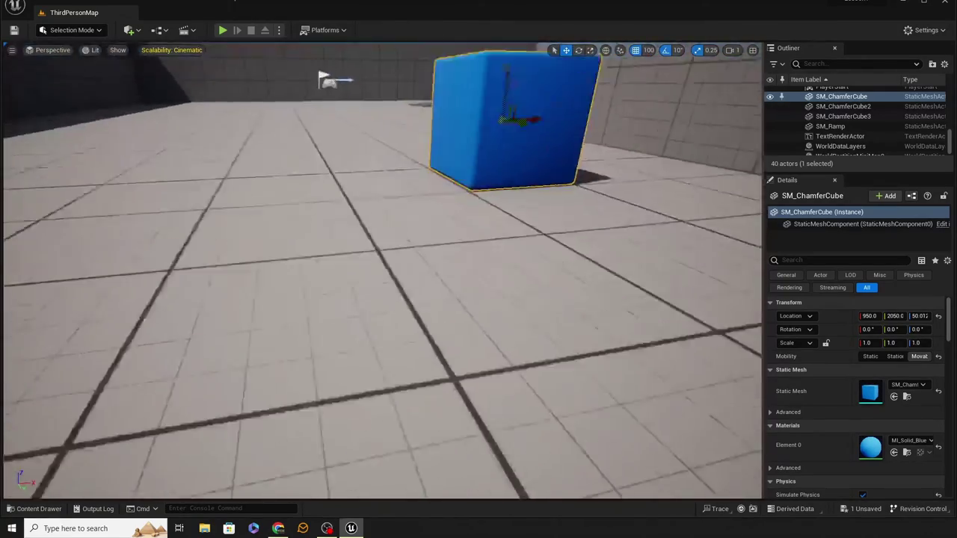
{"action": "right_click_drag", "start_coordinate": [432, 254], "coordinate": [404, 239]}
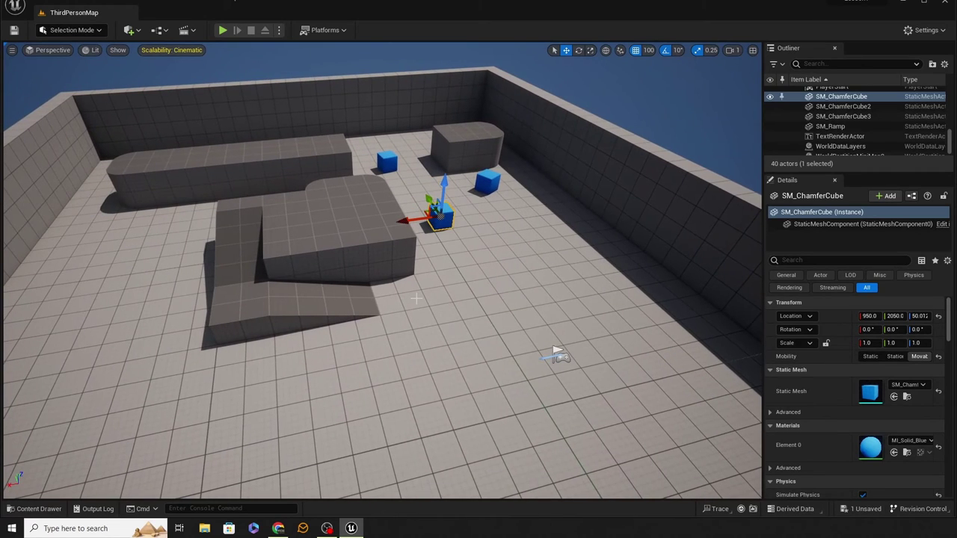
{"action": "left_click", "coordinate": [489, 183]}
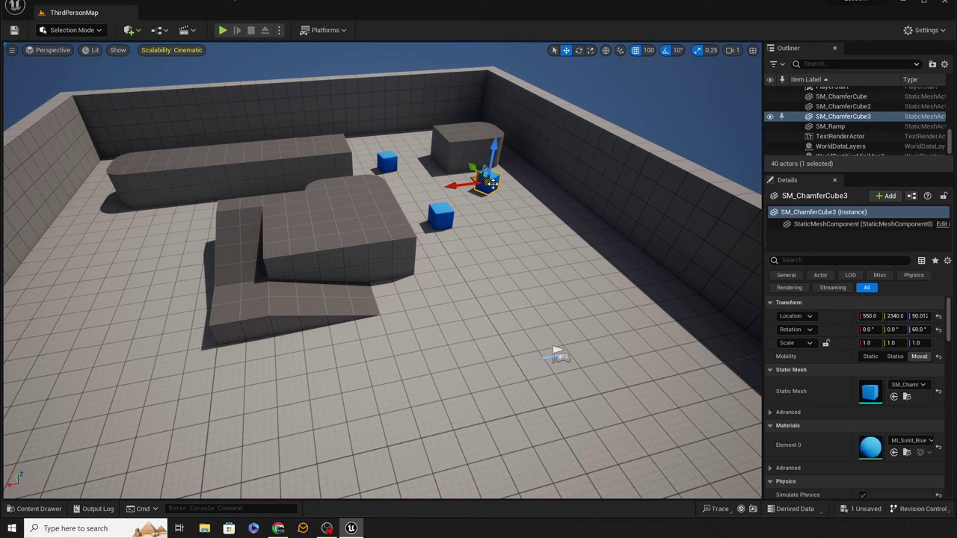
{"action": "key", "text": "f"}
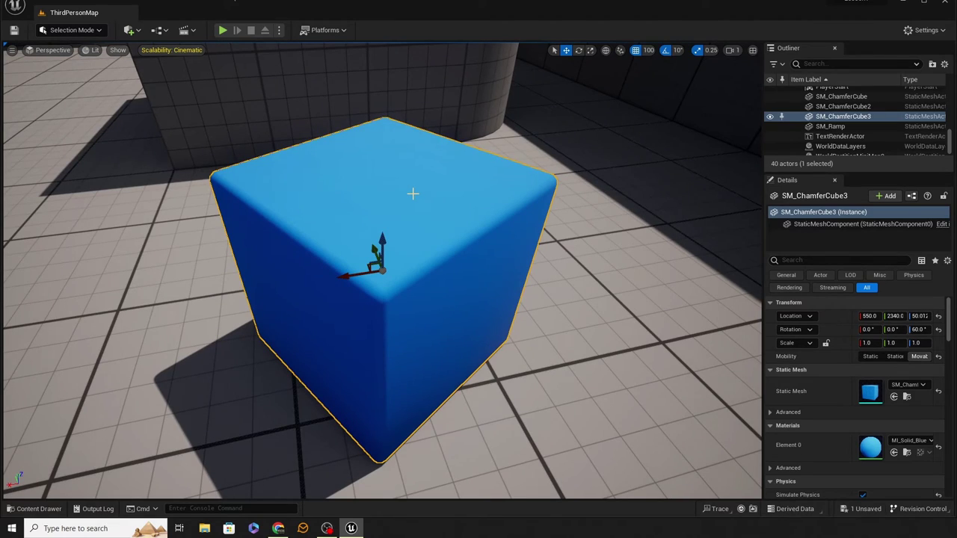
{"action": "left_click_drag", "start_coordinate": [478, 271], "coordinate": [666, 239], "text": "alt"}
{"action": "mouse_move", "coordinate": [340, 273]}
{"action": "left_mouse_down", "text": "alt"}
{"action": "mouse_move", "coordinate": [340, 224]}
{"action": "mouse_move", "coordinate": [341, 314]}
{"action": "mouse_move", "coordinate": [341, 225]}
{"action": "mouse_move", "coordinate": [344, 276]}
{"action": "mouse_move", "coordinate": [329, 265]}
{"action": "left_mouse_up", "text": "alt"}
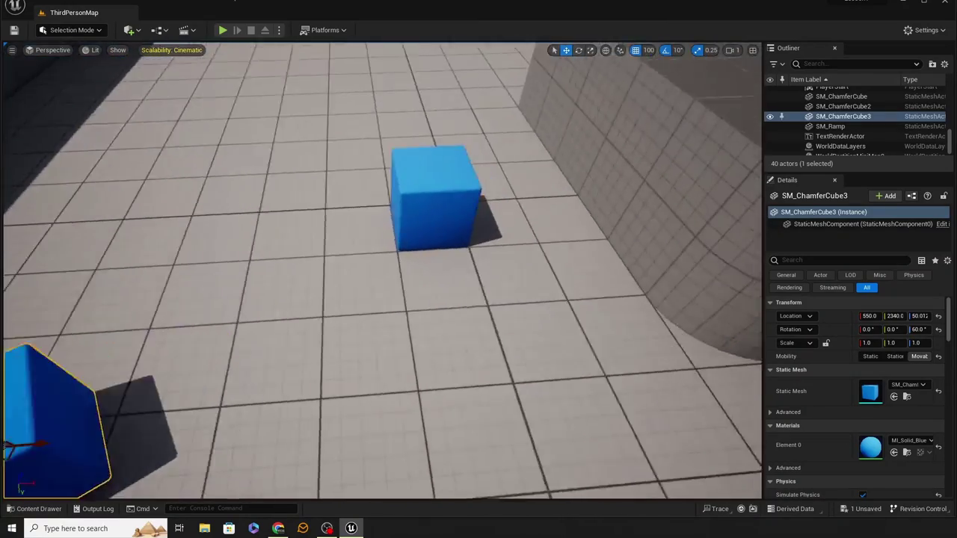
Duplicate SM_ChamferCube and place the copy flush beside it at X 850
{"action": "left_click", "coordinate": [460, 234]}
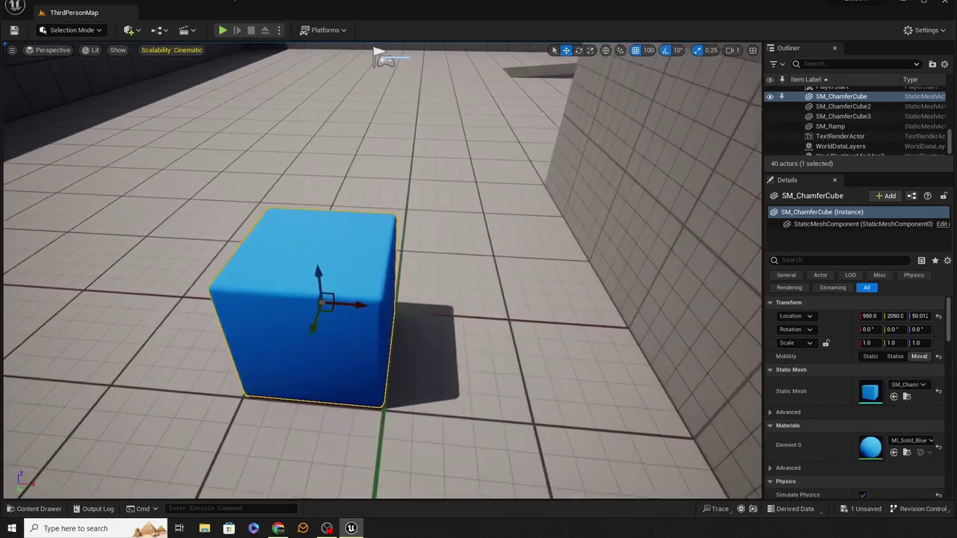
{"action": "right_click_drag", "start_coordinate": [515, 343], "coordinate": [531, 307]}
{"action": "key", "text": "ctrl+d"}
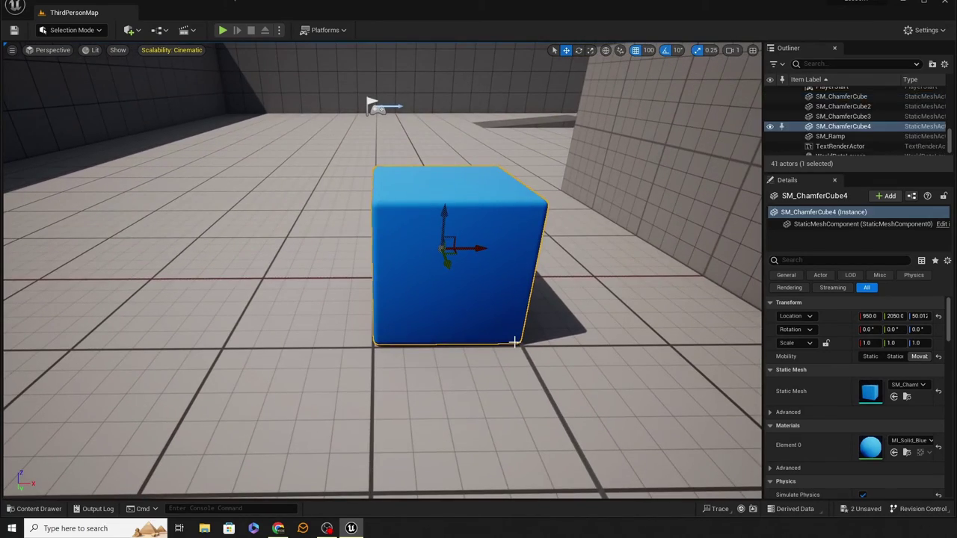
{"action": "left_click_drag", "start_coordinate": [476, 249], "coordinate": [358, 254]}
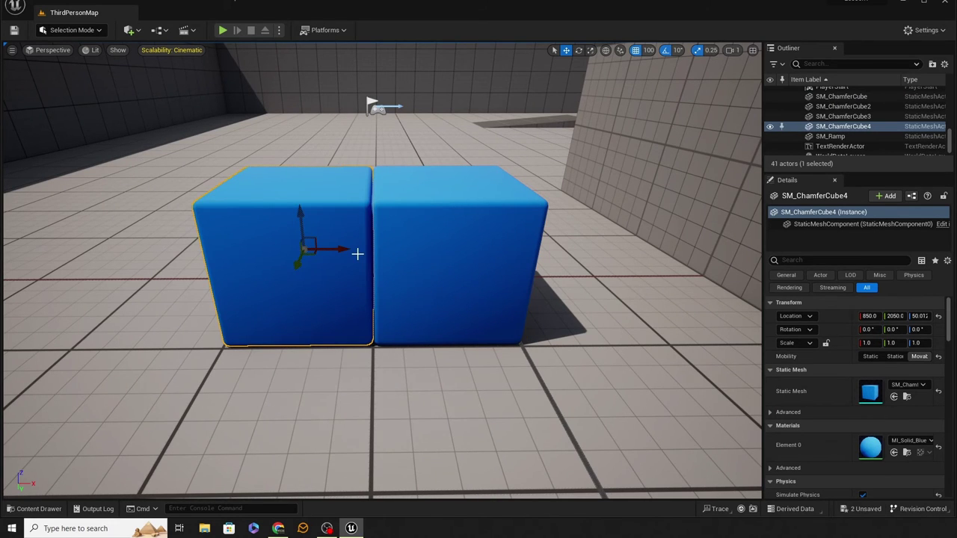
Extend the row of cubes with two more copies, placed at X 750 and X 650
{"action": "key", "text": "a"}
{"action": "right_click_drag", "start_coordinate": [358, 254], "coordinate": [329, 263]}
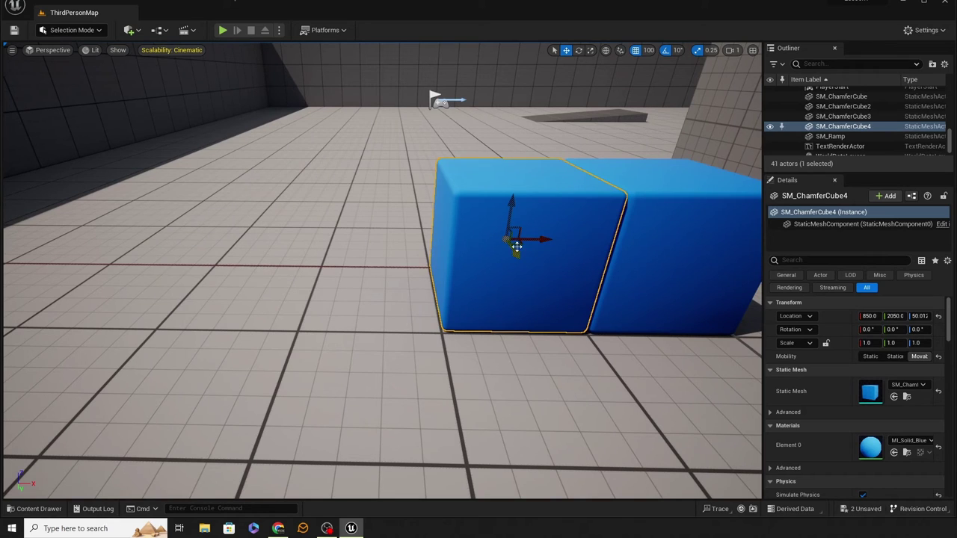
{"action": "left_click_drag", "start_coordinate": [492, 244], "coordinate": [437, 246], "text": "alt"}
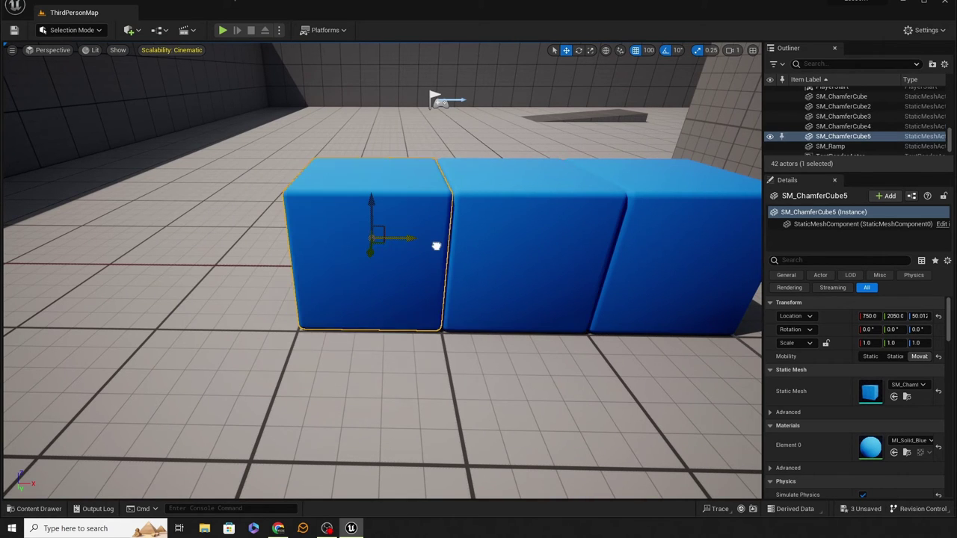
{"action": "right_click_drag", "start_coordinate": [446, 273], "coordinate": [479, 278]}
{"action": "key", "text": "a"}
{"action": "left_click_drag", "start_coordinate": [548, 234], "coordinate": [463, 240], "text": "alt"}
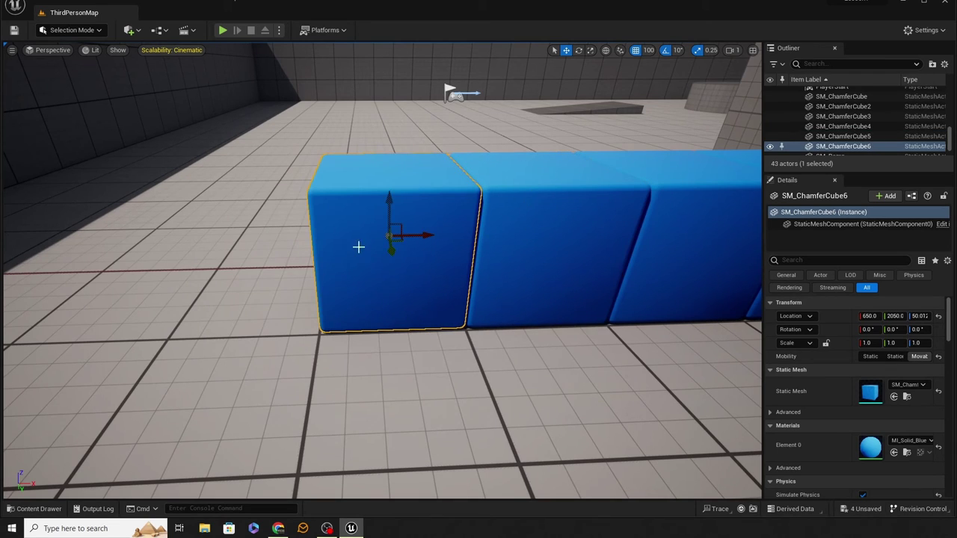
Set the position snap size to 10 and add a fifth cube flush against the end of the row
{"action": "left_click", "coordinate": [651, 53]}
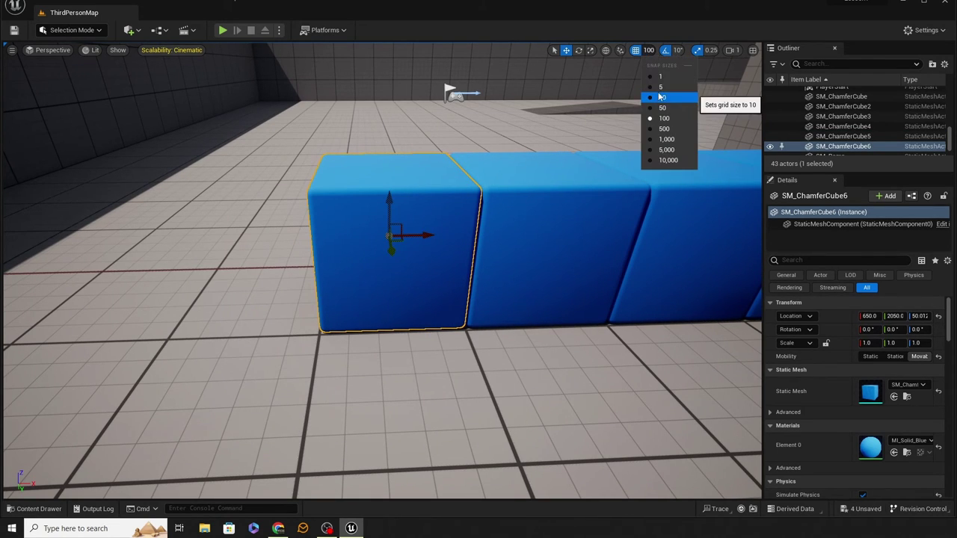
{"action": "left_click", "coordinate": [660, 98]}
{"action": "left_click_drag", "start_coordinate": [428, 234], "coordinate": [286, 241], "text": "alt"}
Stack a copy of the row's middle cube directly on top of it, at a Z location of about 150
{"action": "left_click", "coordinate": [534, 252]}
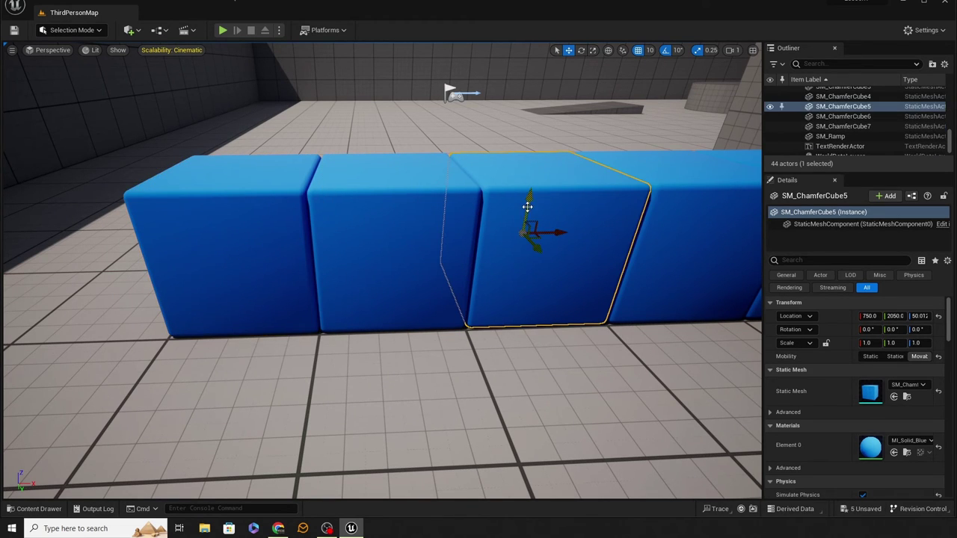
{"action": "left_click_drag", "start_coordinate": [527, 206], "coordinate": [548, 49], "text": "alt"}
{"action": "key", "text": "s"}
{"action": "mouse_move", "coordinate": [573, 231]}
{"action": "right_mouse_down"}
{"action": "mouse_move", "coordinate": [573, 194]}
{"action": "mouse_move", "coordinate": [602, 210]}
{"action": "mouse_move", "coordinate": [599, 225]}
{"action": "mouse_move", "coordinate": [573, 230]}
{"action": "mouse_move", "coordinate": [584, 235]}
{"action": "right_mouse_up"}
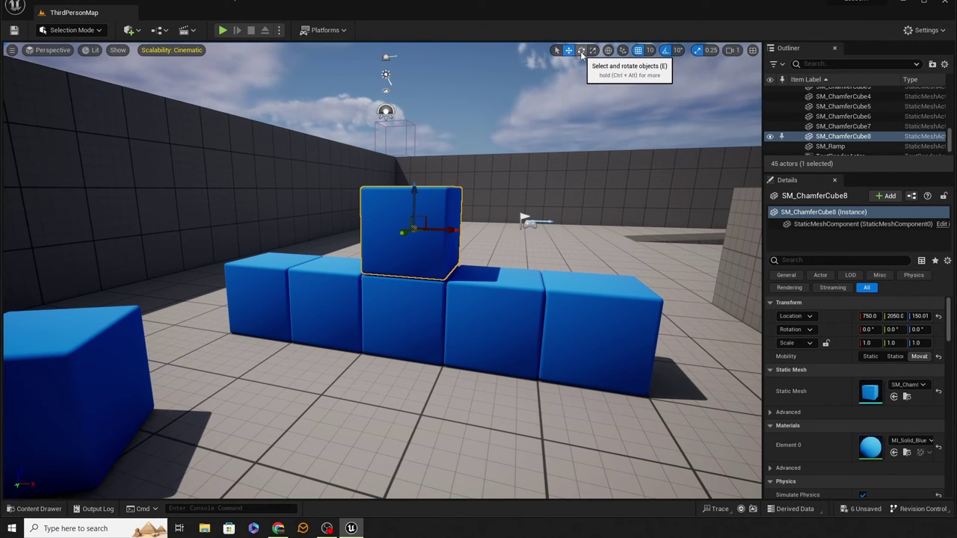
Try rotating the stacked cube, switching between the Move and Rotate tools
{"action": "right_click_drag", "start_coordinate": [574, 180], "coordinate": [599, 225]}
{"action": "key", "text": "e"}
{"action": "key", "text": "e"}
{"action": "key", "text": "w"}
{"action": "left_click_drag", "start_coordinate": [505, 232], "coordinate": [534, 218]}
{"action": "right_click_drag", "start_coordinate": [533, 195], "coordinate": [438, 209]}
{"action": "left_click_drag", "start_coordinate": [363, 233], "coordinate": [388, 200]}
{"action": "right_click_drag", "start_coordinate": [388, 201], "coordinate": [479, 209]}
{"action": "scroll", "coordinate": [359, 367], "scroll_direction": "up", "scroll_amount": 3}
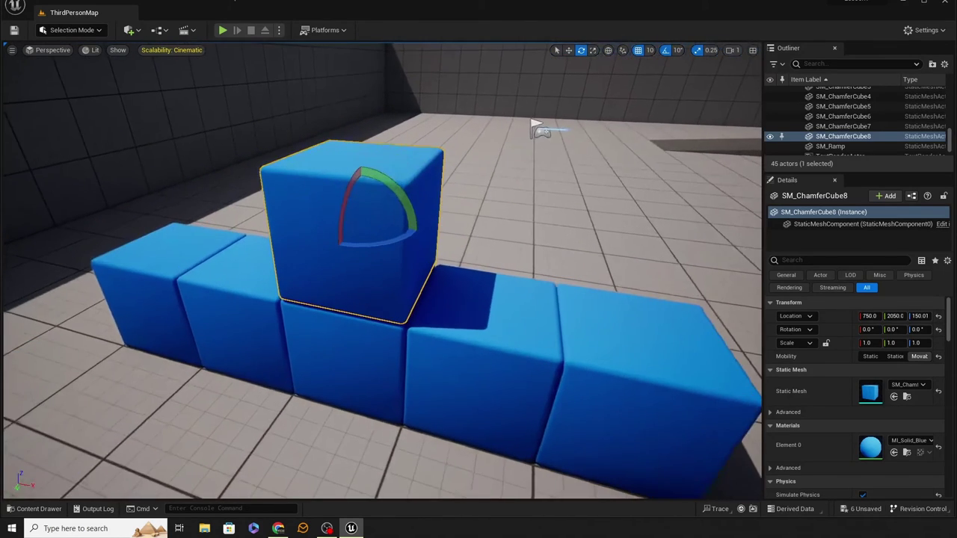
{"action": "key", "text": "w"}
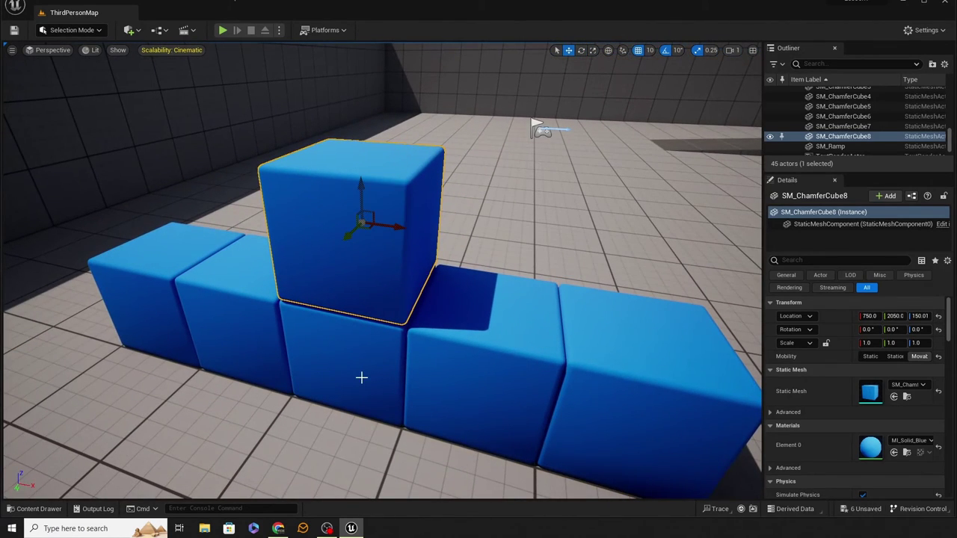
{"action": "key", "text": "e"}
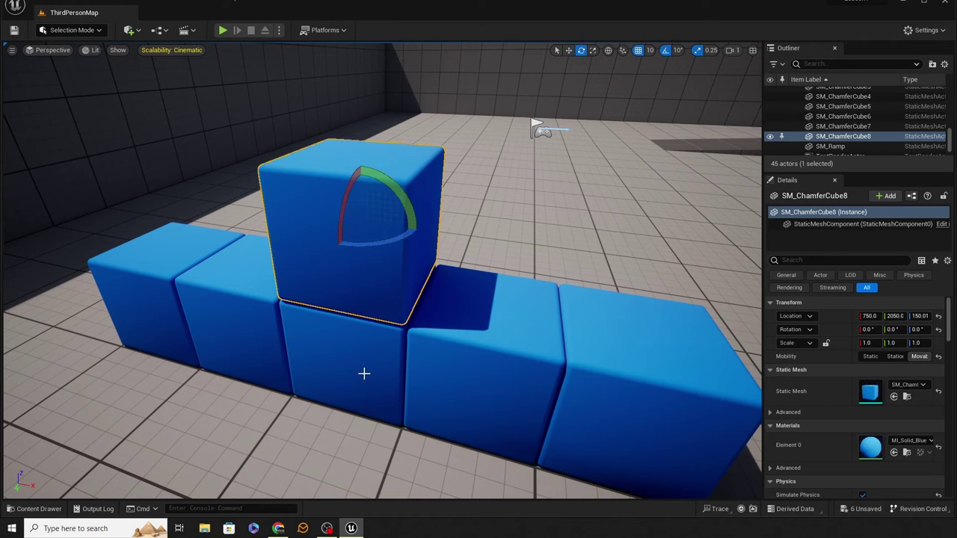
Try the Scale tool on the stacked cube
{"action": "left_click", "coordinate": [593, 50]}
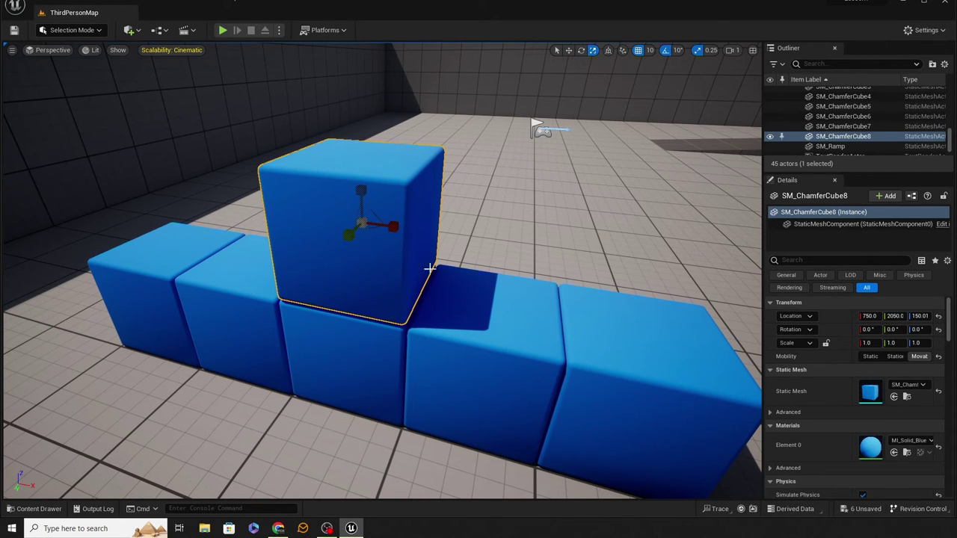
{"action": "right_click_drag", "start_coordinate": [391, 228], "coordinate": [433, 228]}
{"action": "key", "text": "w"}
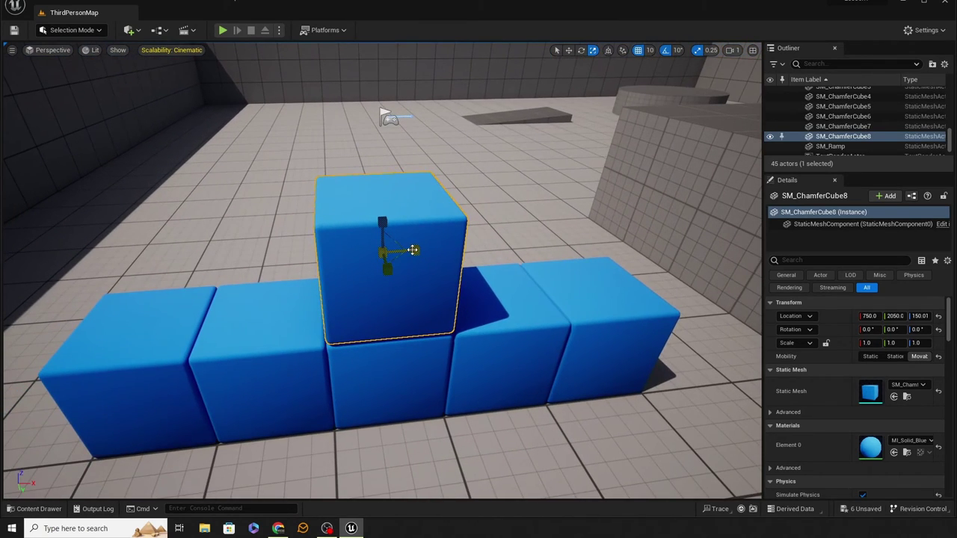
{"action": "left_click_drag", "start_coordinate": [400, 254], "coordinate": [384, 220]}
{"action": "mouse_move", "coordinate": [397, 260]}
{"action": "left_mouse_down"}
{"action": "mouse_move", "coordinate": [486, 299]}
{"action": "mouse_move", "coordinate": [398, 260]}
{"action": "mouse_move", "coordinate": [441, 224]}
{"action": "mouse_move", "coordinate": [394, 238]}
{"action": "mouse_move", "coordinate": [396, 252]}
{"action": "mouse_move", "coordinate": [448, 247]}
{"action": "mouse_move", "coordinate": [382, 252]}
{"action": "left_mouse_up"}
Cycle through the Move, Rotate and Scale tools with the stacked cube selected
{"action": "right_click_drag", "start_coordinate": [388, 258], "coordinate": [314, 195]}
{"action": "right_click_drag", "start_coordinate": [426, 159], "coordinate": [453, 155]}
{"action": "key", "text": "w"}
{"action": "key", "text": "e"}
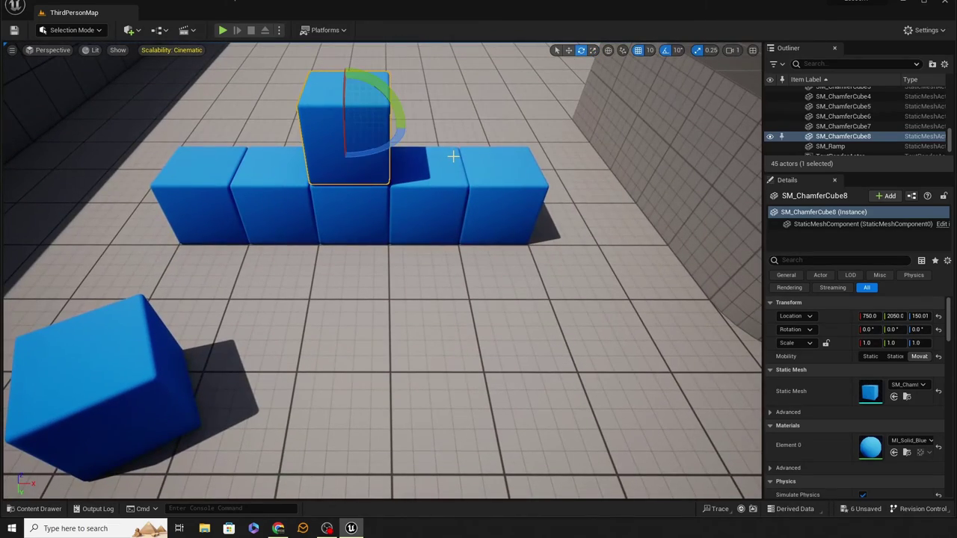
{"action": "key", "text": "r"}
{"action": "mouse_move", "coordinate": [487, 219]}
{"action": "right_mouse_down"}
{"action": "mouse_move", "coordinate": [486, 150]}
{"action": "mouse_move", "coordinate": [445, 172]}
{"action": "mouse_move", "coordinate": [449, 153]}
{"action": "mouse_move", "coordinate": [568, 161]}
{"action": "mouse_move", "coordinate": [538, 153]}
{"action": "mouse_move", "coordinate": [449, 169]}
{"action": "mouse_move", "coordinate": [486, 218]}
{"action": "right_mouse_up"}
{"action": "key", "text": "f"}
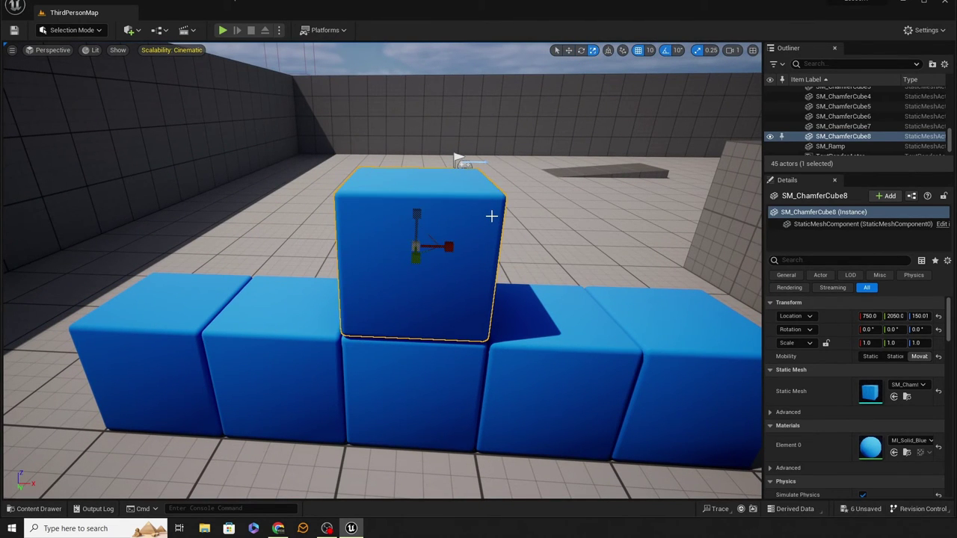
Rotate the stacked cube to -40° about Z and reposition it on the row at X 830, Y 2030
{"action": "right_click_drag", "start_coordinate": [487, 217], "coordinate": [539, 201]}
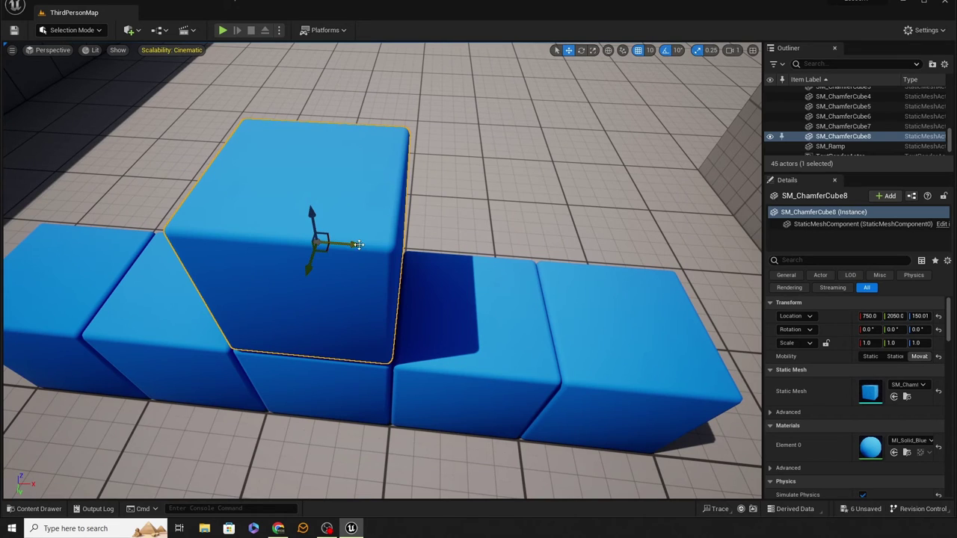
{"action": "left_click_drag", "start_coordinate": [358, 245], "coordinate": [460, 298]}
{"action": "key", "text": "e"}
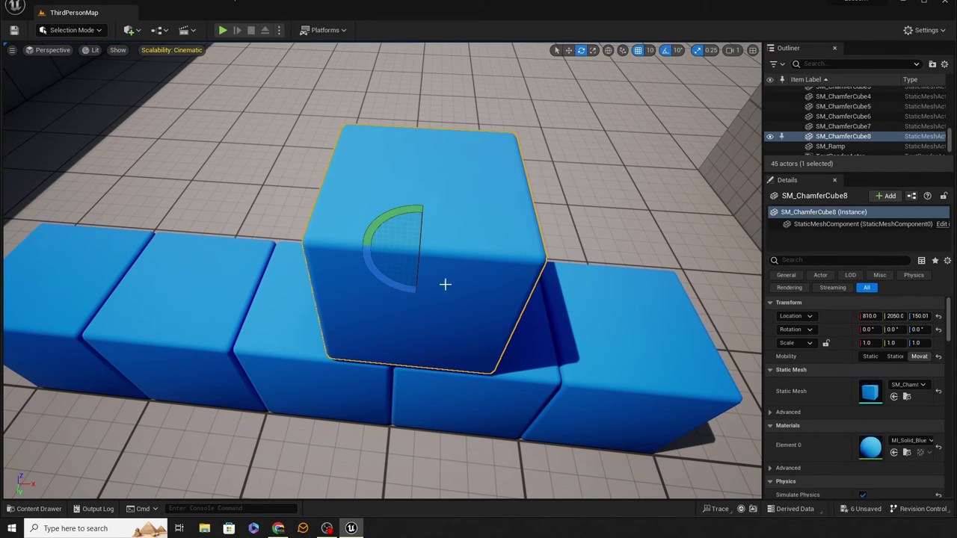
{"action": "left_click_drag", "start_coordinate": [374, 267], "coordinate": [400, 287]}
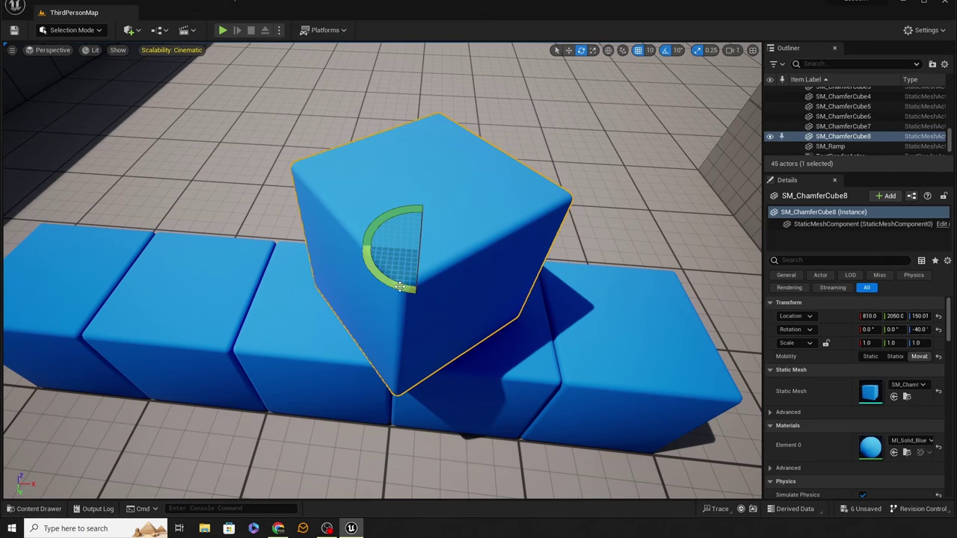
{"action": "key", "text": "w"}
{"action": "left_click_drag", "start_coordinate": [422, 250], "coordinate": [457, 239]}
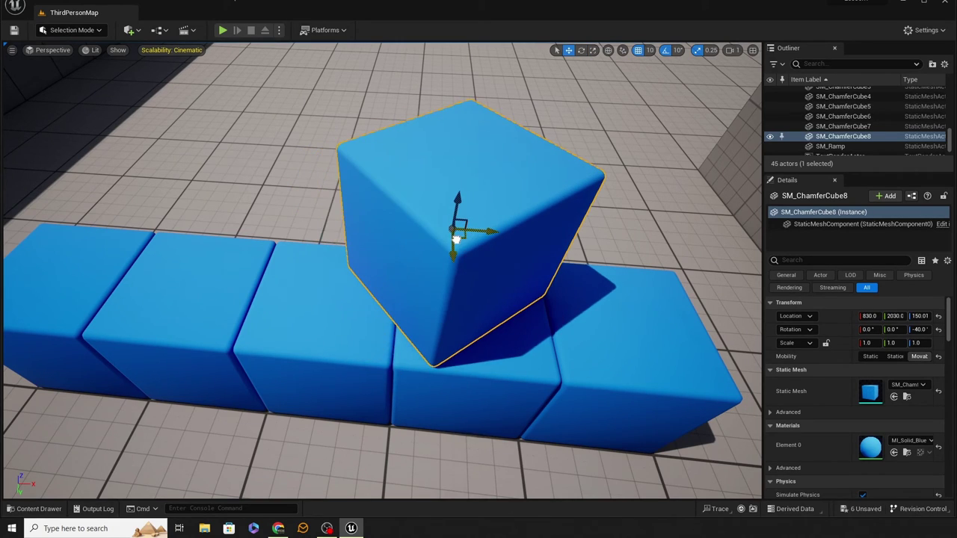
Switch the transform gizmo to local space and move the rotated cube off the row to about X 841, Y 1903, Z 80
{"action": "key", "text": "a"}
{"action": "right_click_drag", "start_coordinate": [443, 304], "coordinate": [399, 278]}
{"action": "key", "text": "d"}
{"action": "key", "text": "w"}
{"action": "key", "text": "s"}
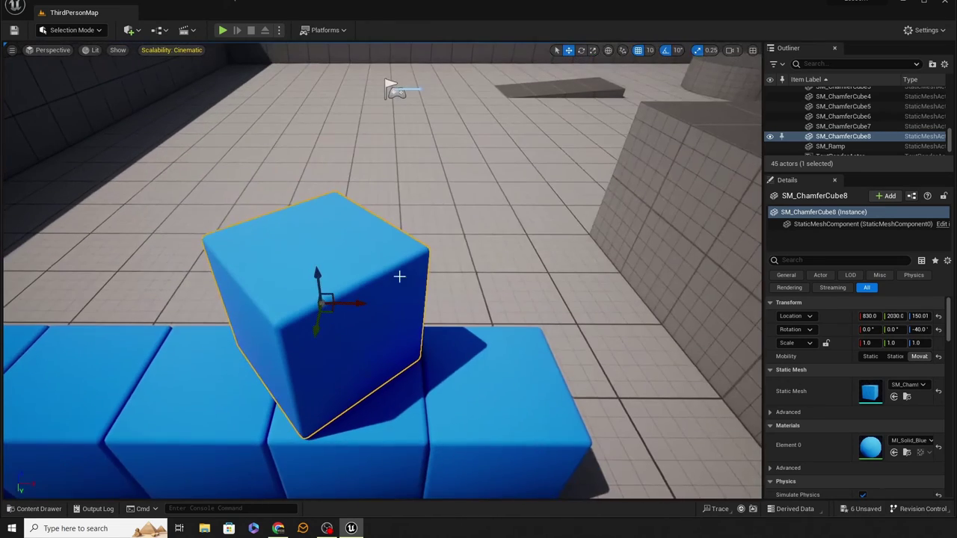
{"action": "key", "text": "a"}
{"action": "right_click_drag", "start_coordinate": [343, 310], "coordinate": [411, 270]}
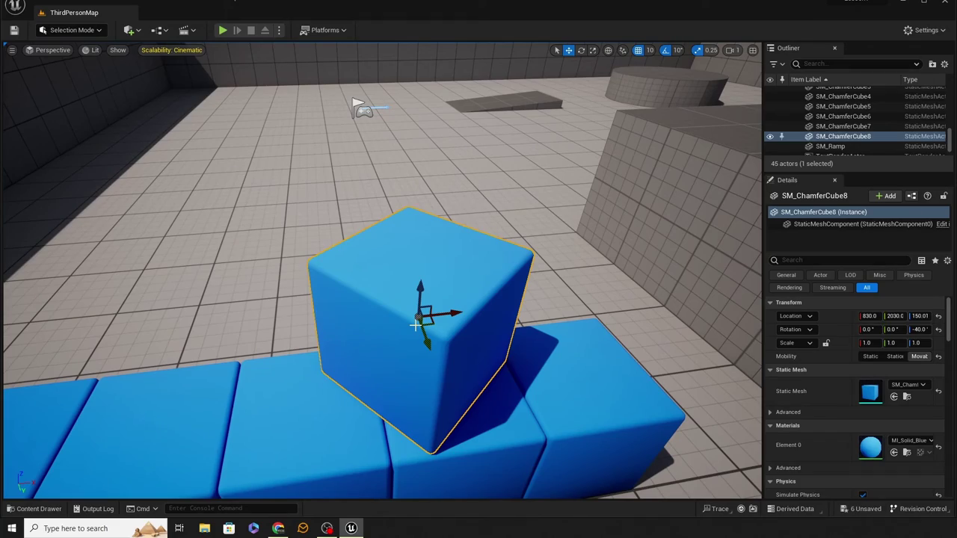
{"action": "left_click_drag", "start_coordinate": [416, 325], "coordinate": [370, 329], "text": "alt"}
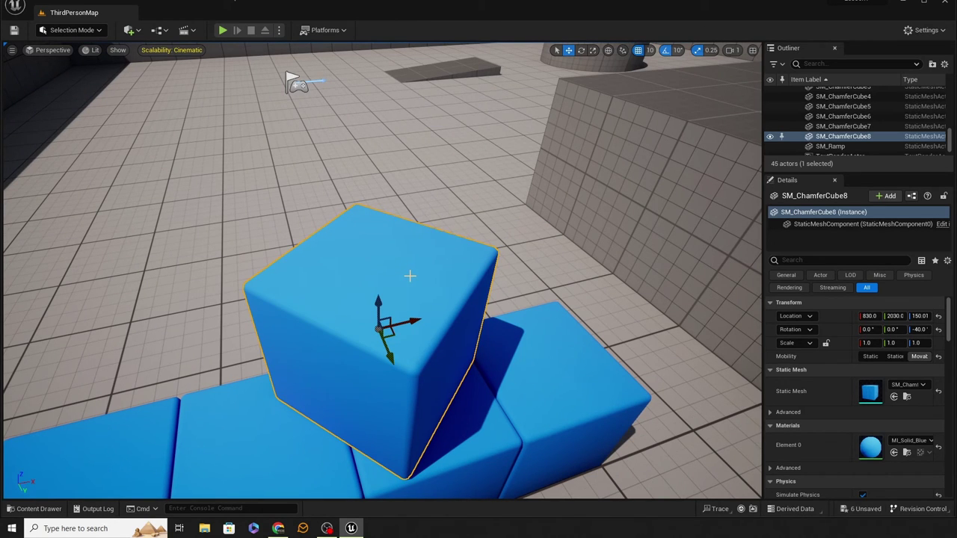
{"action": "left_click", "coordinate": [609, 52]}
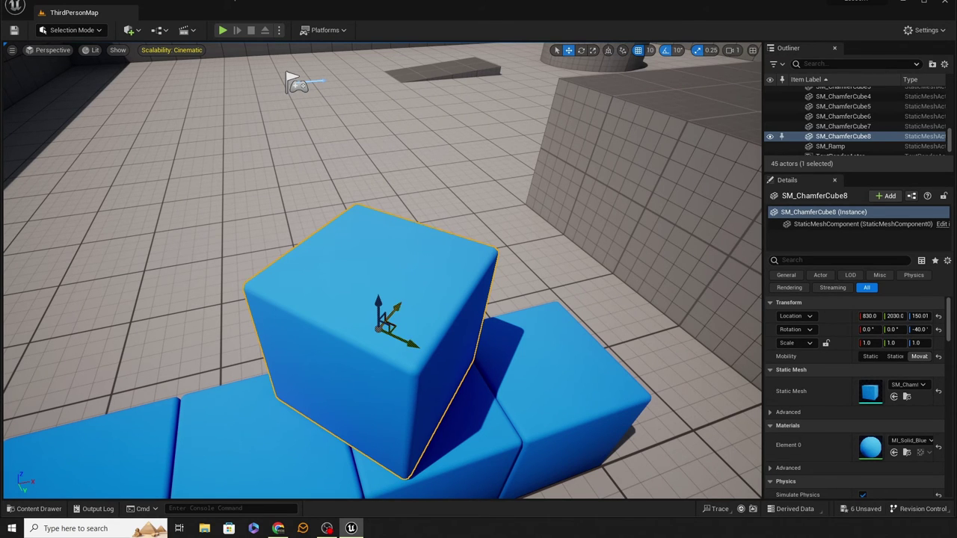
{"action": "left_click_drag", "start_coordinate": [384, 321], "coordinate": [404, 230]}
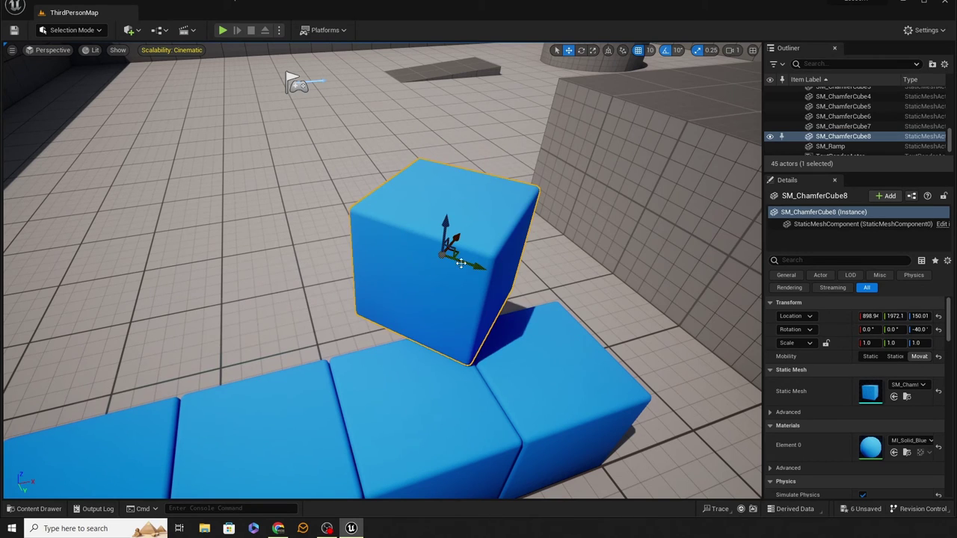
{"action": "left_click_drag", "start_coordinate": [461, 263], "coordinate": [357, 276]}
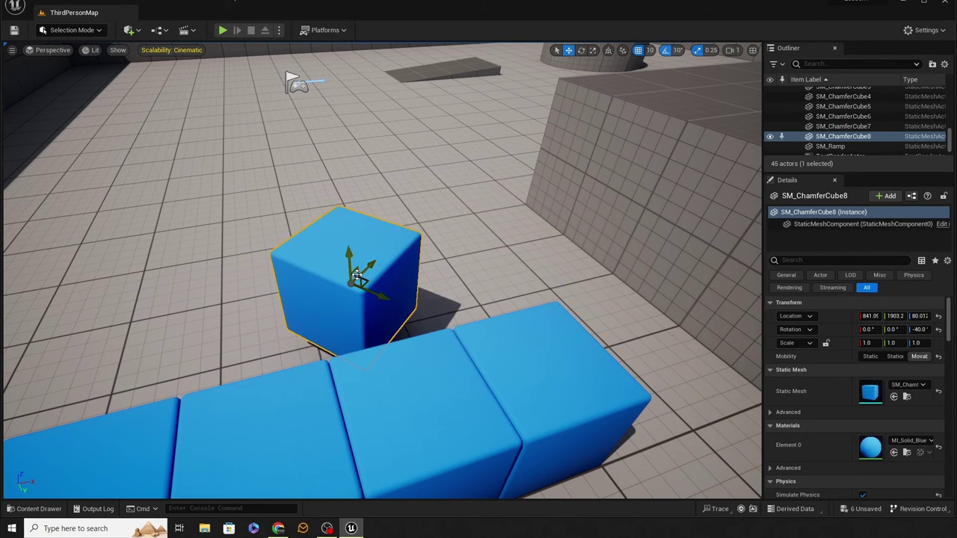
Undo the rotated cube's moves off the row of cubes
{"action": "key", "text": "ctrl+z"}
{"action": "left_click_drag", "start_coordinate": [554, 281], "coordinate": [501, 256]}
{"action": "key", "text": "ctrl+z"}
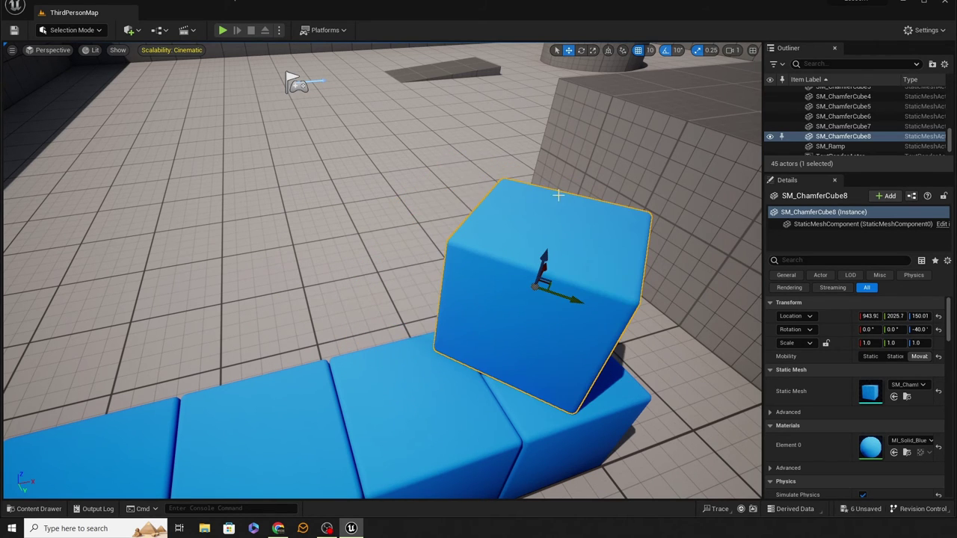
Compare world and local transform space on the rotated cube with the Move, Rotate and Scale tools
{"action": "left_click", "coordinate": [610, 52]}
{"action": "left_click", "coordinate": [610, 52]}
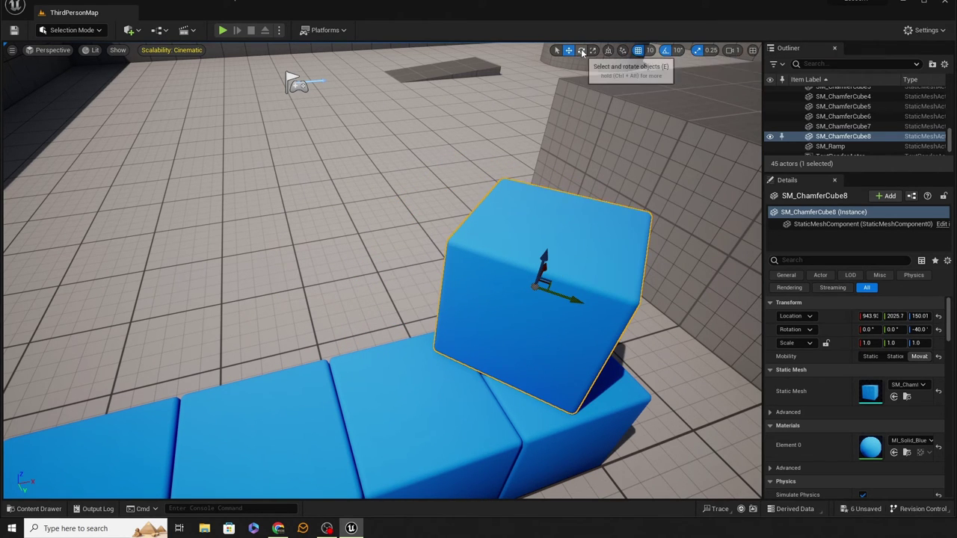
{"action": "left_click", "coordinate": [582, 51]}
{"action": "left_click", "coordinate": [609, 51]}
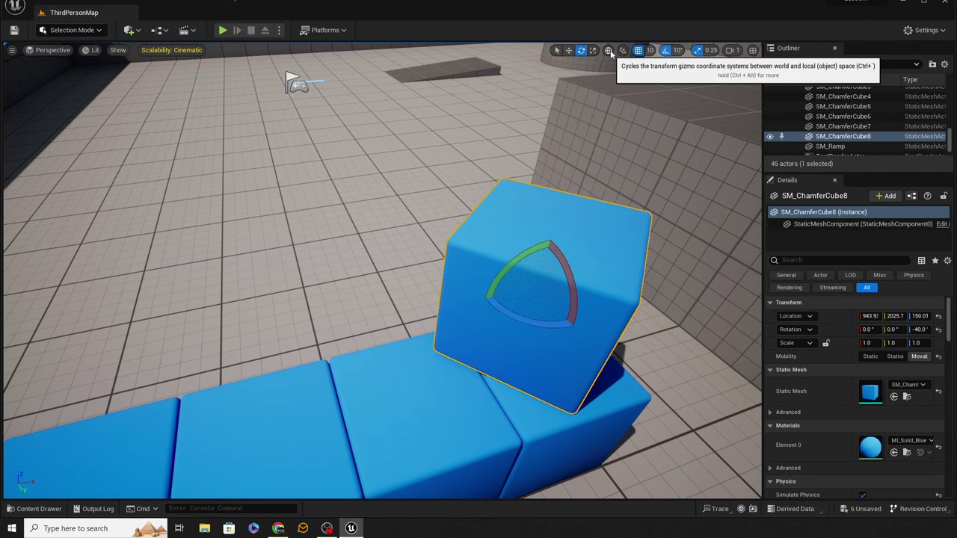
{"action": "left_click", "coordinate": [609, 52]}
{"action": "left_click", "coordinate": [593, 50]}
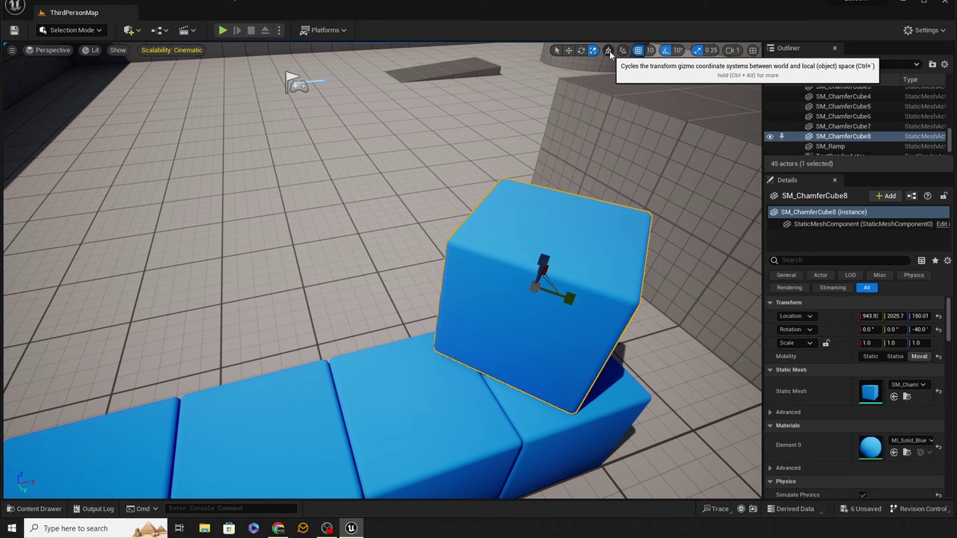
Move the cube at X 750 out of the row to Y 1730 and rotate it to 50° about Z
{"action": "right_click_drag", "start_coordinate": [621, 108], "coordinate": [695, 90]}
{"action": "key", "text": "s"}
{"action": "right_click_drag", "start_coordinate": [452, 182], "coordinate": [75, 56]}
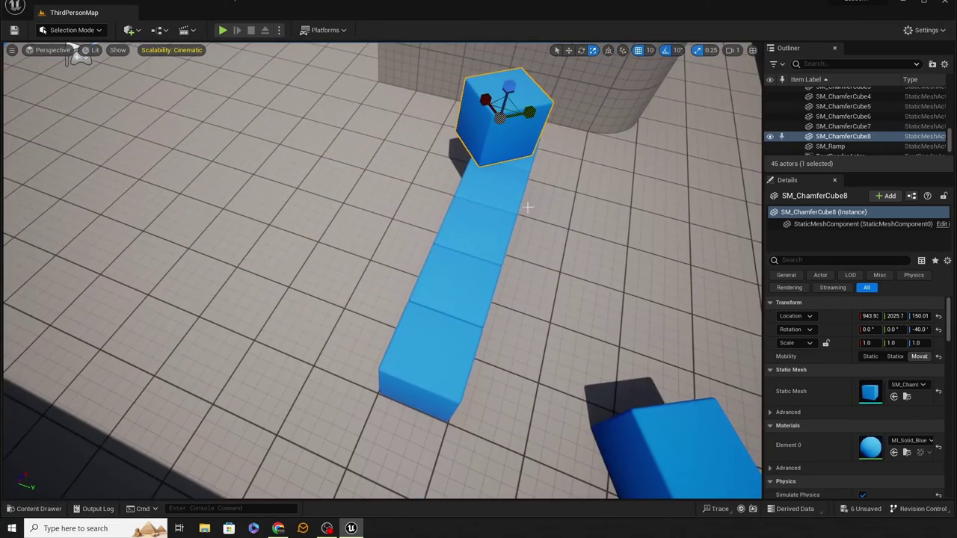
{"action": "left_click", "coordinate": [475, 239]}
{"action": "key", "text": "a"}
{"action": "right_click_drag", "start_coordinate": [433, 252], "coordinate": [576, 247]}
{"action": "key", "text": "w"}
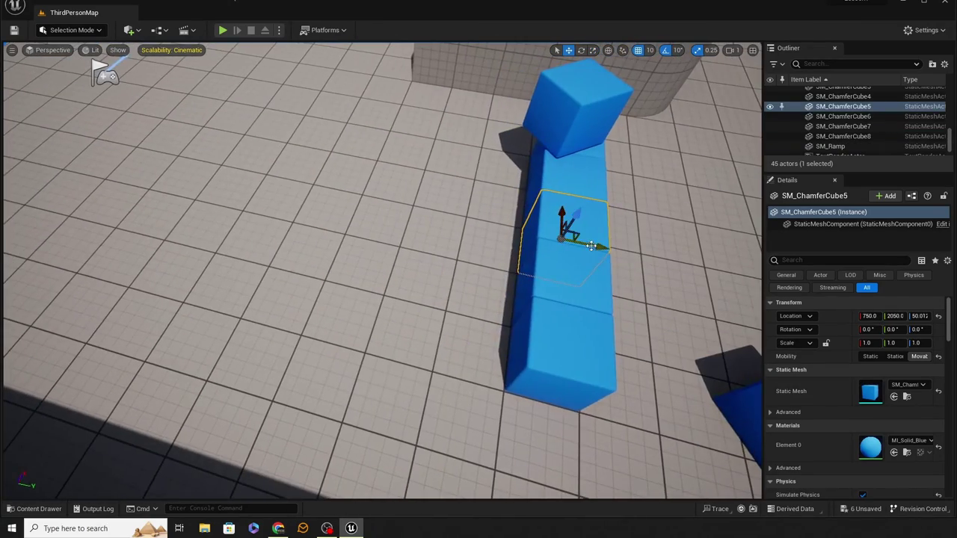
{"action": "left_click_drag", "start_coordinate": [591, 245], "coordinate": [402, 227]}
{"action": "key", "text": "e"}
Scale the pulled-out cube to 0.5 along Y and 0.25 along Z to make a flat slab
{"action": "key", "text": "r"}
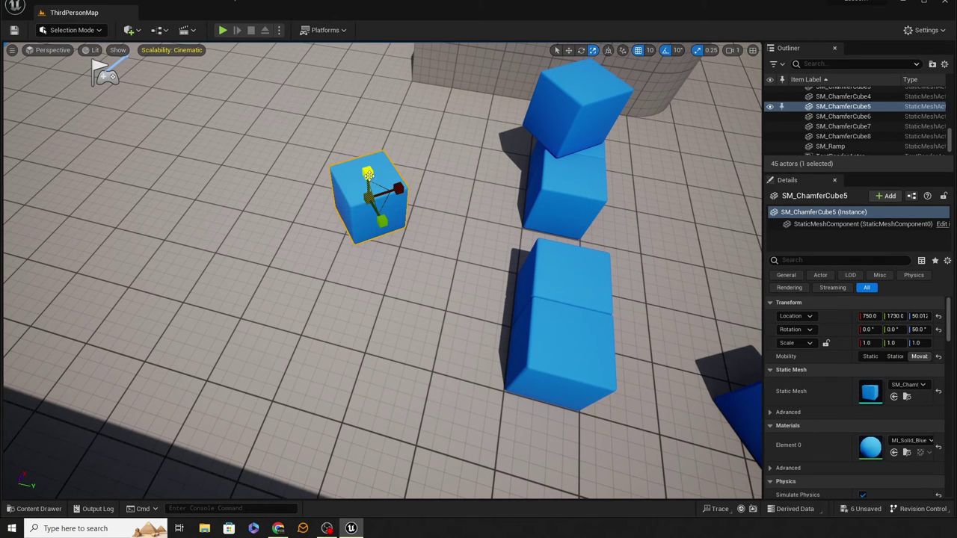
{"action": "left_click_drag", "start_coordinate": [368, 174], "coordinate": [382, 222]}
{"action": "right_click_drag", "start_coordinate": [382, 222], "coordinate": [456, 142]}
{"action": "key", "text": "w"}
{"action": "key", "text": "w"}
{"action": "key", "text": "s"}
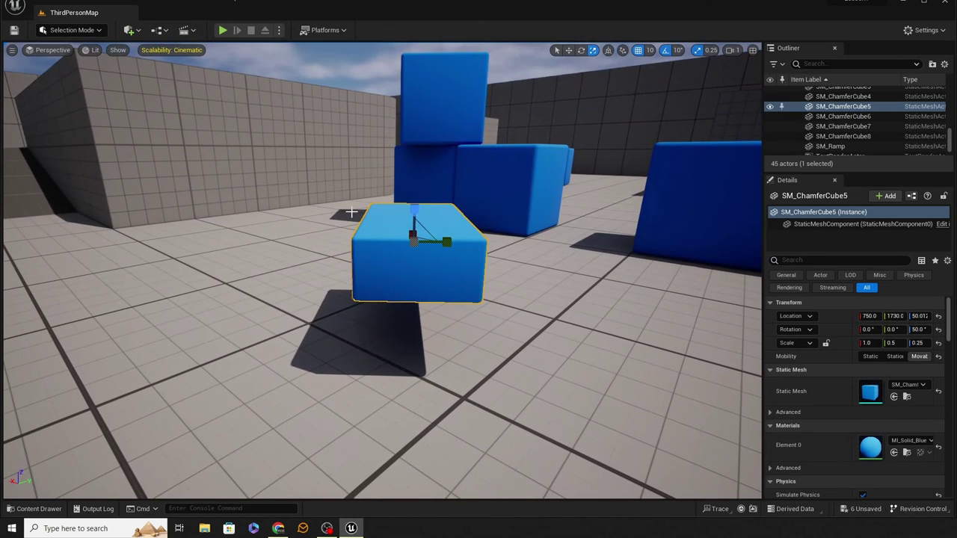
Return to the Move tool and set the viewport camera speed to 0.33
{"action": "key", "text": "w"}
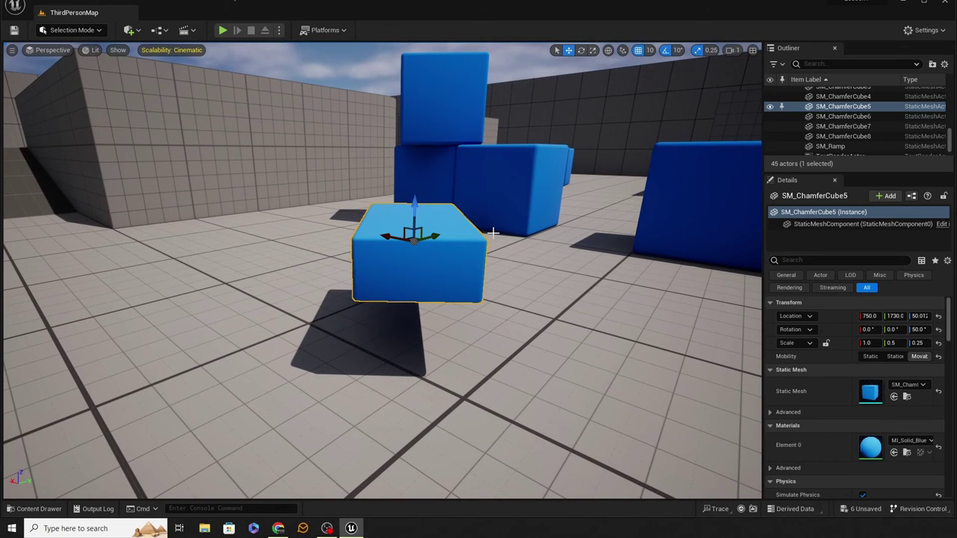
{"action": "right_click_drag", "start_coordinate": [496, 258], "coordinate": [579, 243]}
{"action": "key", "text": "a"}
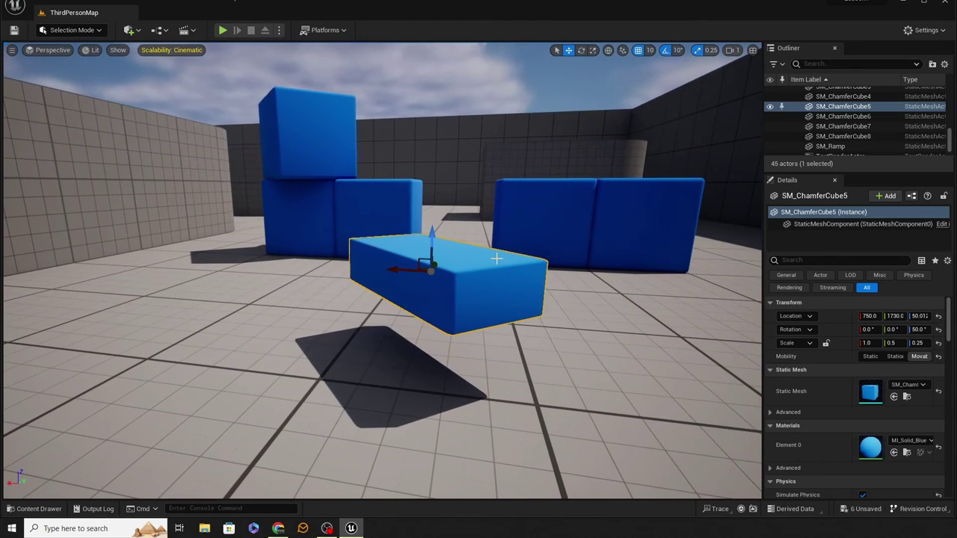
{"action": "left_click", "coordinate": [733, 50]}
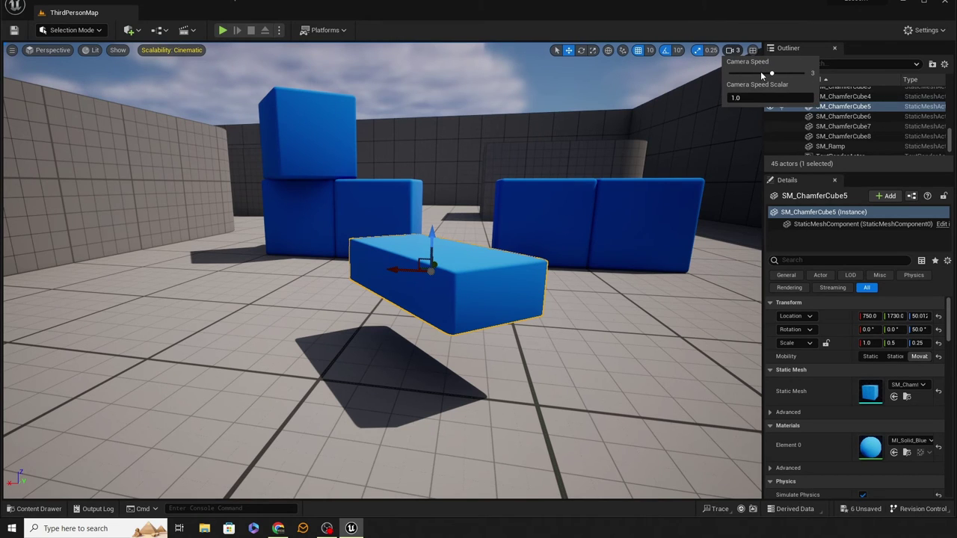
{"action": "left_click_drag", "start_coordinate": [752, 75], "coordinate": [747, 73]}
Lower the slab to about Z 10, and with grid snapping off fine-tune its height to about Z 12.3 on the floor
{"action": "right_click_drag", "start_coordinate": [681, 243], "coordinate": [510, 268]}
{"action": "middle_click_drag", "start_coordinate": [511, 268], "coordinate": [643, 393]}
{"action": "right_click_drag", "start_coordinate": [676, 160], "coordinate": [647, 217]}
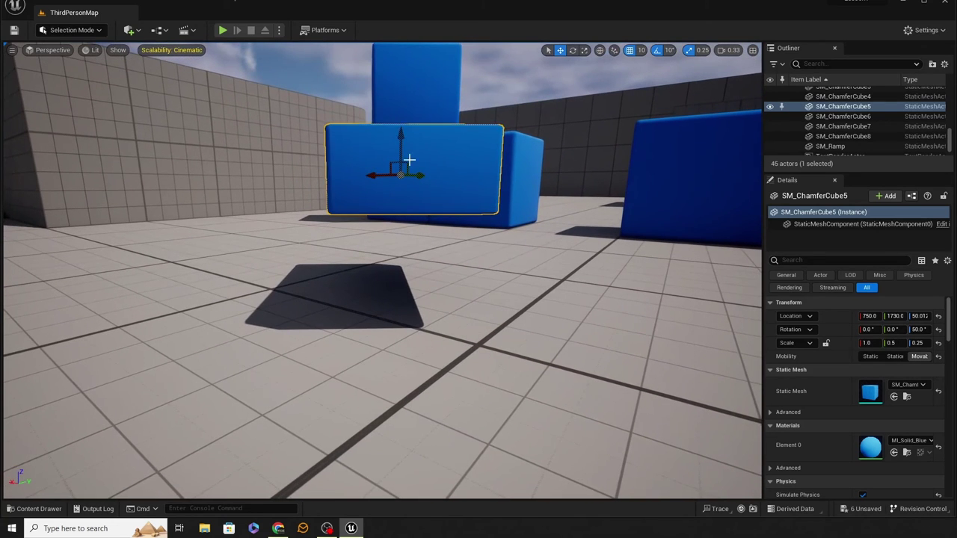
{"action": "left_click_drag", "start_coordinate": [403, 148], "coordinate": [397, 248]}
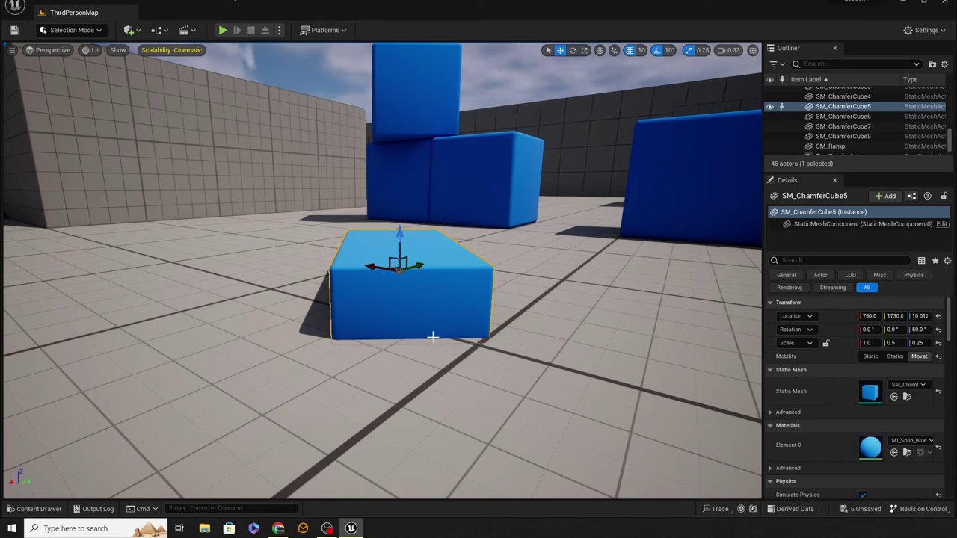
{"action": "left_click", "coordinate": [631, 52]}
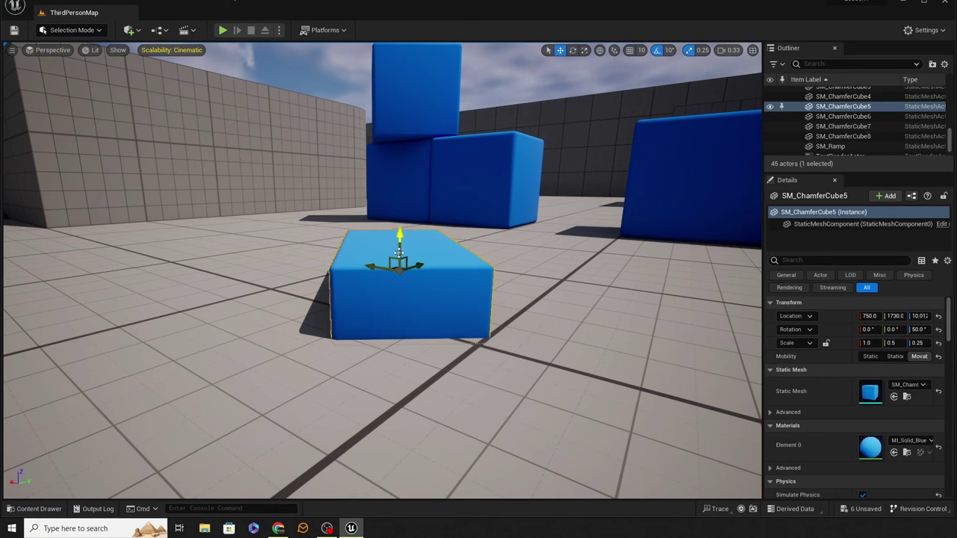
{"action": "left_click_drag", "start_coordinate": [400, 244], "coordinate": [404, 242]}
{"action": "right_click_drag", "start_coordinate": [512, 284], "coordinate": [389, 287]}
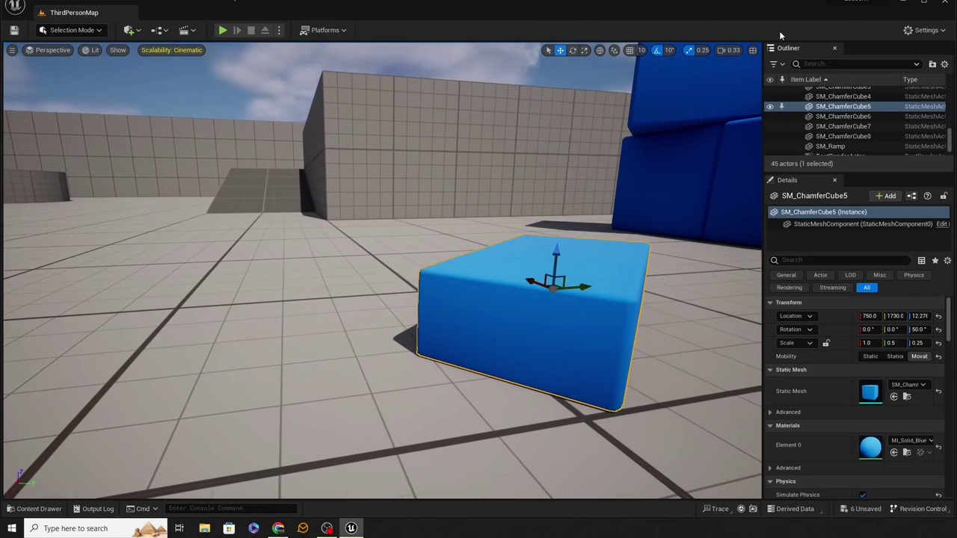
Turn position grid snapping back on and switch the transform gizmo to local space
{"action": "left_click", "coordinate": [630, 51]}
{"action": "right_click_drag", "start_coordinate": [662, 201], "coordinate": [683, 213]}
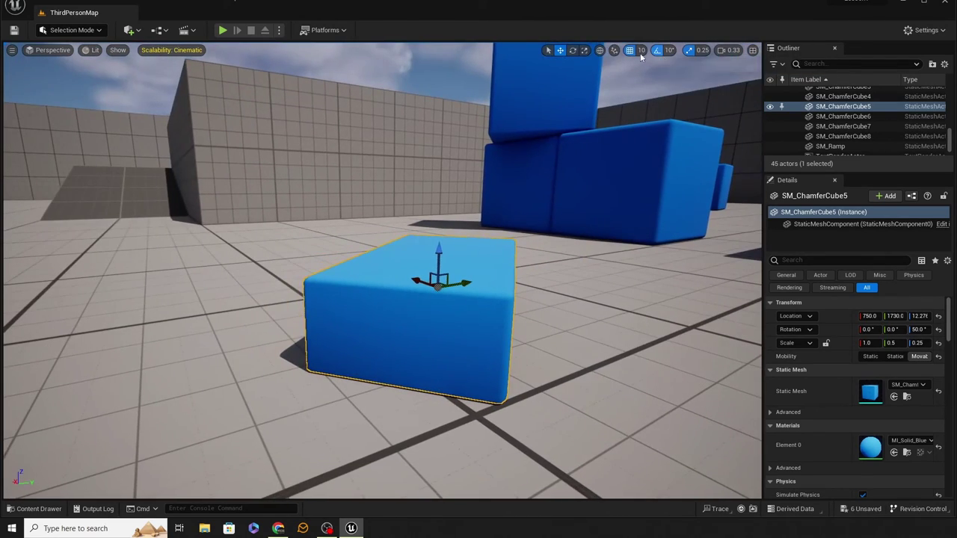
{"action": "right_click_drag", "start_coordinate": [683, 107], "coordinate": [600, 53]}
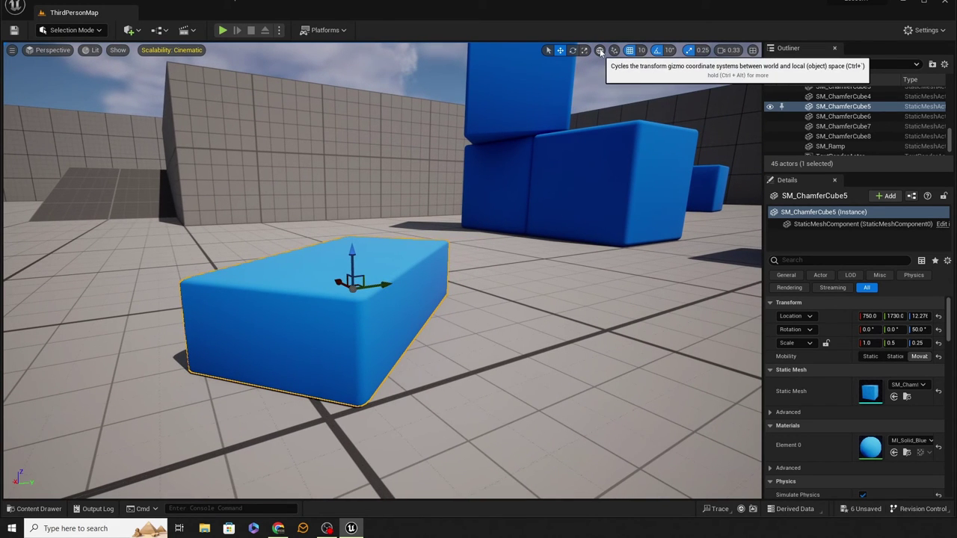
{"action": "key", "text": "a"}
{"action": "right_click_drag", "start_coordinate": [587, 110], "coordinate": [494, 221]}
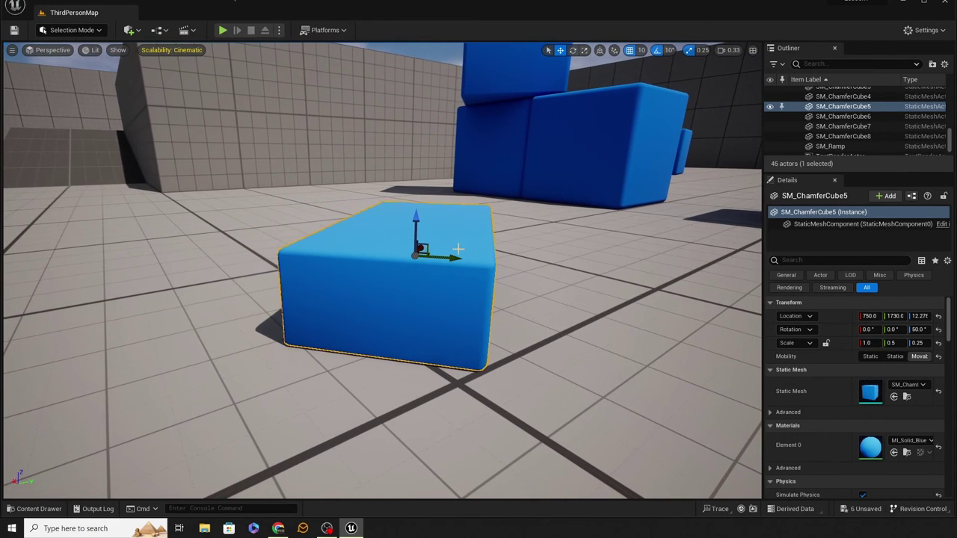
Without grid snapping, duplicate the slab three times, each up and back, forming a four-step staircase ending at about X 808, Y 1681, Z 84
{"action": "left_click_drag", "start_coordinate": [430, 252], "coordinate": [372, 173], "text": "alt"}
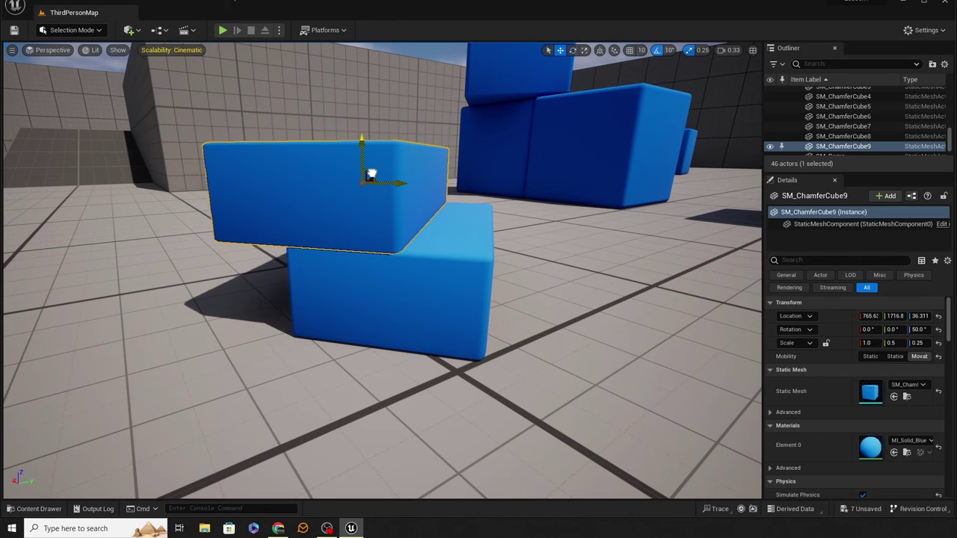
{"action": "middle_click_drag", "start_coordinate": [429, 196], "coordinate": [538, 154]}
{"action": "left_click_drag", "start_coordinate": [575, 184], "coordinate": [463, 95]}
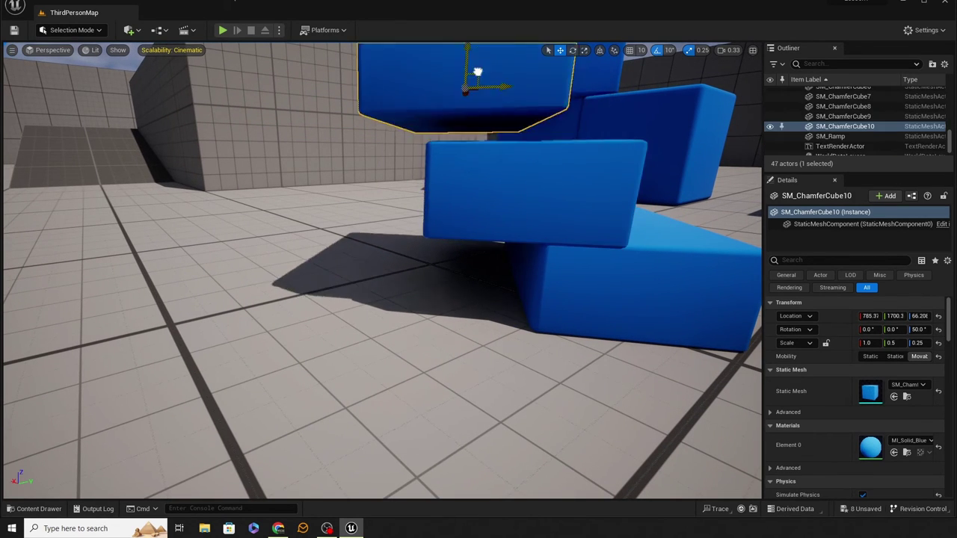
{"action": "right_click_drag", "start_coordinate": [496, 148], "coordinate": [470, 185]}
{"action": "left_click_drag", "start_coordinate": [456, 199], "coordinate": [412, 147], "text": "alt"}
{"action": "right_click_drag", "start_coordinate": [412, 147], "coordinate": [248, 167]}
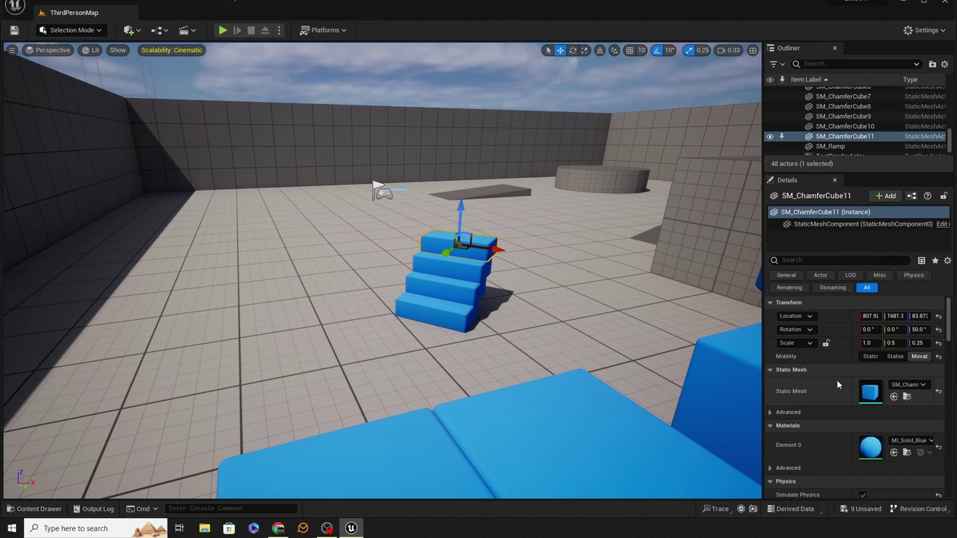
Set the viewport camera speed to 3 and look over the staircase from farther away
{"action": "right_click_drag", "start_coordinate": [527, 280], "coordinate": [703, 284]}
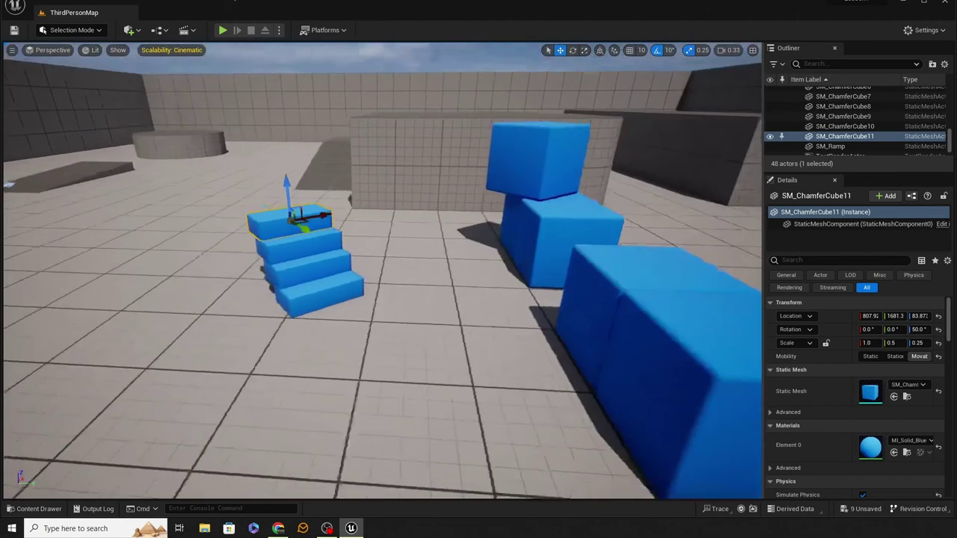
{"action": "right_click_drag", "start_coordinate": [478, 269], "coordinate": [641, 77]}
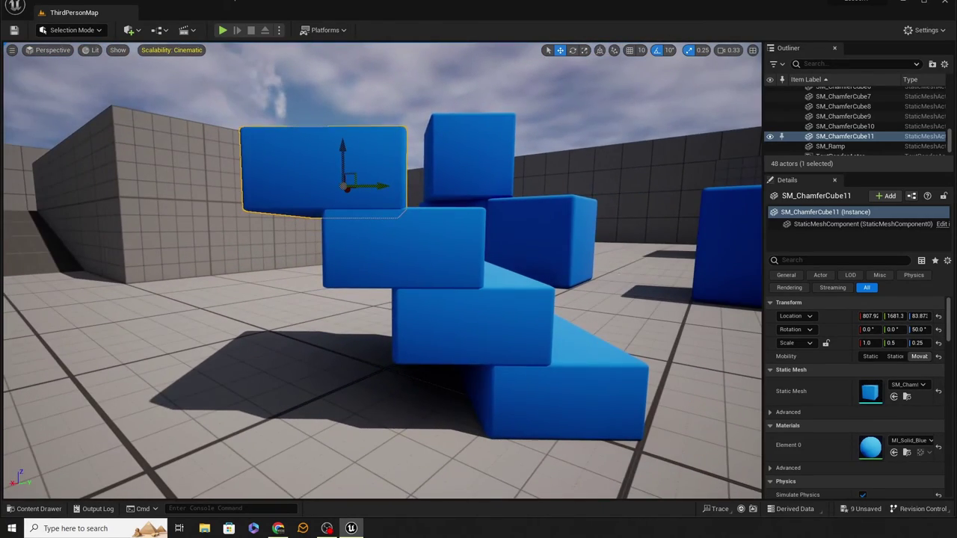
{"action": "right_click_drag", "start_coordinate": [731, 60], "coordinate": [731, 60]}
{"action": "left_click", "coordinate": [732, 50]}
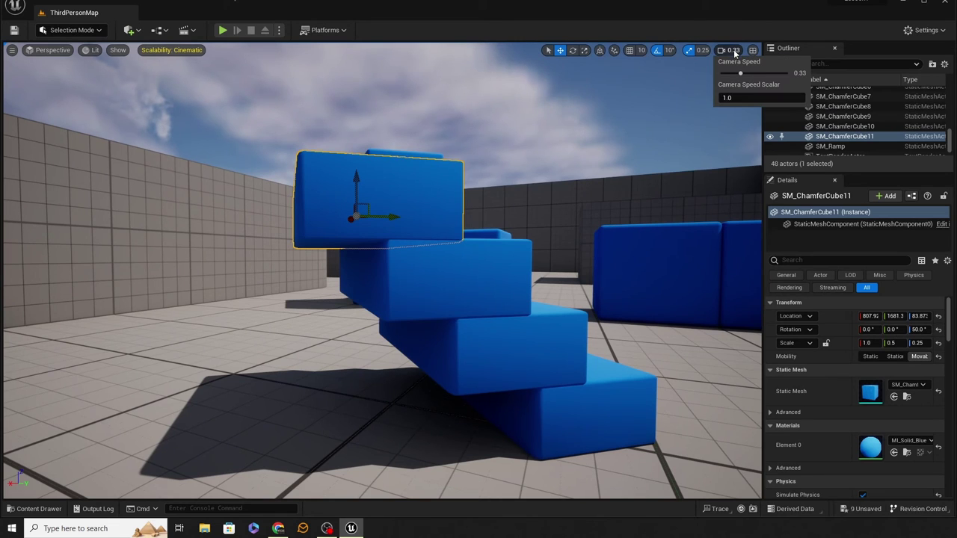
{"action": "left_click_drag", "start_coordinate": [740, 73], "coordinate": [767, 73]}
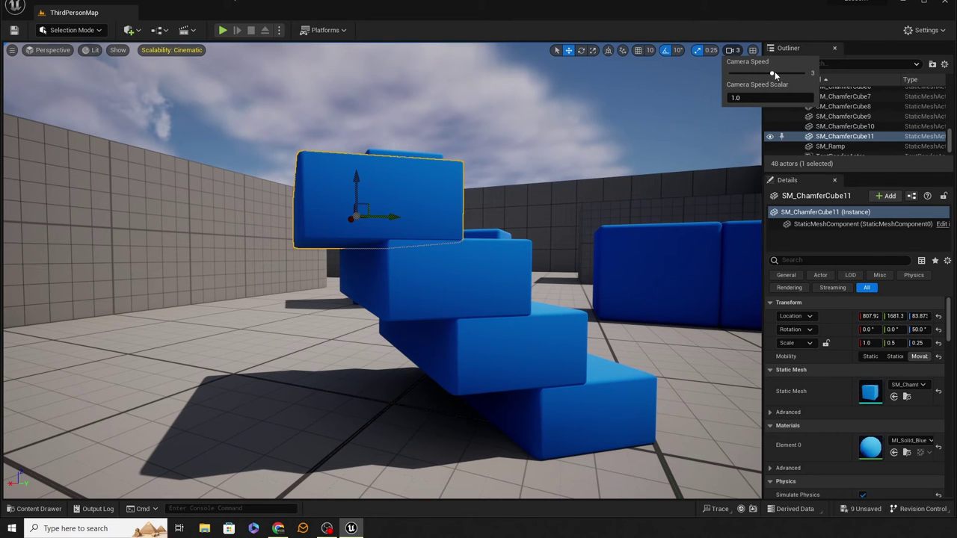
{"action": "right_click_drag", "start_coordinate": [676, 191], "coordinate": [721, 136]}
{"action": "key", "text": "s"}
{"action": "key", "text": "e"}
{"action": "key", "text": "w"}
{"action": "key", "text": "q"}
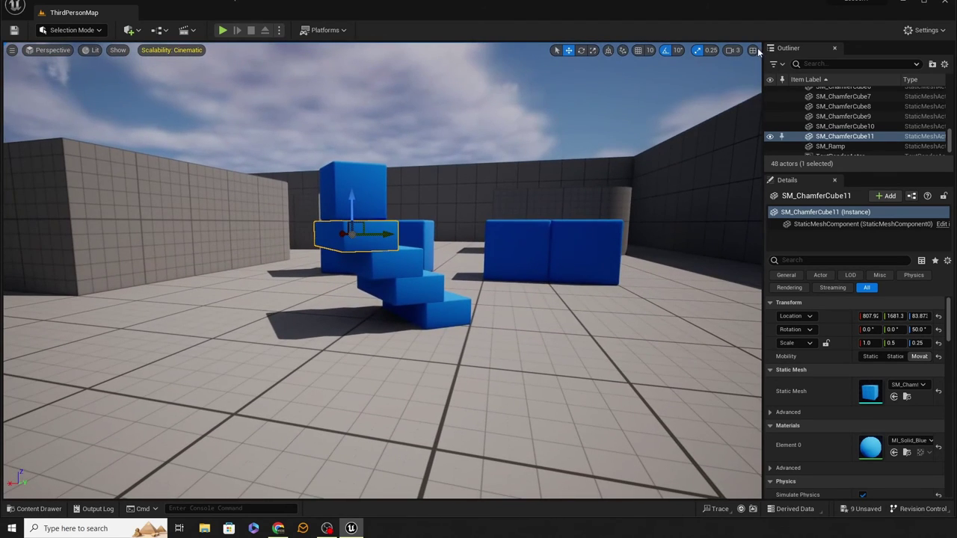
Set the viewport camera speed to 1 and examine the staircase up close
{"action": "left_click", "coordinate": [732, 50]}
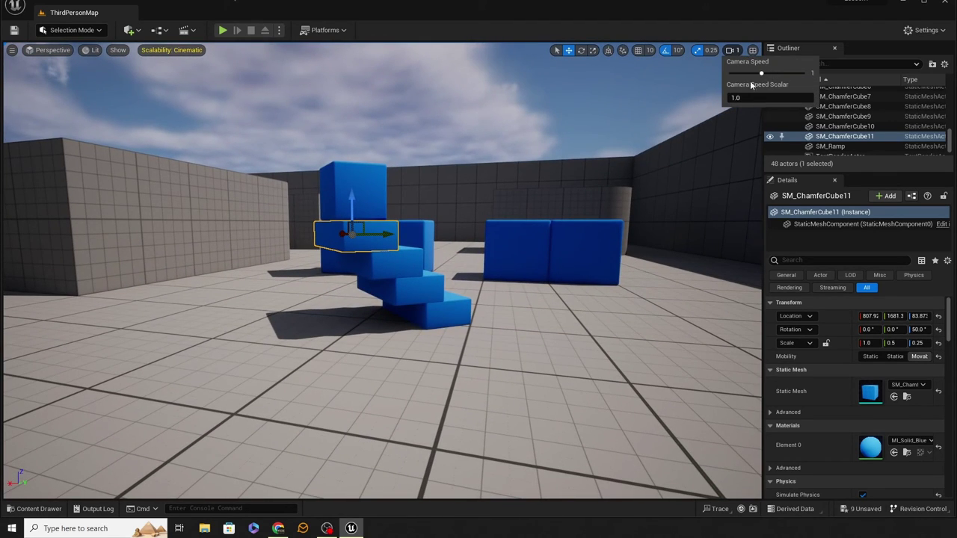
{"action": "right_click_drag", "start_coordinate": [714, 120], "coordinate": [542, 203]}
{"action": "key", "text": "e"}
{"action": "key", "text": "w"}
{"action": "key", "text": "w"}
{"action": "key", "text": "q"}
{"action": "key", "text": "d"}
{"action": "key", "text": "q"}
{"action": "key", "text": "w"}
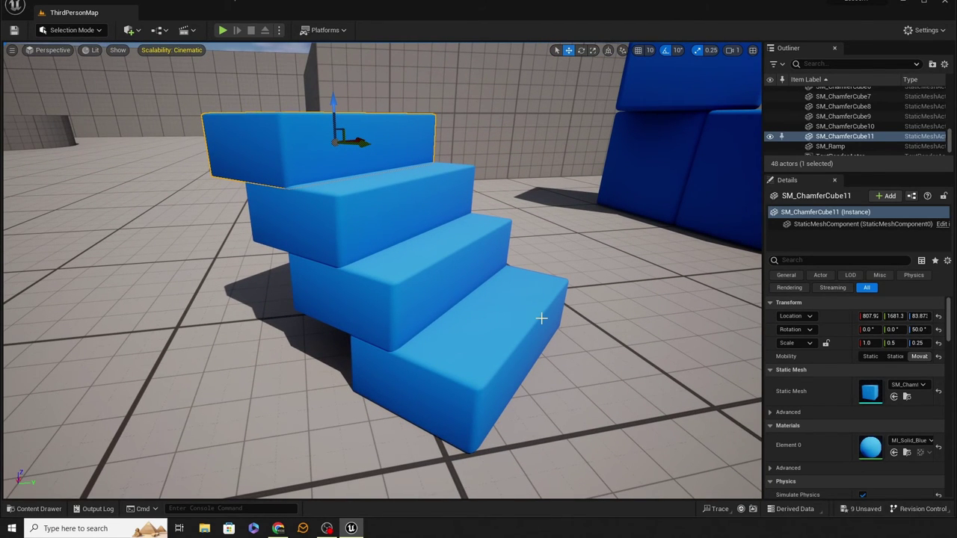
Move a full-size cube from the row across the level, past the round platform, to about X 2684, Y 295
{"action": "mouse_move", "coordinate": [585, 286]}
{"action": "right_mouse_down"}
{"action": "mouse_move", "coordinate": [568, 285]}
{"action": "mouse_move", "coordinate": [583, 284]}
{"action": "mouse_move", "coordinate": [586, 297]}
{"action": "mouse_move", "coordinate": [577, 286]}
{"action": "right_mouse_up"}
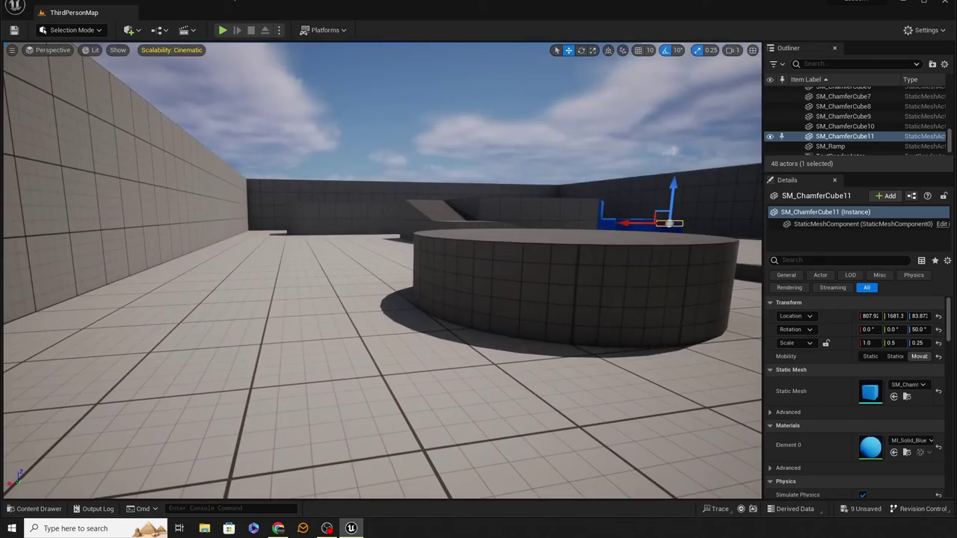
{"action": "left_click", "coordinate": [596, 230]}
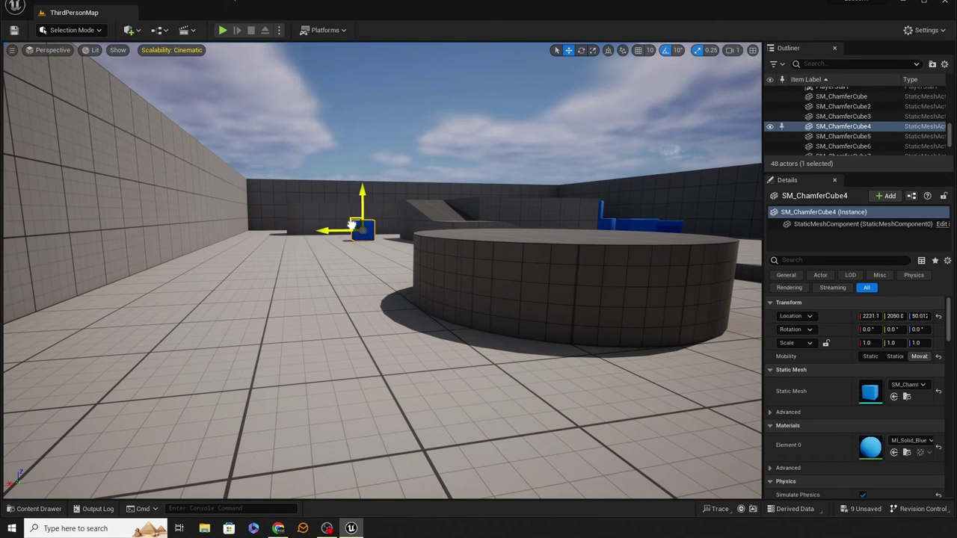
{"action": "key", "text": "ctrl+z"}
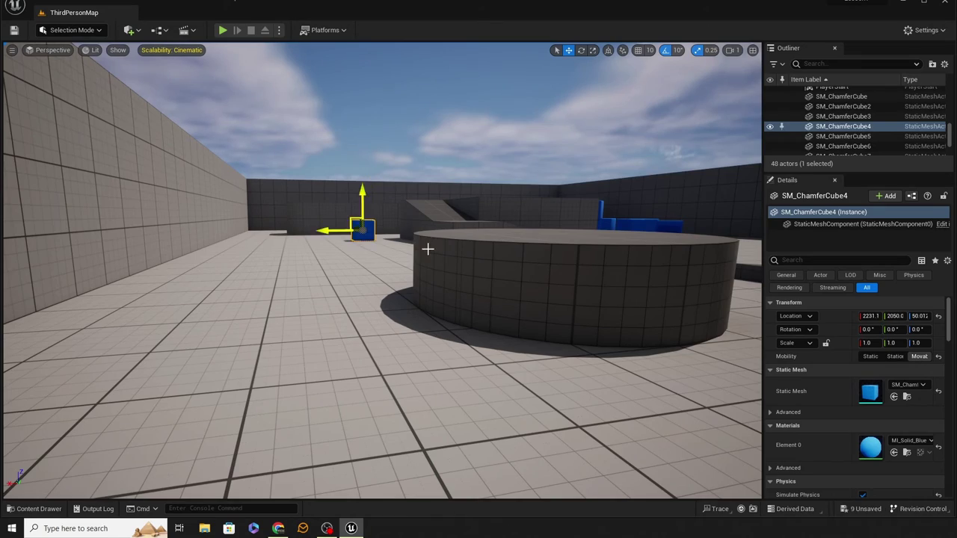
{"action": "right_click_drag", "start_coordinate": [426, 248], "coordinate": [423, 284]}
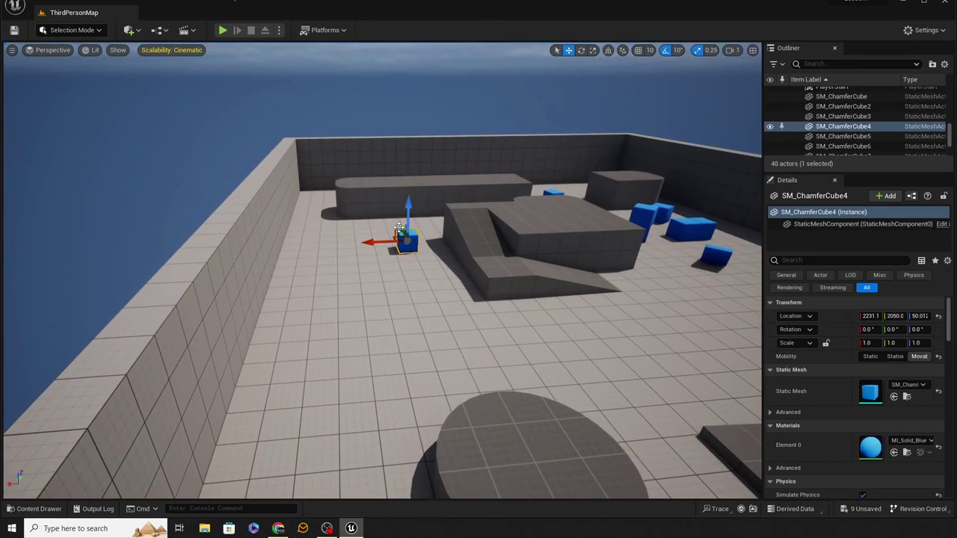
{"action": "left_click_drag", "start_coordinate": [402, 232], "coordinate": [457, 485]}
{"action": "right_click_drag", "start_coordinate": [456, 485], "coordinate": [504, 407]}
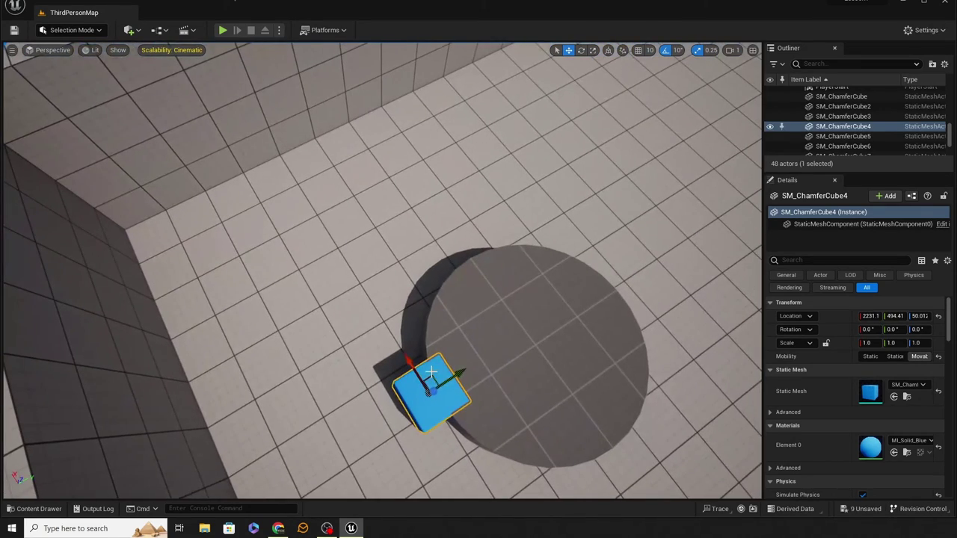
{"action": "left_click_drag", "start_coordinate": [432, 388], "coordinate": [263, 246]}
{"action": "right_click_drag", "start_coordinate": [263, 246], "coordinate": [225, 234]}
{"action": "key", "text": "w"}
{"action": "right_click_drag", "start_coordinate": [459, 344], "coordinate": [459, 324]}
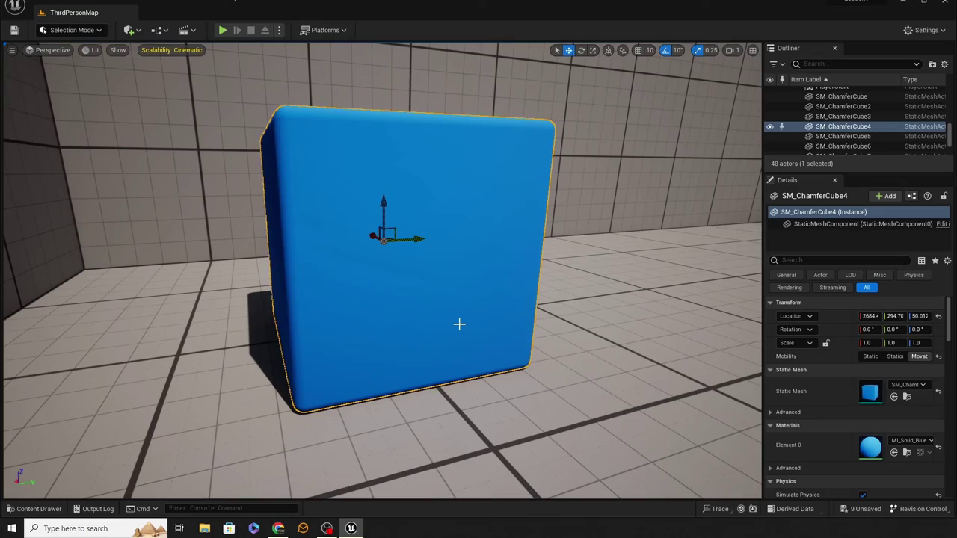
{"action": "right_click_drag", "start_coordinate": [496, 315], "coordinate": [495, 311]}
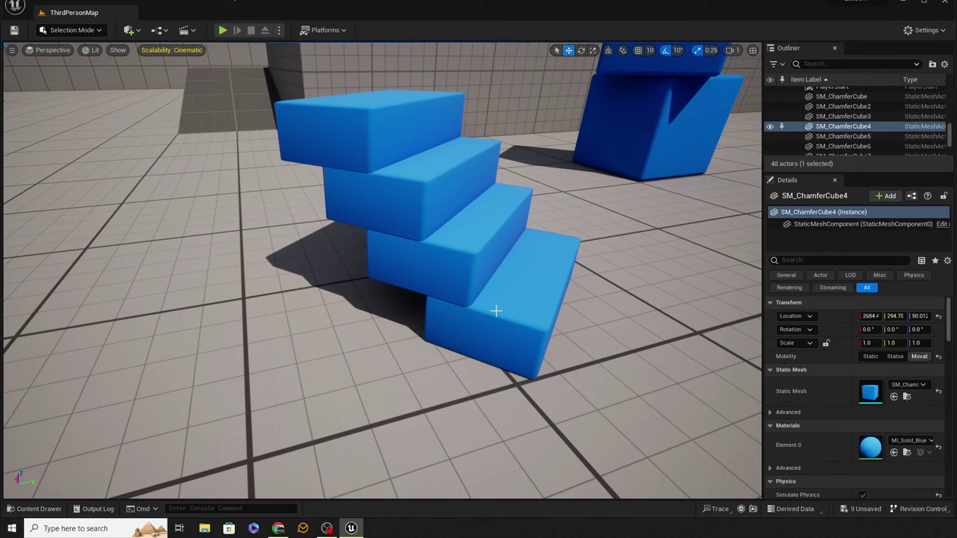
Select the rotated cube on top of the two-cube stack and widen the Outliner and Details area
{"action": "key", "text": "f"}
{"action": "right_click_drag", "start_coordinate": [565, 343], "coordinate": [382, 362]}
{"action": "right_click_drag", "start_coordinate": [474, 317], "coordinate": [630, 267]}
{"action": "left_click", "coordinate": [630, 266]}
{"action": "right_click_drag", "start_coordinate": [601, 364], "coordinate": [581, 355]}
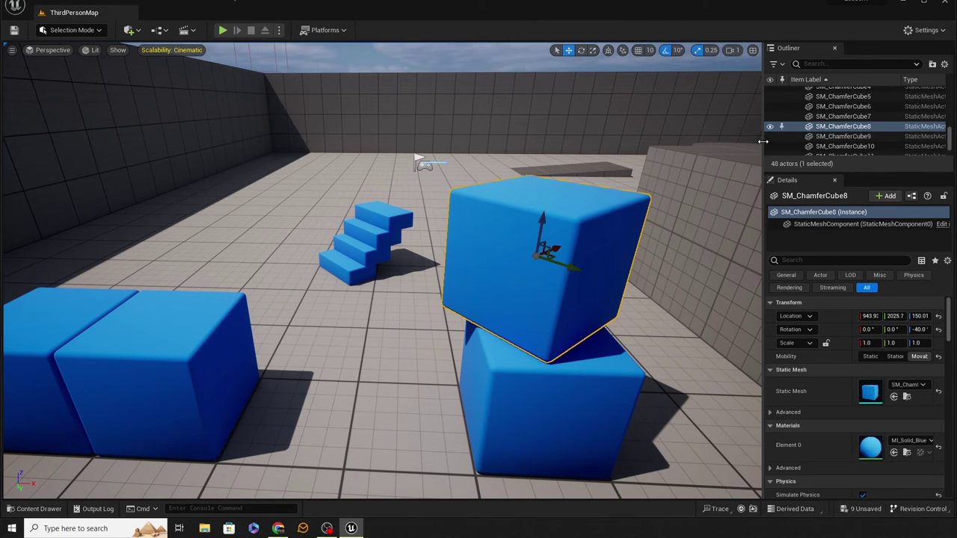
{"action": "left_click_drag", "start_coordinate": [762, 139], "coordinate": [633, 144]}
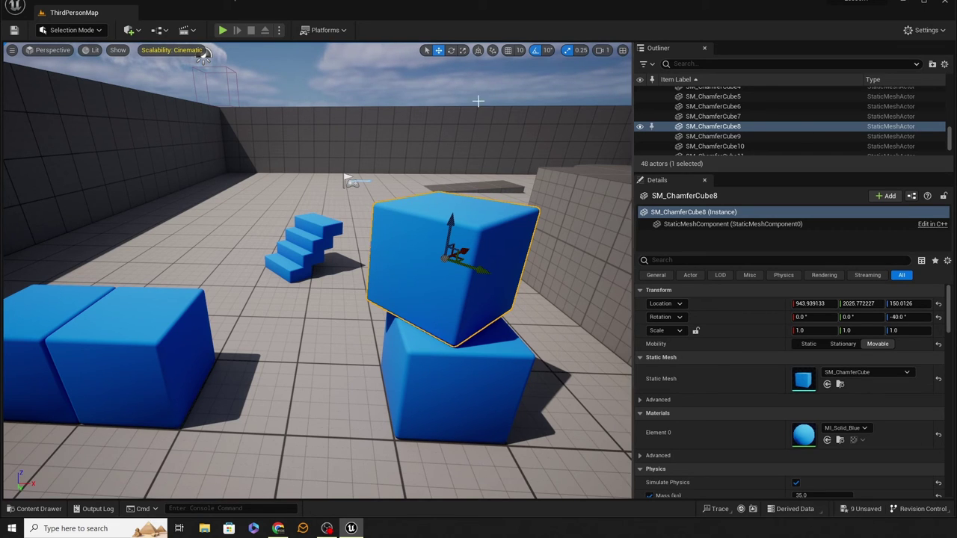
Hide and show SM_ChamferCube8 several times from the Outliner, leaving it visible, then toggle its pin and reselect it
{"action": "left_click", "coordinate": [890, 127]}
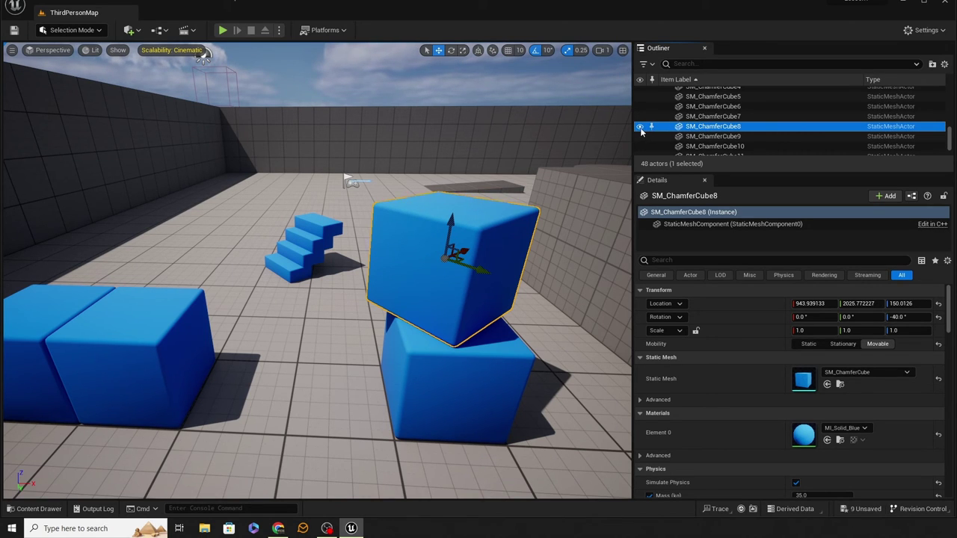
{"action": "left_click", "coordinate": [641, 130]}
{"action": "left_click", "coordinate": [641, 130]}
{"action": "left_click", "coordinate": [640, 131]}
{"action": "left_click", "coordinate": [641, 130]}
{"action": "left_click", "coordinate": [641, 130]}
{"action": "left_click", "coordinate": [641, 127]}
{"action": "left_click", "coordinate": [641, 127]}
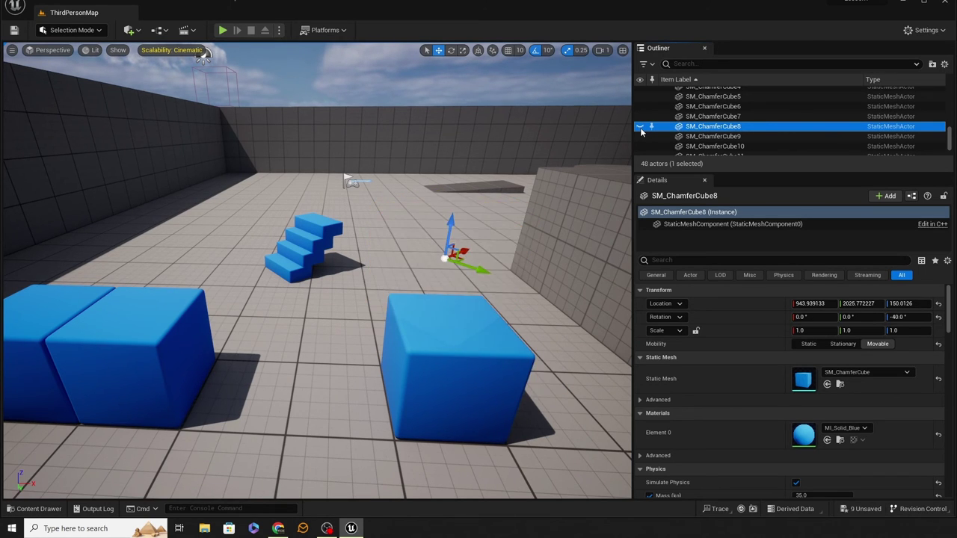
{"action": "left_click", "coordinate": [641, 127]}
{"action": "left_click", "coordinate": [641, 129]}
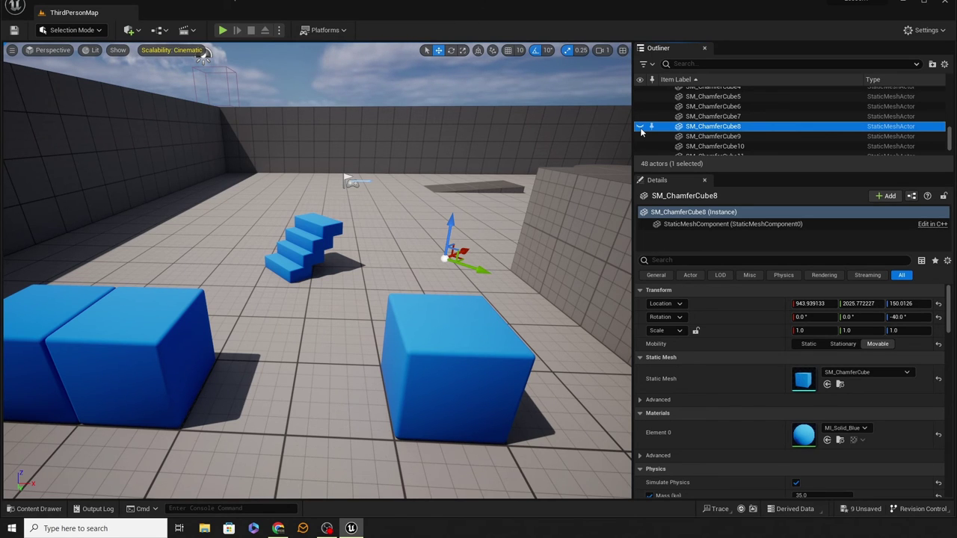
{"action": "left_click", "coordinate": [641, 129]}
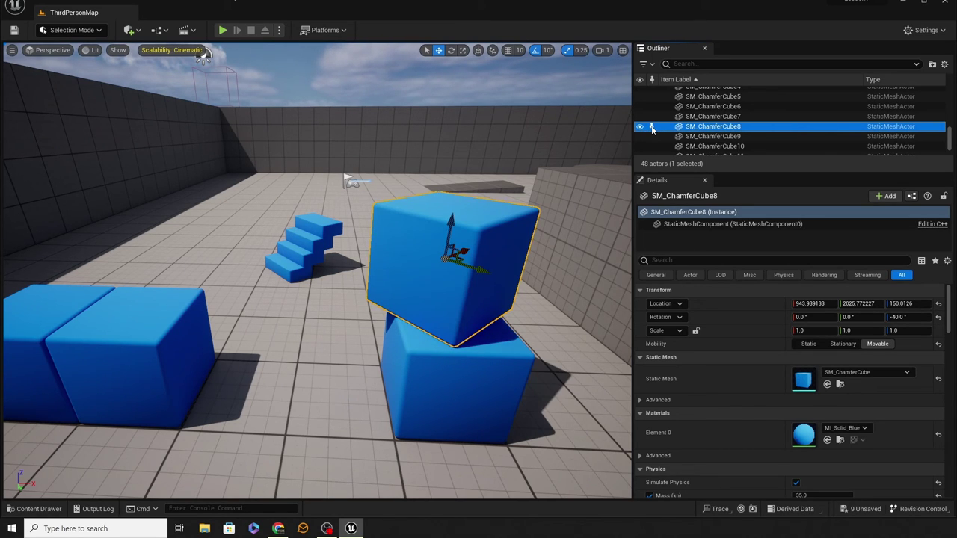
{"action": "left_click", "coordinate": [652, 128]}
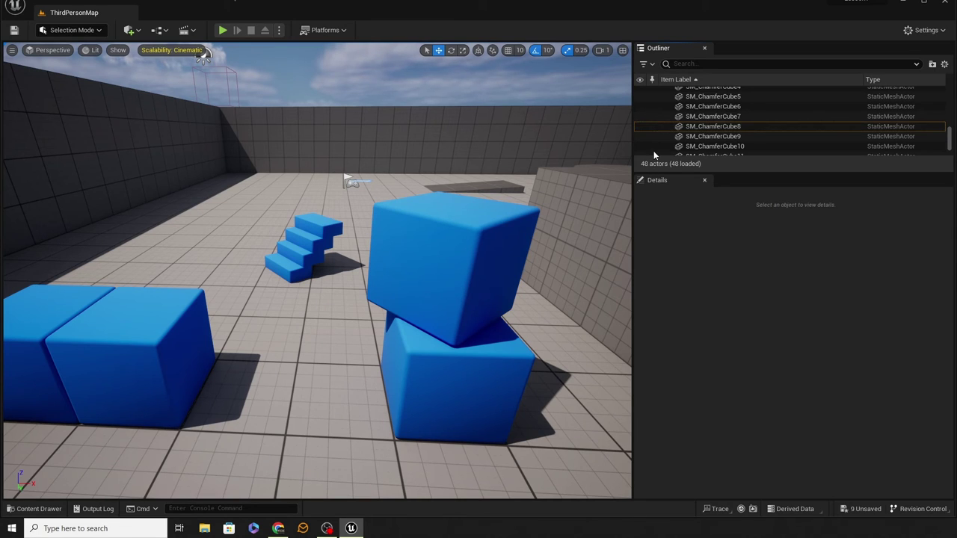
{"action": "left_click", "coordinate": [696, 129]}
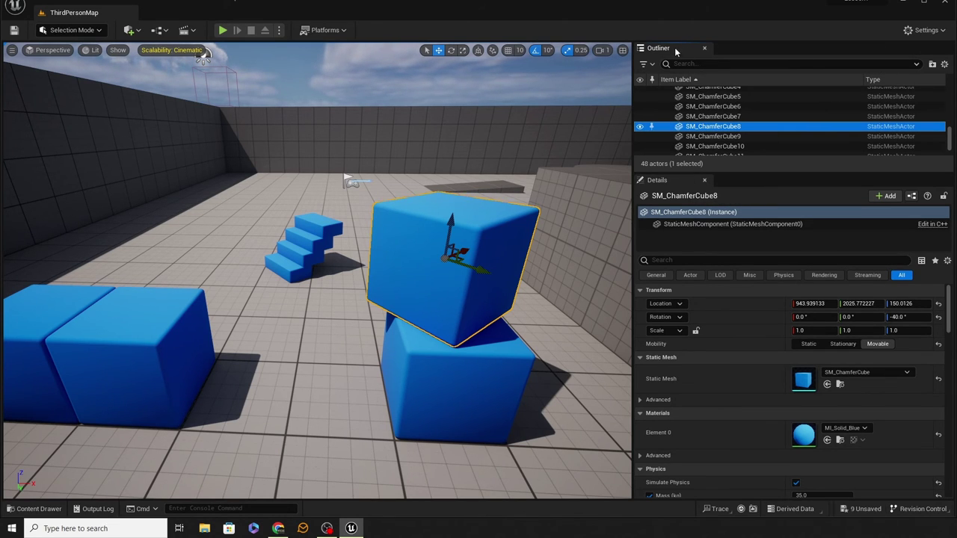
Undock the Outliner into a floating window, dock it back above the Details, and reduce its height
{"action": "left_click_drag", "start_coordinate": [678, 50], "coordinate": [956, 192]}
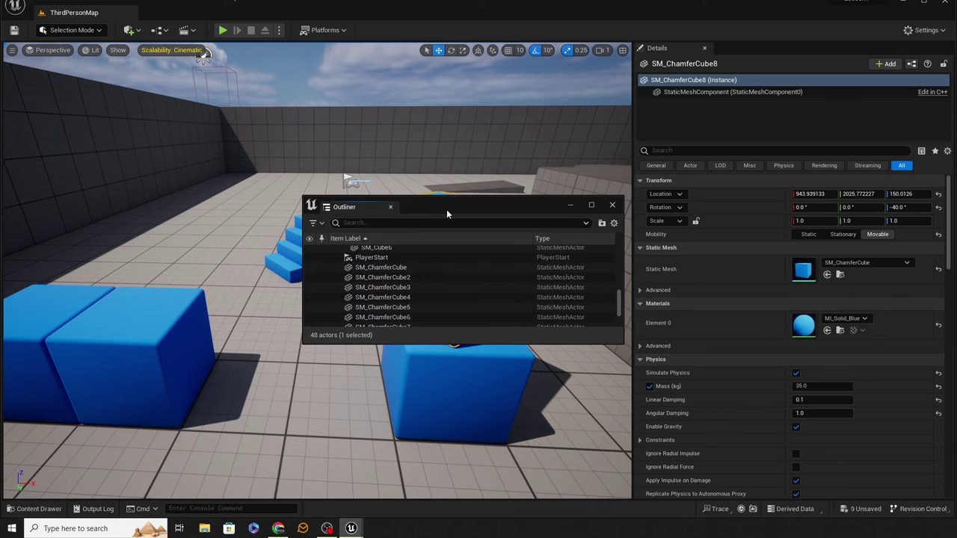
{"action": "left_click_drag", "start_coordinate": [381, 211], "coordinate": [755, 61]}
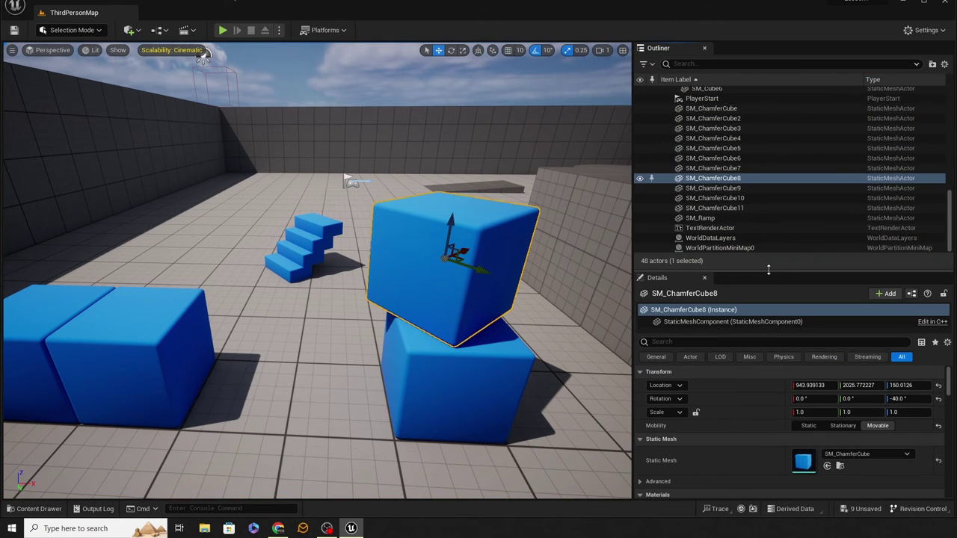
{"action": "left_click_drag", "start_coordinate": [769, 270], "coordinate": [744, 157]}
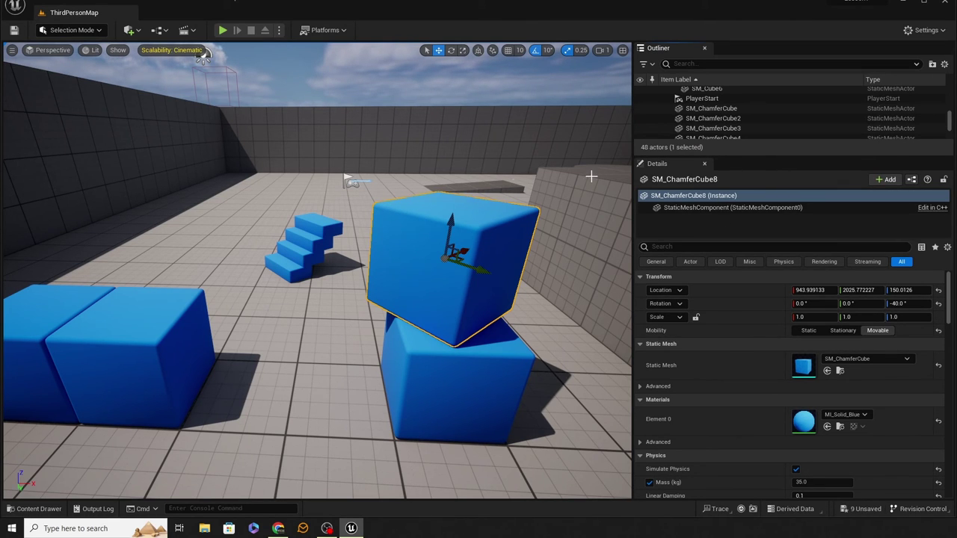
Set the upper stacked cube's location to X 1000, Y 2000, Z 150
{"action": "right_click_drag", "start_coordinate": [535, 269], "coordinate": [625, 288]}
{"action": "key", "text": "a"}
{"action": "left_click_drag", "start_coordinate": [598, 206], "coordinate": [519, 265]}
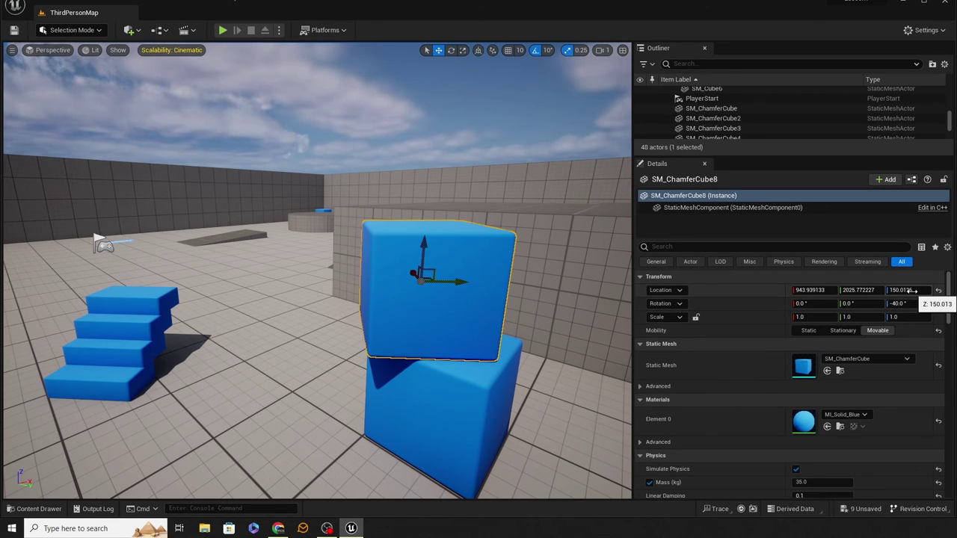
{"action": "left_click", "coordinate": [826, 291]}
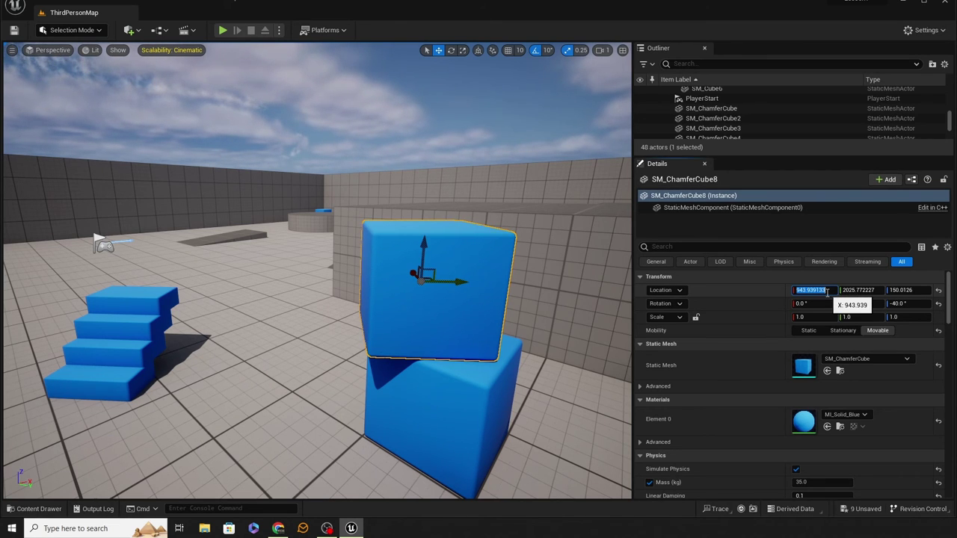
{"action": "type", "text": "1000"}
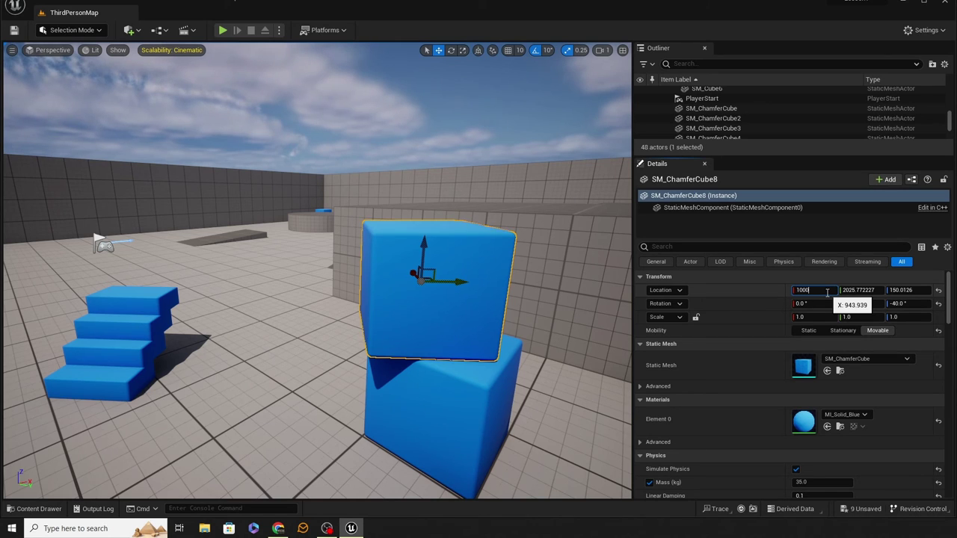
{"action": "key", "text": "Tab"}
{"action": "type", "text": "200"}
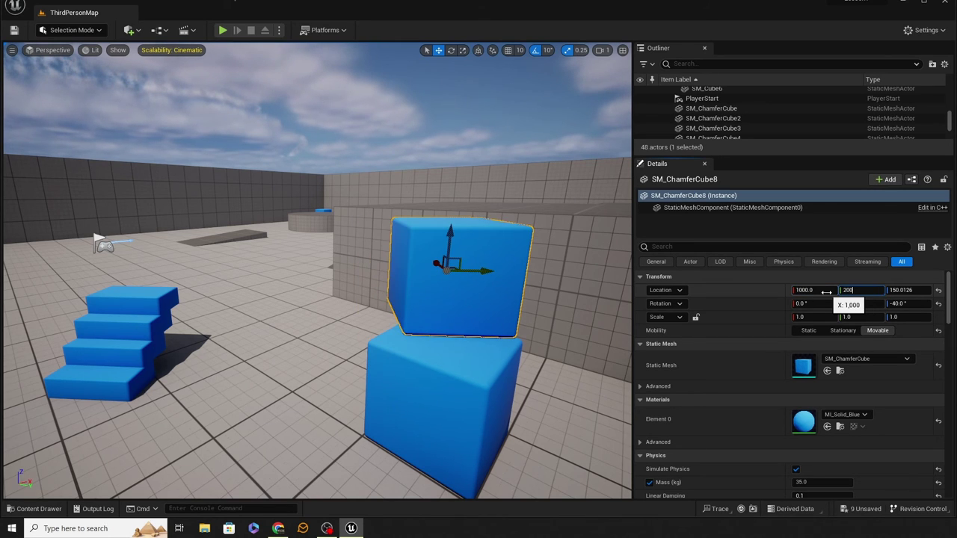
{"action": "type", "text": "0"}
{"action": "key", "text": "Tab"}
{"action": "type", "text": "150"}
{"action": "key", "text": "Tab"}
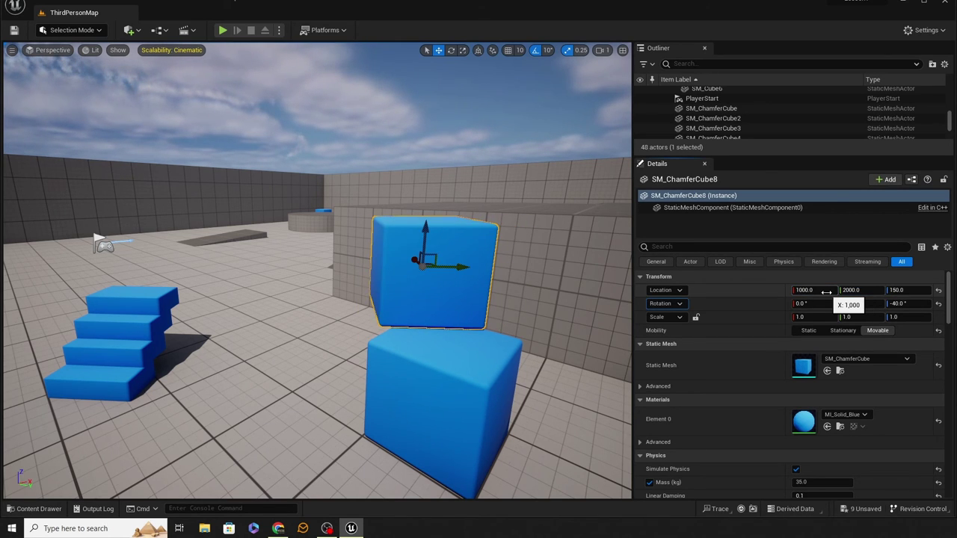
Set the upper cube's rotation to X 22°, Y 55°, Z 44°
{"action": "key", "text": "d"}
{"action": "right_click_drag", "start_coordinate": [547, 313], "coordinate": [441, 333]}
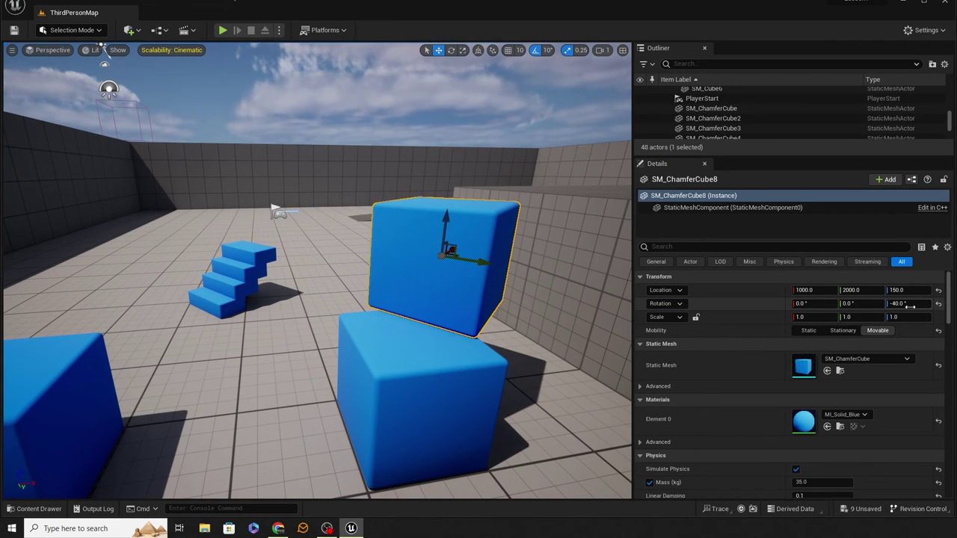
{"action": "left_click", "coordinate": [819, 306]}
{"action": "type", "text": "22"}
{"action": "key", "text": "Tab"}
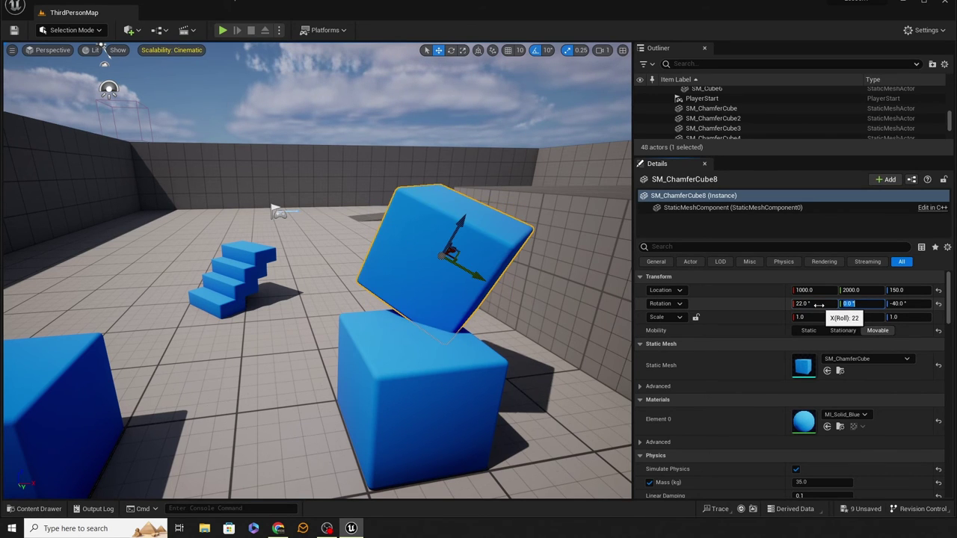
{"action": "type", "text": "55"}
{"action": "key", "text": "Tab"}
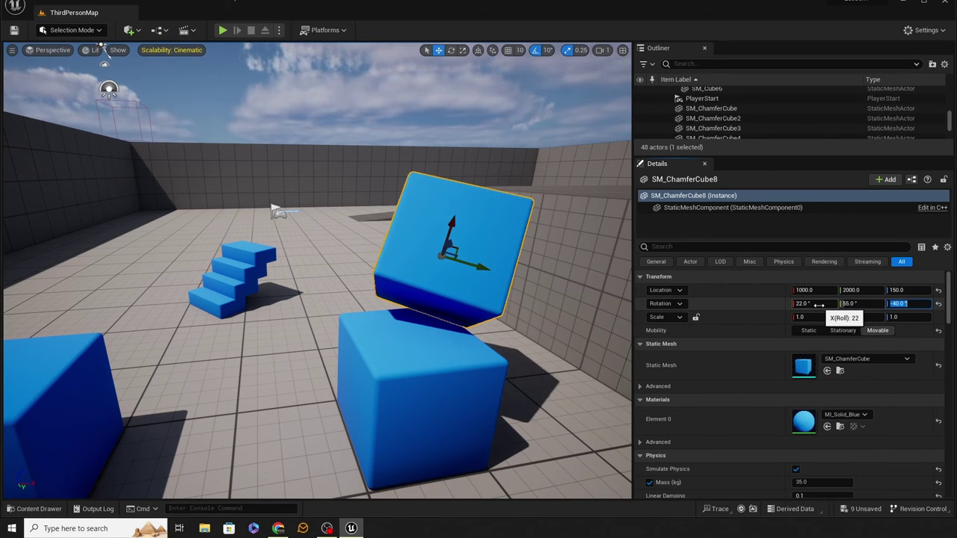
{"action": "type", "text": "44"}
{"action": "key", "text": "Tab"}
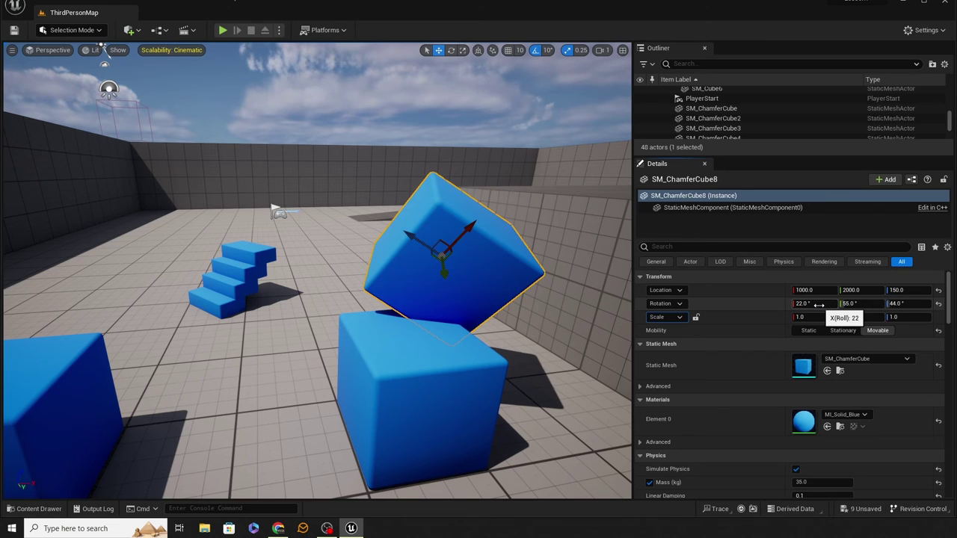
Set the upper cube's rotation to 0° on all three axes
{"action": "left_click", "coordinate": [820, 304]}
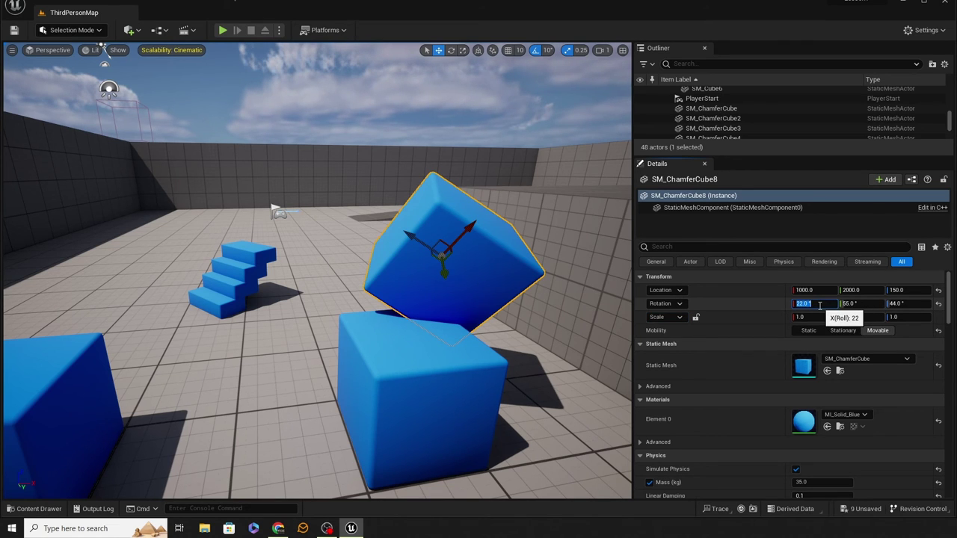
{"action": "type", "text": "0"}
{"action": "key", "text": "Tab"}
{"action": "type", "text": "0"}
{"action": "key", "text": "Tab"}
{"action": "type", "text": "0"}
{"action": "key", "text": "Tab"}
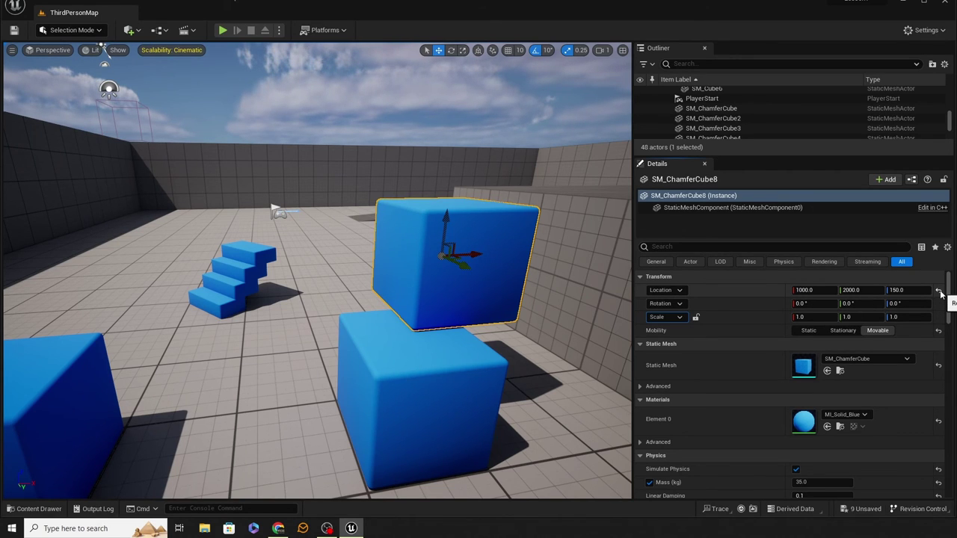
Rotate the upper cube 12.5° on X, Y and Z, then reset its rotation to the default
{"action": "left_click", "coordinate": [814, 304]}
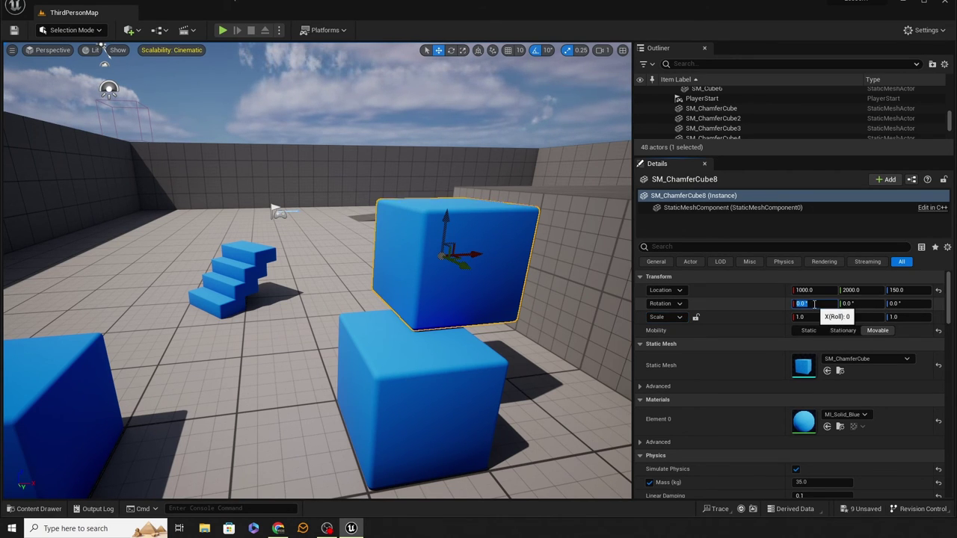
{"action": "type", "text": "12.5"}
{"action": "key", "text": "Tab"}
{"action": "type", "text": "12.5"}
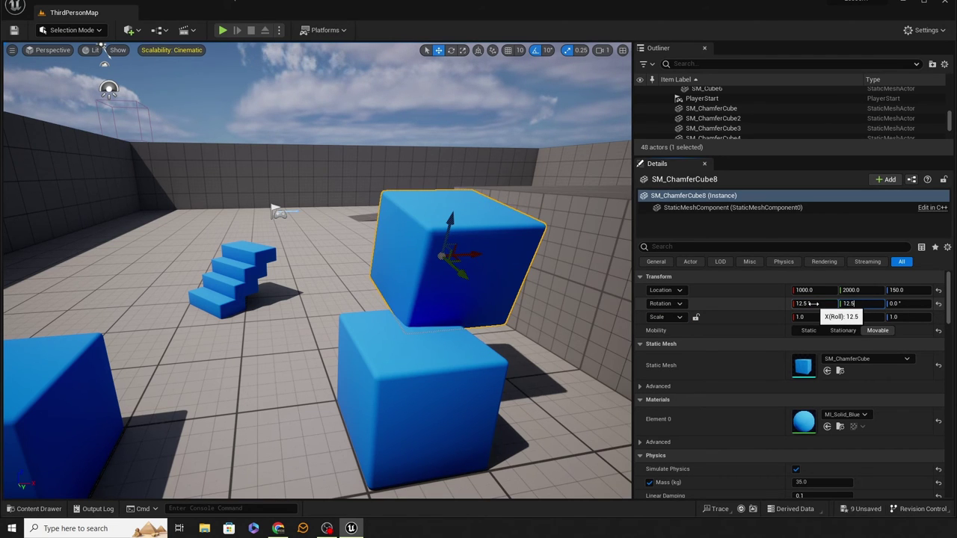
{"action": "key", "text": "Tab"}
{"action": "type", "text": "12.5"}
{"action": "key", "text": "Tab"}
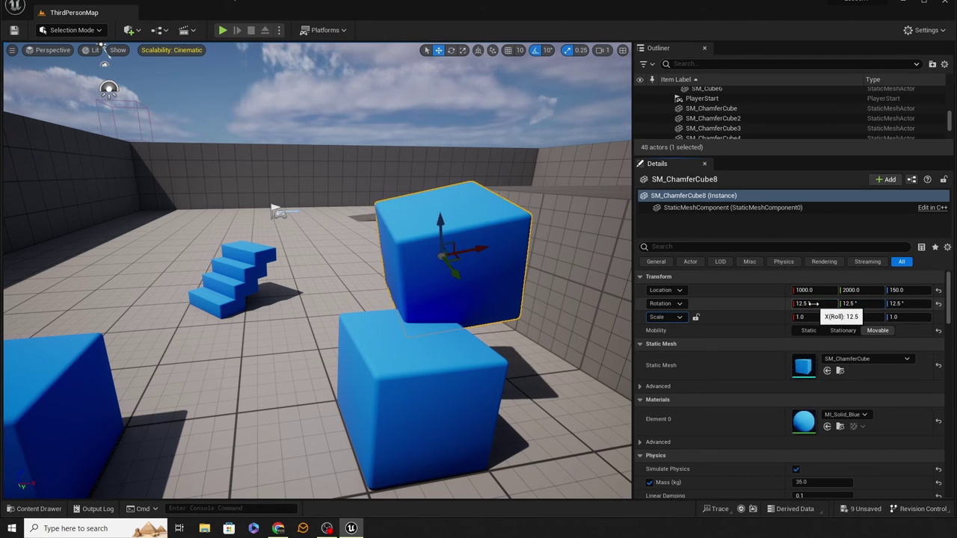
{"action": "left_click", "coordinate": [939, 304]}
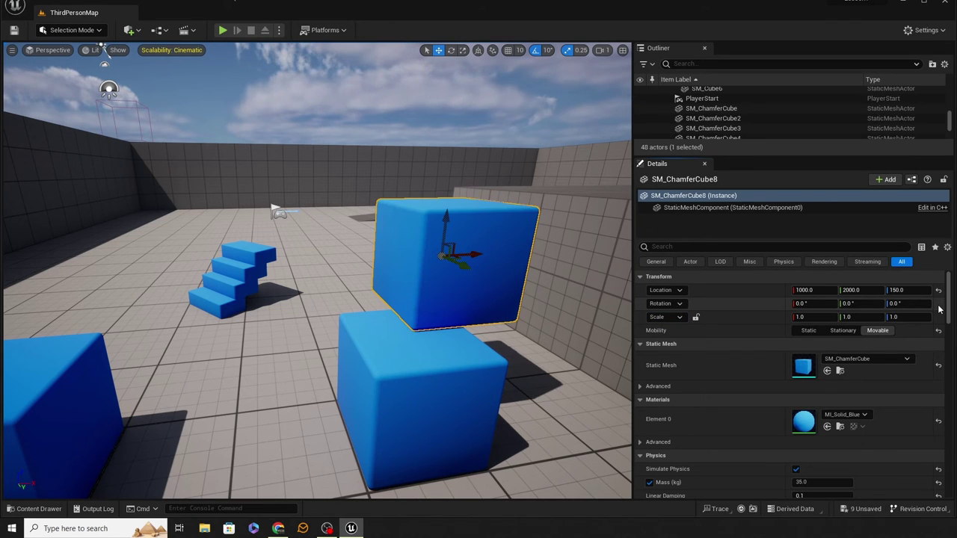
Set the upper cube's scale to 2 on the X, Y and Z axes
{"action": "left_click", "coordinate": [810, 318]}
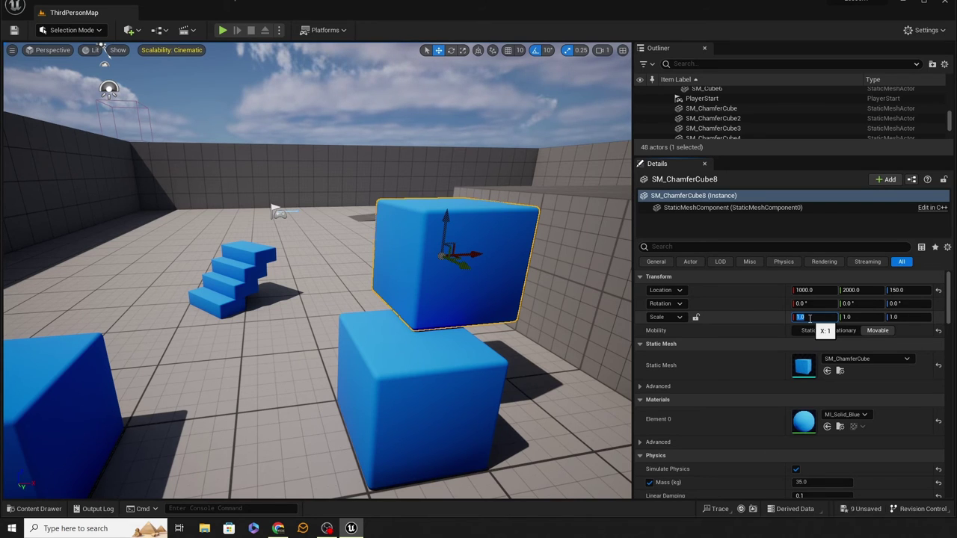
{"action": "type", "text": "2"}
{"action": "key", "text": "Tab"}
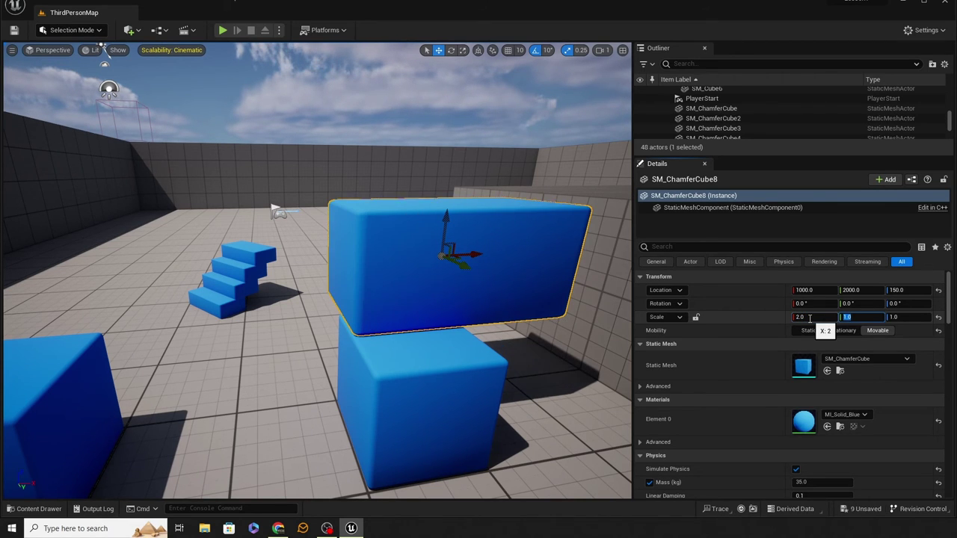
{"action": "type", "text": "2"}
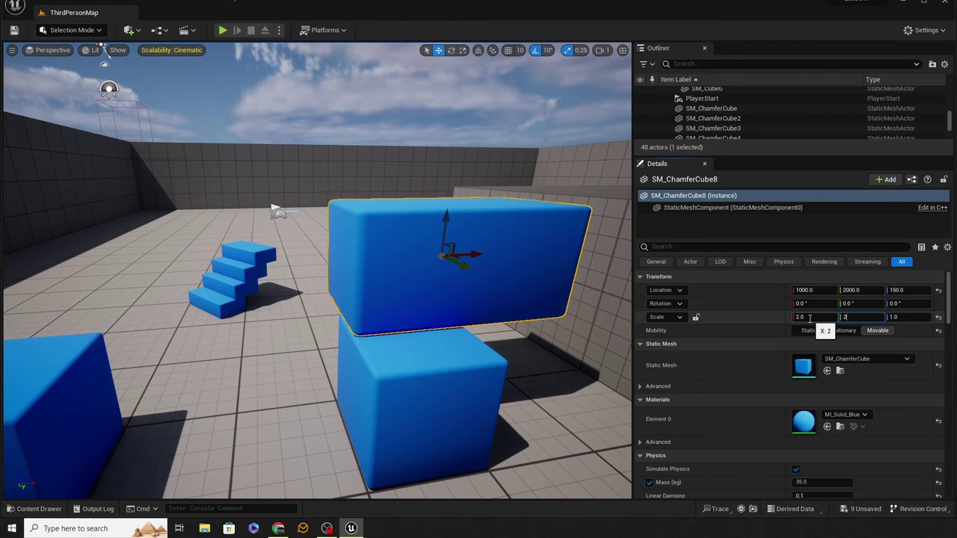
{"action": "key", "text": "Tab"}
{"action": "type", "text": "2"}
{"action": "key", "text": "Return"}
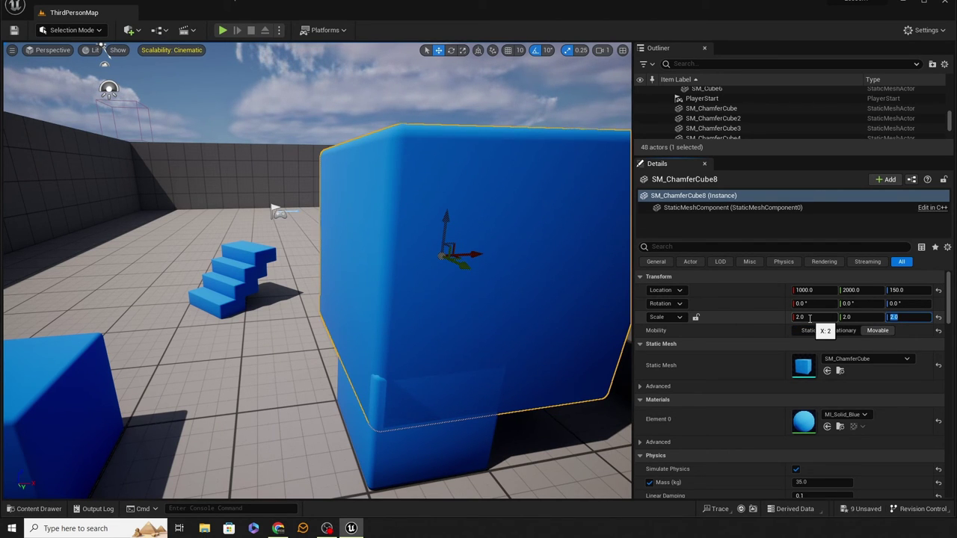
Set the upper cube's X and Y scale to 1
{"action": "left_click", "coordinate": [810, 317]}
{"action": "type", "text": "1"}
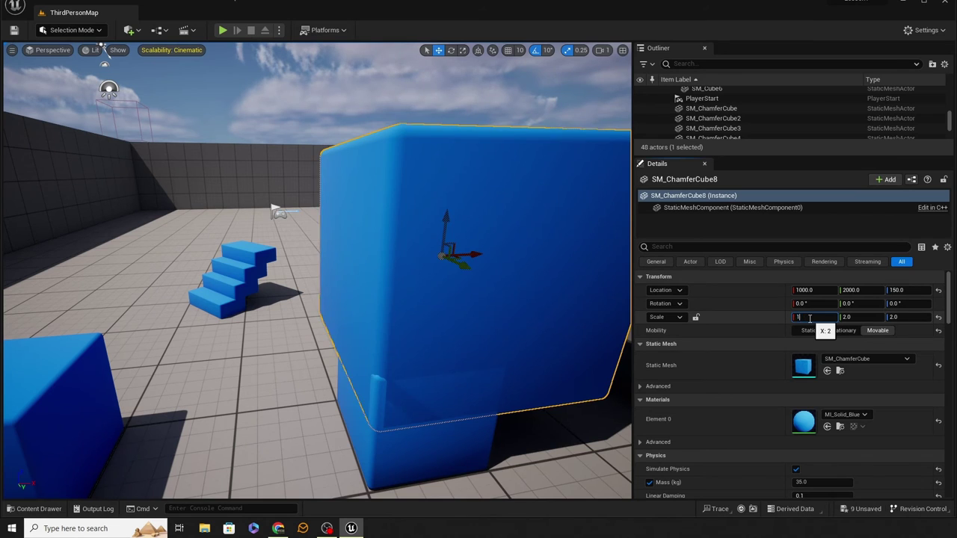
{"action": "key", "text": "Tab"}
{"action": "type", "text": "1"}
{"action": "key", "text": "Tab"}
Set the upper cube's X and Y scale to 0.5, making a narrow upright pillar
{"action": "left_click", "coordinate": [810, 318]}
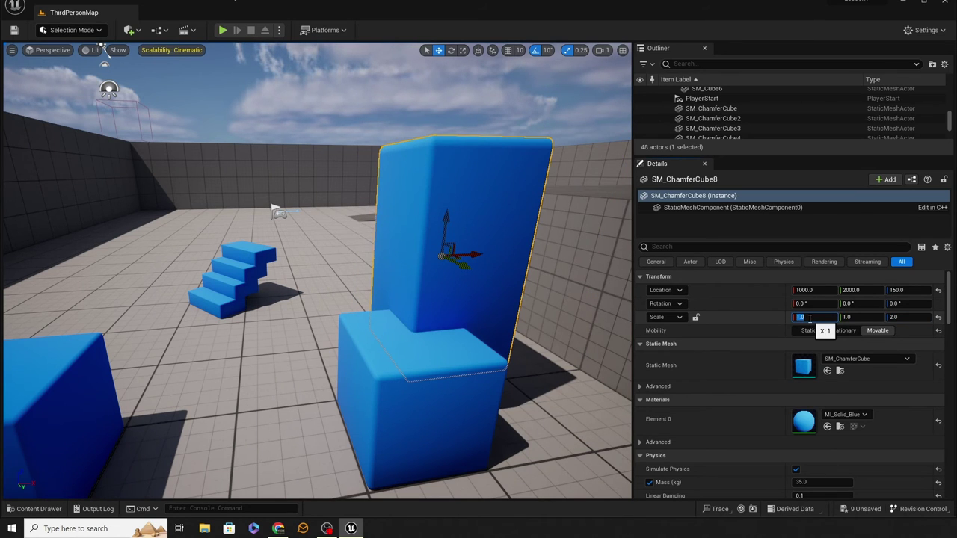
{"action": "type", "text": "0.5"}
{"action": "key", "text": "Tab"}
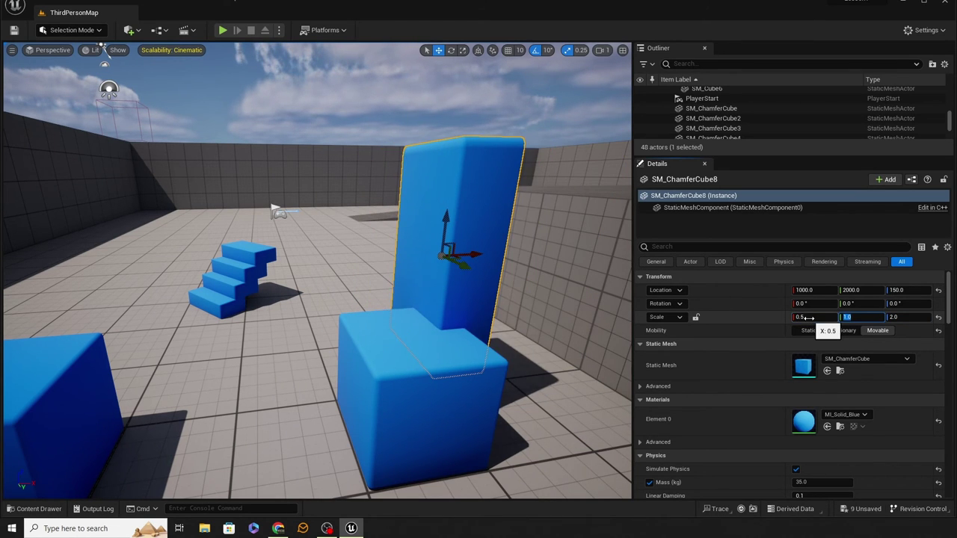
{"action": "type", "text": "0.5"}
{"action": "key", "text": "Tab"}
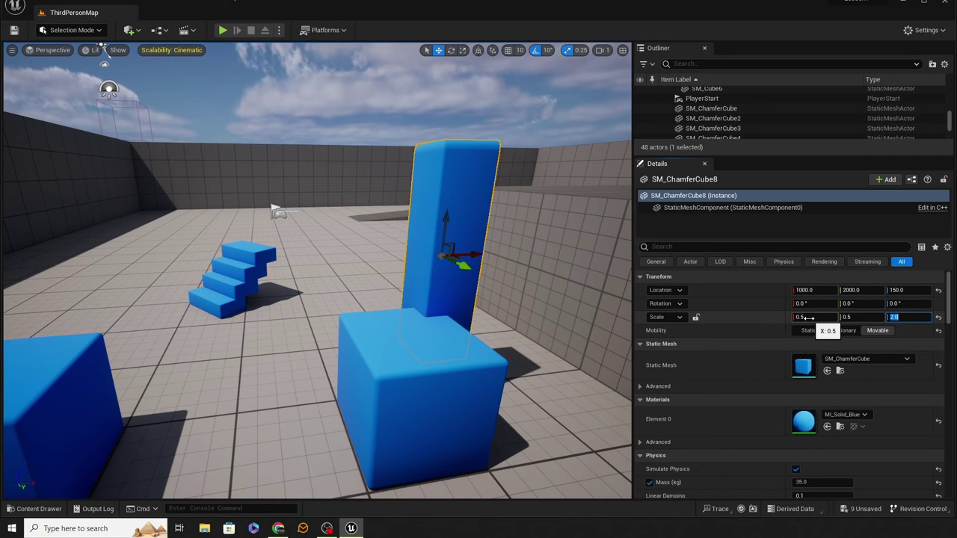
{"action": "scroll", "coordinate": [734, 319], "scroll_direction": "down", "scroll_amount": 2}
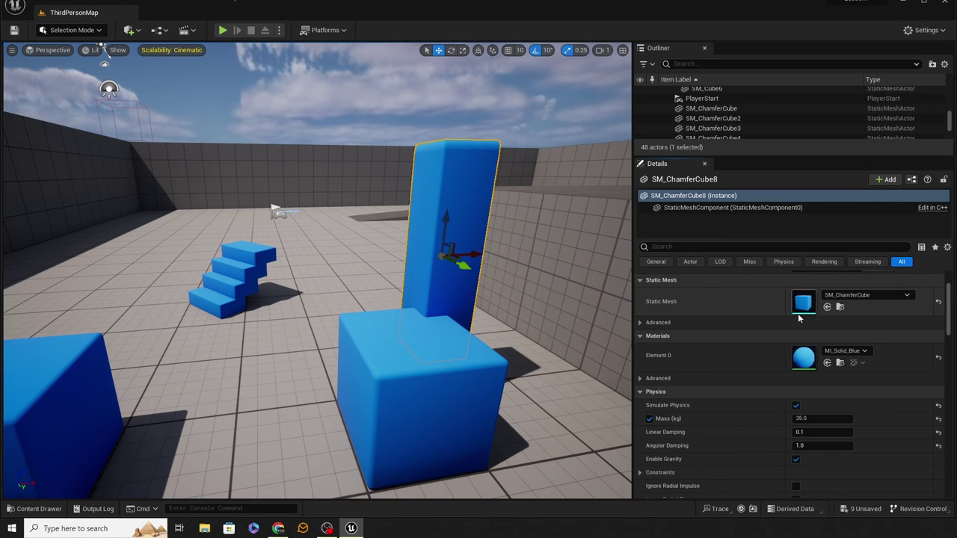
Browse to the pillar's static mesh, place an SM_Cube from that folder in the level, delete it and reselect the pillar
{"action": "left_click", "coordinate": [840, 309]}
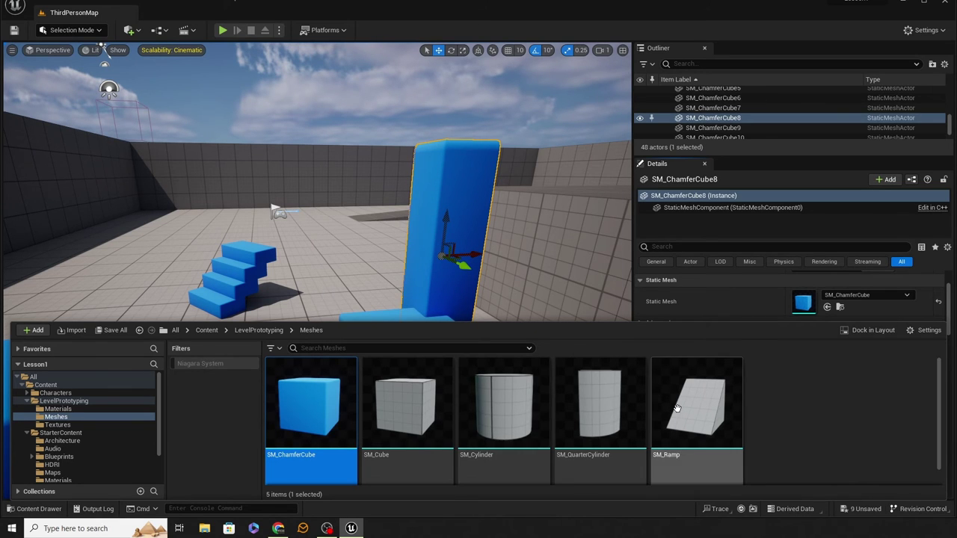
{"action": "left_click_drag", "start_coordinate": [395, 423], "coordinate": [338, 249]}
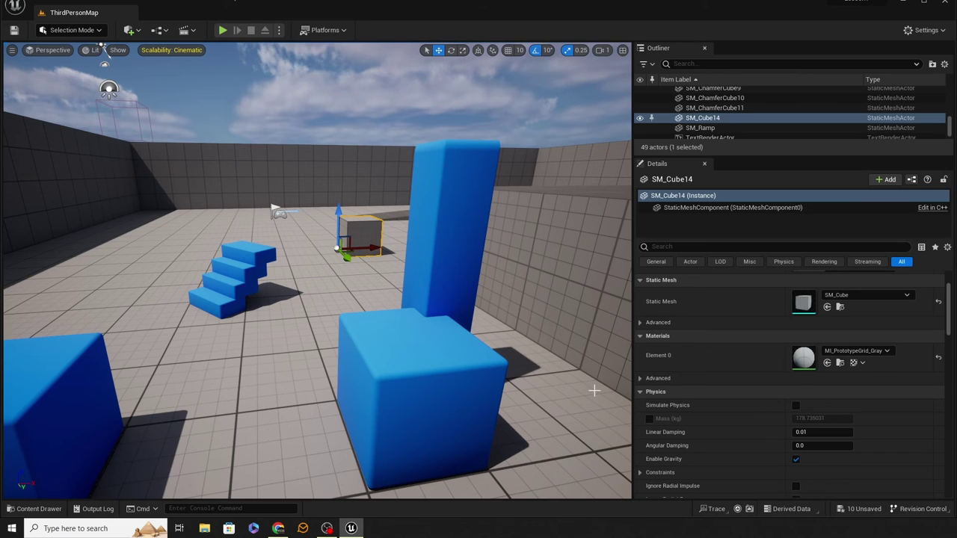
{"action": "key", "text": "Delete"}
{"action": "left_click", "coordinate": [427, 267]}
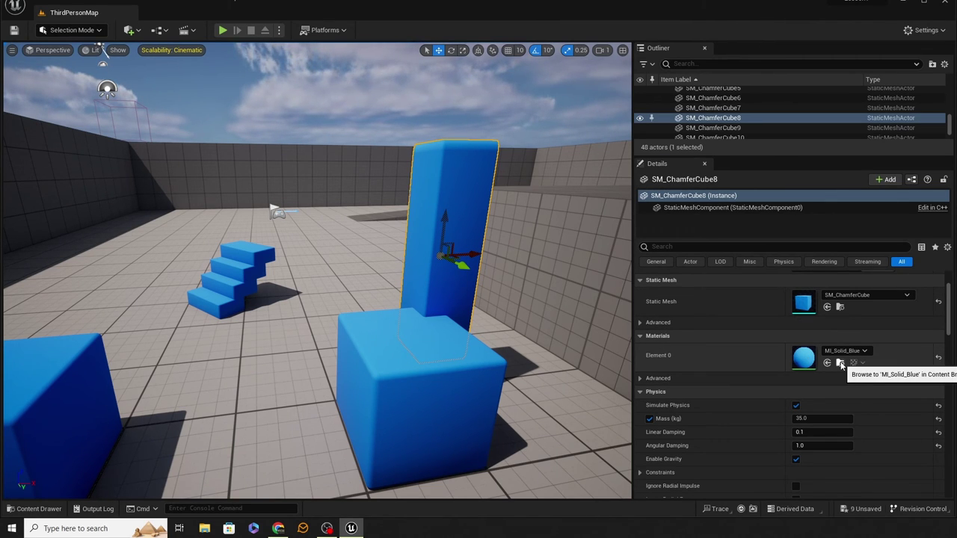
Browse to the pillar's MI_Solid_Blue material and look through the other materials in its folder
{"action": "left_click", "coordinate": [840, 363]}
{"action": "scroll", "coordinate": [441, 444], "scroll_direction": "down", "scroll_amount": 2}
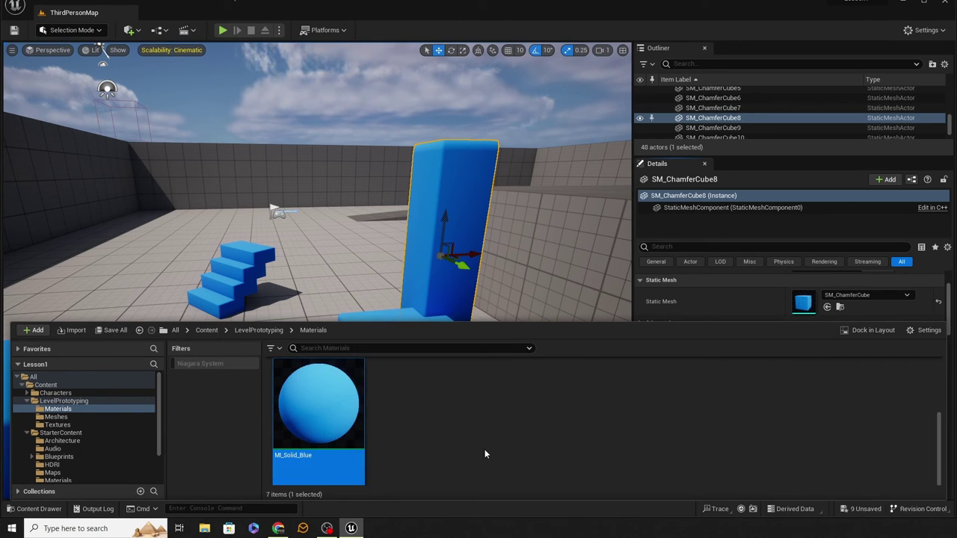
{"action": "scroll", "coordinate": [488, 447], "scroll_direction": "up", "scroll_amount": 2}
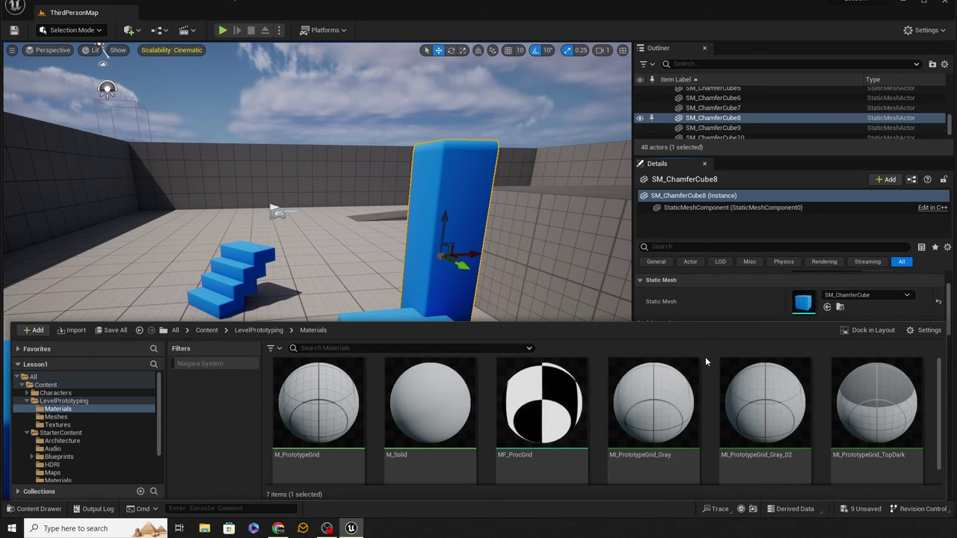
{"action": "left_click", "coordinate": [745, 305]}
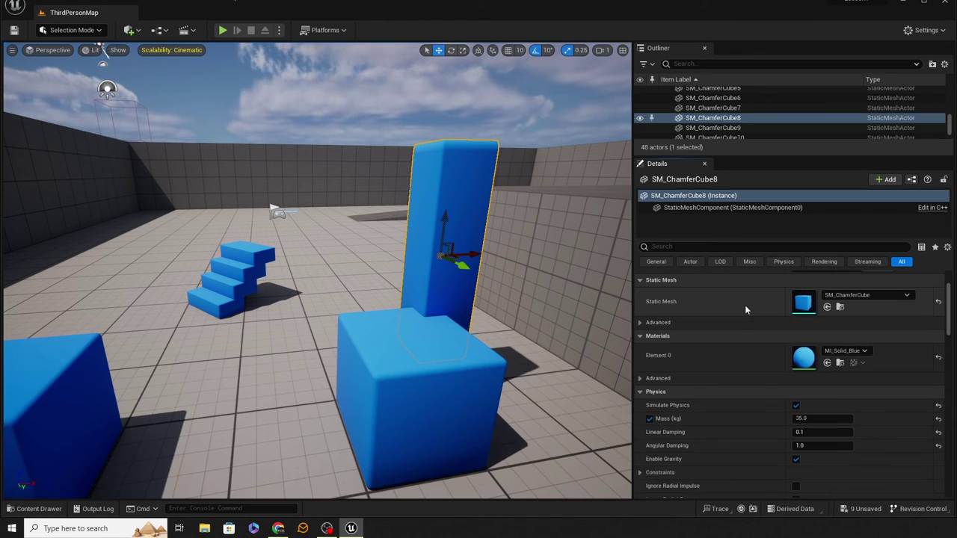
Check the Simulate Physics setting on the pillar and the other large blue cubes
{"action": "scroll", "coordinate": [739, 371], "scroll_direction": "down", "scroll_amount": 3}
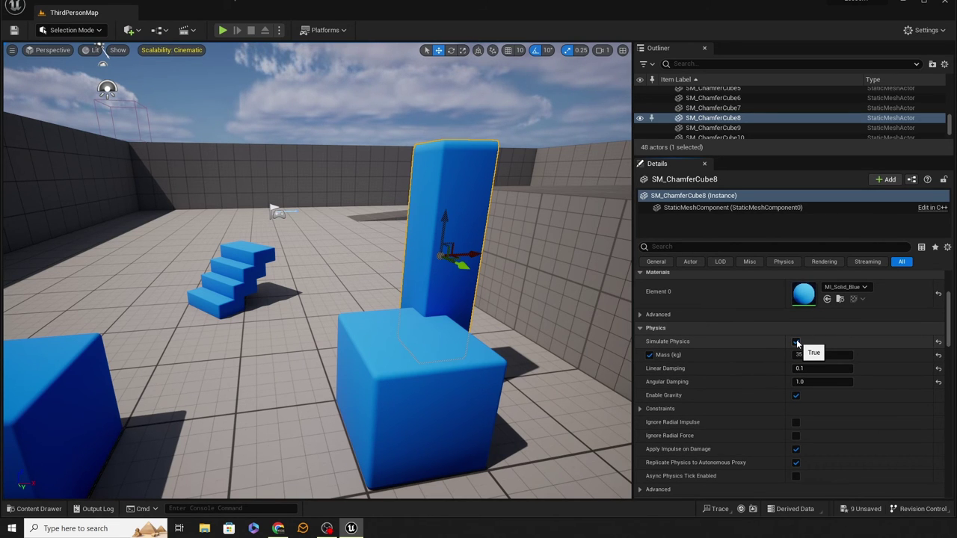
{"action": "left_click", "coordinate": [796, 343]}
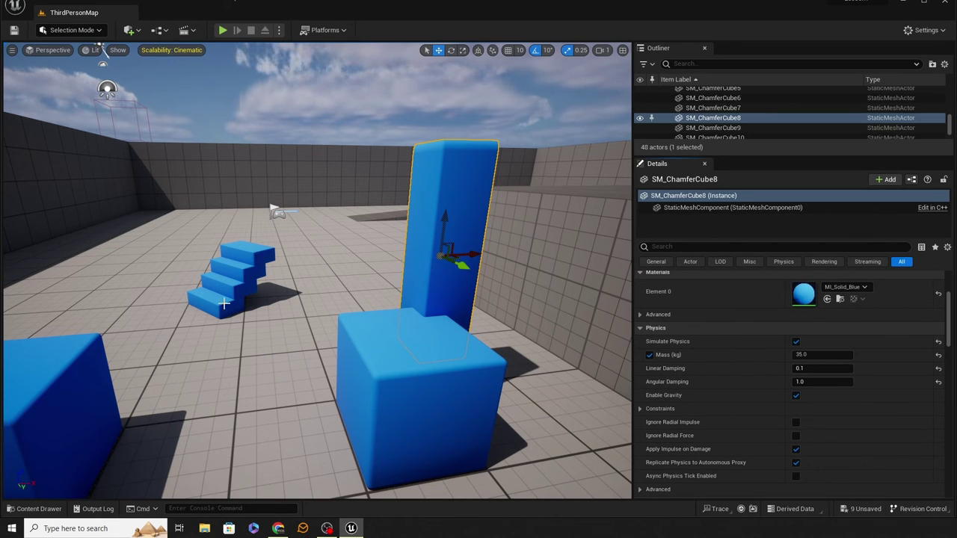
{"action": "left_click", "coordinate": [416, 366]}
{"action": "key", "text": "f"}
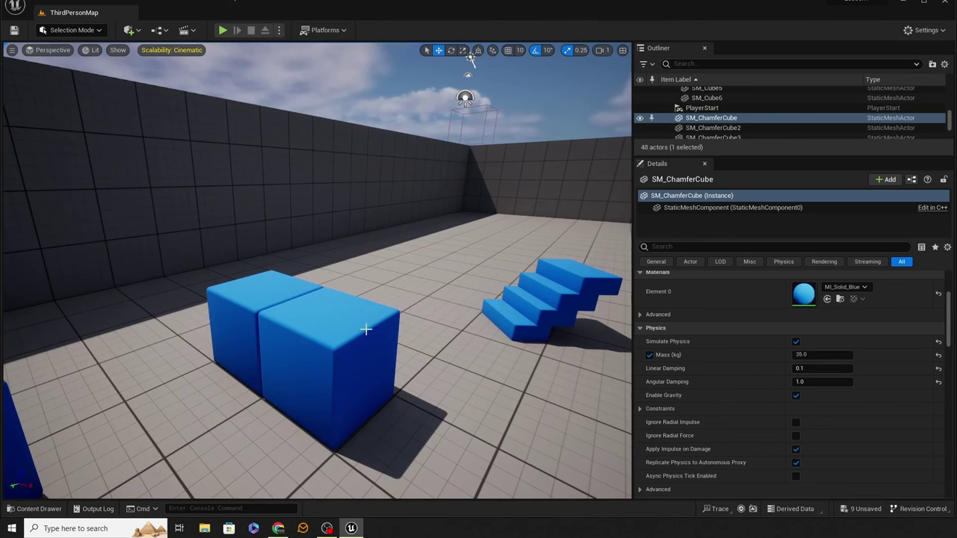
{"action": "left_click", "coordinate": [333, 318]}
{"action": "left_click", "coordinate": [283, 301]}
{"action": "right_click_drag", "start_coordinate": [365, 333], "coordinate": [489, 354]}
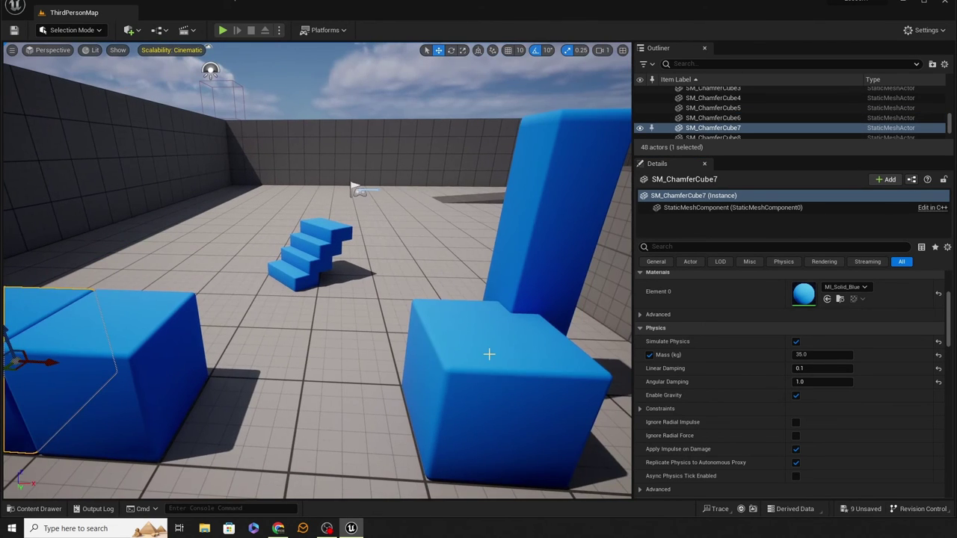
{"action": "left_click", "coordinate": [489, 354]}
{"action": "left_click", "coordinate": [549, 299]}
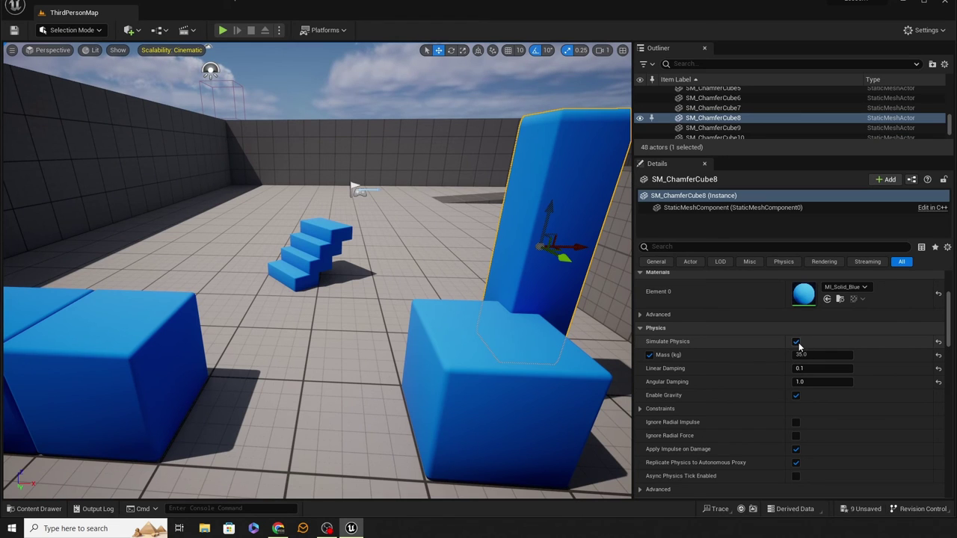
Play the level, run the character into the blue cubes to test their physics, and stop the session
{"action": "key", "text": "s"}
{"action": "right_click_drag", "start_coordinate": [551, 354], "coordinate": [494, 300]}
{"action": "key", "text": "s"}
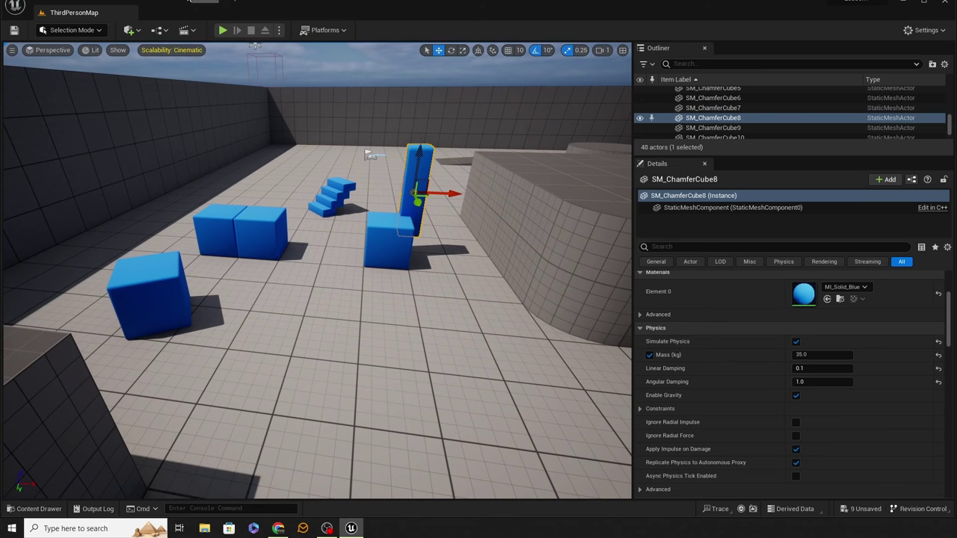
{"action": "left_click", "coordinate": [222, 31]}
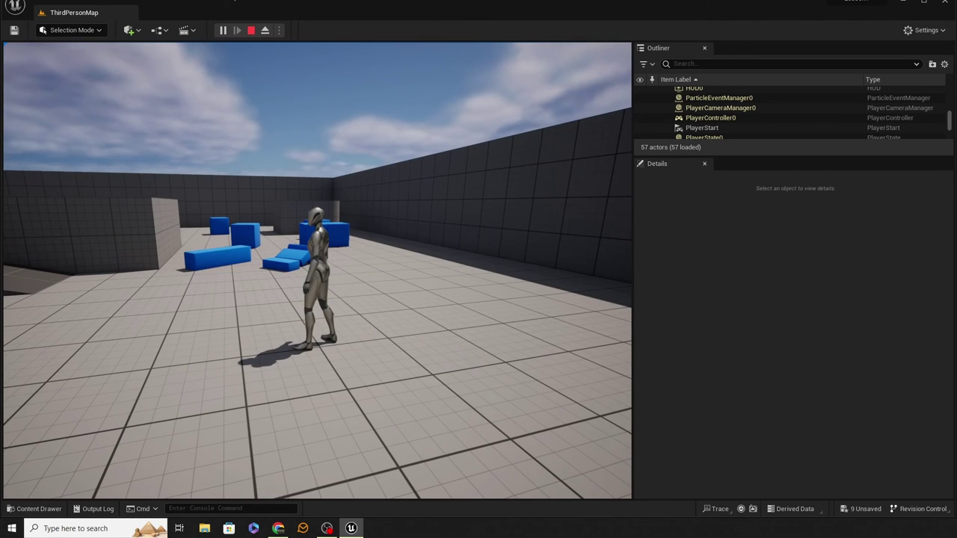
{"action": "key", "text": "w"}
{"action": "key", "text": "d"}
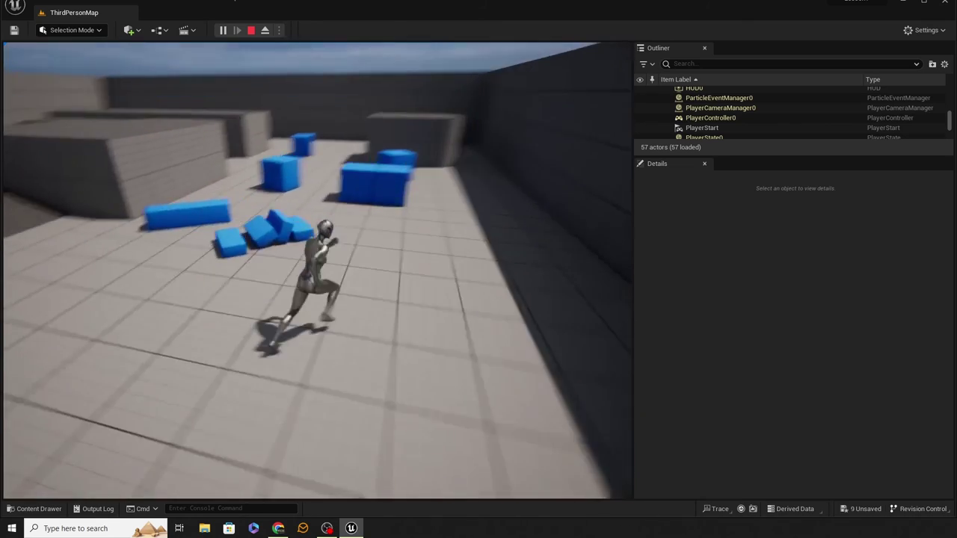
{"action": "key", "text": "w"}
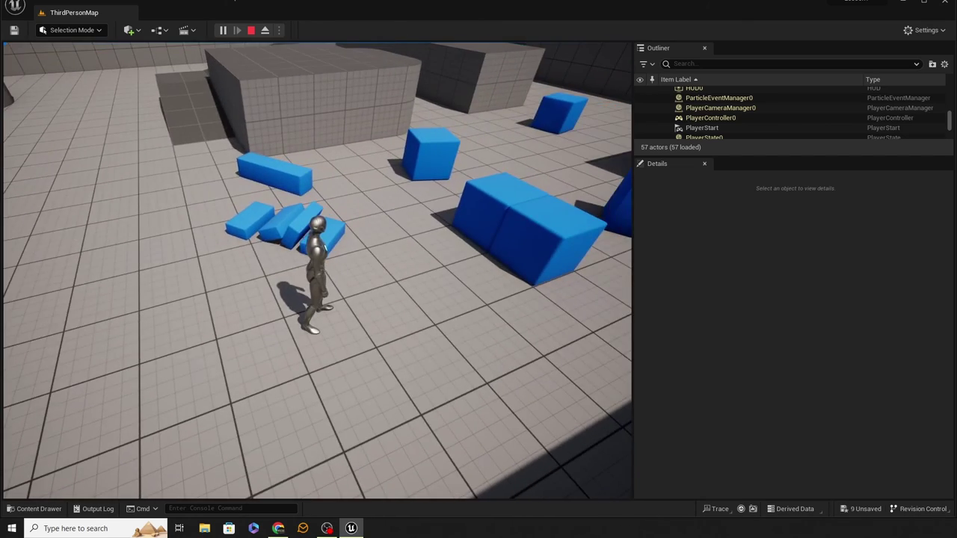
{"action": "key", "text": "d"}
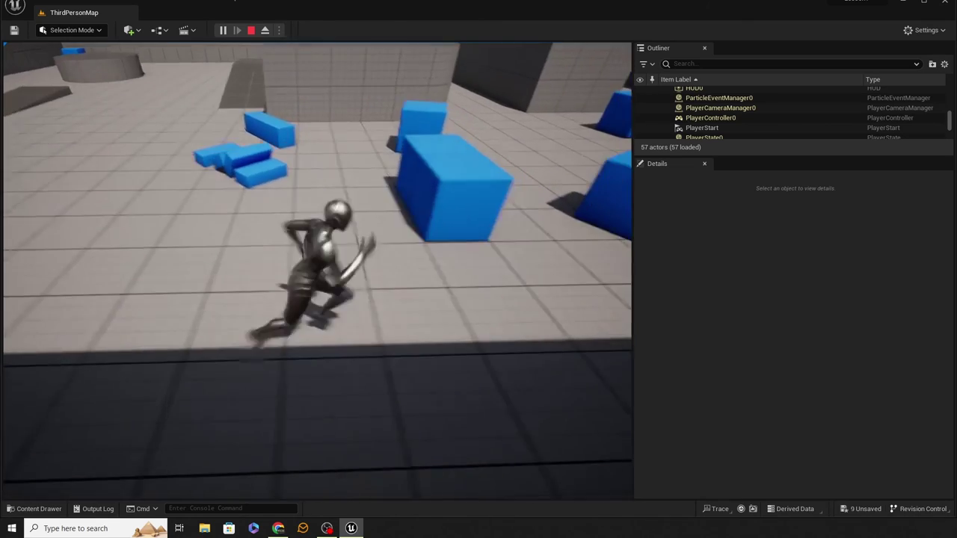
{"action": "key", "text": "w"}
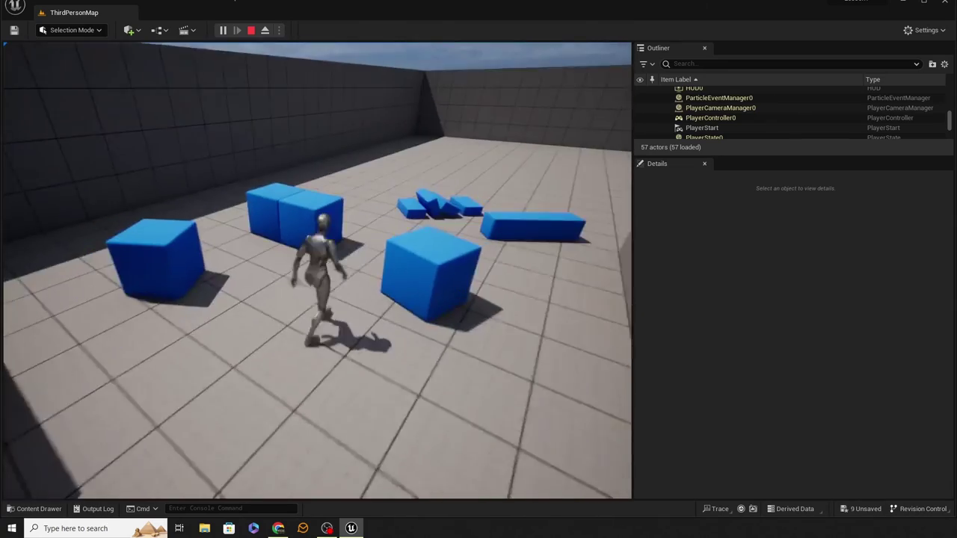
{"action": "key", "text": "d"}
{"action": "key", "text": "w"}
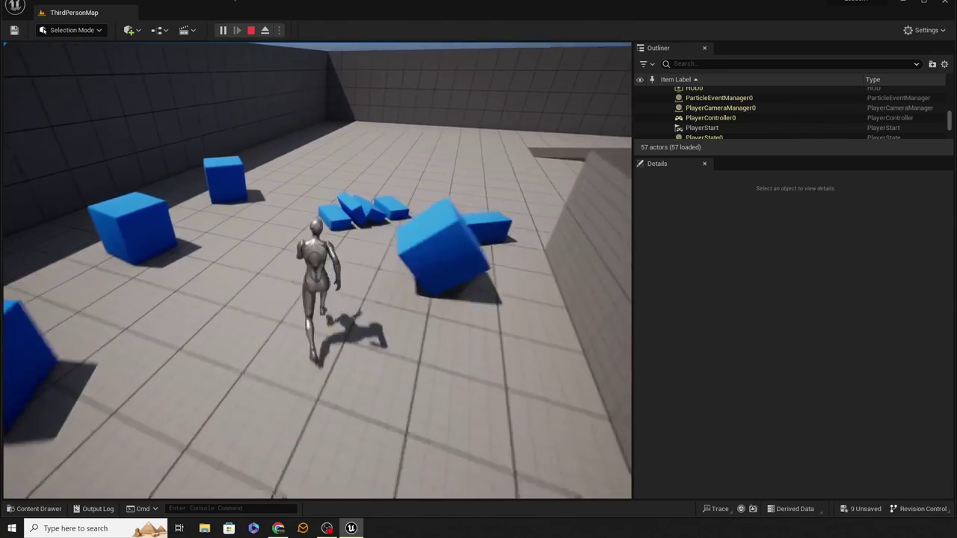
{"action": "key", "text": "s"}
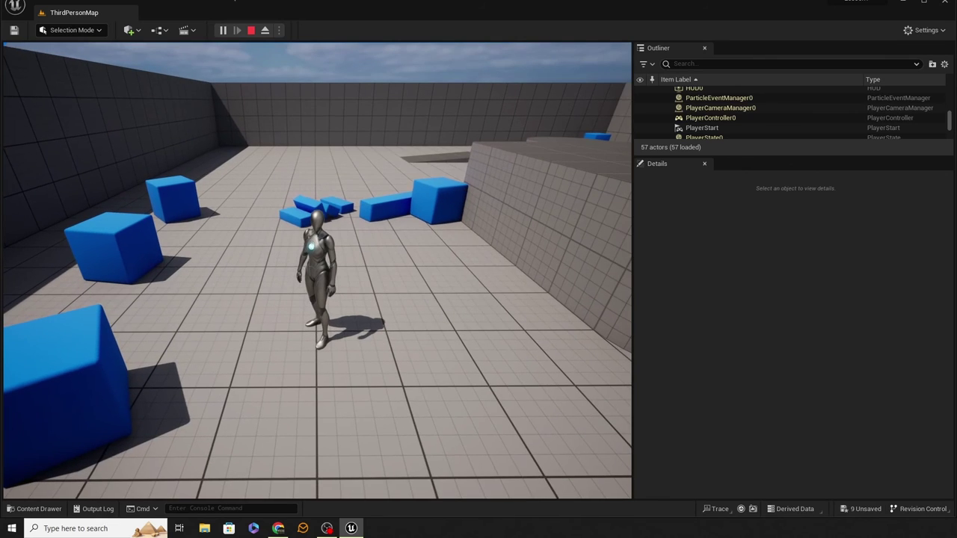
{"action": "key", "text": "Escape"}
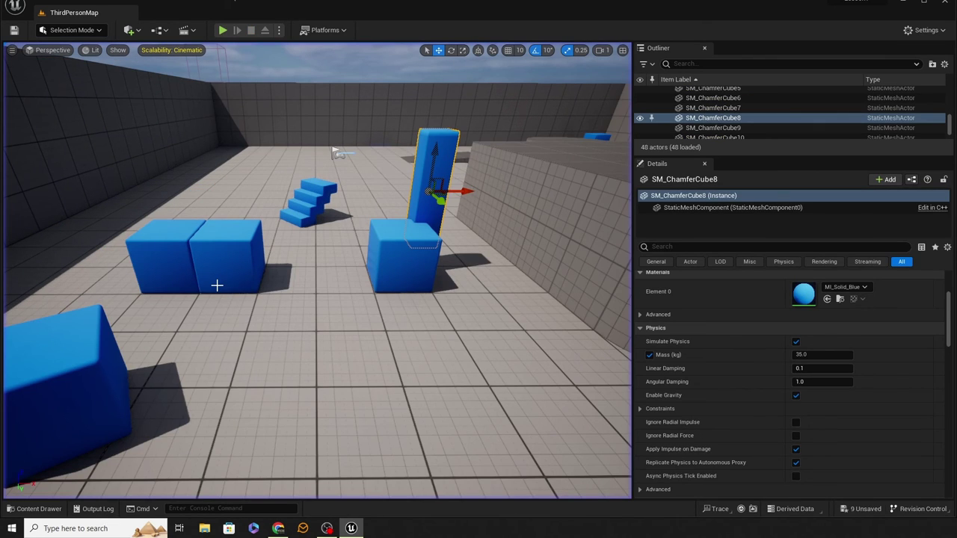
Select all four stair blocks together and turn off Simulate Physics for them
{"action": "left_click", "coordinate": [326, 187]}
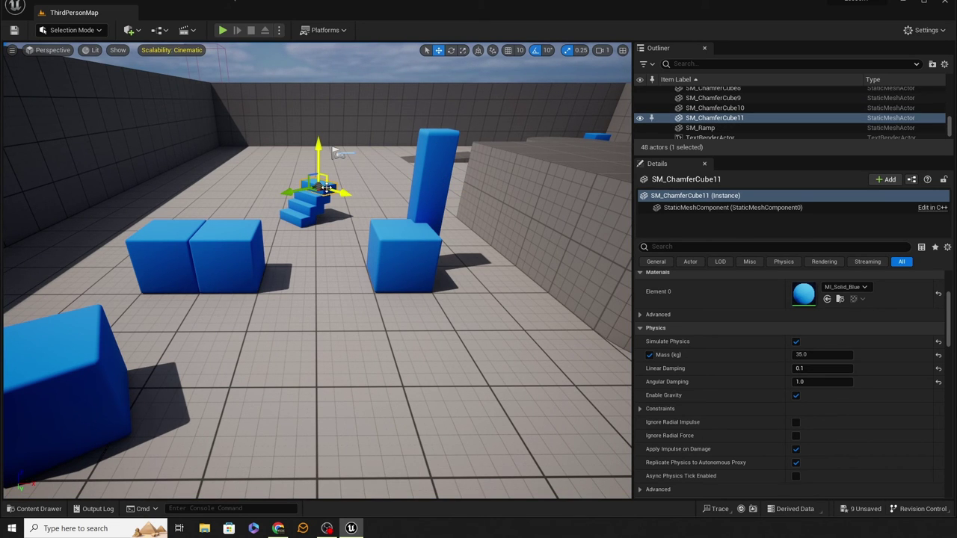
{"action": "left_click", "coordinate": [317, 200], "text": "ctrl"}
{"action": "left_click", "coordinate": [309, 212], "text": "ctrl"}
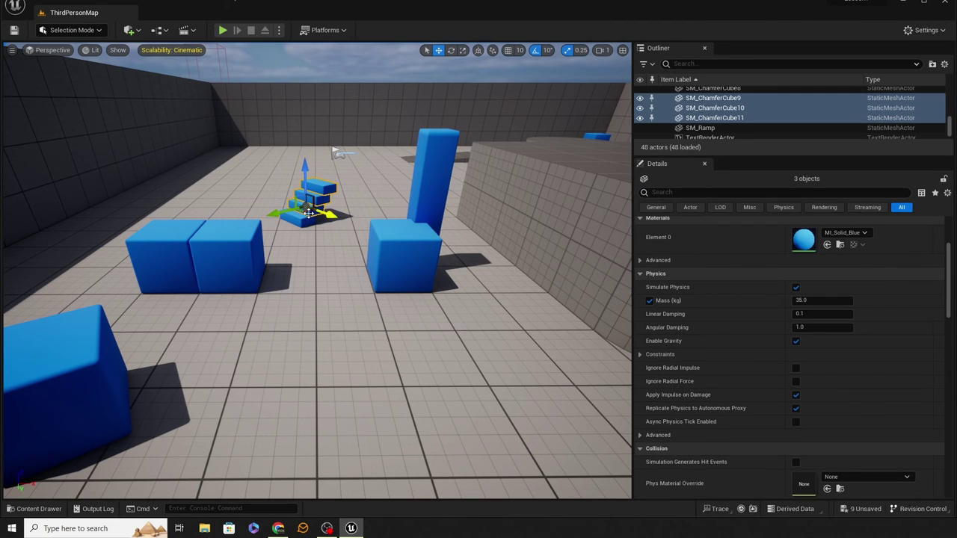
{"action": "left_click", "coordinate": [314, 203], "text": "ctrl"}
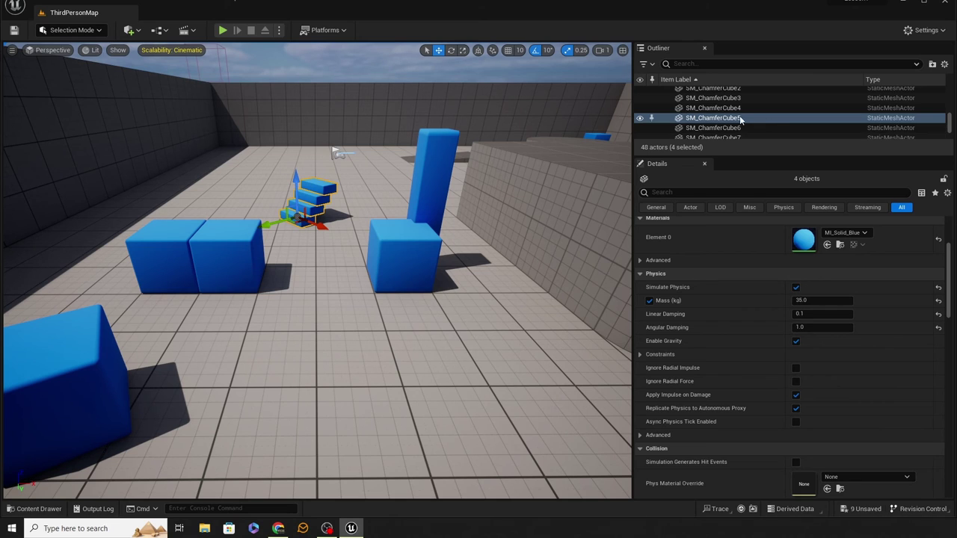
{"action": "scroll", "coordinate": [737, 124], "scroll_direction": "up", "scroll_amount": 2}
{"action": "scroll", "coordinate": [738, 126], "scroll_direction": "down", "scroll_amount": 4}
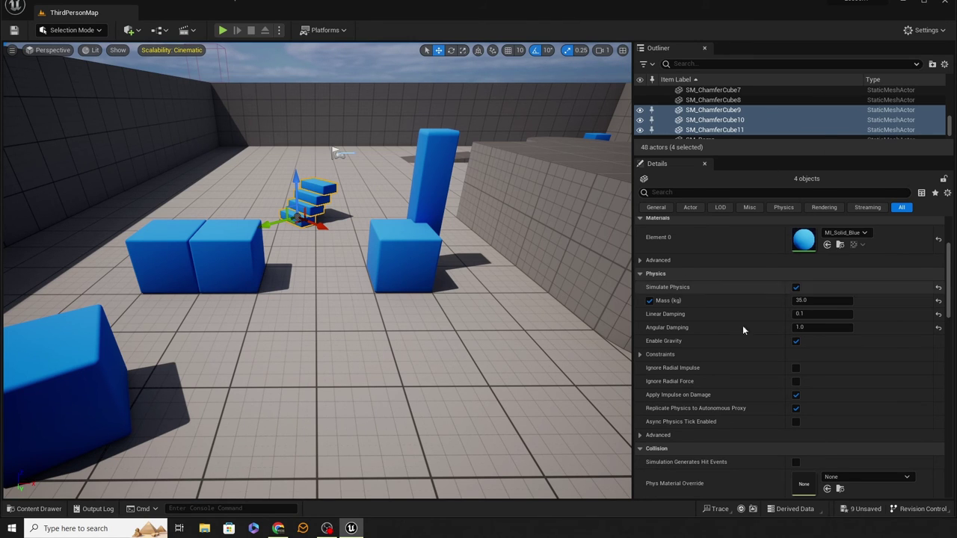
{"action": "scroll", "coordinate": [763, 323], "scroll_direction": "up", "scroll_amount": 4}
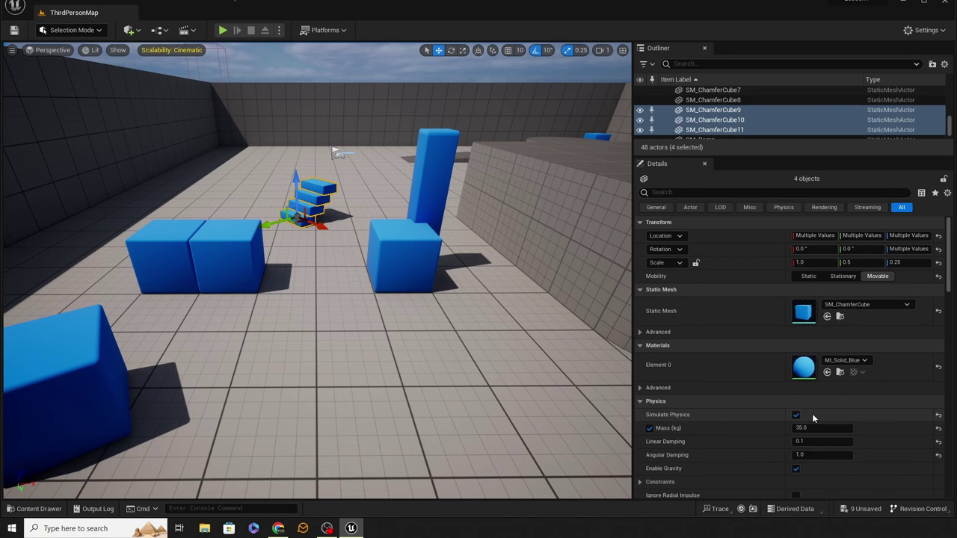
Play the level, walk the character up and down the blue stairs to test them, and stop the session
{"action": "left_click", "coordinate": [222, 31]}
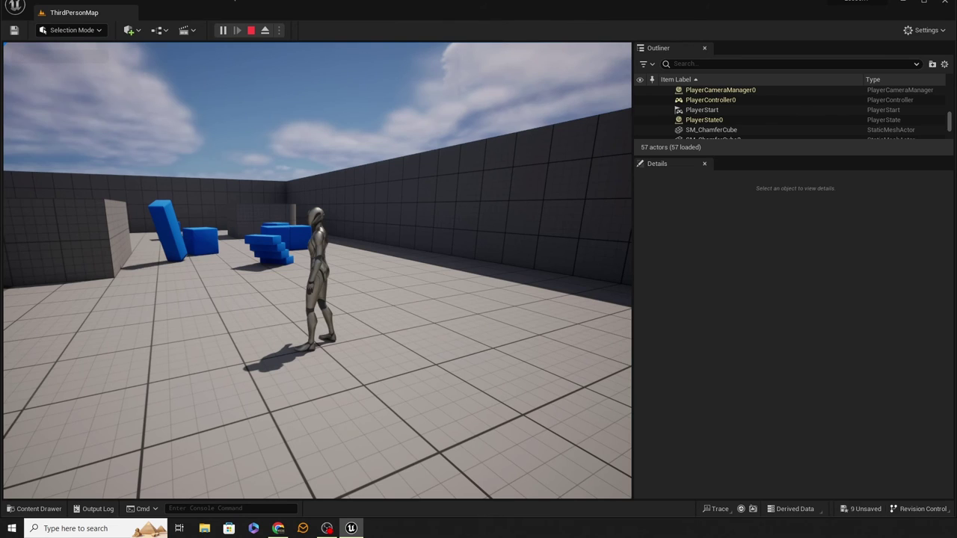
{"action": "key", "text": "w"}
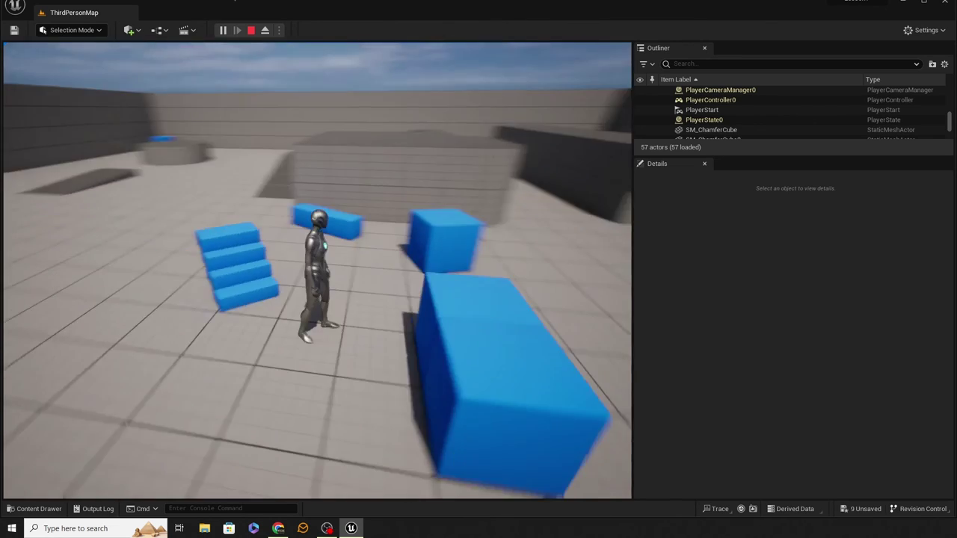
{"action": "key", "text": "w"}
{"action": "key", "text": "s"}
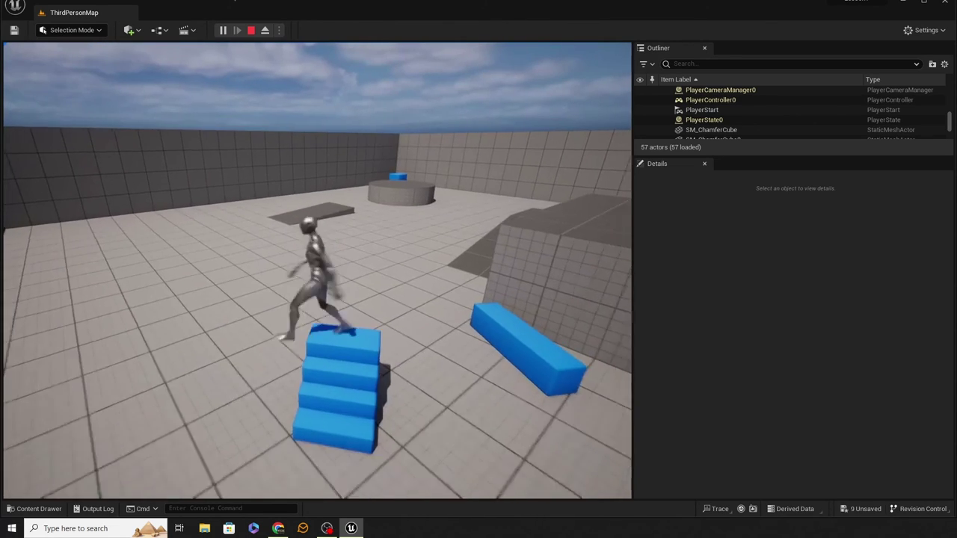
{"action": "key", "text": "w"}
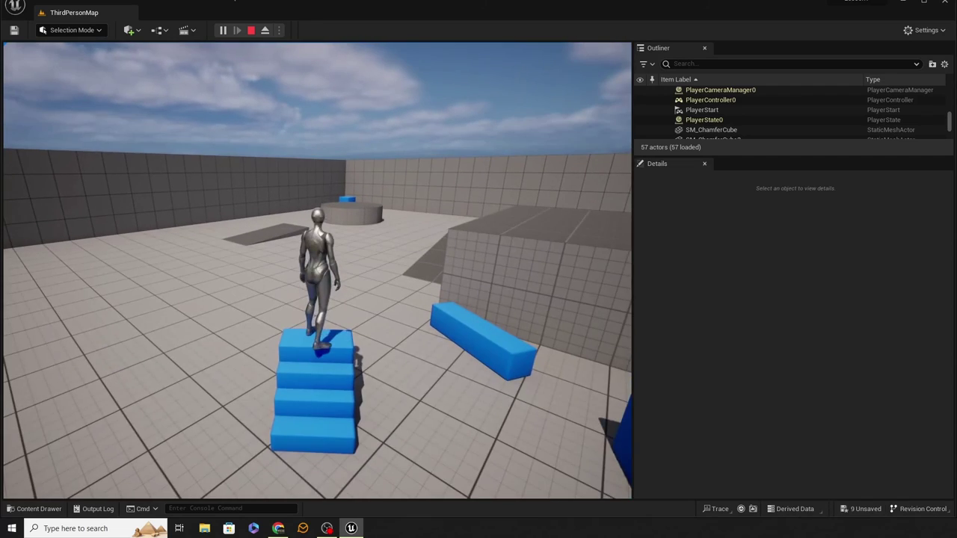
{"action": "key", "text": "s"}
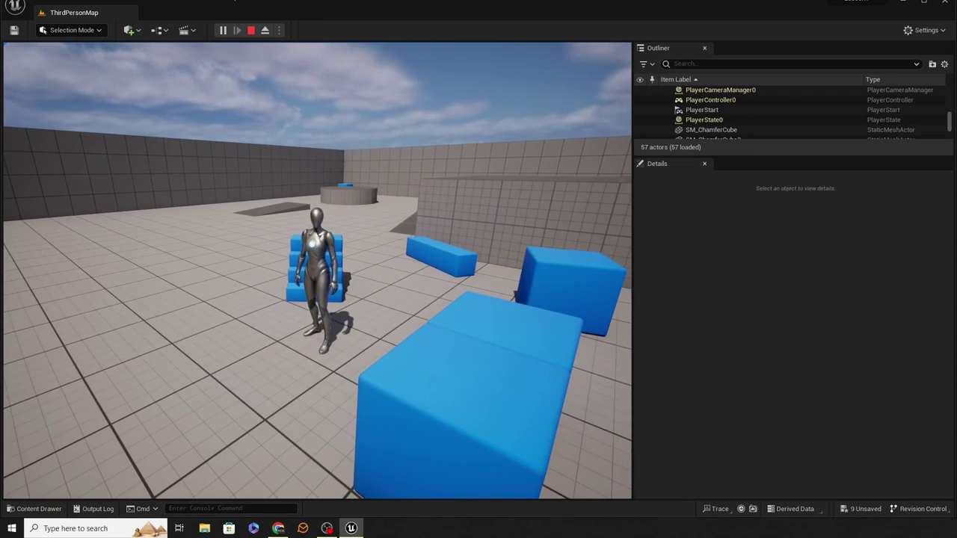
{"action": "key", "text": "w"}
{"action": "key", "text": "Escape"}
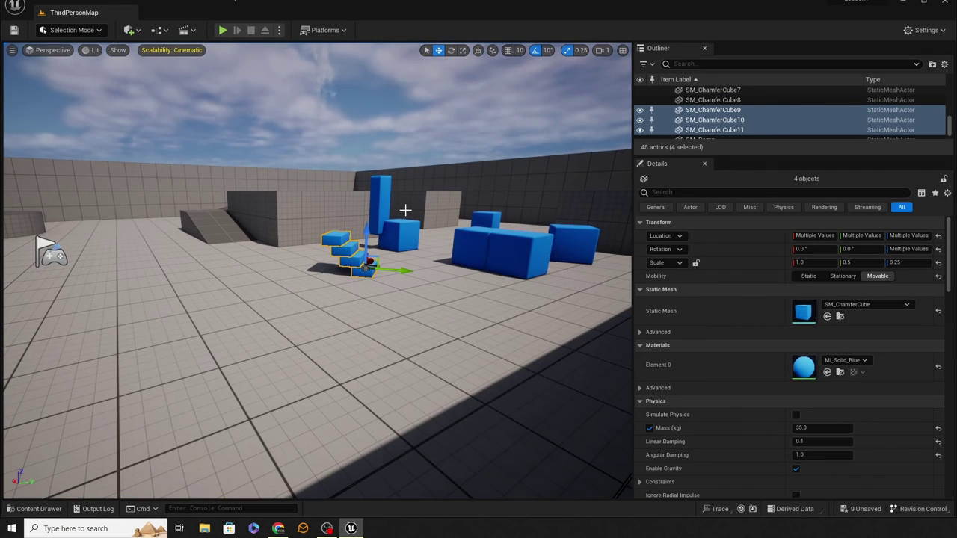
Look through the Details properties of the four selected stair blocks, from Physics and Collision down to Actor
{"action": "scroll", "coordinate": [736, 400], "scroll_direction": "down", "scroll_amount": 3}
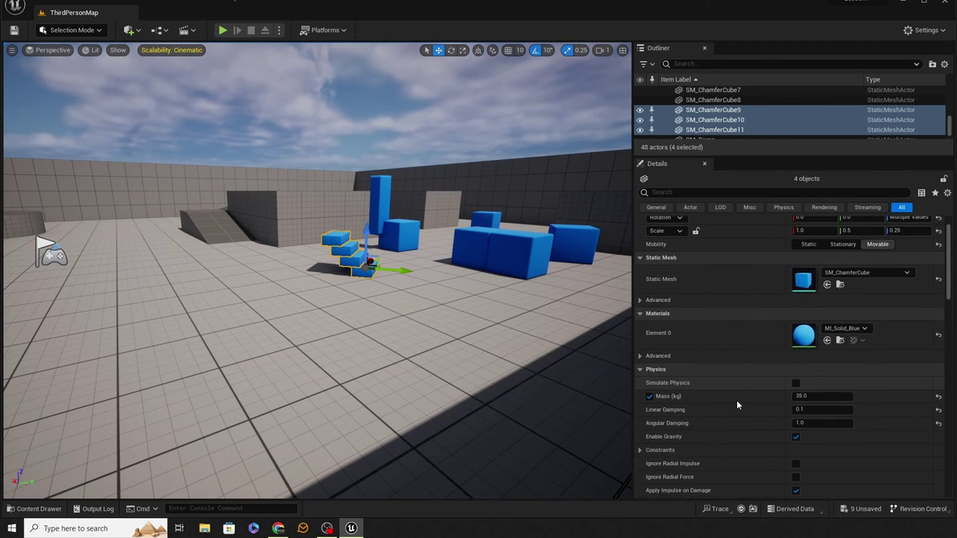
{"action": "scroll", "coordinate": [738, 400], "scroll_direction": "down", "scroll_amount": 1}
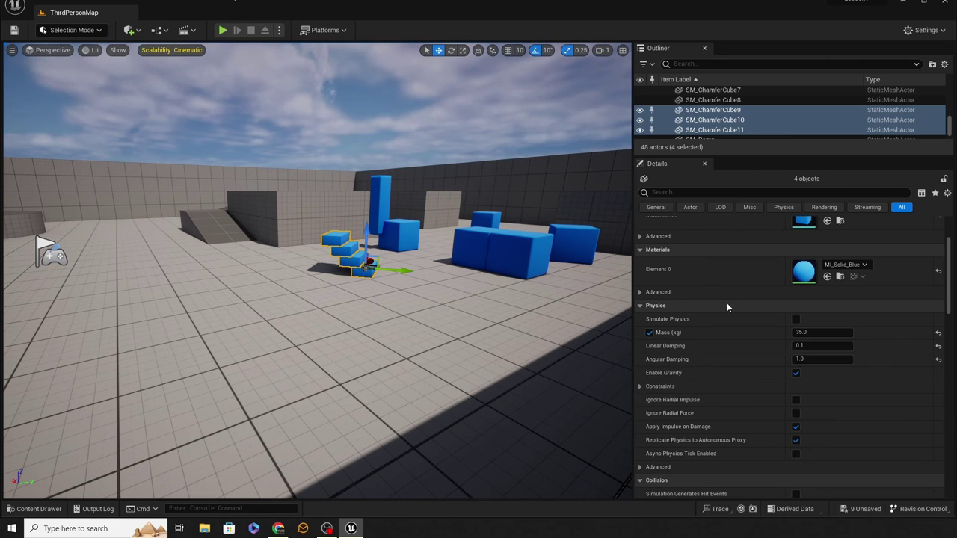
{"action": "scroll", "coordinate": [791, 384], "scroll_direction": "down", "scroll_amount": 3}
{"action": "scroll", "coordinate": [788, 384], "scroll_direction": "down", "scroll_amount": 8}
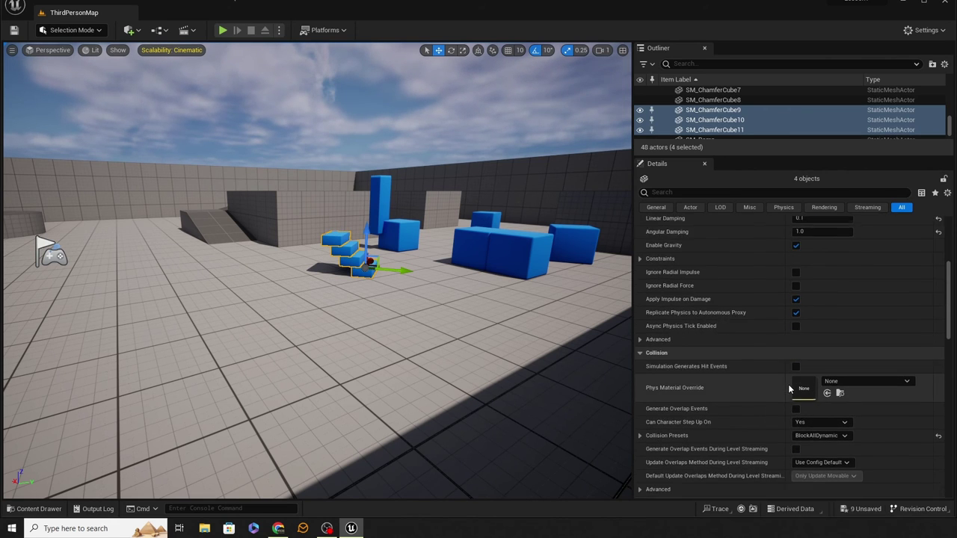
{"action": "scroll", "coordinate": [791, 380], "scroll_direction": "down", "scroll_amount": 10}
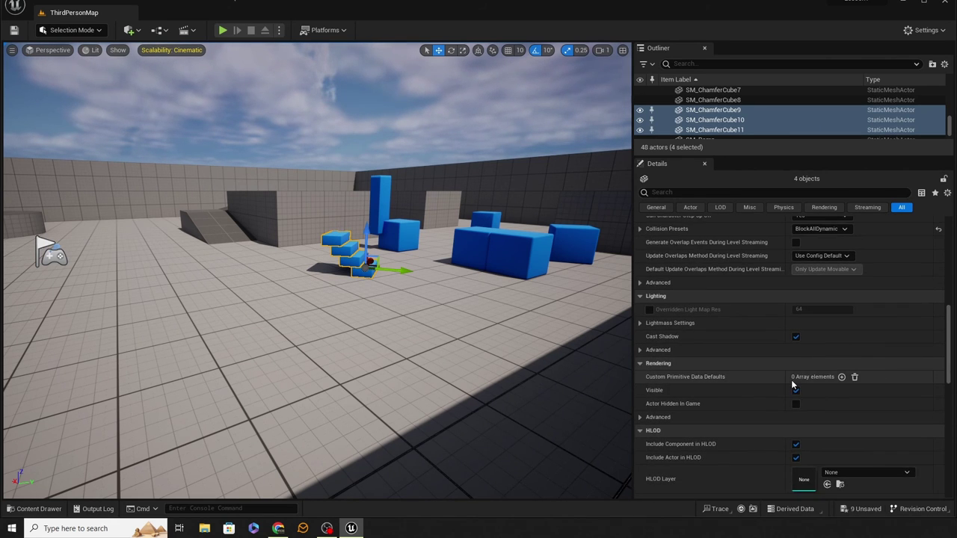
{"action": "scroll", "coordinate": [793, 379], "scroll_direction": "down", "scroll_amount": 4}
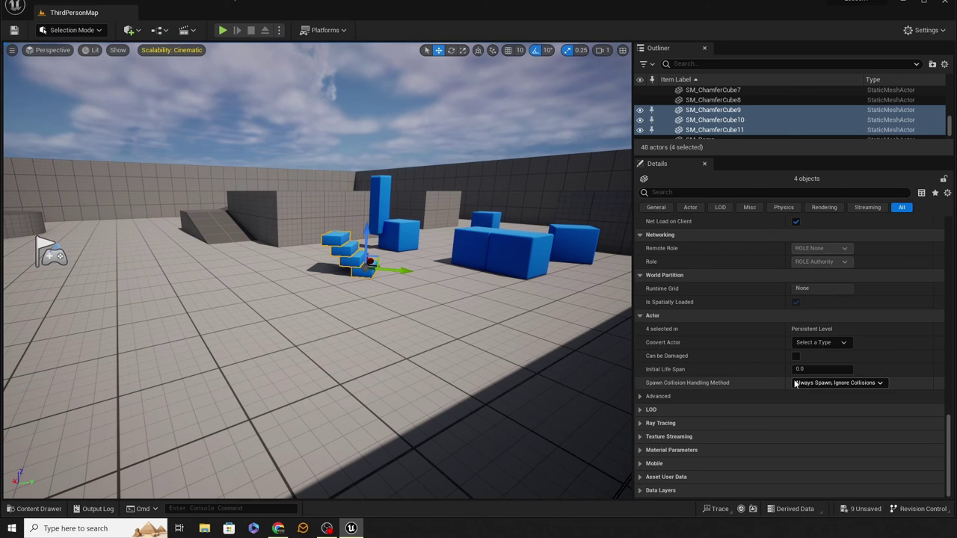
{"action": "scroll", "coordinate": [822, 377], "scroll_direction": "up", "scroll_amount": 10}
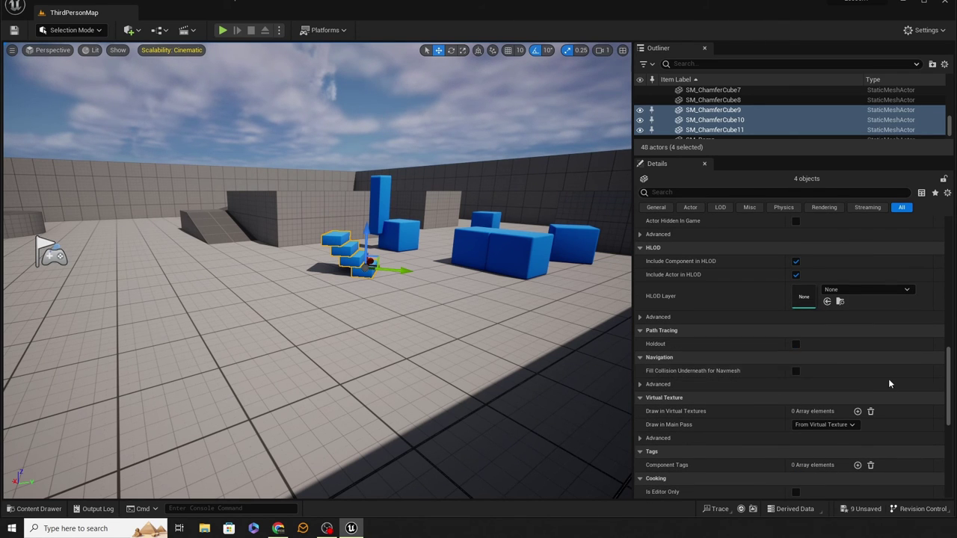
{"action": "scroll", "coordinate": [953, 254], "scroll_direction": "up", "scroll_amount": 10}
{"action": "scroll", "coordinate": [953, 258], "scroll_direction": "up", "scroll_amount": 5}
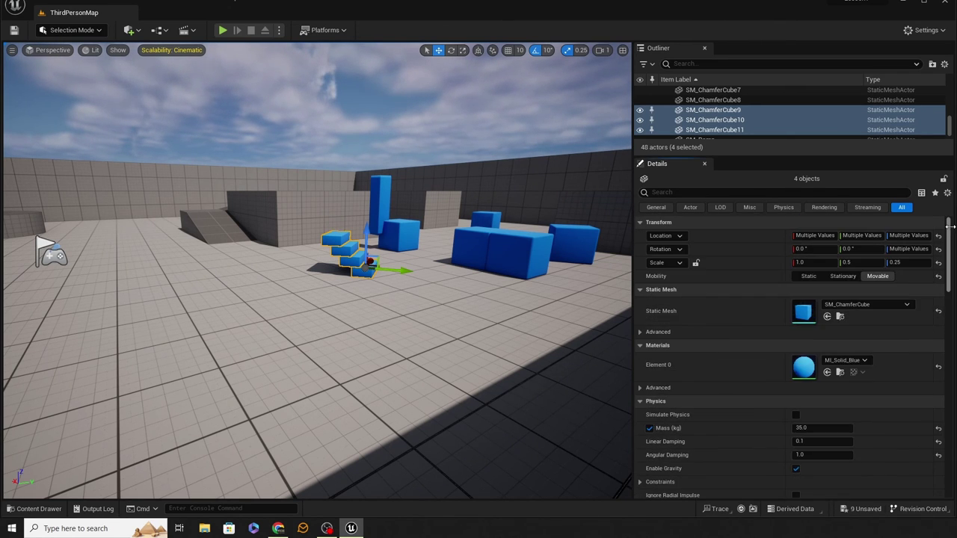
Open the Props folder of StarterContent and browse its static meshes above an open stretch of floor
{"action": "right_click_drag", "start_coordinate": [526, 326], "coordinate": [321, 348]}
{"action": "right_click_drag", "start_coordinate": [490, 327], "coordinate": [489, 327]}
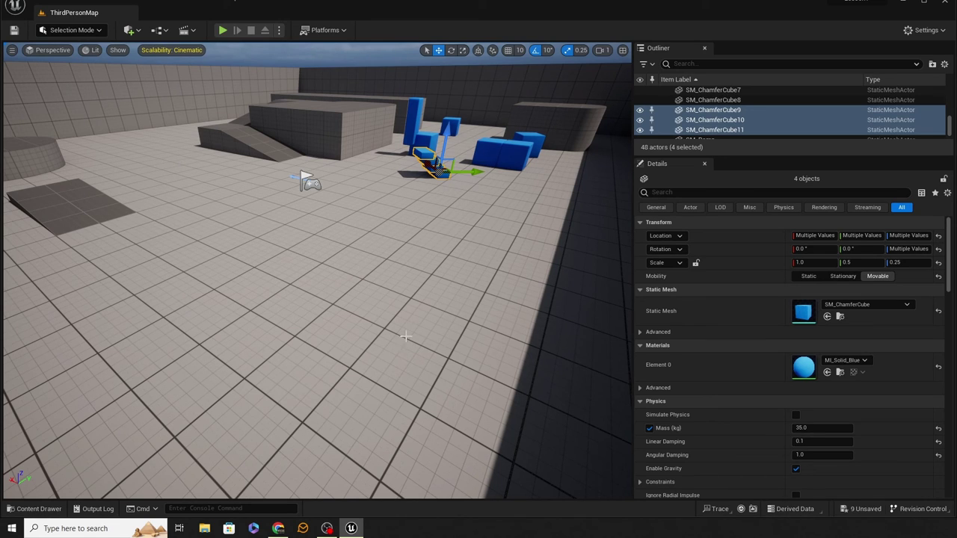
{"action": "left_click", "coordinate": [34, 510]}
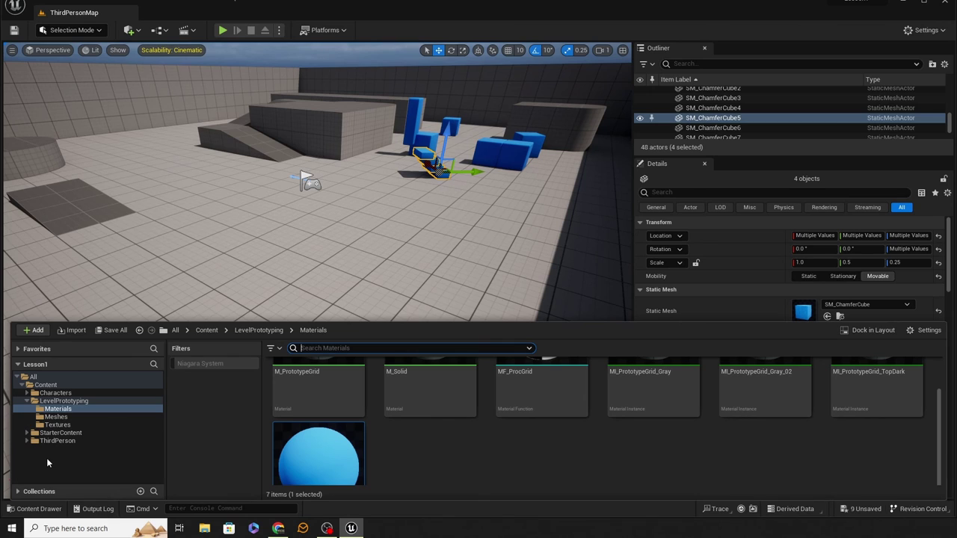
{"action": "left_click", "coordinate": [58, 434]}
{"action": "double_click", "coordinate": [57, 435]}
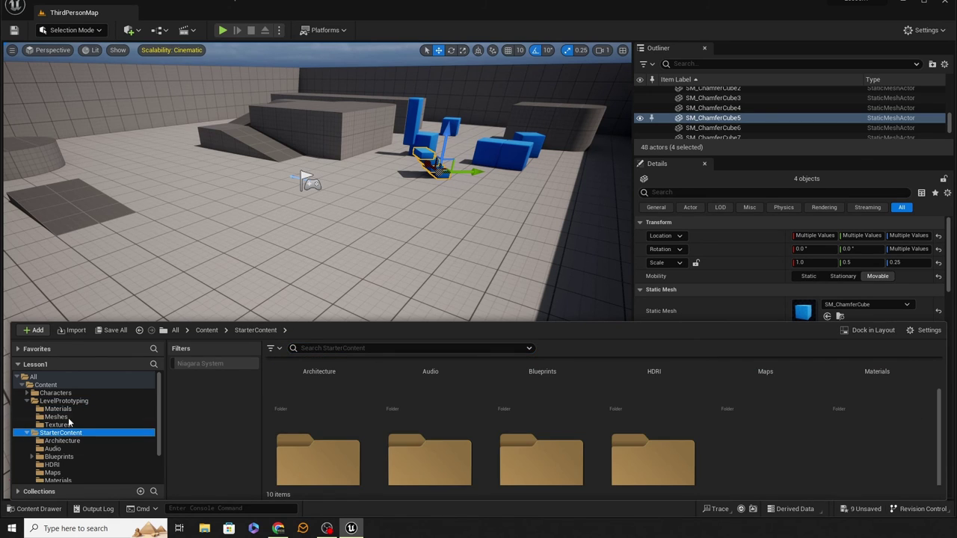
{"action": "scroll", "coordinate": [71, 436], "scroll_direction": "down", "scroll_amount": 3}
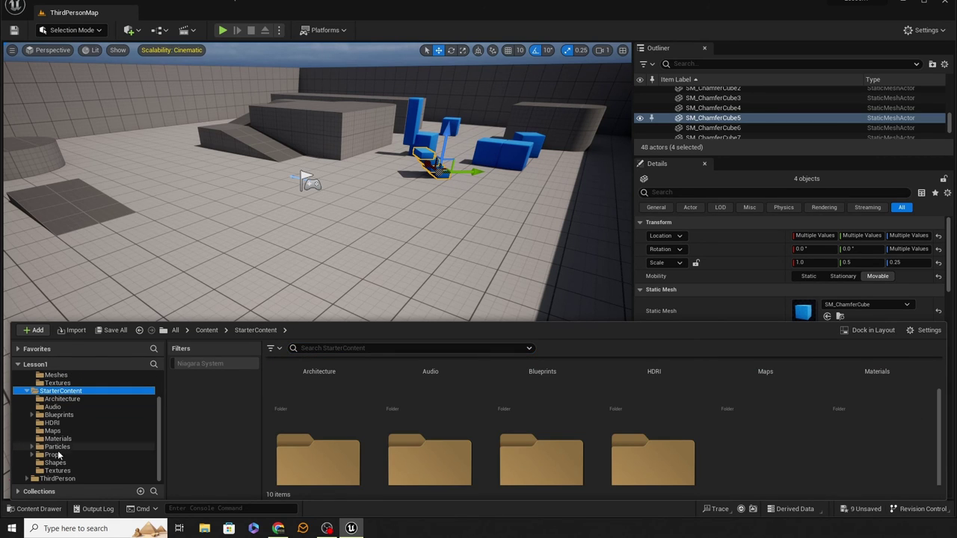
{"action": "left_click", "coordinate": [54, 455]}
{"action": "scroll", "coordinate": [435, 418], "scroll_direction": "down", "scroll_amount": 4}
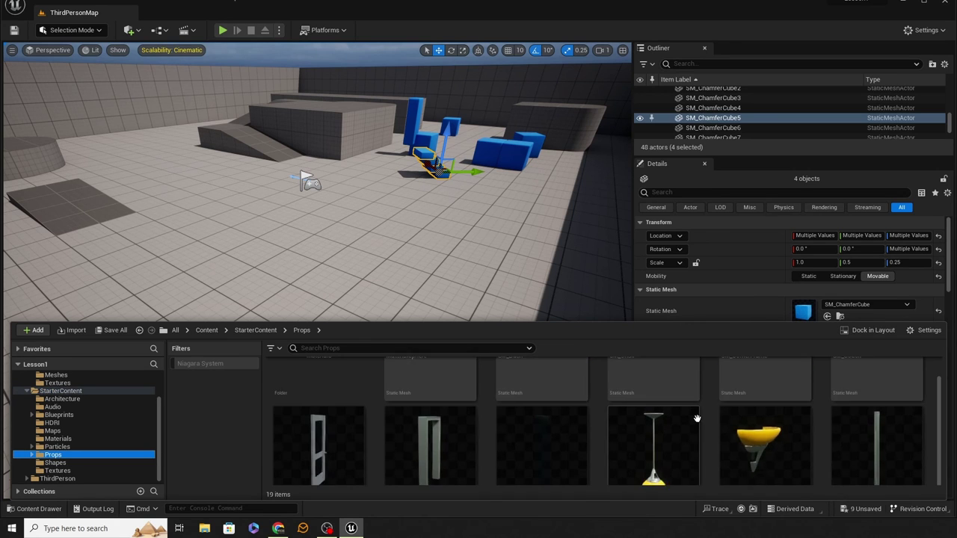
{"action": "scroll", "coordinate": [698, 423], "scroll_direction": "up", "scroll_amount": 2}
{"action": "scroll", "coordinate": [698, 423], "scroll_direction": "up", "scroll_amount": 2}
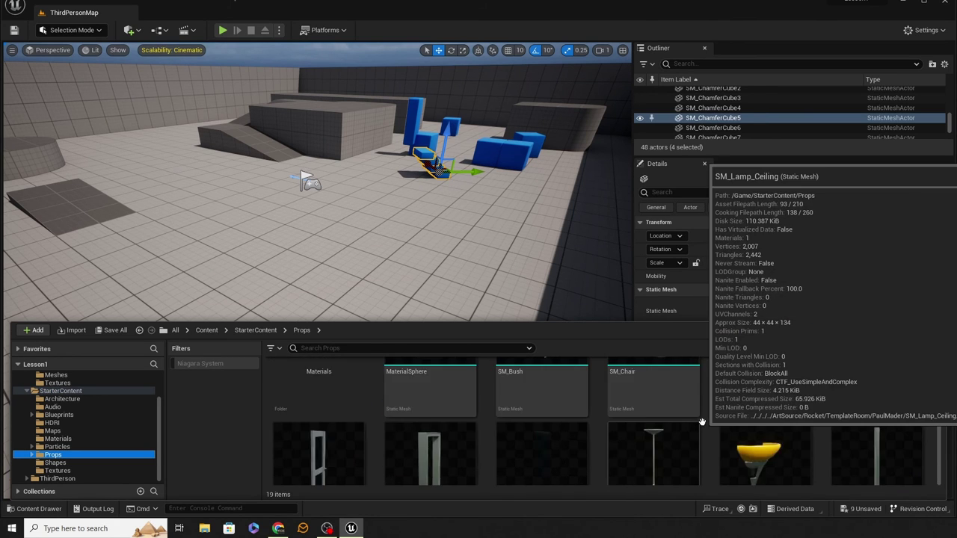
Place the SM_Chair mesh on the open floor, turned -50° about Z and scaled uniformly to 3.0
{"action": "left_click_drag", "start_coordinate": [671, 414], "coordinate": [325, 235]}
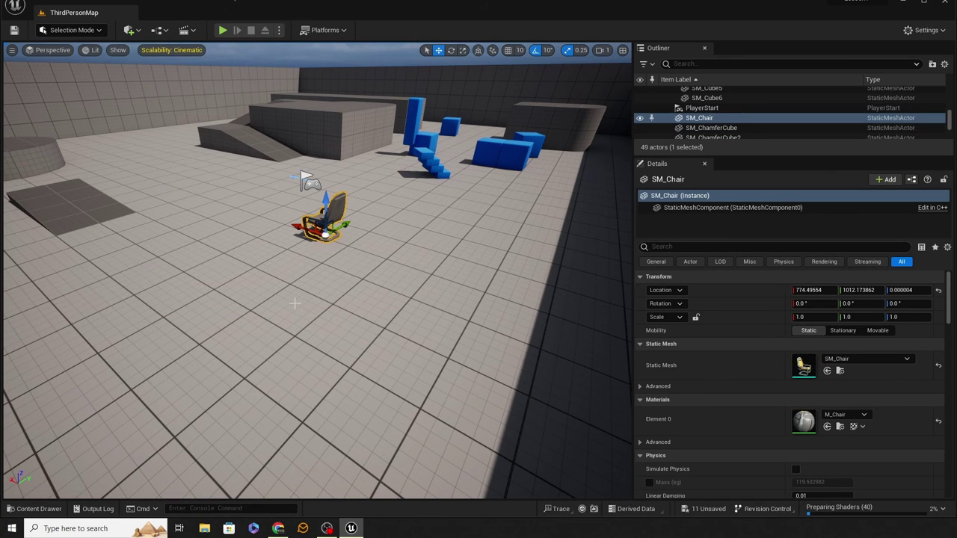
{"action": "key", "text": "e"}
{"action": "left_click_drag", "start_coordinate": [328, 264], "coordinate": [214, 450]}
{"action": "key", "text": "r"}
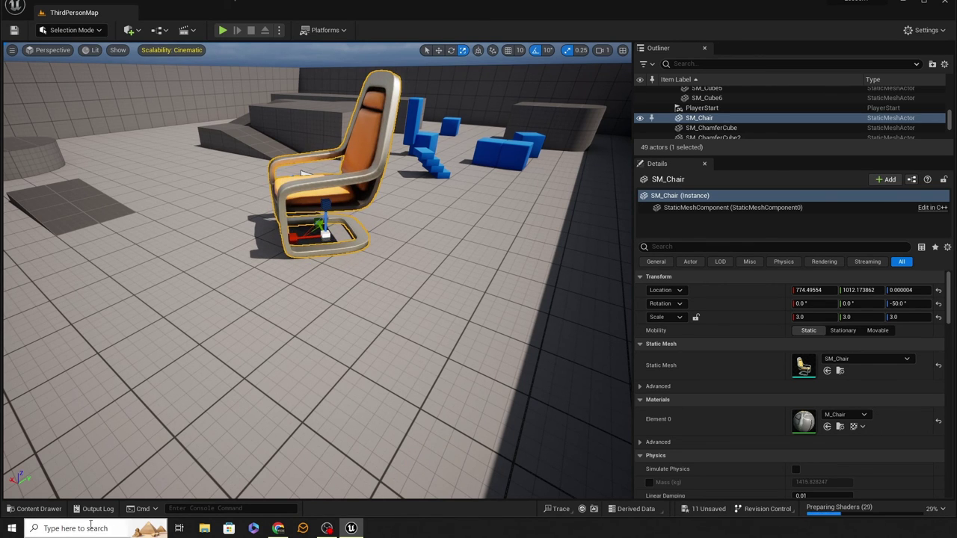
Place the SM_Stairs mesh from the Props folder on the floor between the chair and the outer wall
{"action": "left_click", "coordinate": [35, 509]}
{"action": "scroll", "coordinate": [576, 412], "scroll_direction": "down", "scroll_amount": 5}
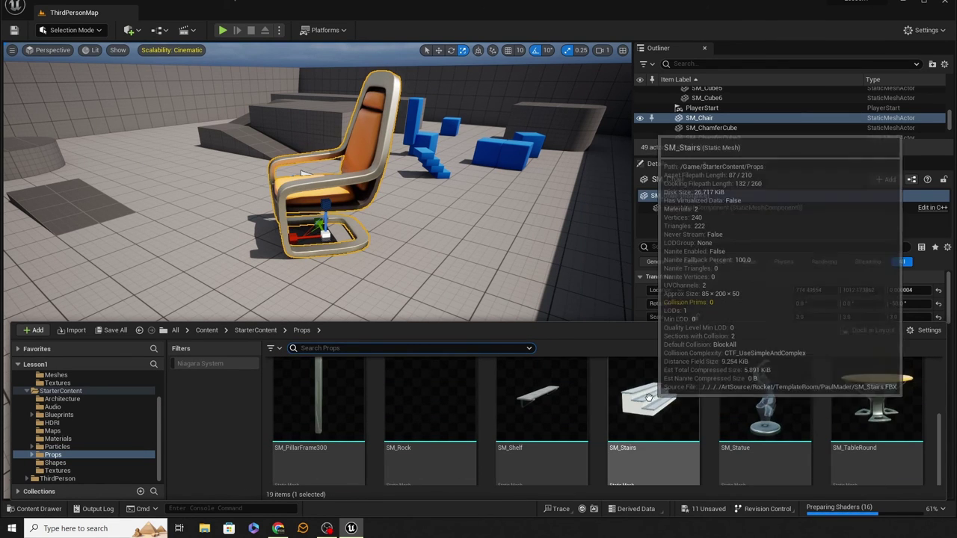
{"action": "left_click_drag", "start_coordinate": [649, 400], "coordinate": [533, 258]}
{"action": "right_click_drag", "start_coordinate": [521, 256], "coordinate": [468, 245]}
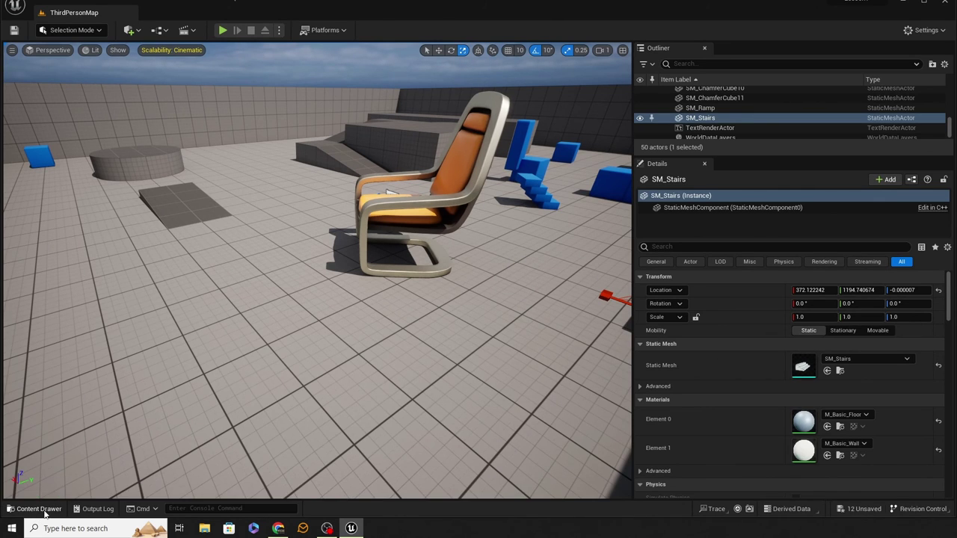
Place Wall_Door_400x400 and Wall_Window_400x400 from StarterContent's Architecture folder on the floor beside the chair
{"action": "left_click", "coordinate": [39, 509]}
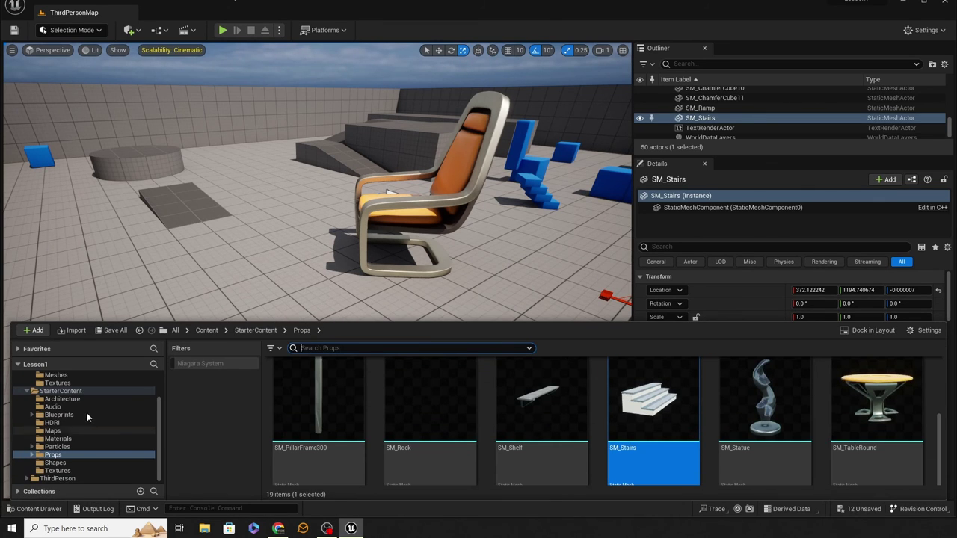
{"action": "left_click", "coordinate": [62, 400]}
{"action": "mouse_move", "coordinate": [491, 421]}
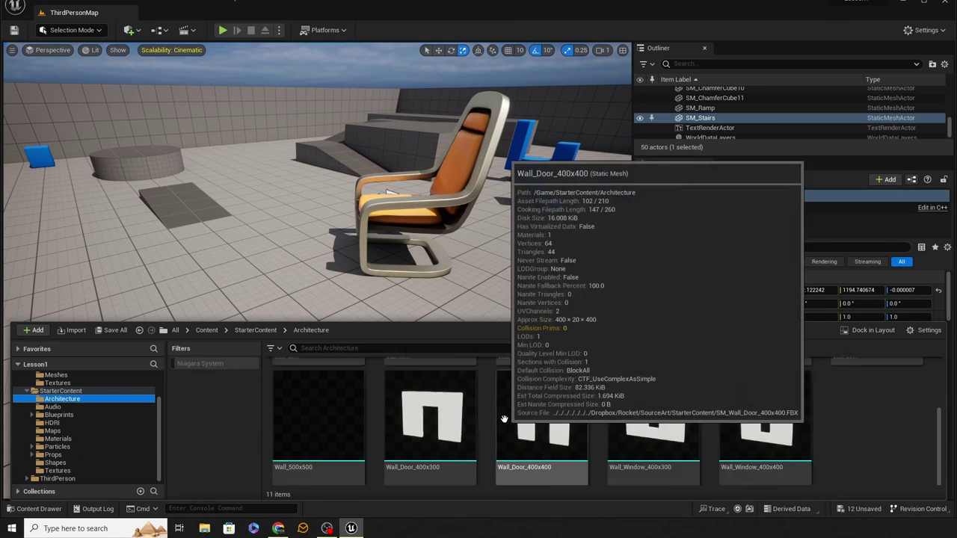
{"action": "scroll", "coordinate": [493, 419], "scroll_direction": "up", "scroll_amount": 3}
{"action": "scroll", "coordinate": [501, 419], "scroll_direction": "down", "scroll_amount": 3}
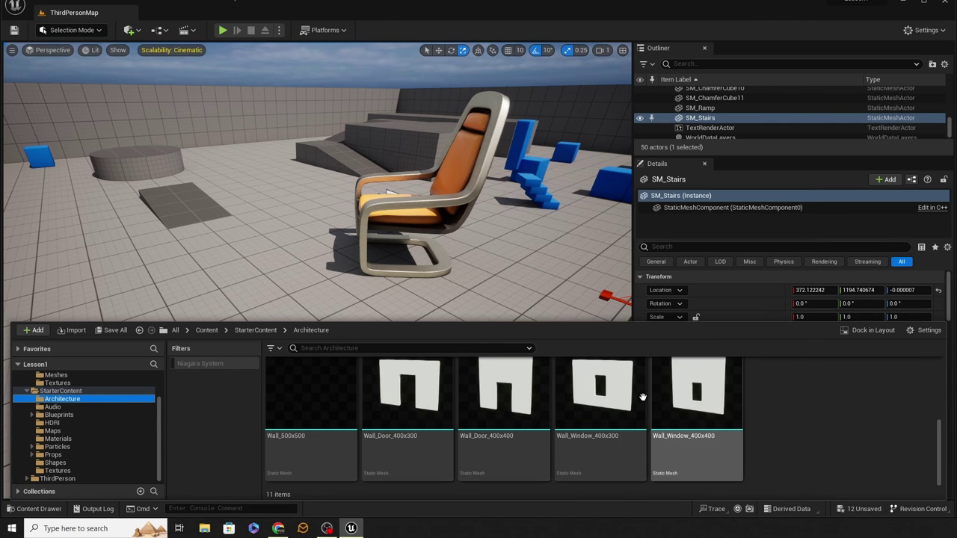
{"action": "left_click", "coordinate": [521, 423]}
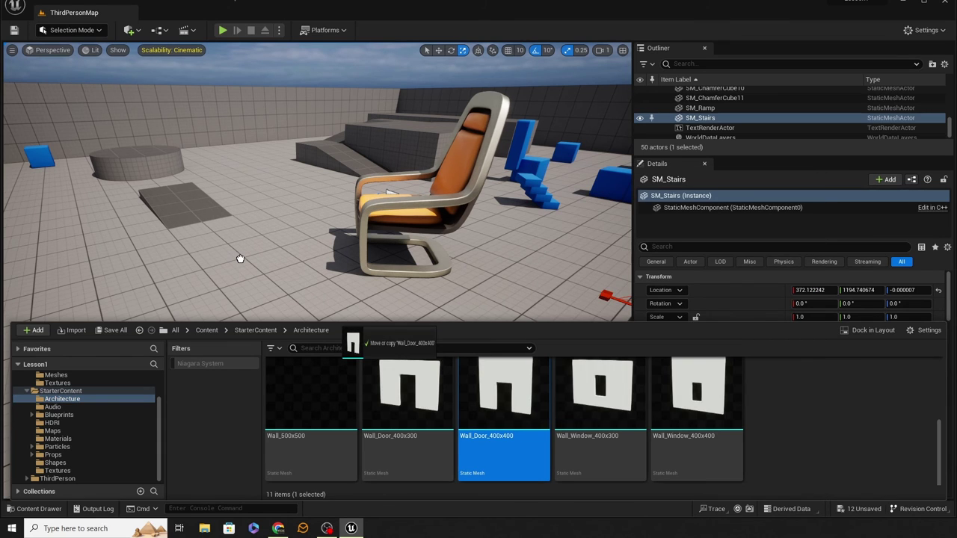
{"action": "left_click_drag", "start_coordinate": [240, 259], "coordinate": [238, 255]}
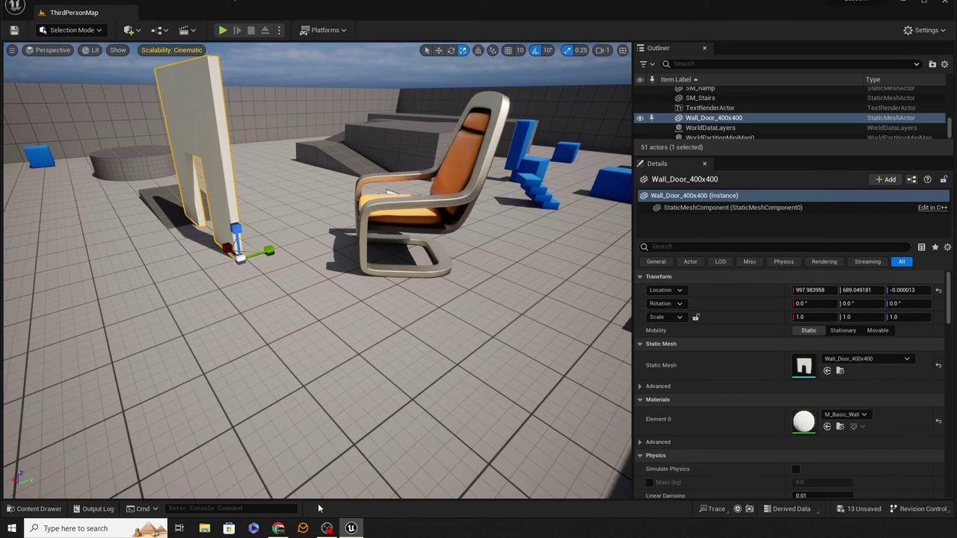
{"action": "left_click", "coordinate": [52, 511]}
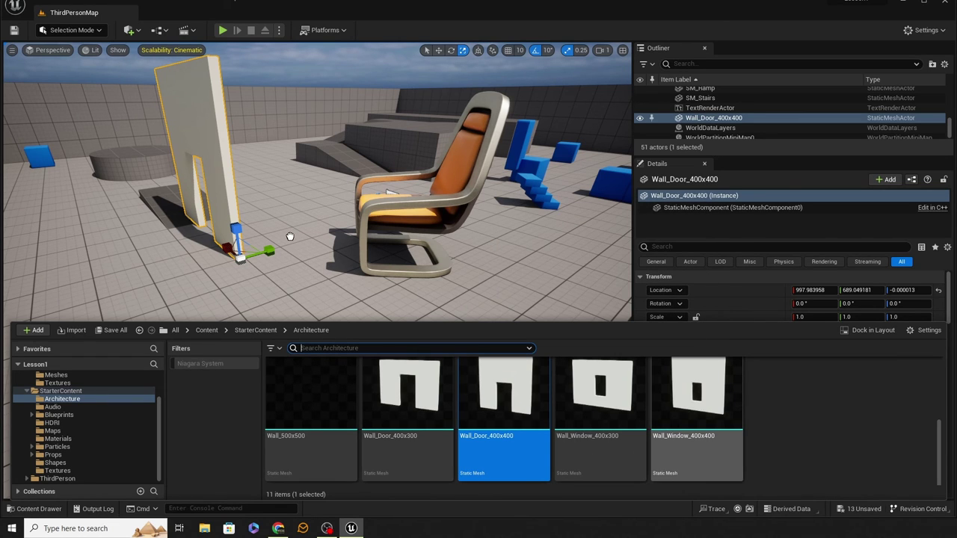
{"action": "left_click_drag", "start_coordinate": [291, 236], "coordinate": [288, 232]}
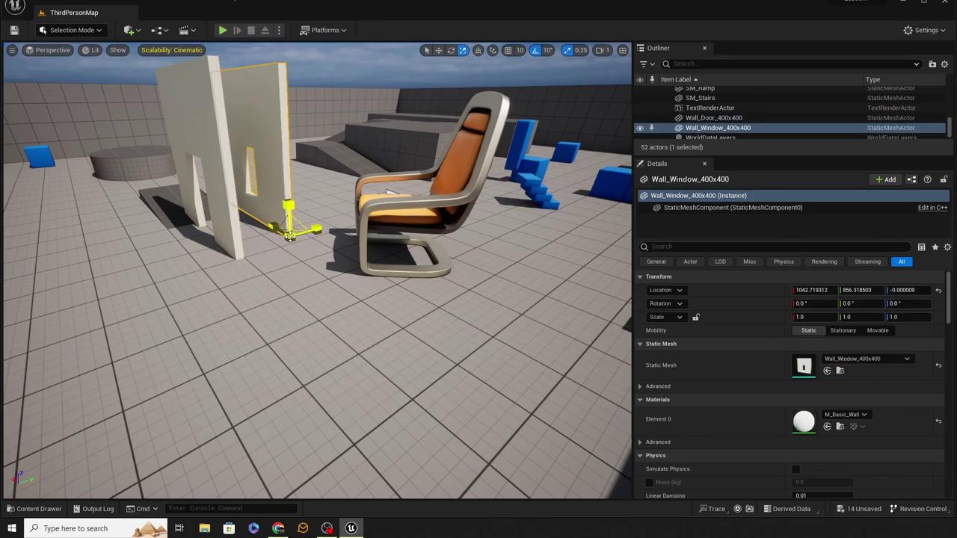
Delete the large chair next to the two walls
{"action": "right_click_drag", "start_coordinate": [245, 314], "coordinate": [463, 419]}
{"action": "right_click_drag", "start_coordinate": [347, 165], "coordinate": [180, 310]}
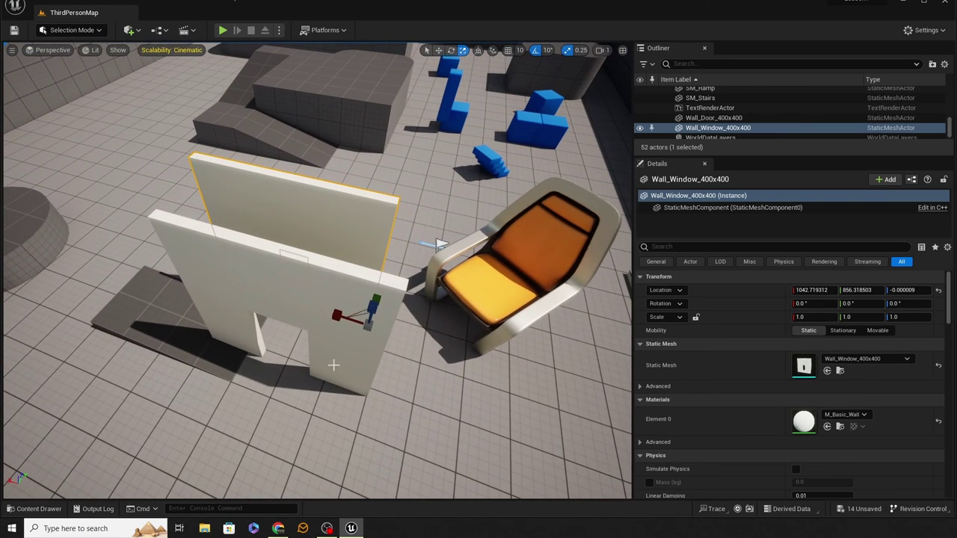
{"action": "left_click", "coordinate": [486, 287]}
{"action": "key", "text": "Delete"}
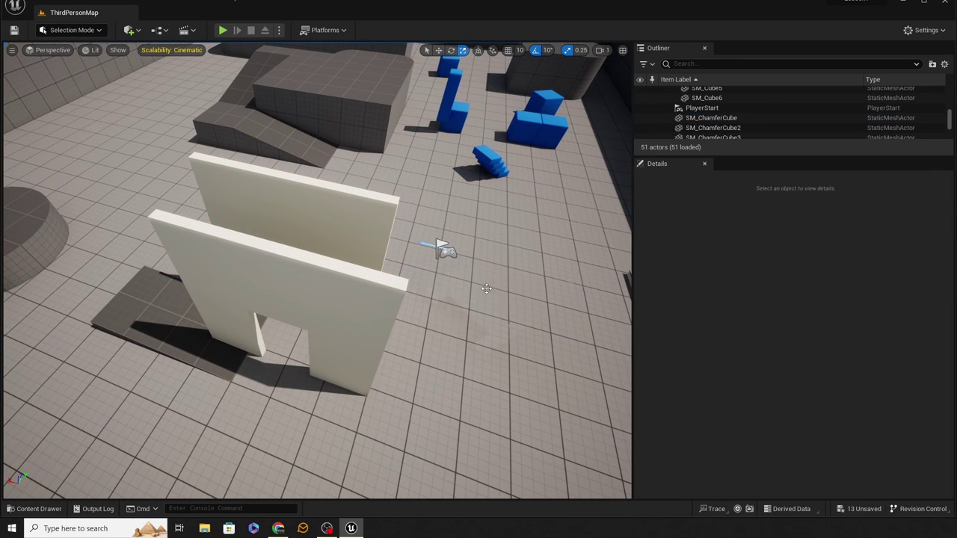
Move the door wall along X to about 499.69, away from the window wall
{"action": "left_click", "coordinate": [360, 330]}
{"action": "right_click_drag", "start_coordinate": [360, 331], "coordinate": [292, 327]}
{"action": "left_click_drag", "start_coordinate": [273, 316], "coordinate": [477, 274]}
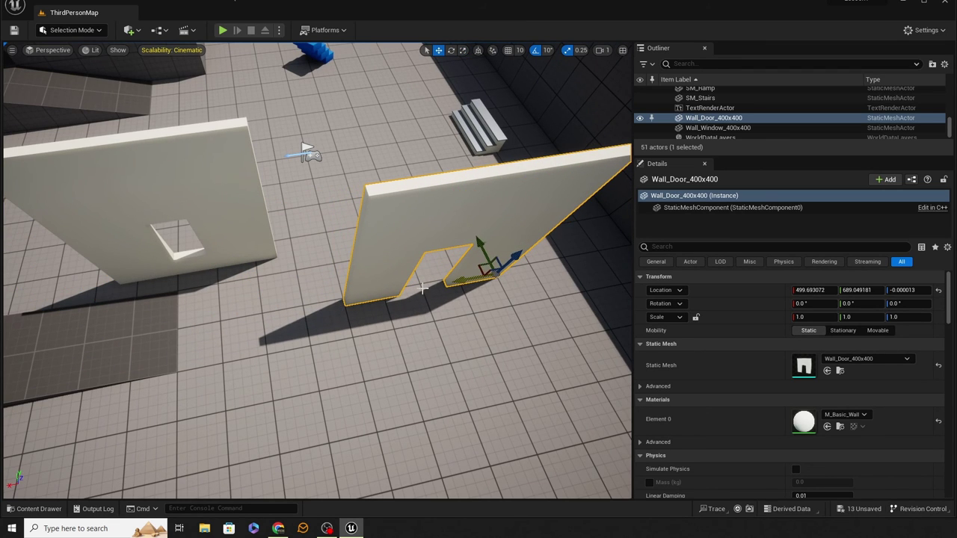
Duplicate the door wall with a 90° rotation about Z so the copies form a corner with the original
{"action": "key", "text": "a"}
{"action": "right_click_drag", "start_coordinate": [422, 289], "coordinate": [590, 284]}
{"action": "key", "text": "w"}
{"action": "key", "text": "s"}
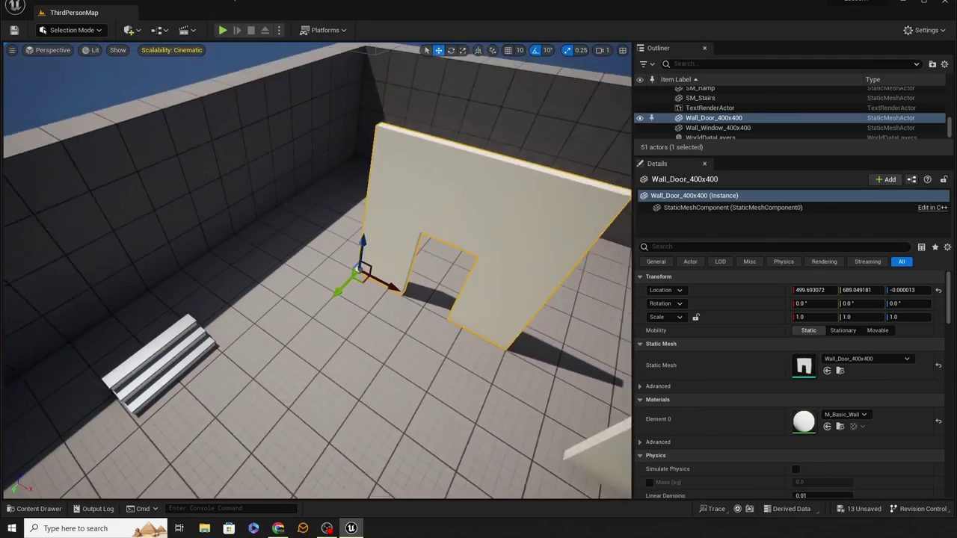
{"action": "right_click_drag", "start_coordinate": [262, 220], "coordinate": [258, 221]}
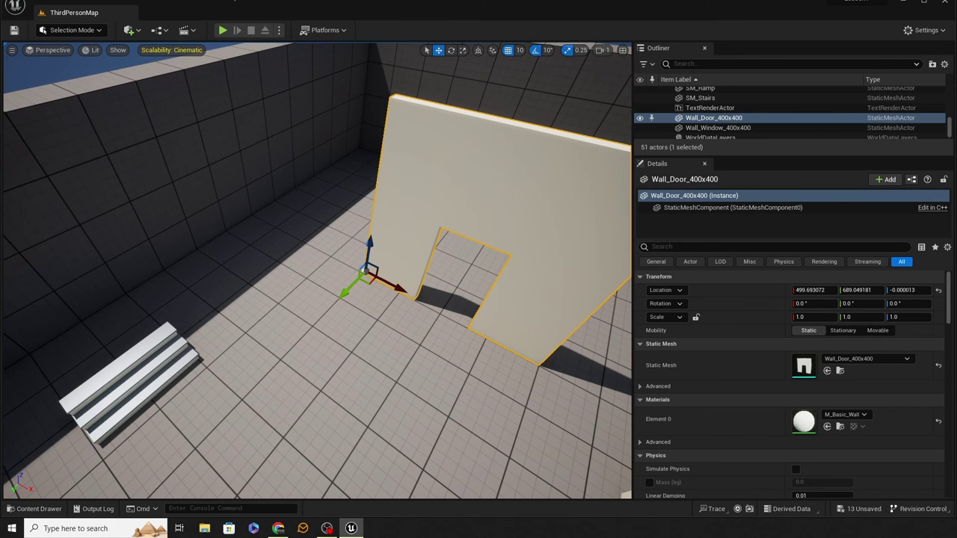
{"action": "right_click_drag", "start_coordinate": [481, 143], "coordinate": [482, 145]}
{"action": "key", "text": "e"}
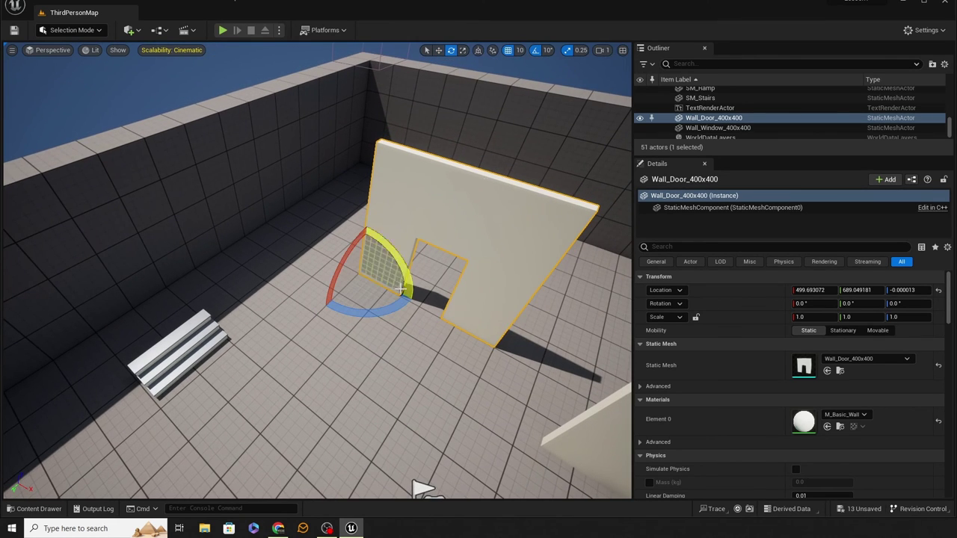
{"action": "left_click_drag", "start_coordinate": [391, 312], "coordinate": [340, 321], "text": "alt"}
{"action": "left_click", "coordinate": [485, 336]}
Move one rotated copy to the original wall's other end, and duplicate the original 400 units along Y to close the room
{"action": "key", "text": "w"}
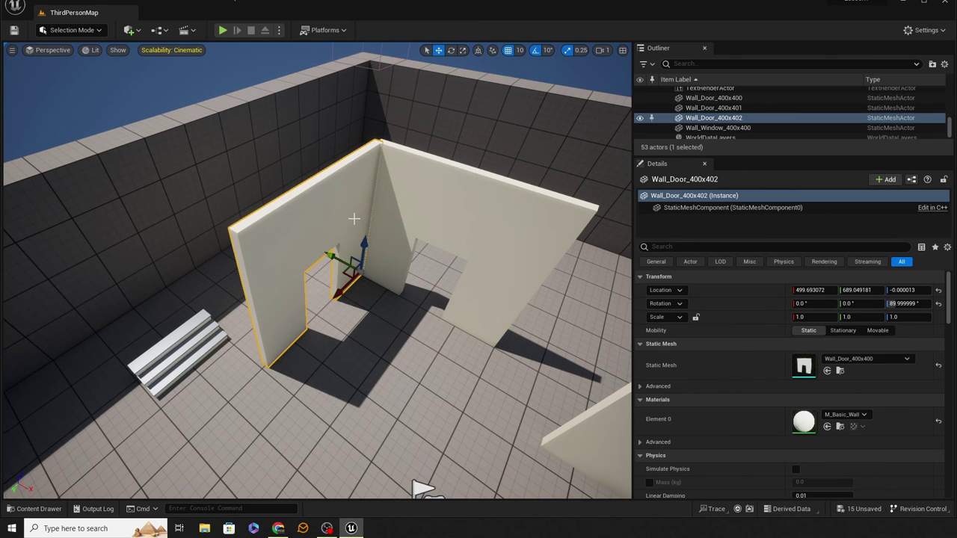
{"action": "left_click_drag", "start_coordinate": [334, 256], "coordinate": [459, 326]}
{"action": "right_click_drag", "start_coordinate": [460, 326], "coordinate": [329, 325]}
{"action": "left_click", "coordinate": [410, 245]}
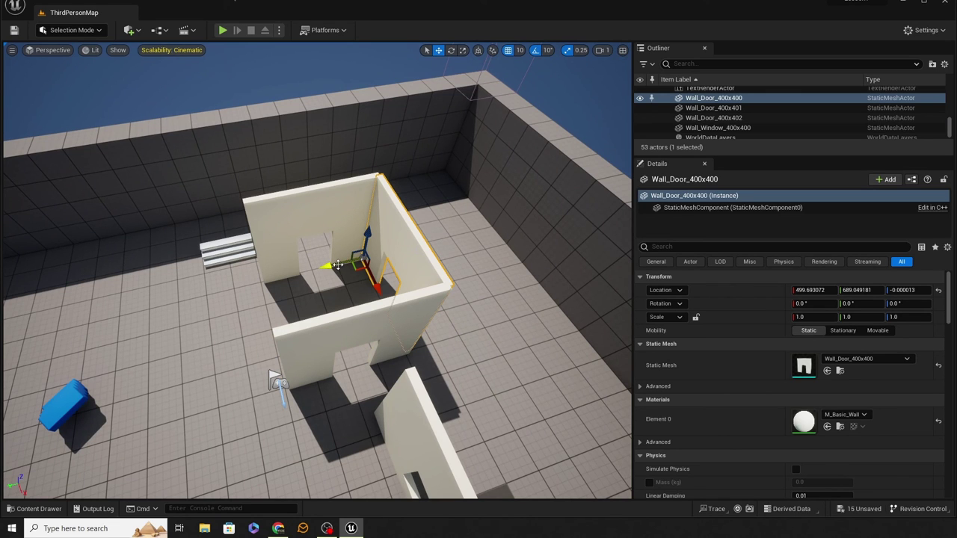
{"action": "left_click_drag", "start_coordinate": [329, 267], "coordinate": [224, 289], "text": "alt"}
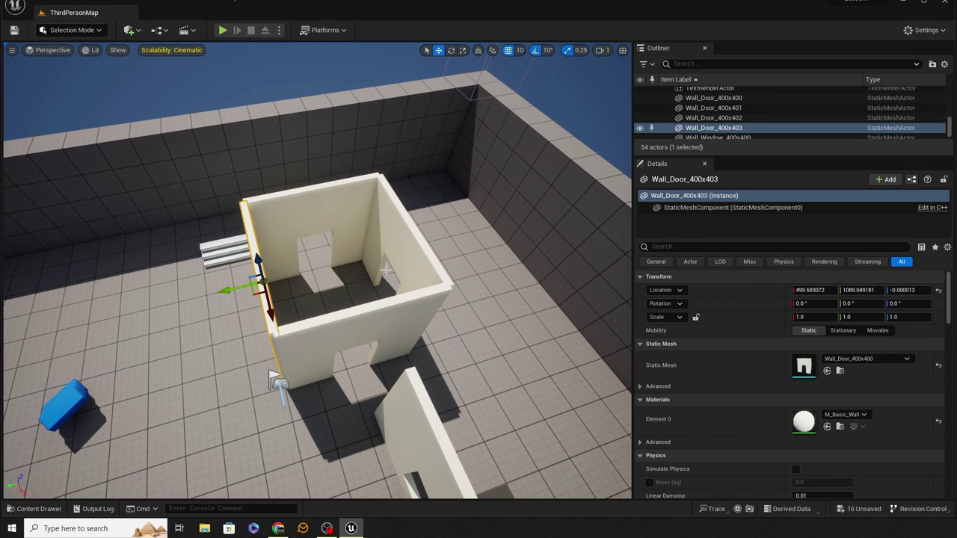
Delete the leftover window wall standing outside the room
{"action": "right_click_drag", "start_coordinate": [385, 271], "coordinate": [292, 333]}
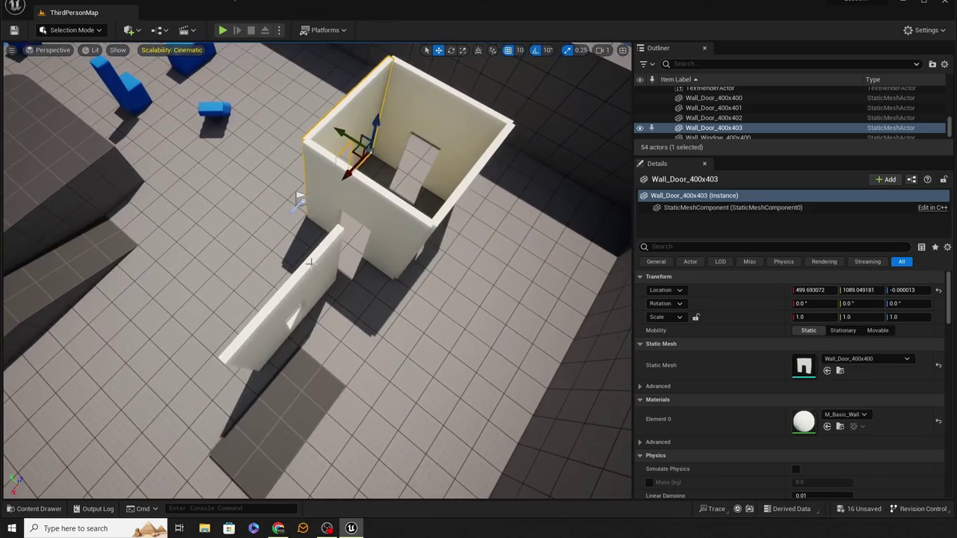
{"action": "left_click", "coordinate": [311, 263]}
{"action": "key", "text": "Delete"}
{"action": "right_click_drag", "start_coordinate": [311, 263], "coordinate": [343, 351]}
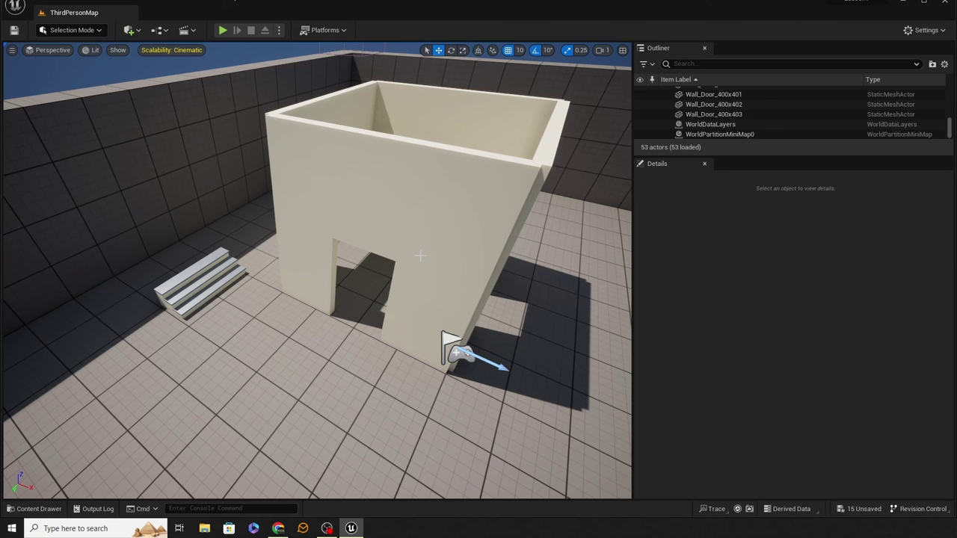
Replace the door wall beside the player start with the Wall_Window_400x400 mesh
{"action": "left_click", "coordinate": [419, 255]}
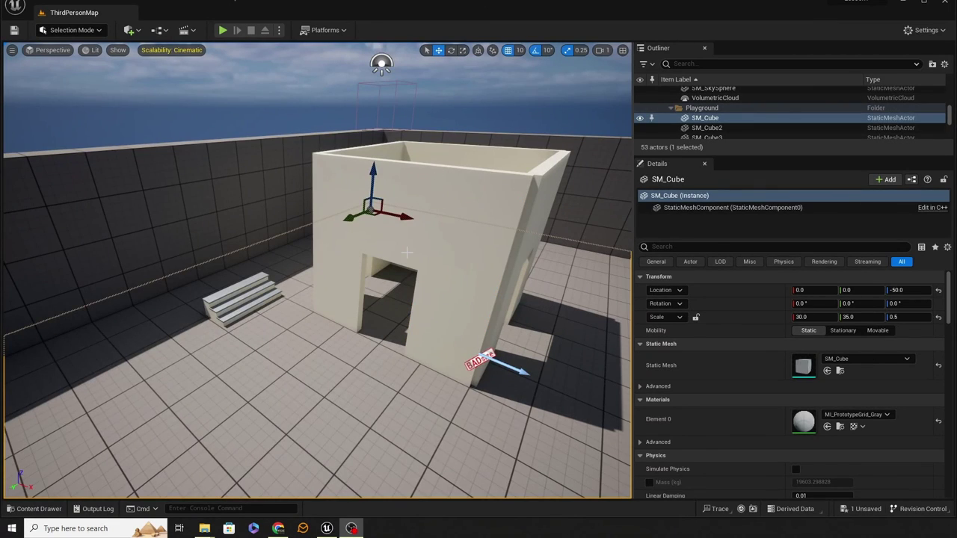
{"action": "right_click_drag", "start_coordinate": [445, 185], "coordinate": [445, 186]}
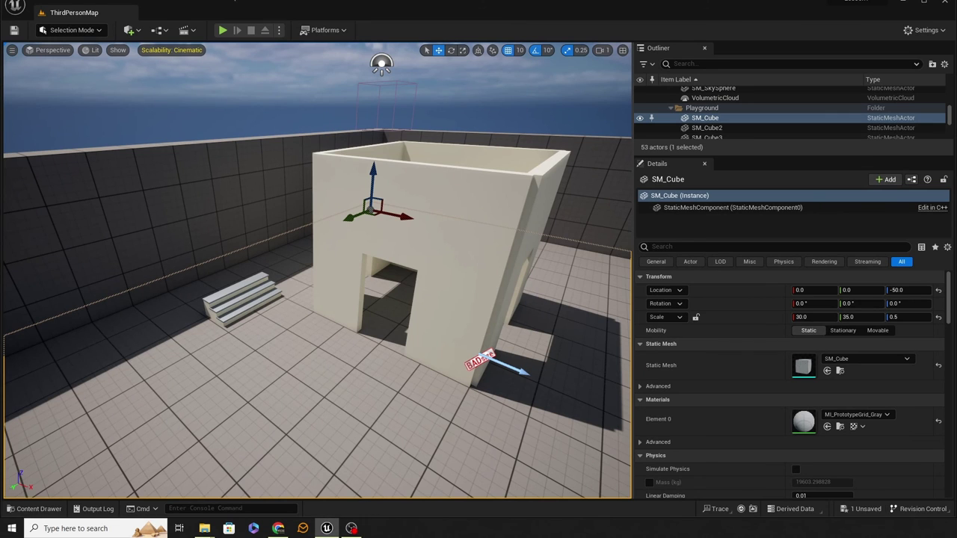
{"action": "left_click", "coordinate": [464, 178]}
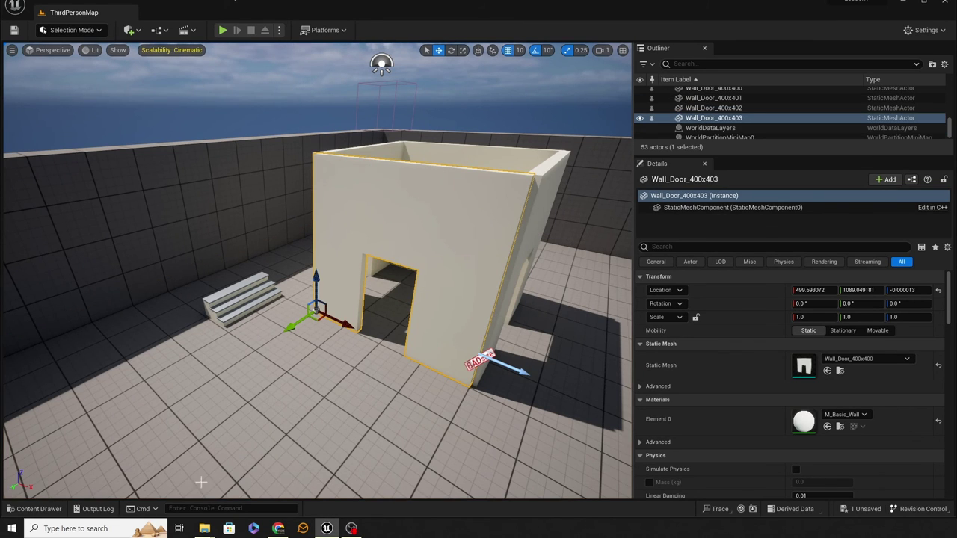
{"action": "left_click", "coordinate": [34, 509]}
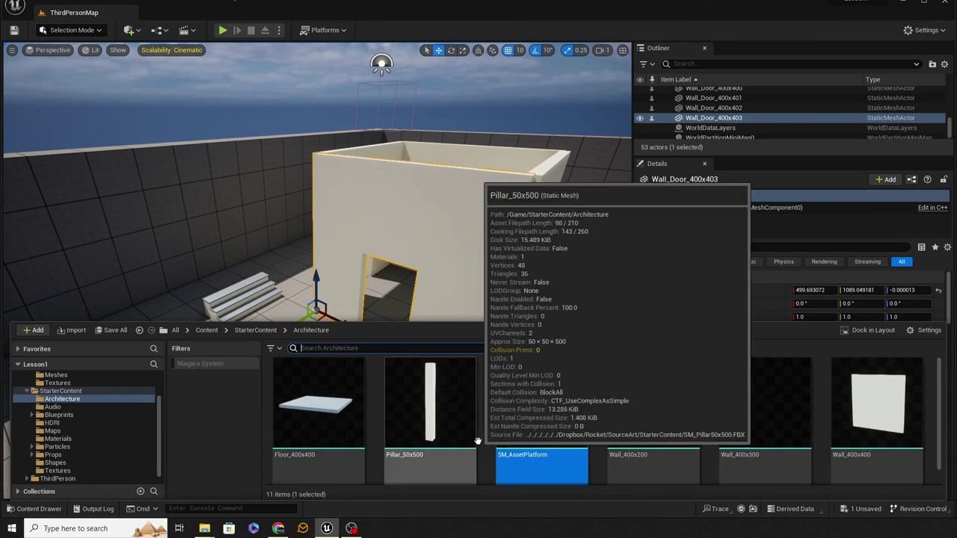
{"action": "scroll", "coordinate": [479, 437], "scroll_direction": "down", "scroll_amount": 3}
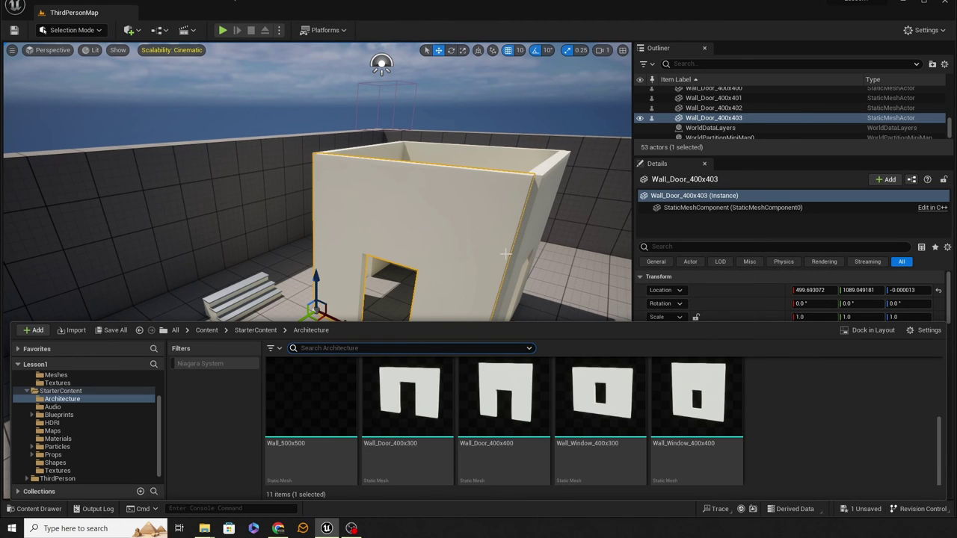
{"action": "right_click", "coordinate": [463, 238]}
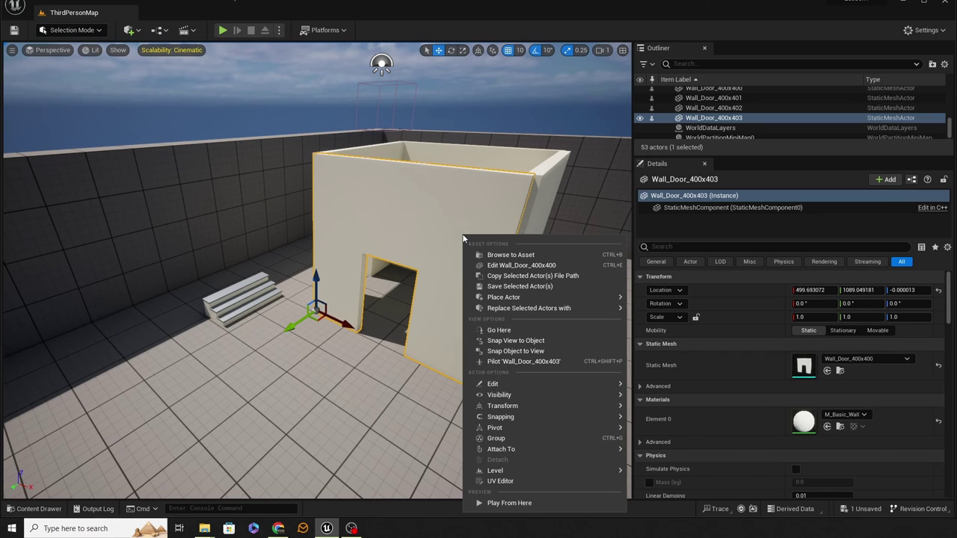
{"action": "mouse_move", "coordinate": [506, 311]}
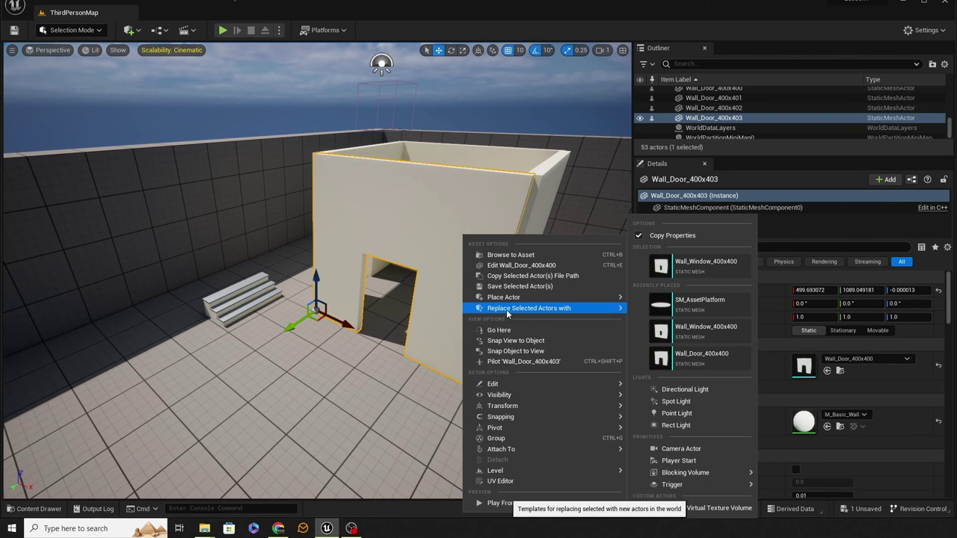
{"action": "left_click", "coordinate": [710, 262]}
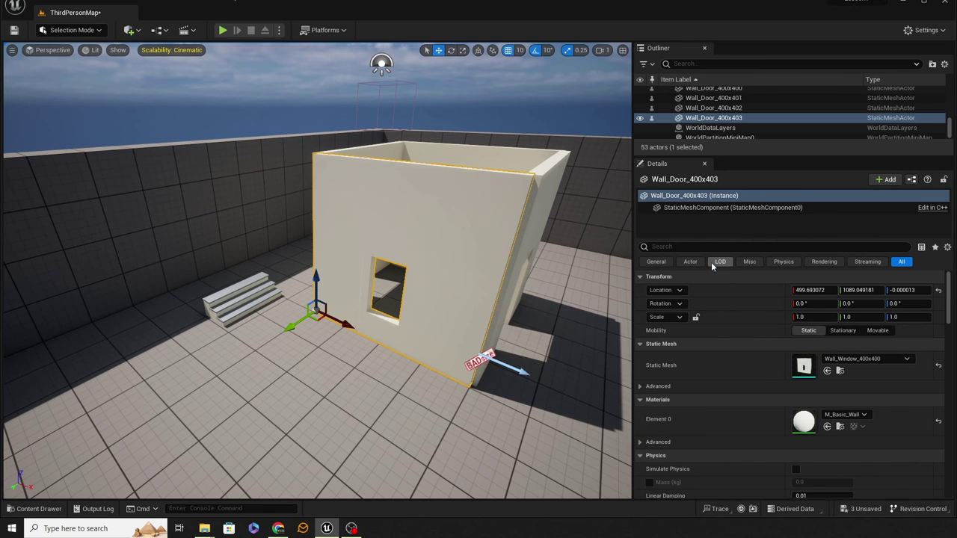
Replace the room's back door wall and the side door wall nearest the stairs with Wall_Window_400x400 together
{"action": "left_click", "coordinate": [387, 155]}
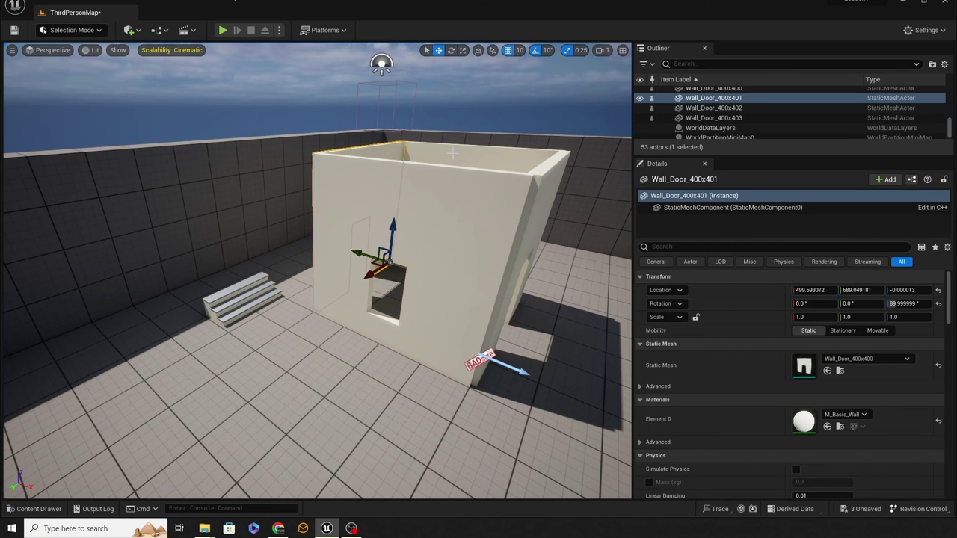
{"action": "left_click", "coordinate": [453, 153], "text": "ctrl"}
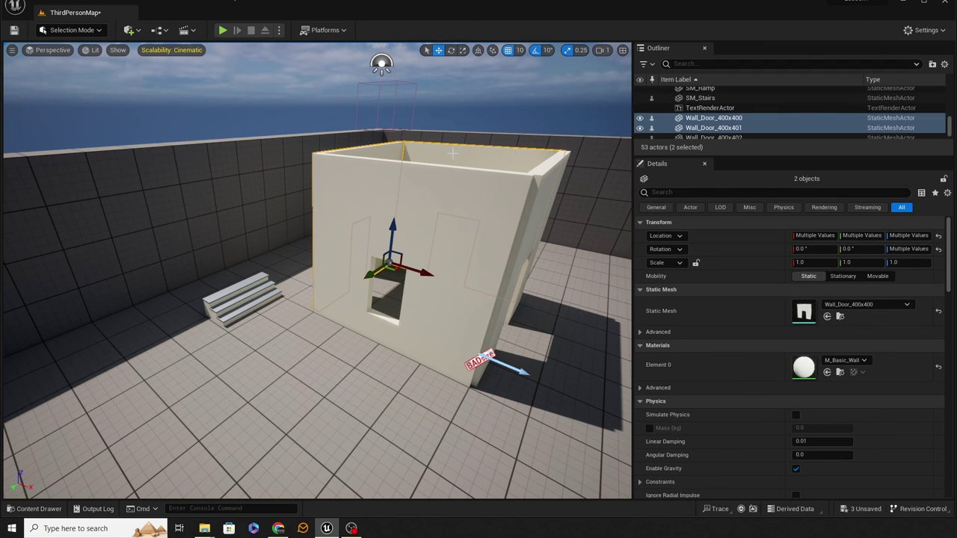
{"action": "right_click", "coordinate": [452, 153]}
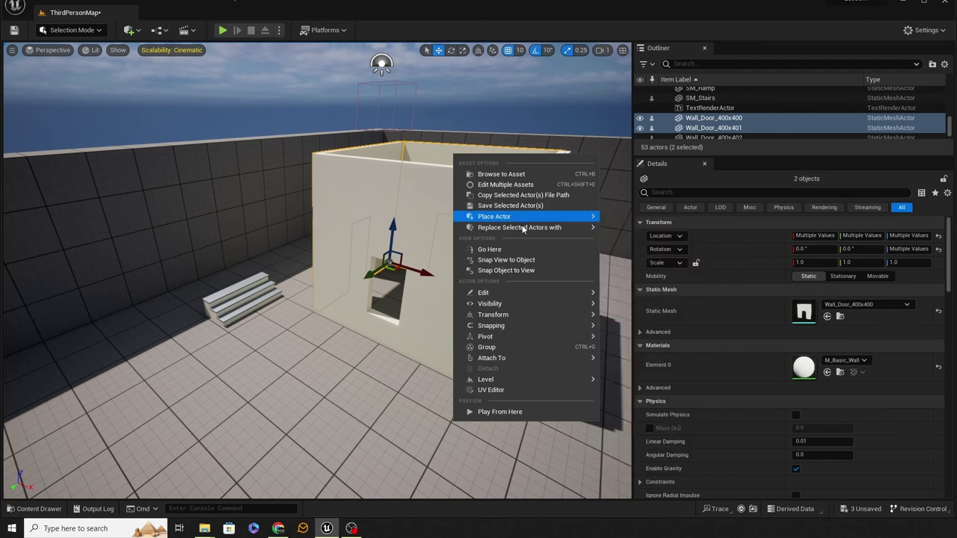
{"action": "mouse_move", "coordinate": [523, 228]}
{"action": "left_click", "coordinate": [660, 264]}
Rename the front window wall beside the player start as Wall_Window1
{"action": "right_click_drag", "start_coordinate": [509, 292], "coordinate": [419, 293]}
{"action": "right_click_drag", "start_coordinate": [456, 345], "coordinate": [481, 218]}
{"action": "left_click", "coordinate": [482, 218]}
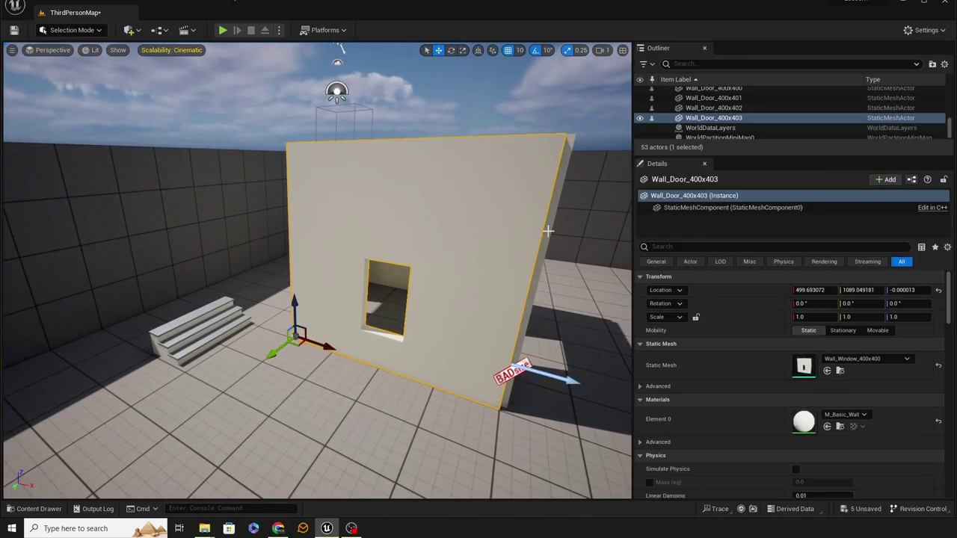
{"action": "left_click", "coordinate": [714, 98]}
{"action": "left_click", "coordinate": [720, 118], "text": "shift"}
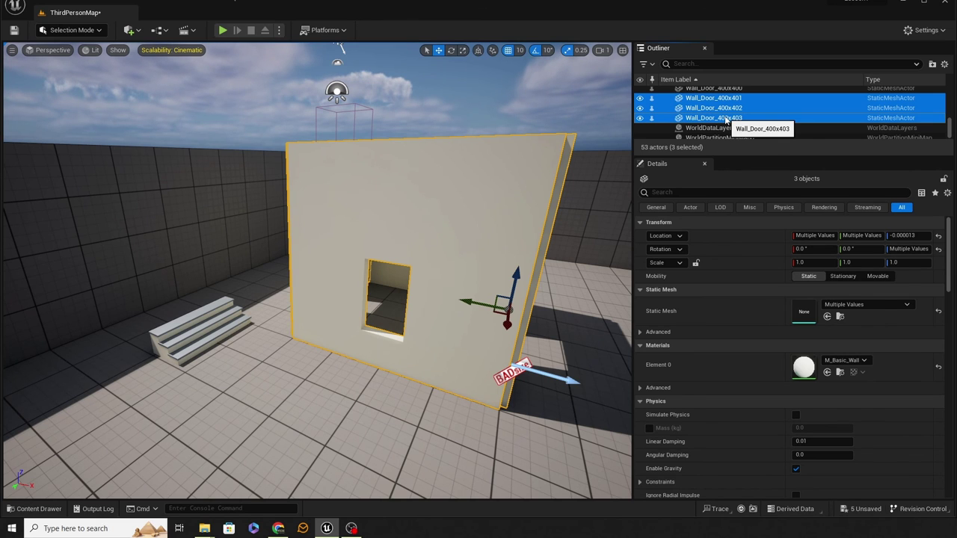
{"action": "left_click", "coordinate": [726, 120]}
{"action": "left_click", "coordinate": [725, 118]}
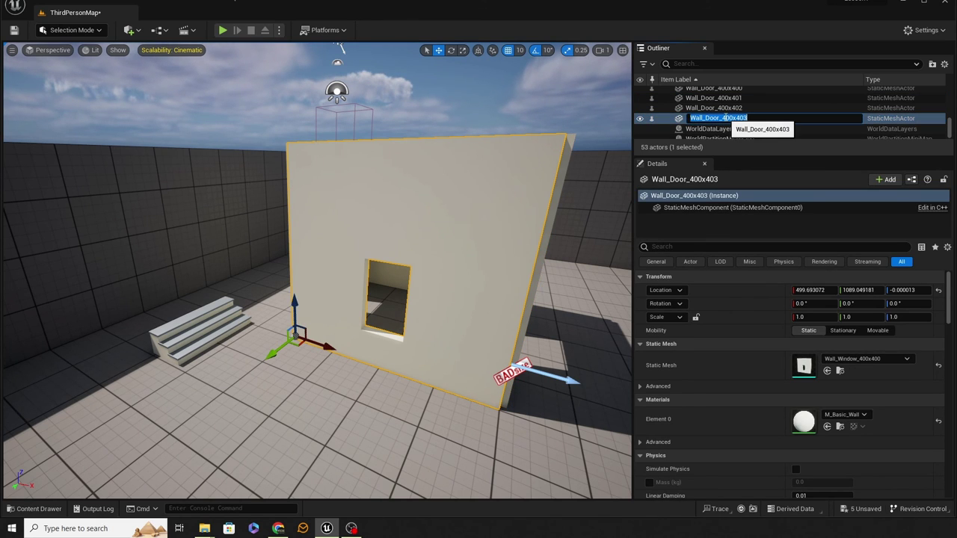
{"action": "type", "text": "W"}
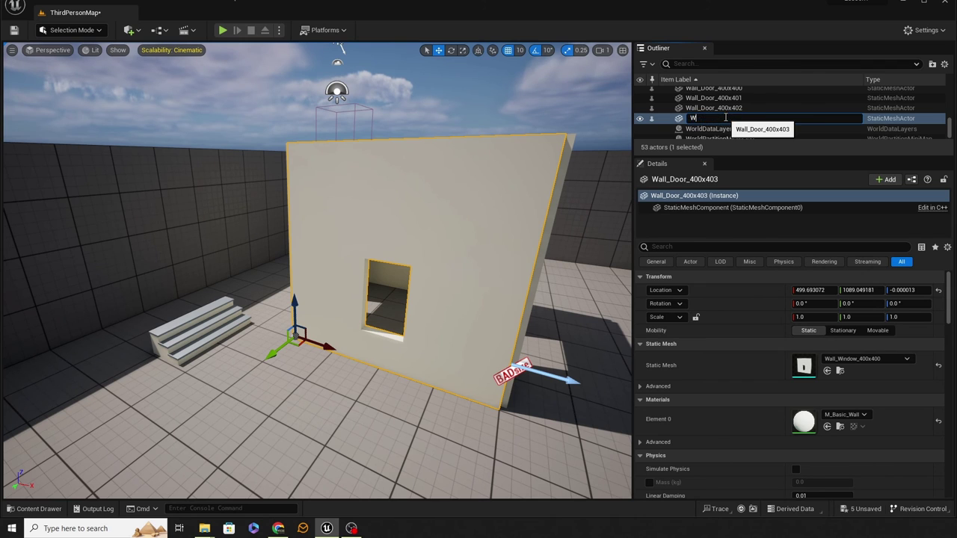
{"action": "type", "text": "all_Window"}
{"action": "key", "text": "Return"}
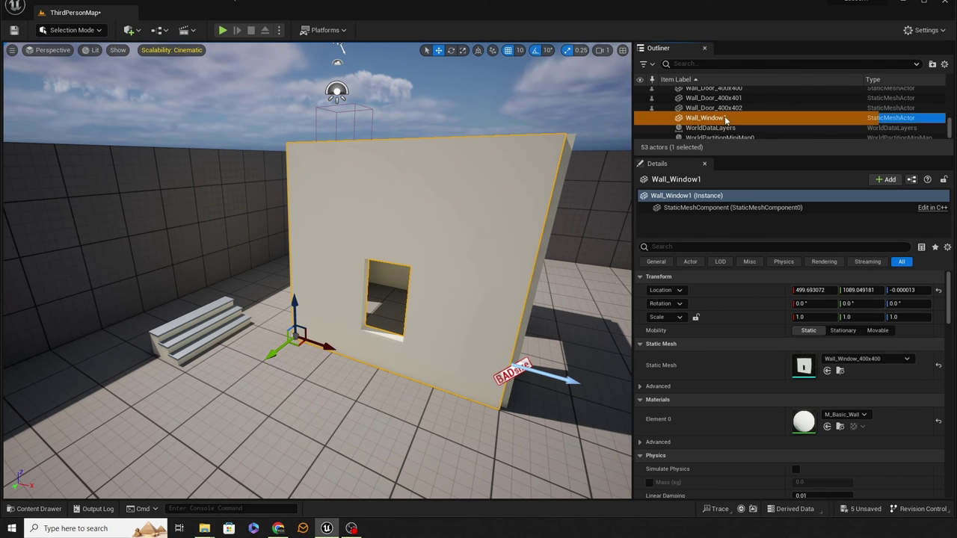
Rename the window wall at the back of the room as Wall_Window_2
{"action": "left_click", "coordinate": [725, 109]}
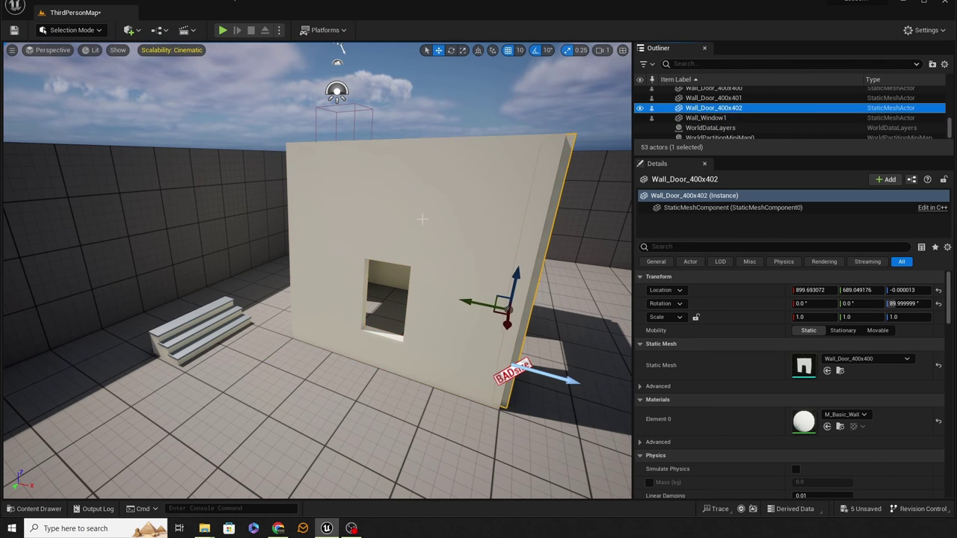
{"action": "right_click_drag", "start_coordinate": [421, 218], "coordinate": [421, 247]}
{"action": "left_click", "coordinate": [423, 203]}
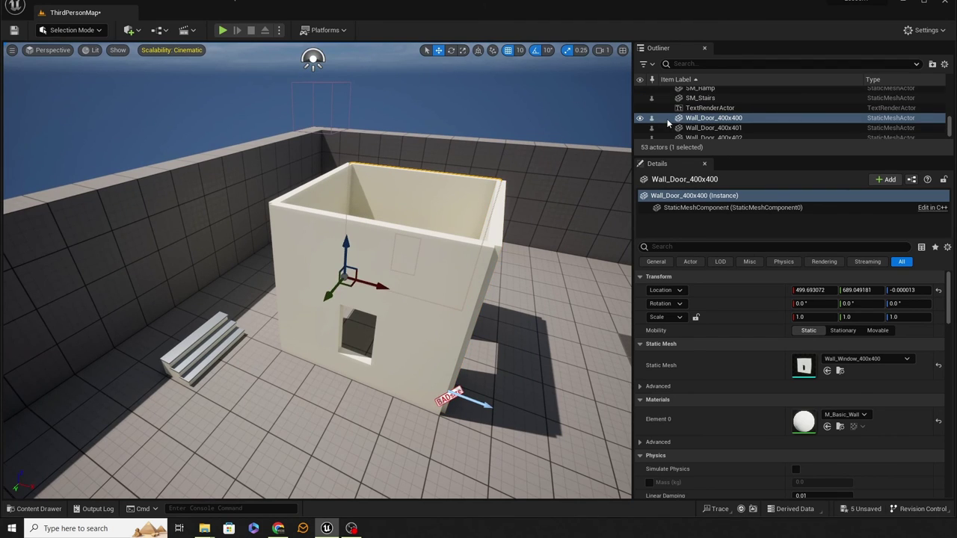
{"action": "key", "text": "F2"}
{"action": "type", "text": "Wall_W"}
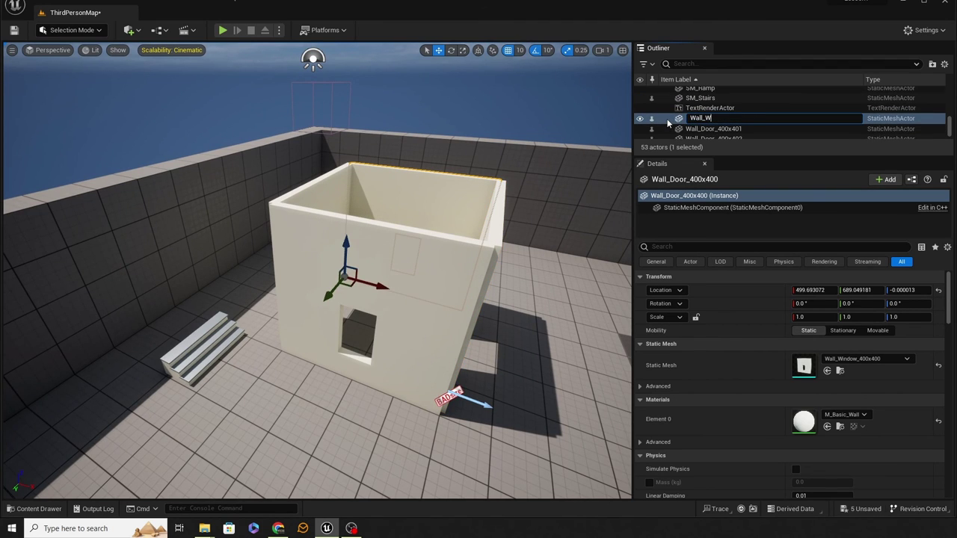
{"action": "type", "text": "indow_2"}
{"action": "key", "text": "Return"}
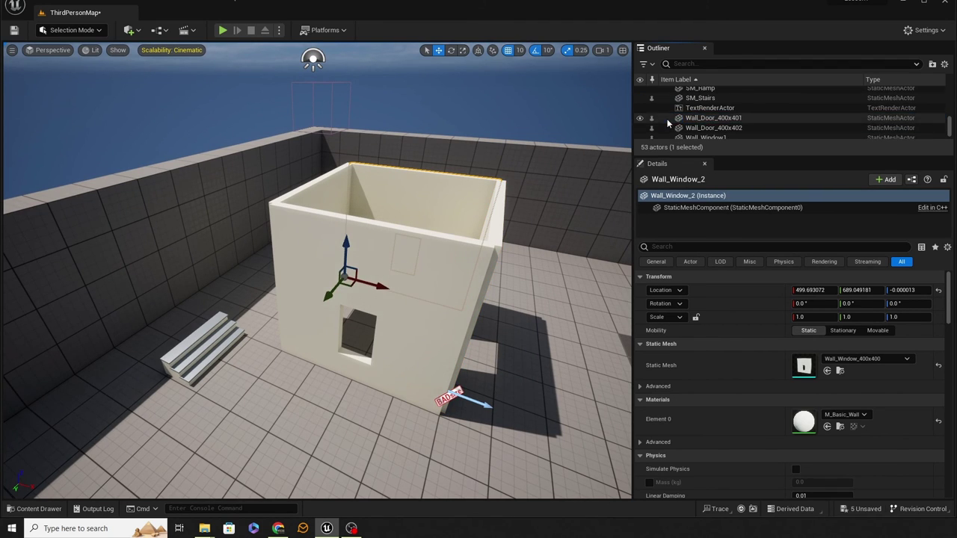
Rename the window wall on the side nearest the stairs as Wall_Window_3
{"action": "left_click", "coordinate": [342, 203]}
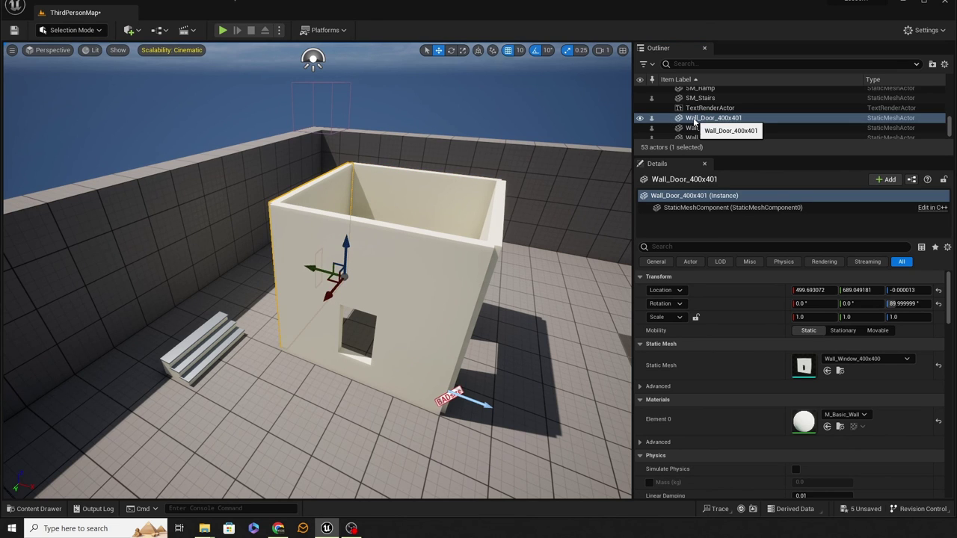
{"action": "key", "text": "F2"}
{"action": "type", "text": "W"}
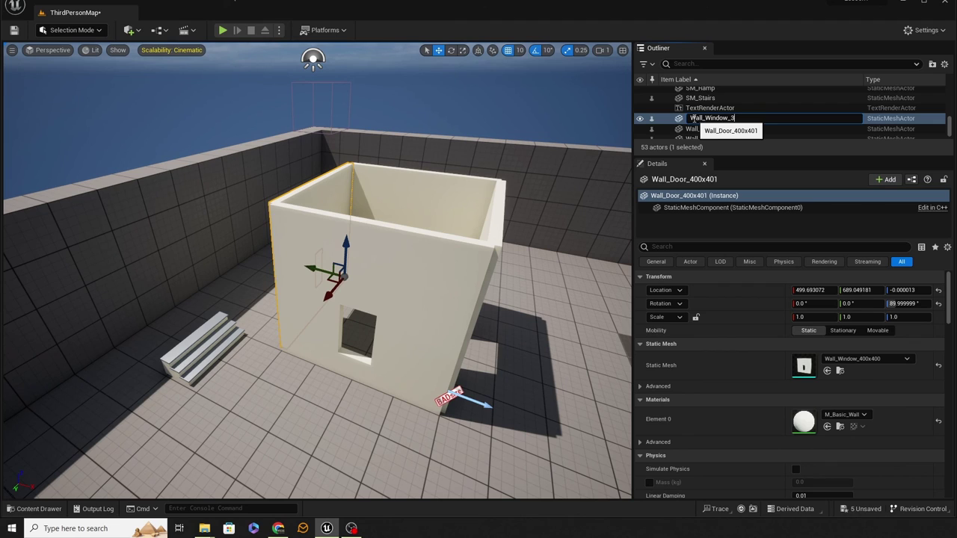
{"action": "type", "text": "all_Window_3"}
{"action": "key", "text": "Return"}
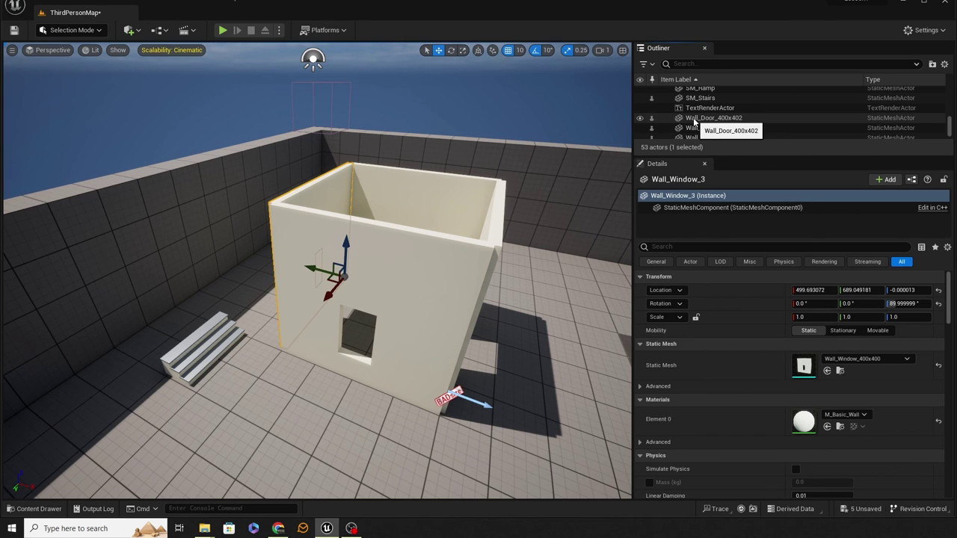
{"action": "mouse_move", "coordinate": [483, 354]}
{"action": "right_mouse_down"}
{"action": "mouse_move", "coordinate": [457, 384]}
{"action": "mouse_move", "coordinate": [483, 354]}
{"action": "right_mouse_up"}
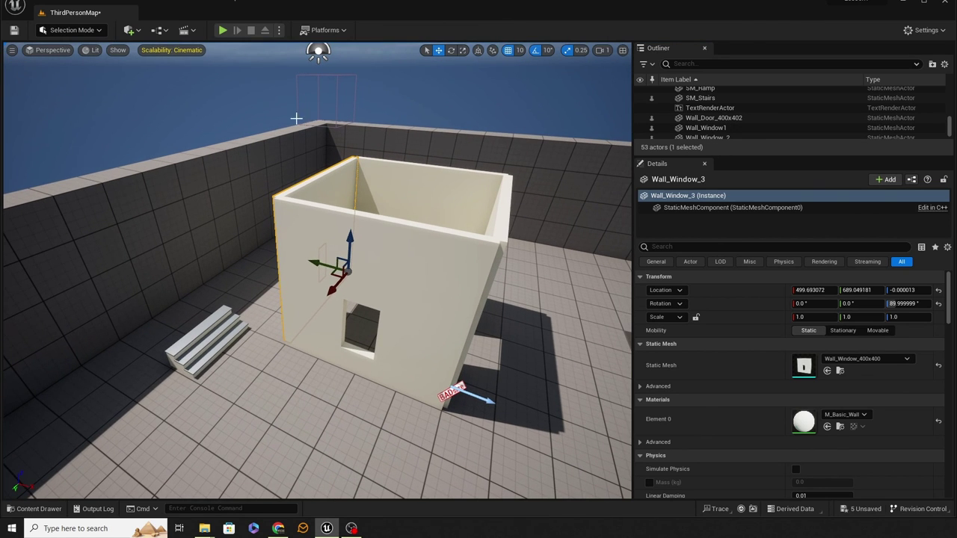
Lower the viewport's overall scalability quality to High
{"action": "left_click", "coordinate": [164, 50]}
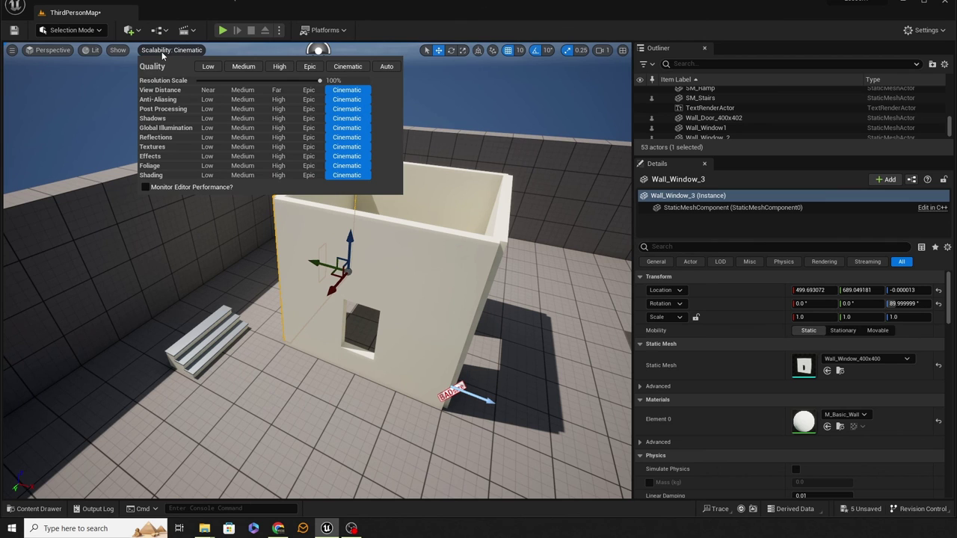
{"action": "left_click", "coordinate": [278, 67]}
{"action": "left_click", "coordinate": [452, 89]}
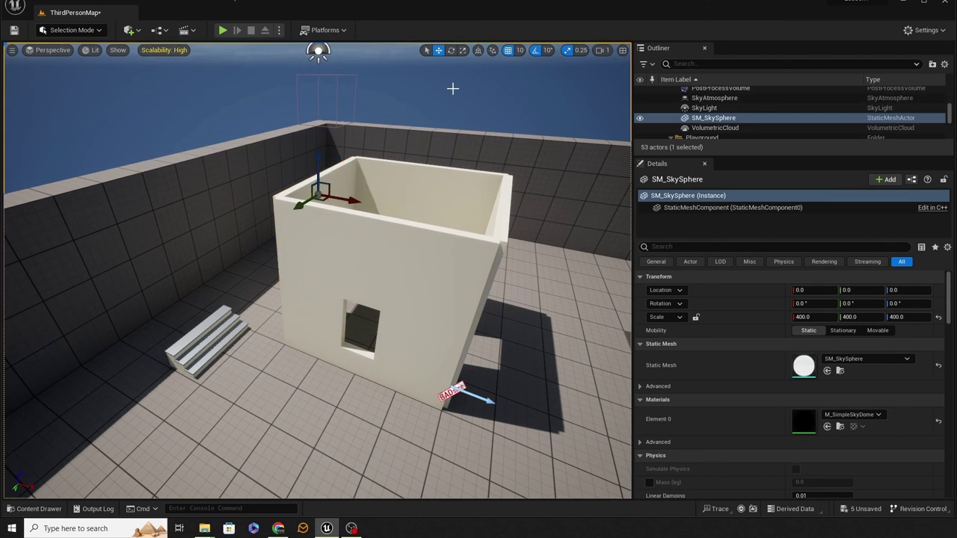
{"action": "key", "text": "d"}
{"action": "right_click_drag", "start_coordinate": [317, 271], "coordinate": [297, 262]}
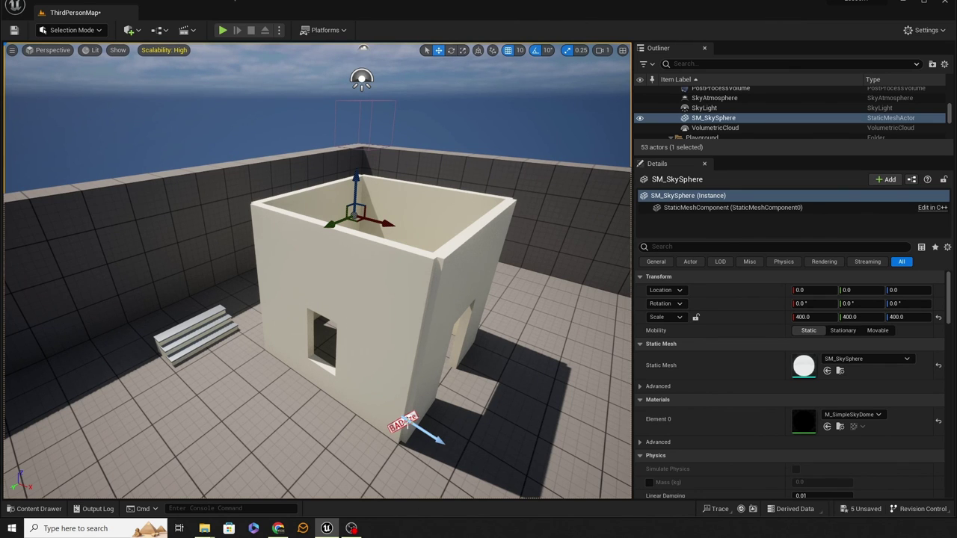
Move the PlayerStart along Y to 1220, clear of the room's wall, and save the level
{"action": "left_click", "coordinate": [404, 420]}
{"action": "right_click_drag", "start_coordinate": [483, 411], "coordinate": [465, 430]}
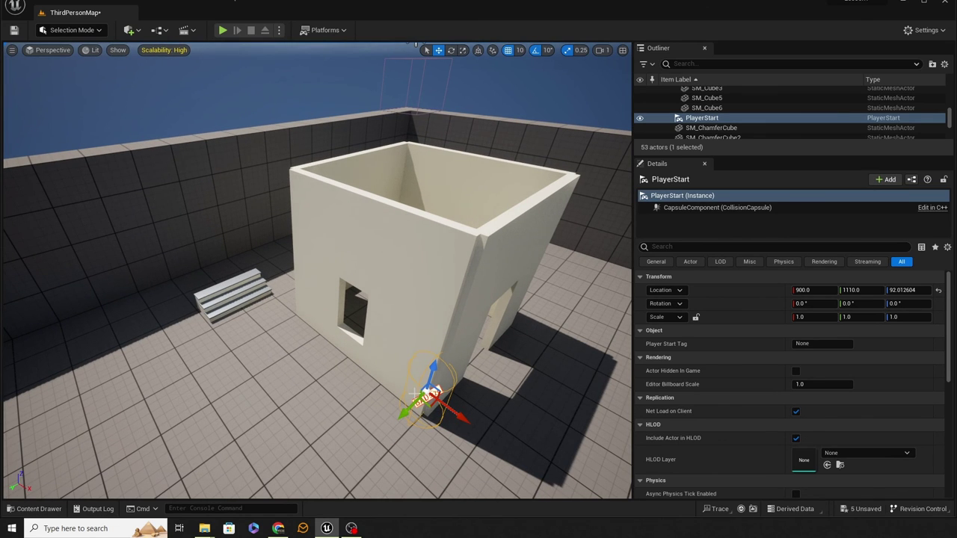
{"action": "left_click_drag", "start_coordinate": [409, 408], "coordinate": [373, 436]}
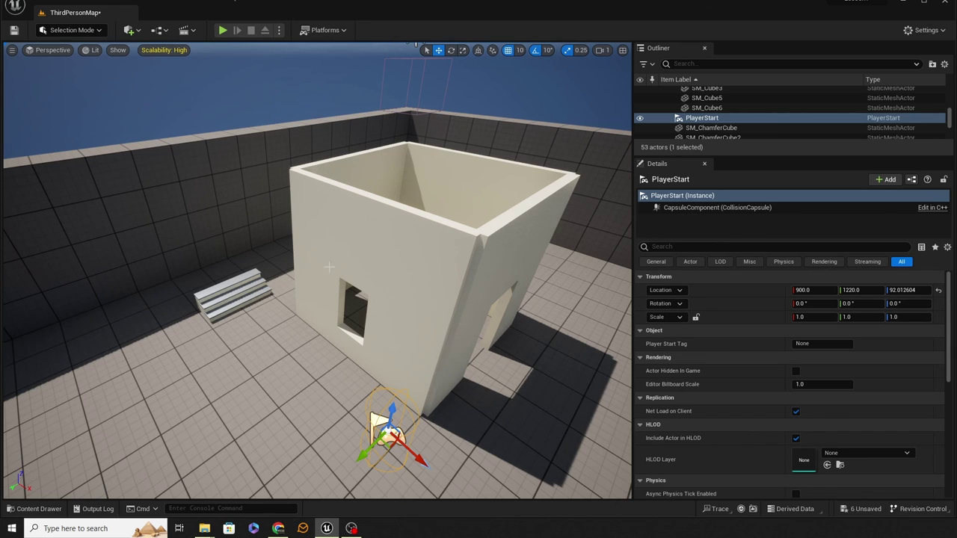
{"action": "left_click", "coordinate": [13, 32]}
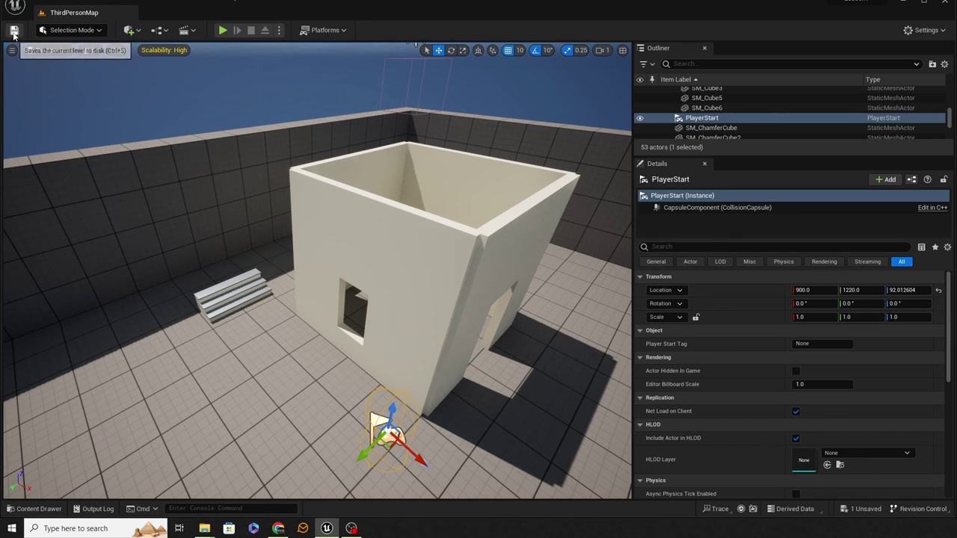
Place a Shape_QuadPyramid from the StarterContent Shapes folder above the open top of the room
{"action": "right_click_drag", "start_coordinate": [312, 248], "coordinate": [257, 247]}
{"action": "key", "text": "s"}
{"action": "key", "text": "w"}
{"action": "right_click_drag", "start_coordinate": [376, 317], "coordinate": [389, 317]}
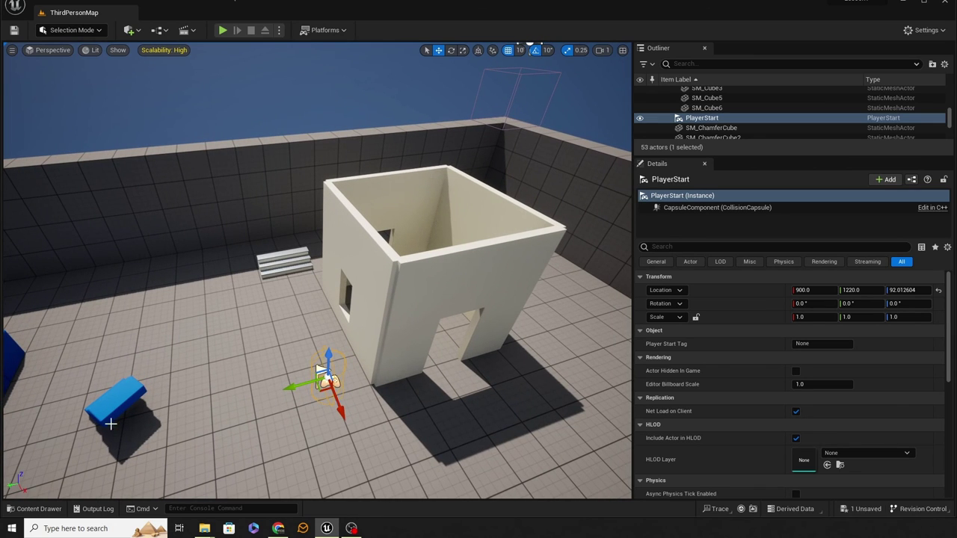
{"action": "left_click", "coordinate": [34, 508]}
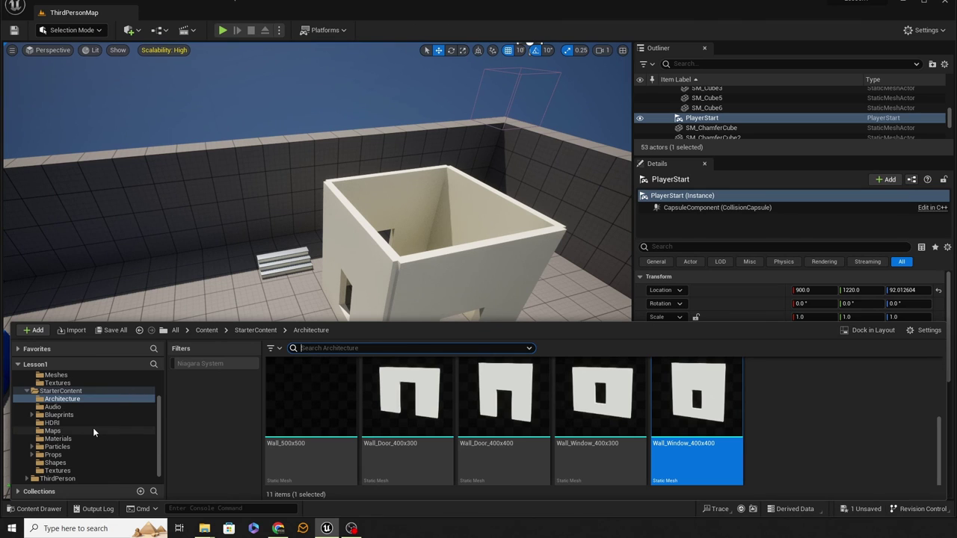
{"action": "left_click", "coordinate": [67, 462]}
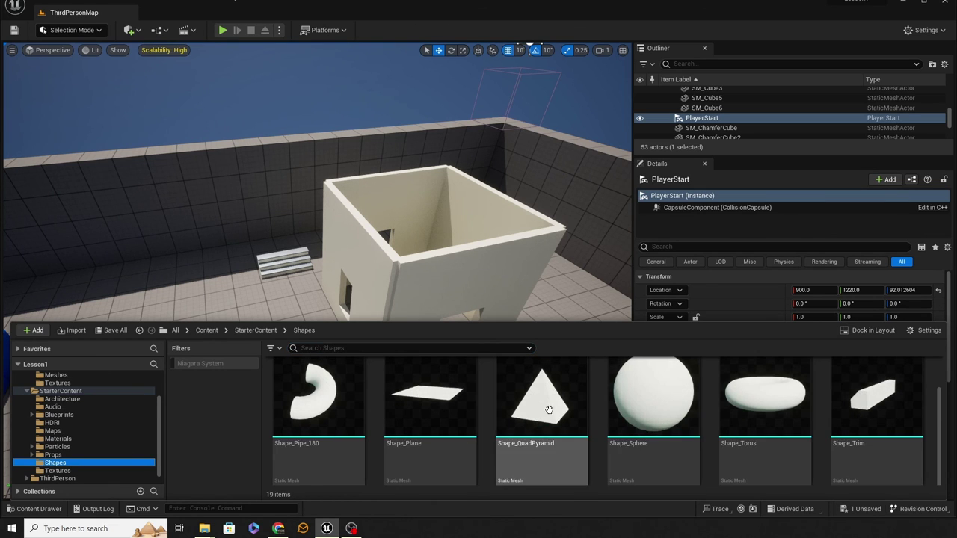
{"action": "scroll", "coordinate": [598, 419], "scroll_direction": "down", "scroll_amount": 2}
{"action": "scroll", "coordinate": [569, 410], "scroll_direction": "up", "scroll_amount": 2}
{"action": "left_click_drag", "start_coordinate": [557, 398], "coordinate": [416, 178]}
Set the pyramid's scale to 4 on the X, Y and Z axes
{"action": "right_click_drag", "start_coordinate": [415, 178], "coordinate": [610, 187]}
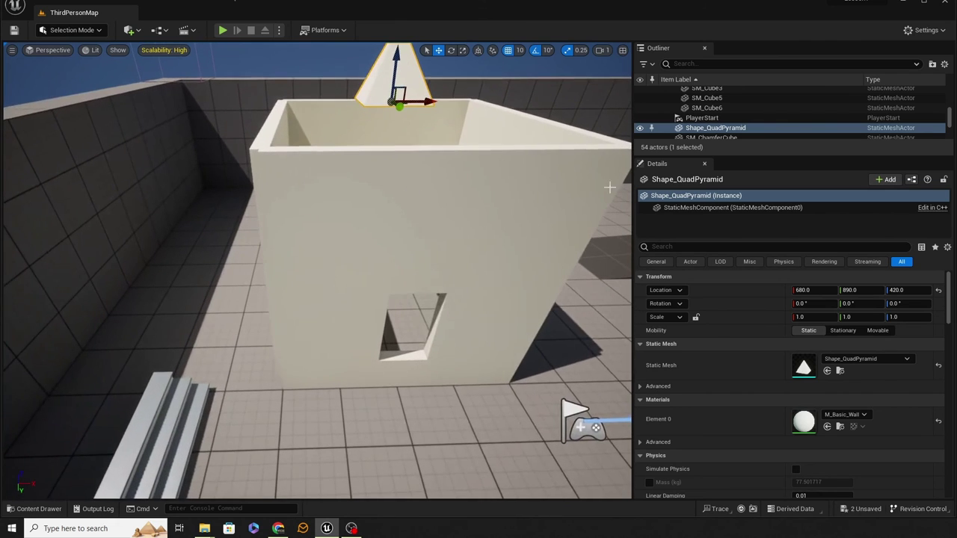
{"action": "left_click", "coordinate": [821, 318]}
{"action": "type", "text": "4"}
{"action": "key", "text": "Tab"}
{"action": "type", "text": "4"}
{"action": "key", "text": "Tab"}
{"action": "type", "text": "4"}
{"action": "key", "text": "Return"}
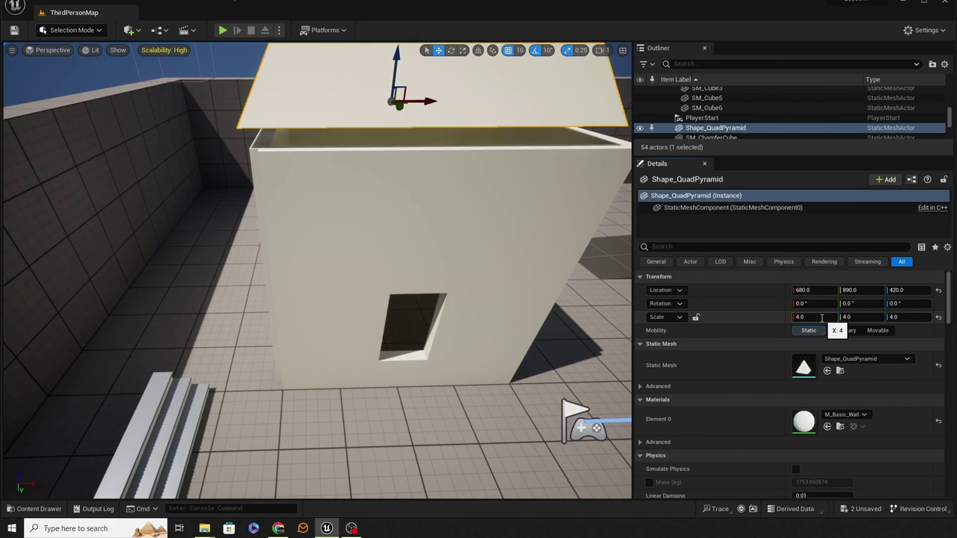
Flatten the pyramid roof by setting its Z scale to 2
{"action": "right_click_drag", "start_coordinate": [524, 299], "coordinate": [441, 228]}
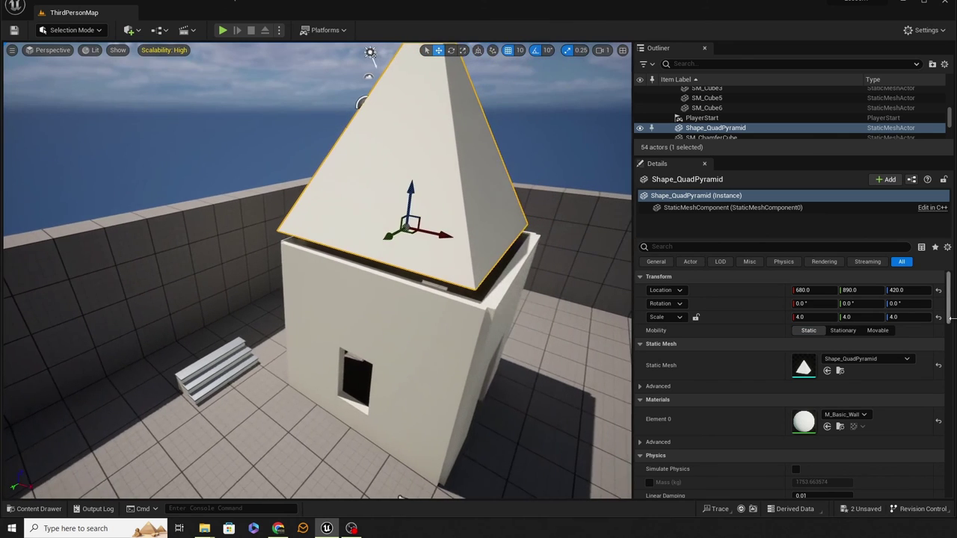
{"action": "left_click", "coordinate": [909, 318]}
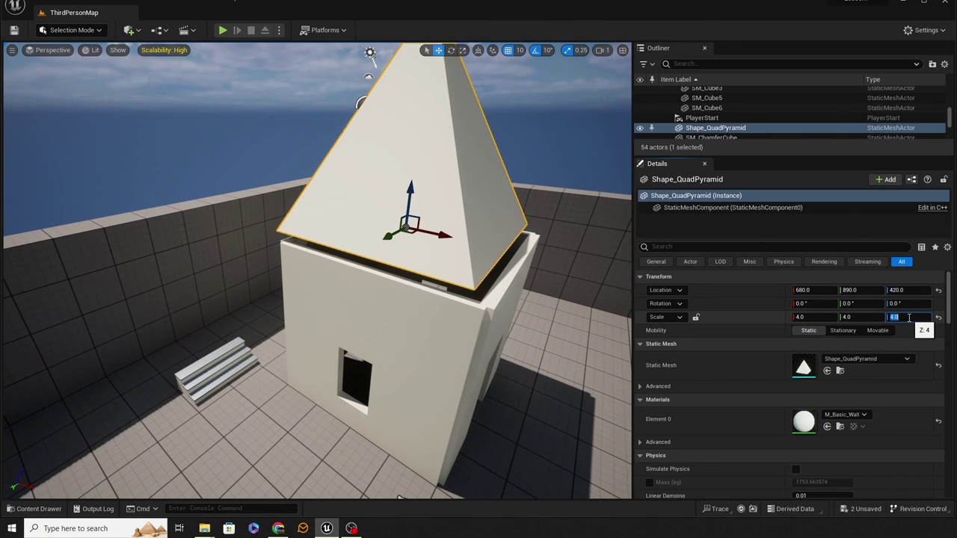
{"action": "type", "text": "2"}
{"action": "key", "text": "Return"}
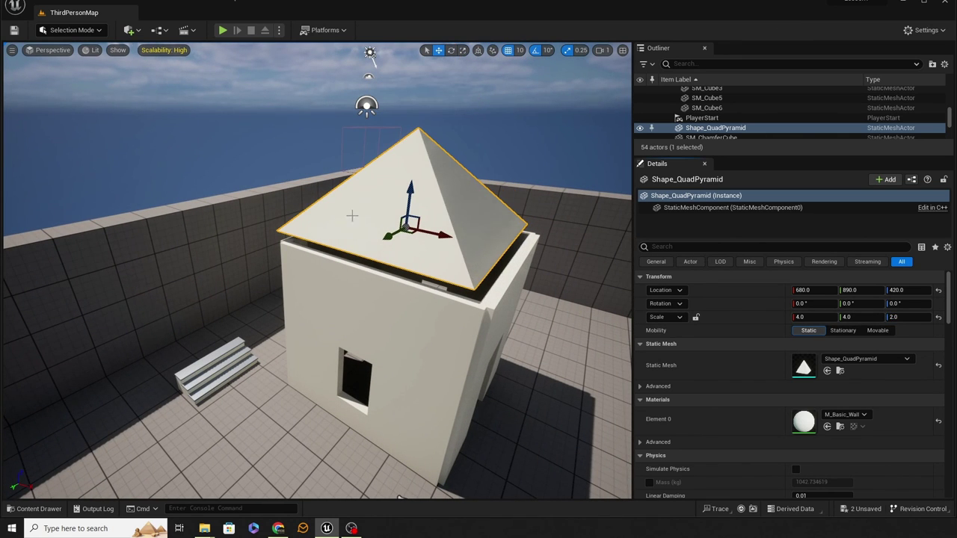
Move the pyramid roof onto the top of the room's walls, to X 700 and Z 400
{"action": "right_click_drag", "start_coordinate": [523, 299], "coordinate": [494, 291]}
{"action": "right_click_drag", "start_coordinate": [446, 266], "coordinate": [448, 239]}
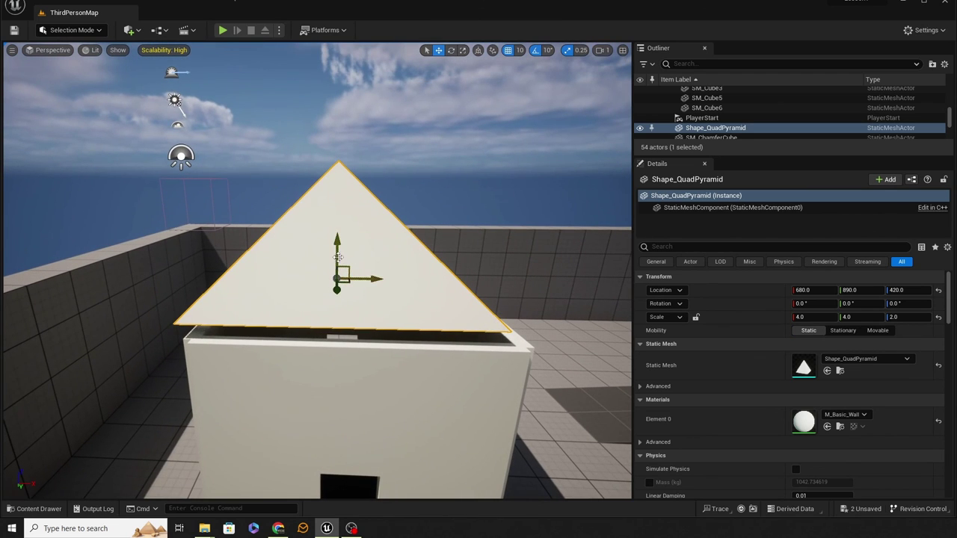
{"action": "left_click_drag", "start_coordinate": [338, 258], "coordinate": [379, 294]}
{"action": "right_click_drag", "start_coordinate": [435, 290], "coordinate": [381, 237]}
{"action": "key", "text": "w"}
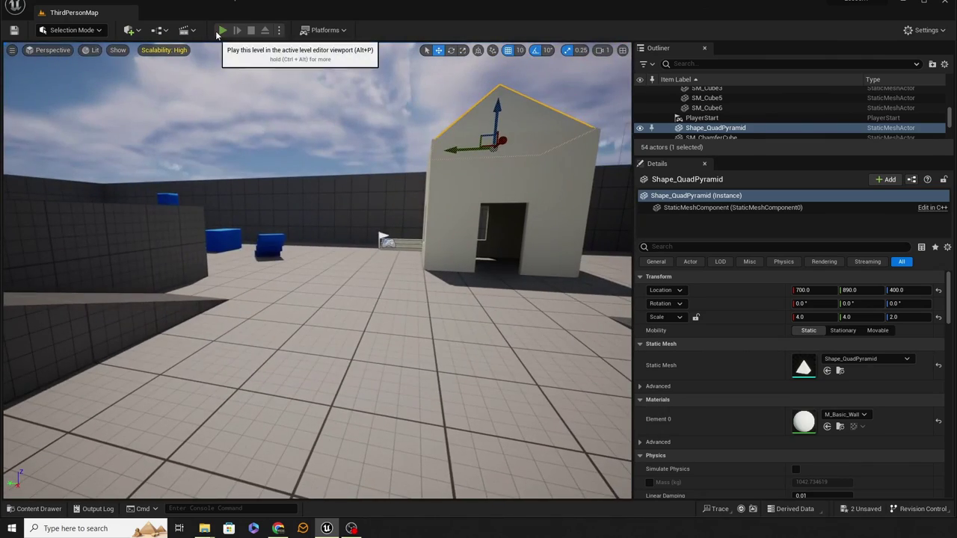
Play the level, walk the character around and through the roofed room, and end the play session
{"action": "left_click", "coordinate": [218, 31]}
{"action": "key", "text": "w"}
{"action": "key", "text": "w"}
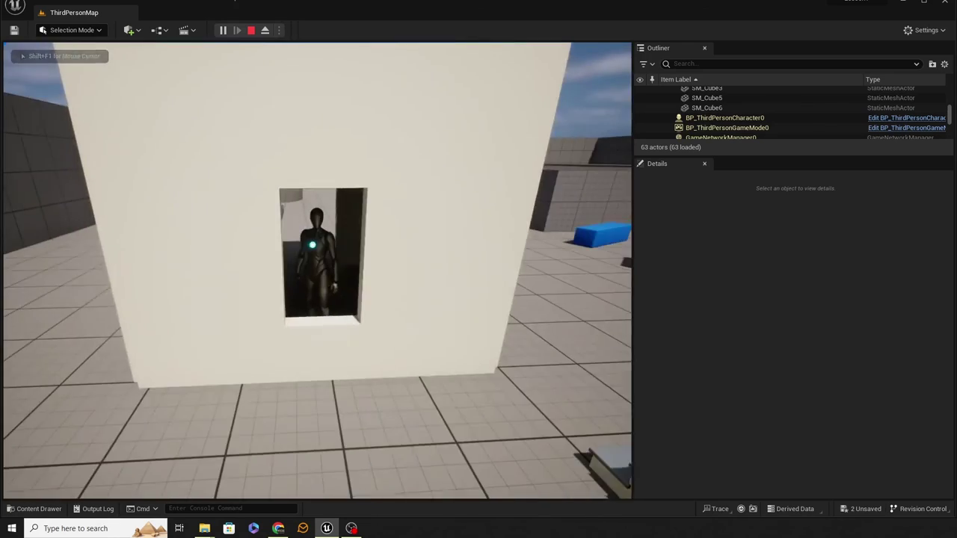
{"action": "key", "text": "w"}
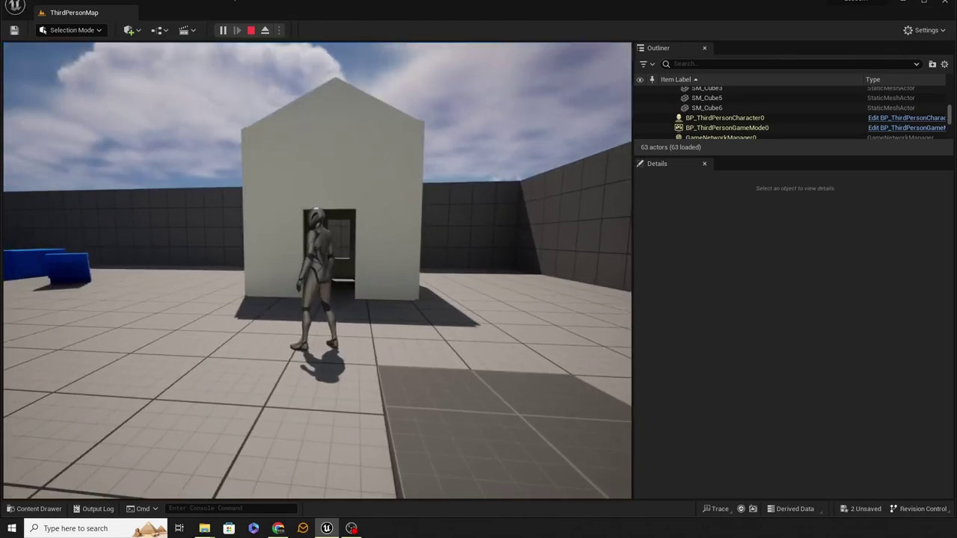
{"action": "key", "text": "Escape"}
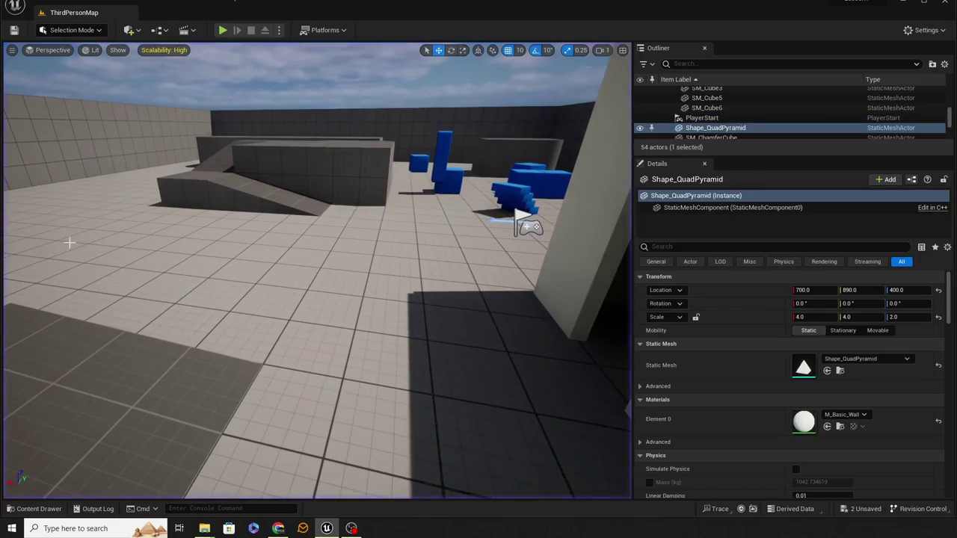
Examine the level's layout of ramps, platforms and blue blocks from above
{"action": "key", "text": "w"}
{"action": "right_click_drag", "start_coordinate": [204, 266], "coordinate": [204, 266]}
{"action": "key", "text": "e"}
{"action": "key", "text": "a"}
{"action": "right_click_drag", "start_coordinate": [508, 232], "coordinate": [377, 225]}
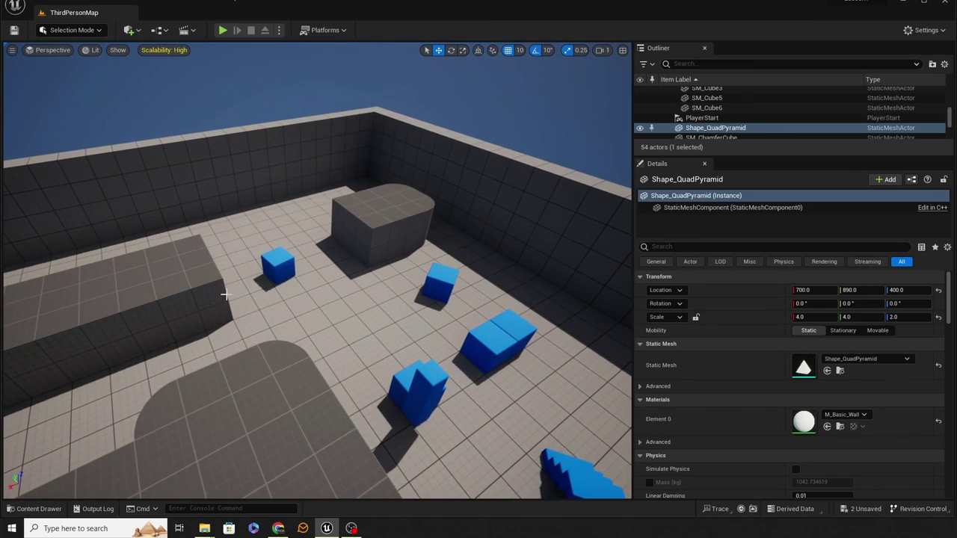
{"action": "right_click_drag", "start_coordinate": [225, 296], "coordinate": [243, 79]}
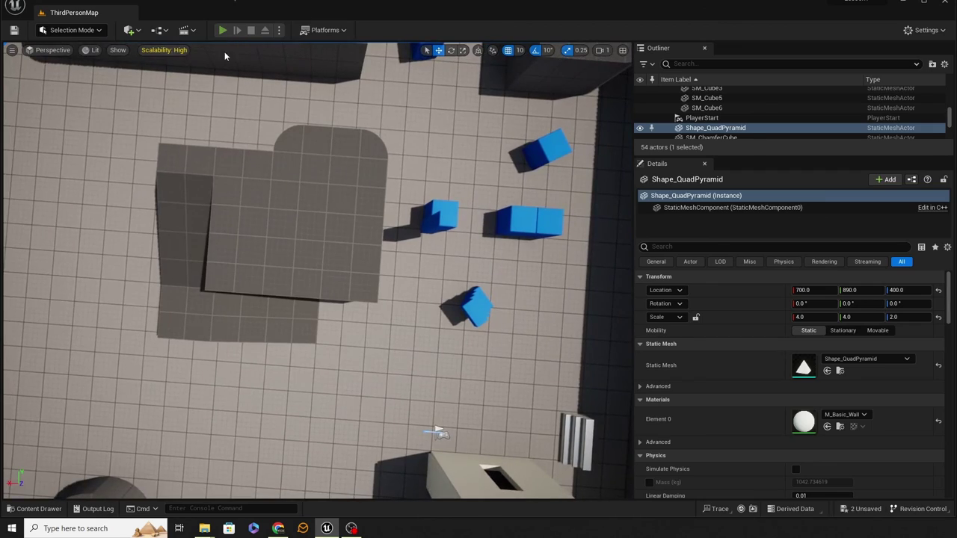
Play the level again, running and jumping the character over the ramps and platforms and past the house, and end the play session
{"action": "left_click", "coordinate": [222, 30]}
{"action": "key", "text": "w"}
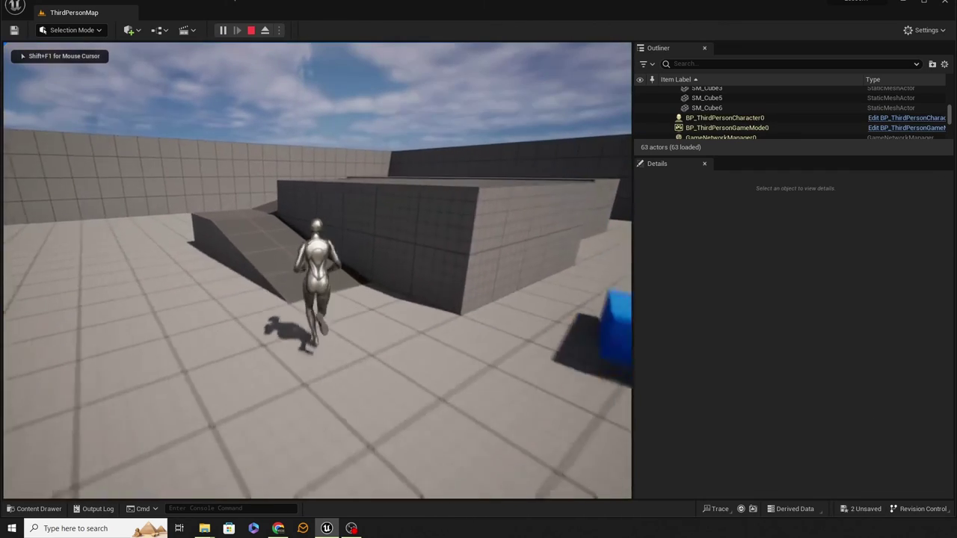
{"action": "key", "text": "w"}
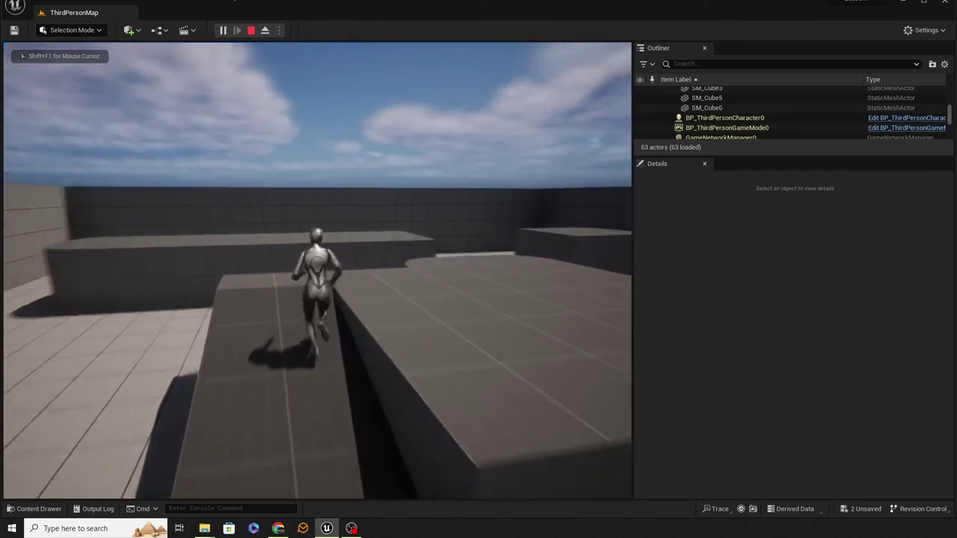
{"action": "key", "text": "w"}
{"action": "key", "text": "space"}
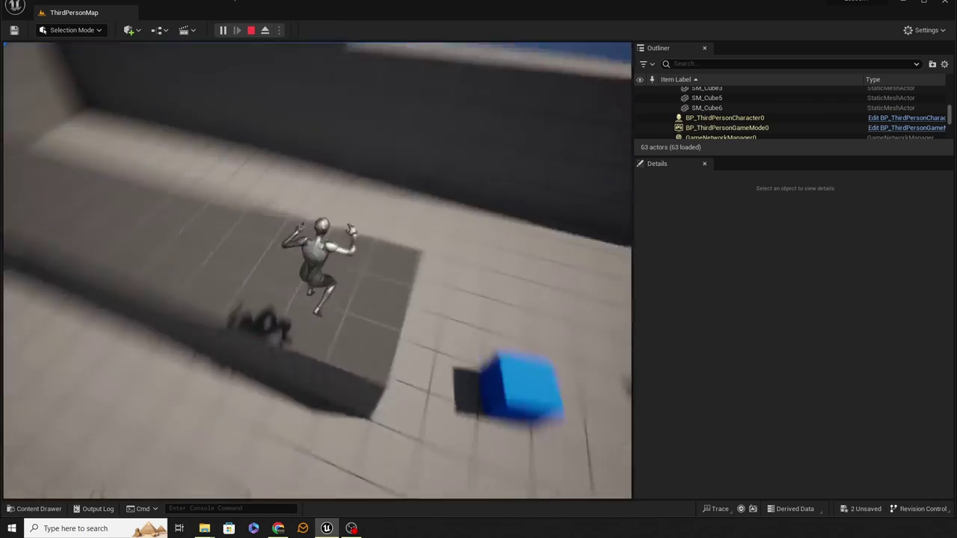
{"action": "key", "text": "w"}
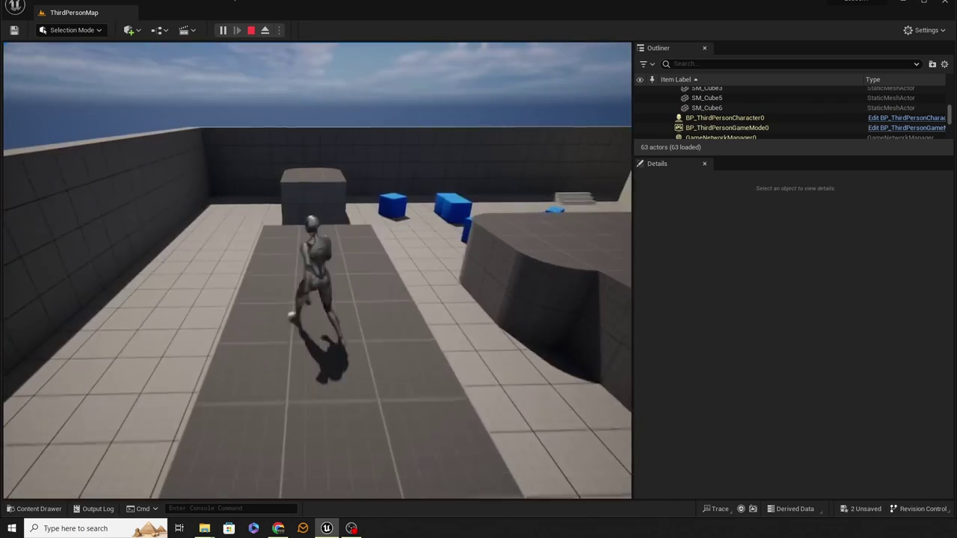
{"action": "key", "text": "space"}
{"action": "key", "text": "w"}
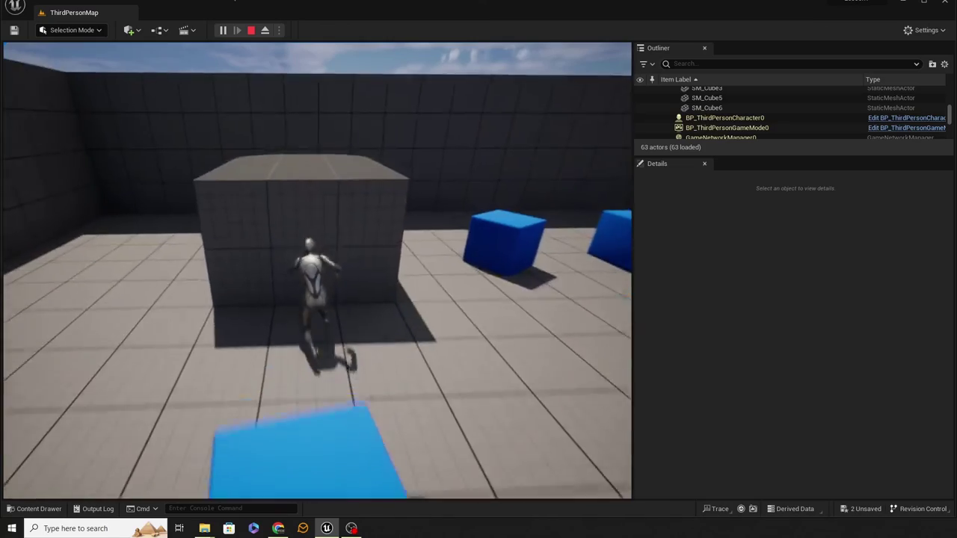
{"action": "key", "text": "space"}
{"action": "key", "text": "w"}
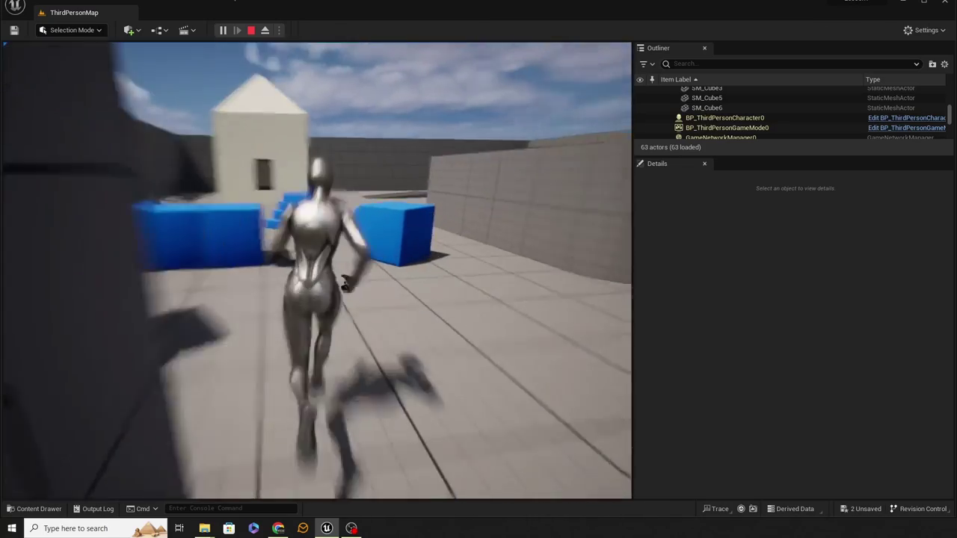
{"action": "key", "text": "w"}
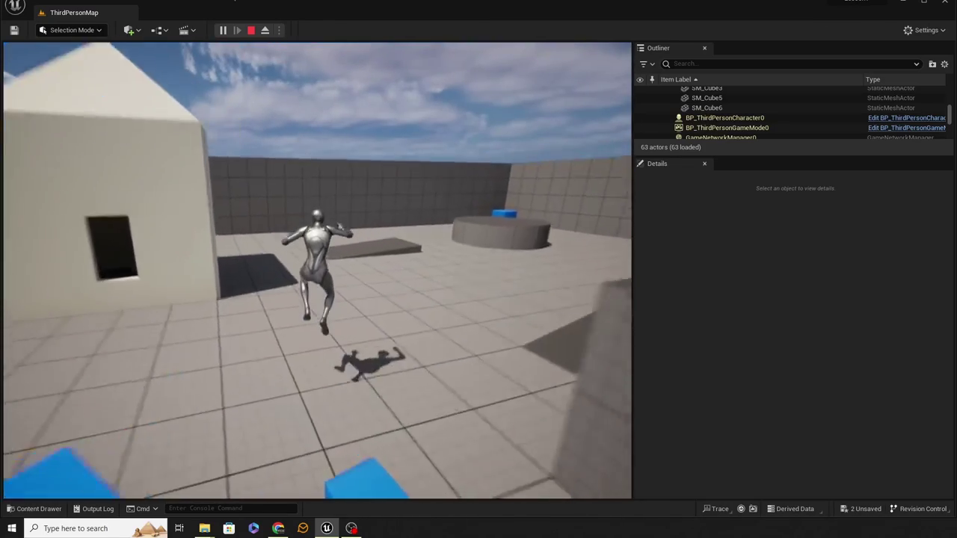
{"action": "key", "text": "a"}
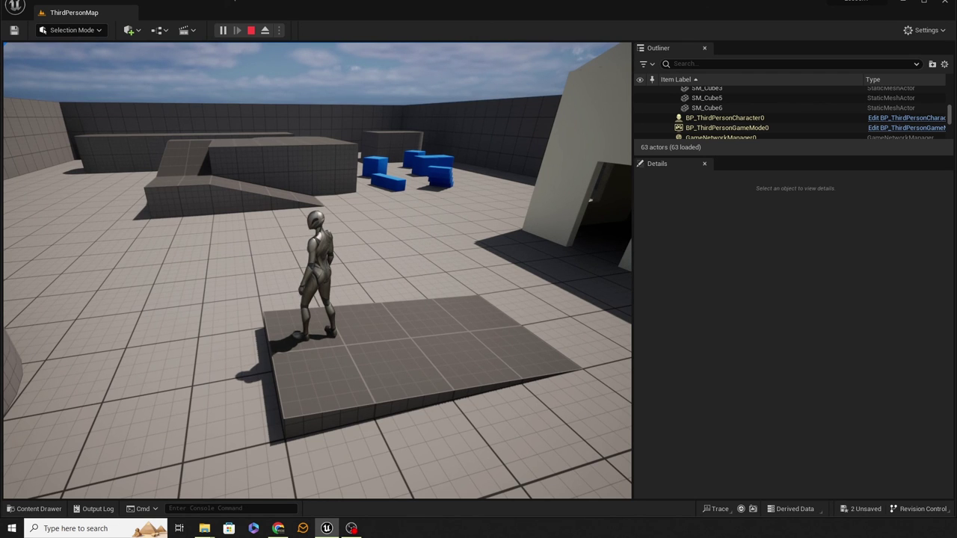
{"action": "key", "text": "Escape"}
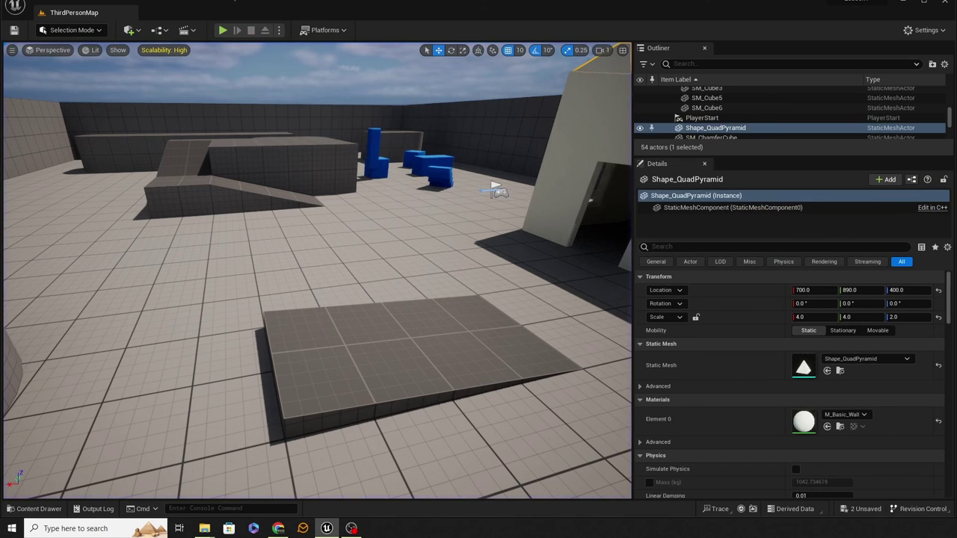